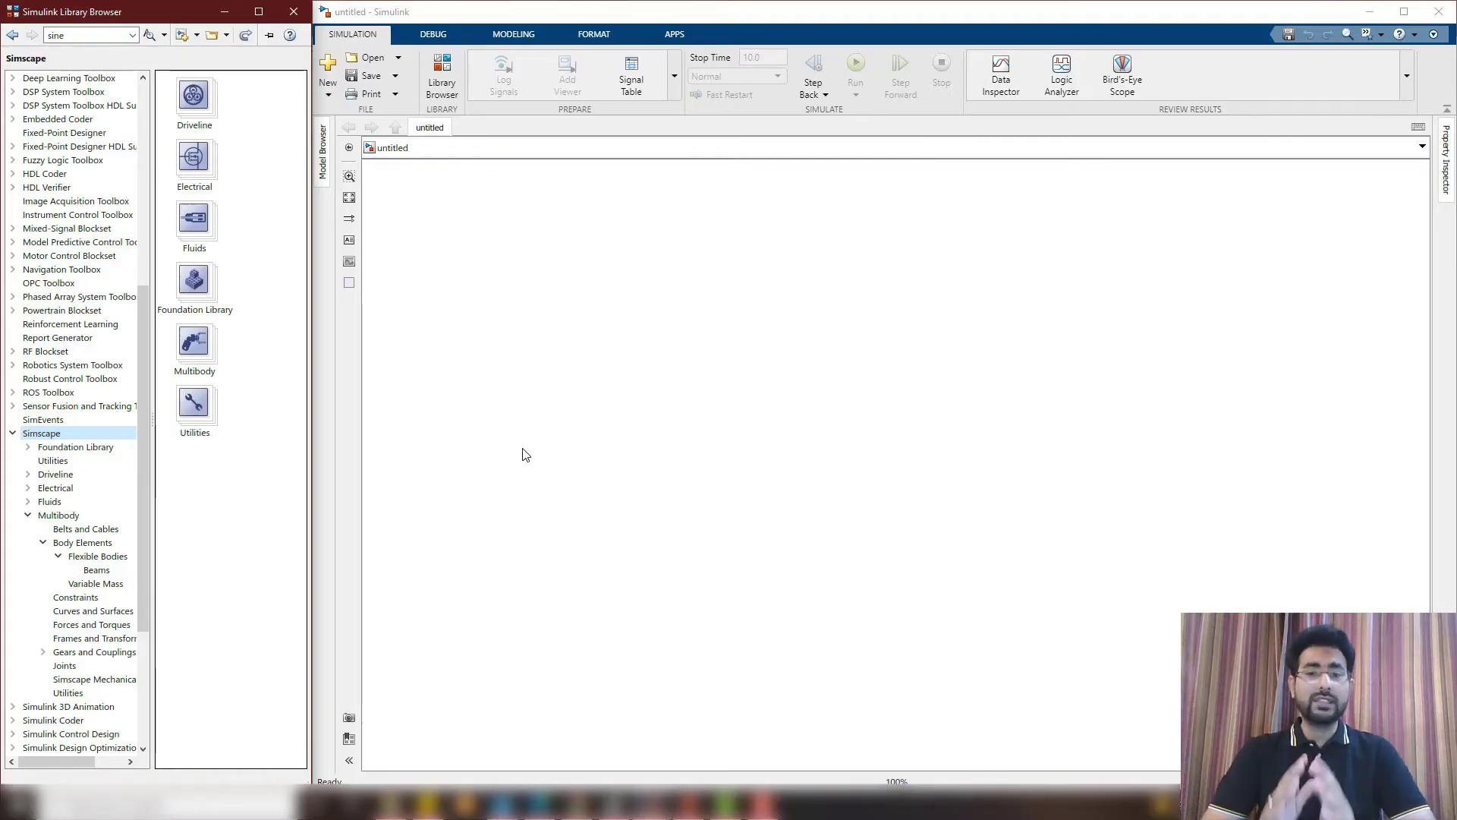
Add a Solver Configuration block to the model and a Mechanism Configuration block from the Multibody utilities below it
click(77, 465)
drag(281, 263, 536, 327)
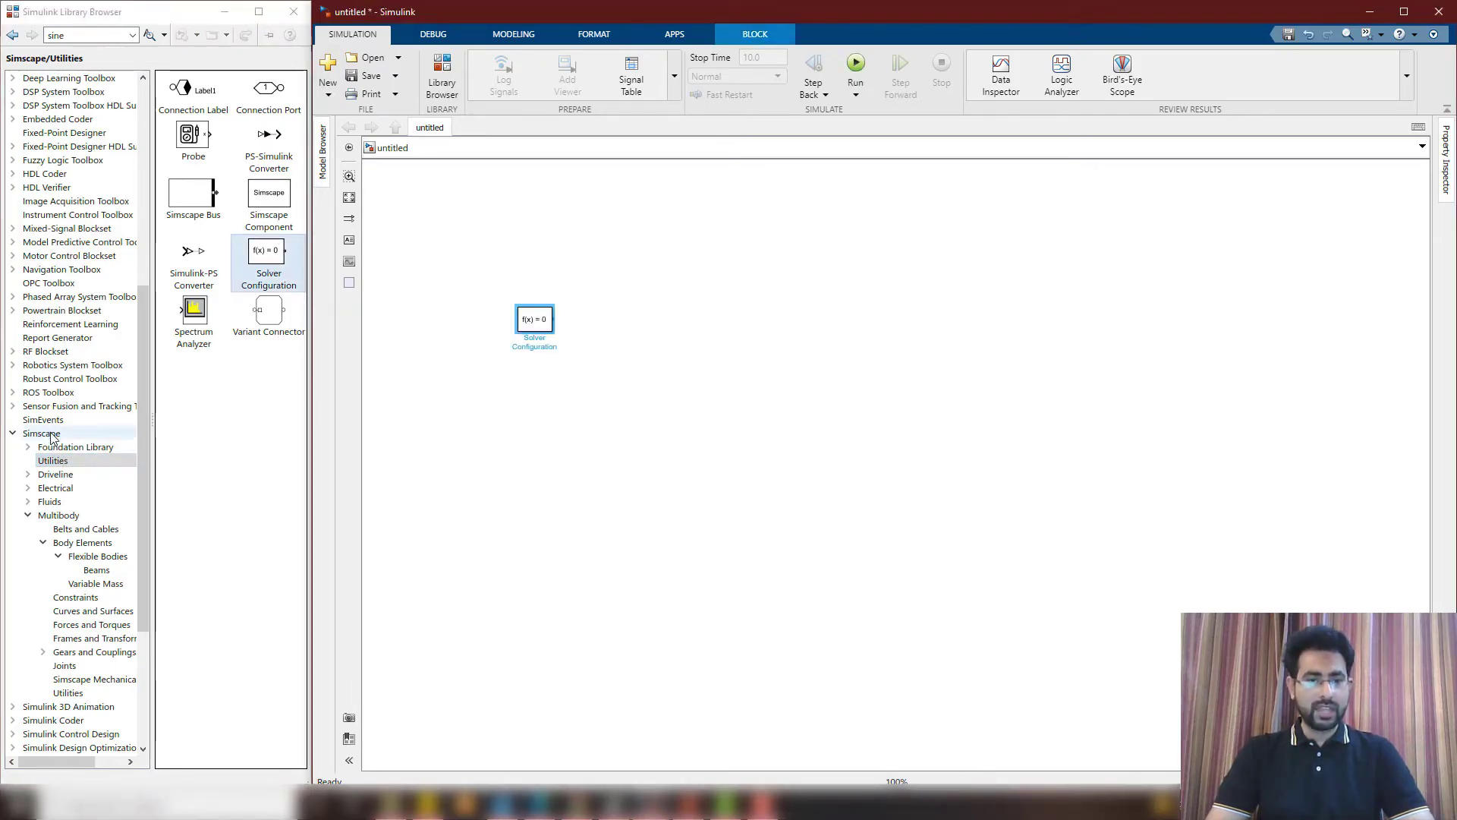
click(74, 521)
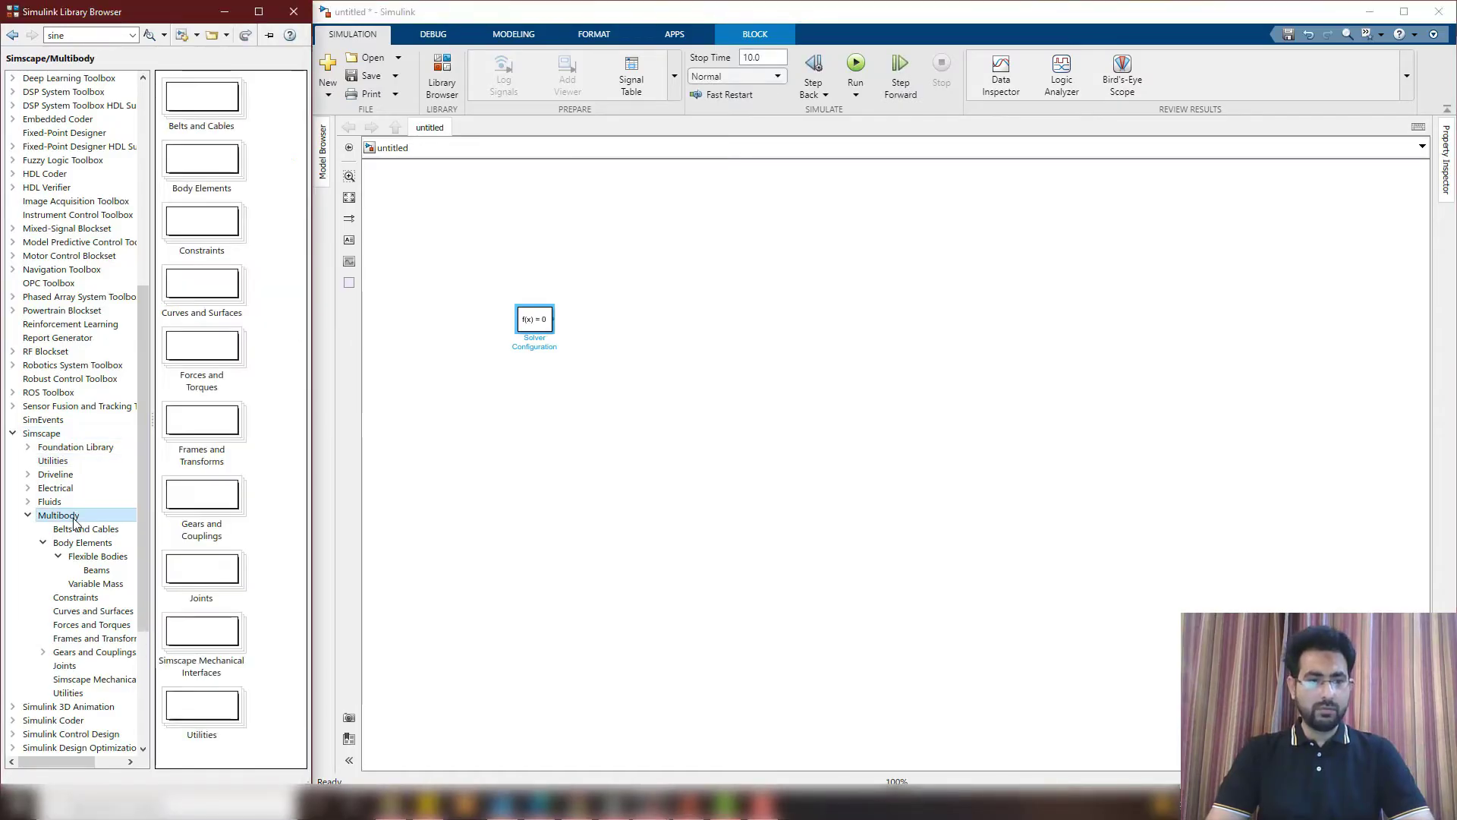
click(68, 692)
click(164, 117)
drag(224, 158, 548, 426)
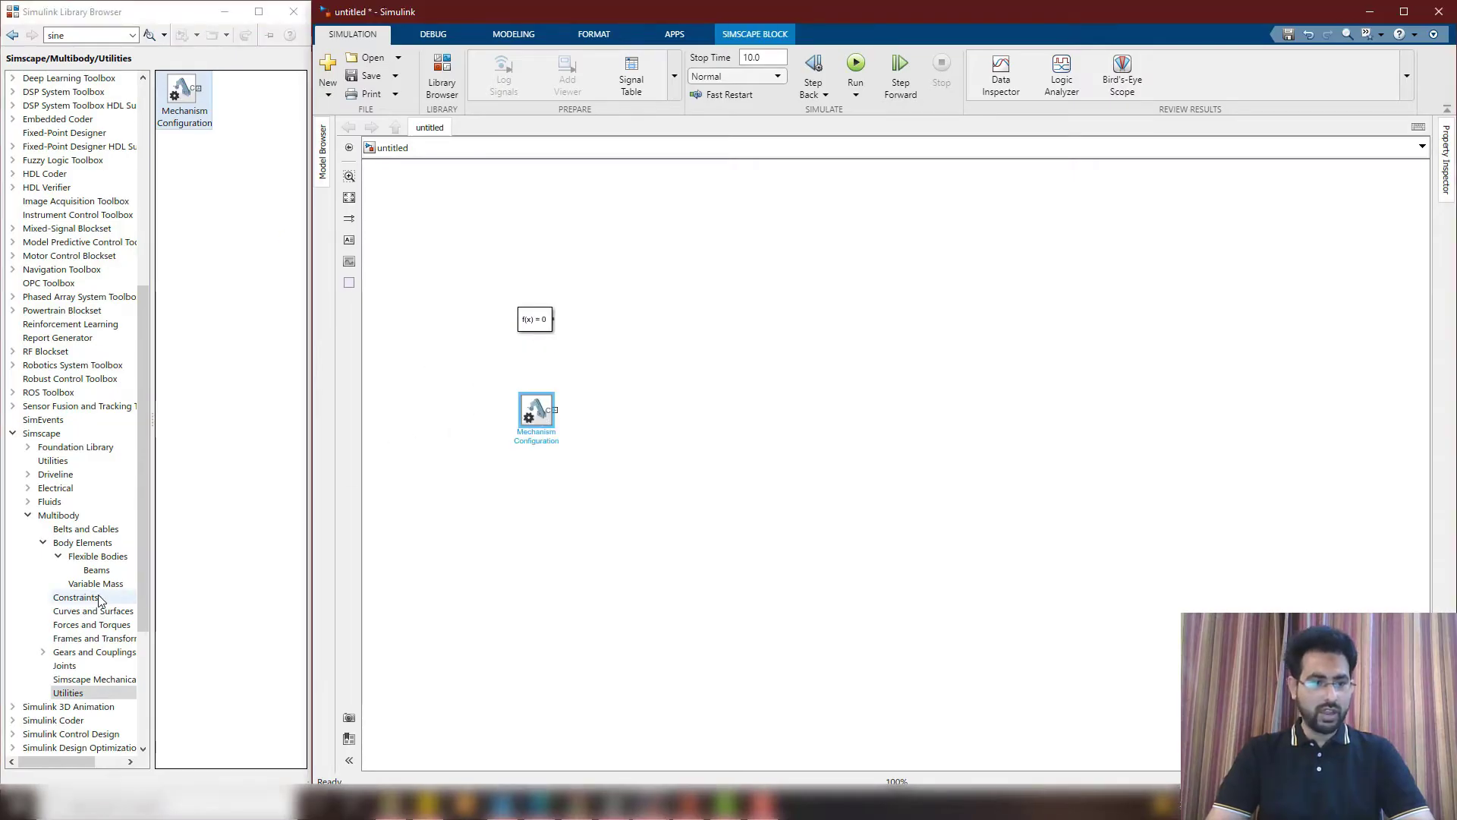
Place a World Frame block between the Solver Configuration and Mechanism Configuration blocks
click(91, 638)
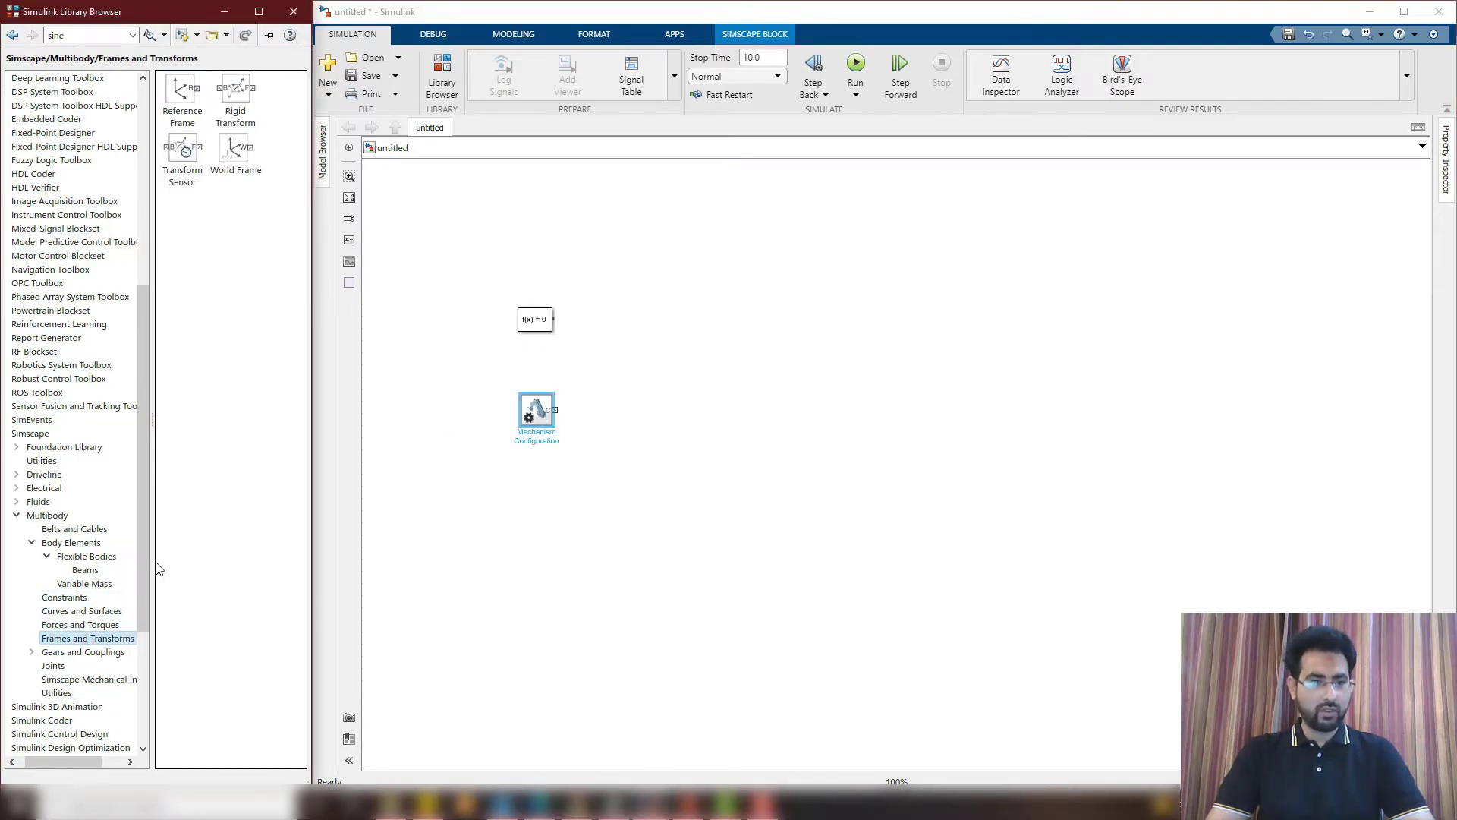
click(244, 158)
drag(234, 157, 532, 369)
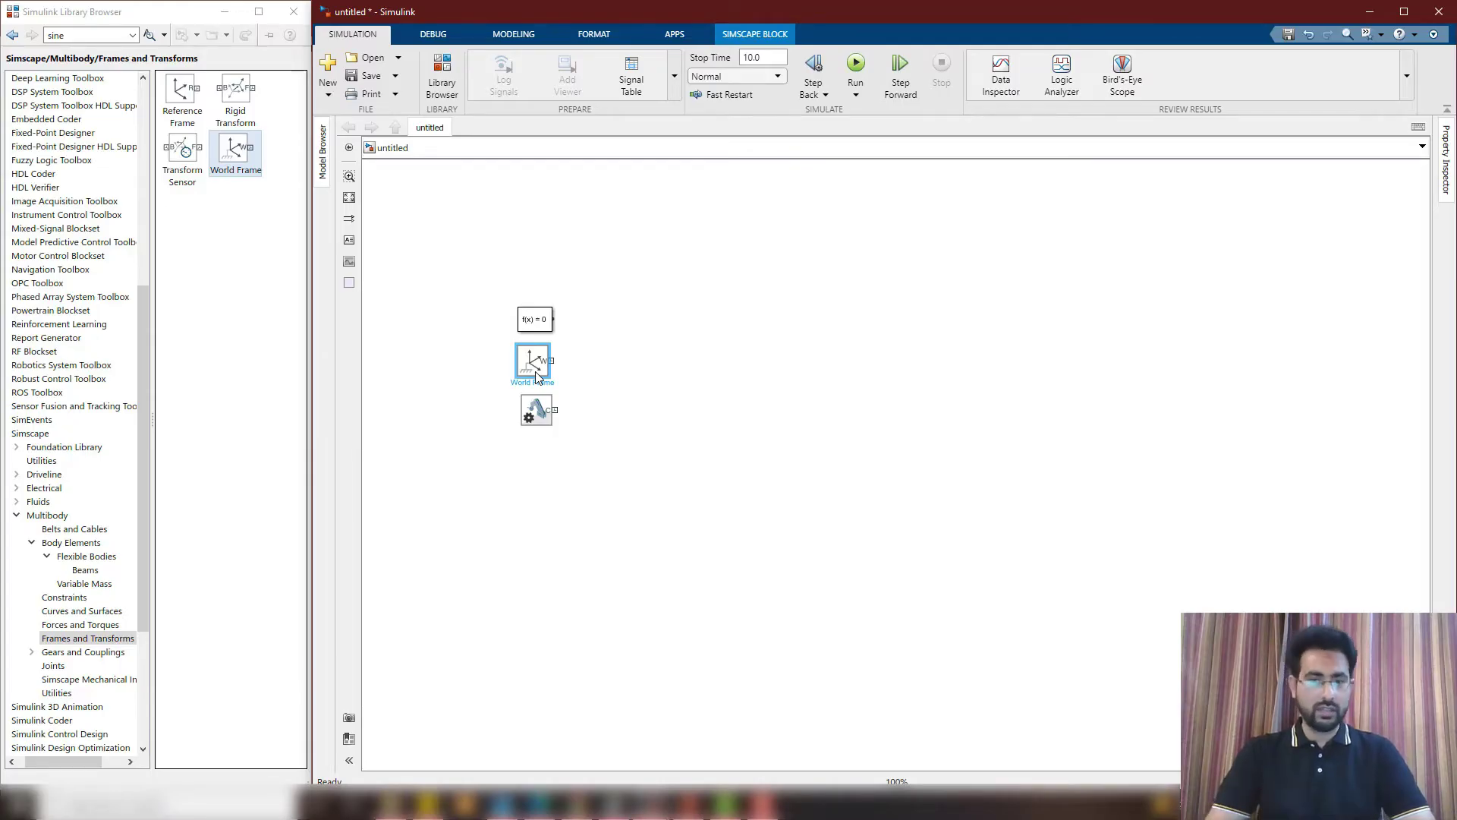
click(603, 371)
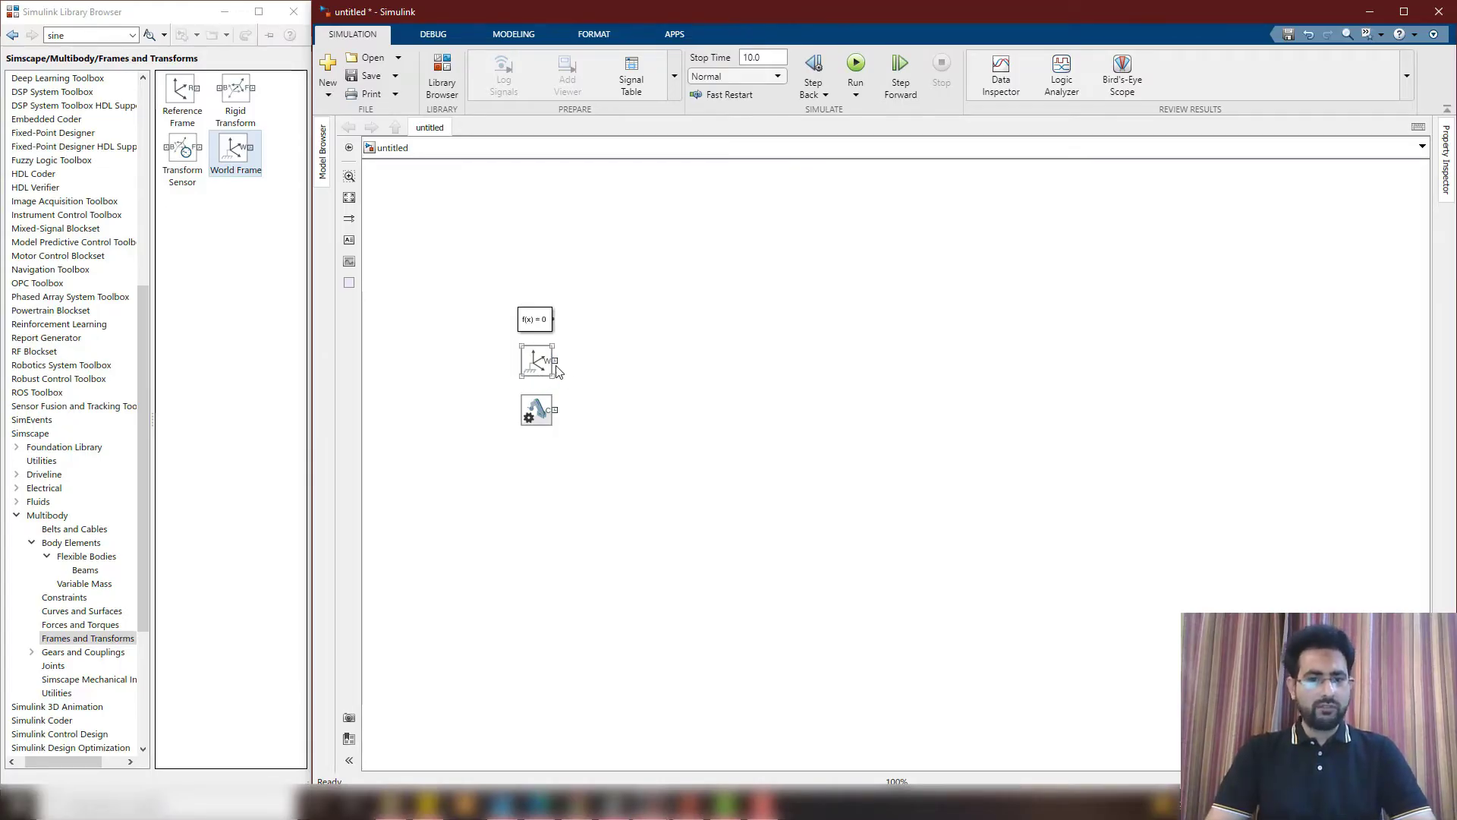
Add a Cylindrical Solid block beside the World Frame and connect its R port to the World Frame
click(71, 541)
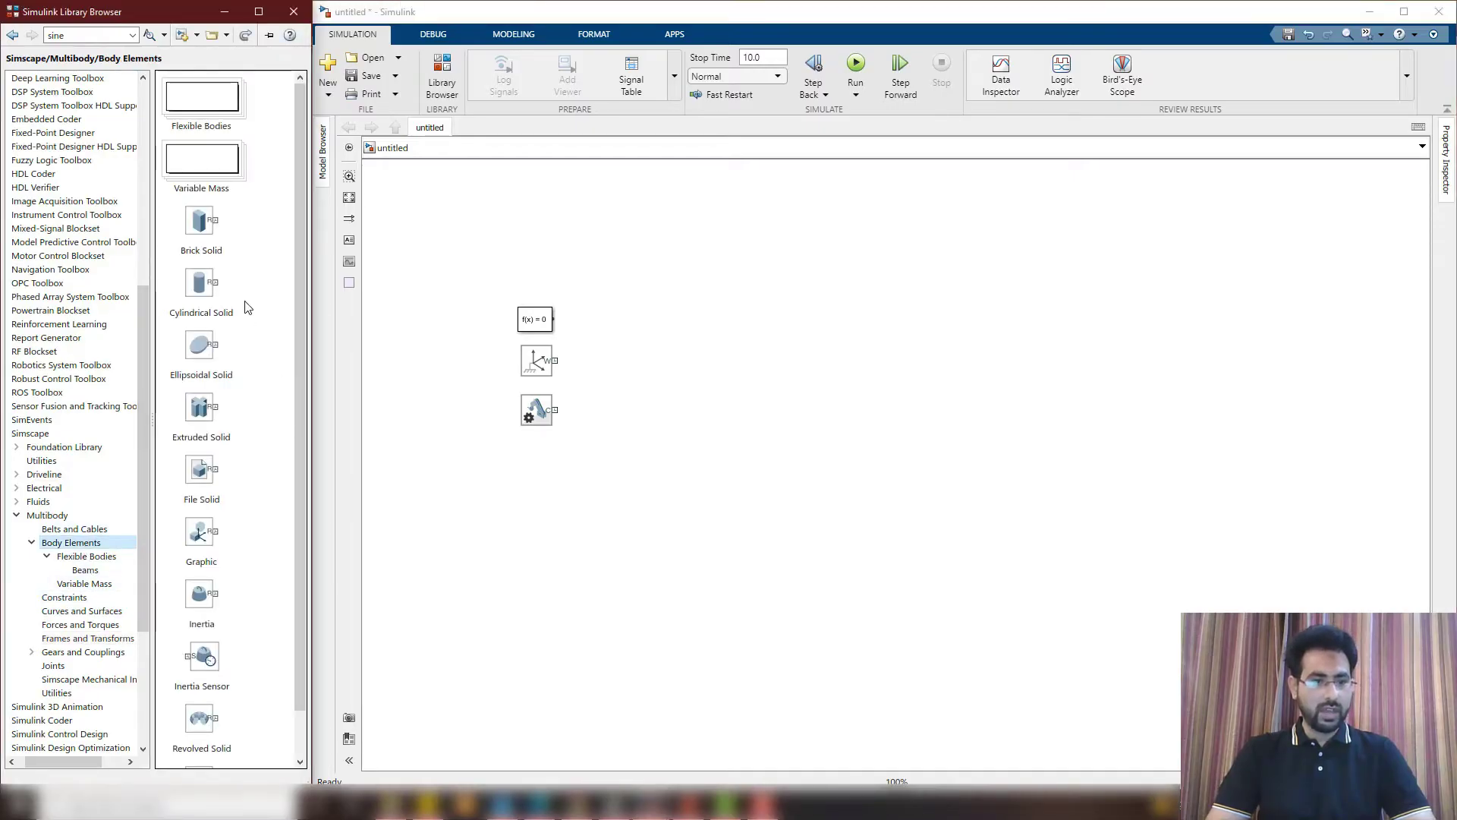
drag(201, 289, 556, 360)
right_click(620, 360)
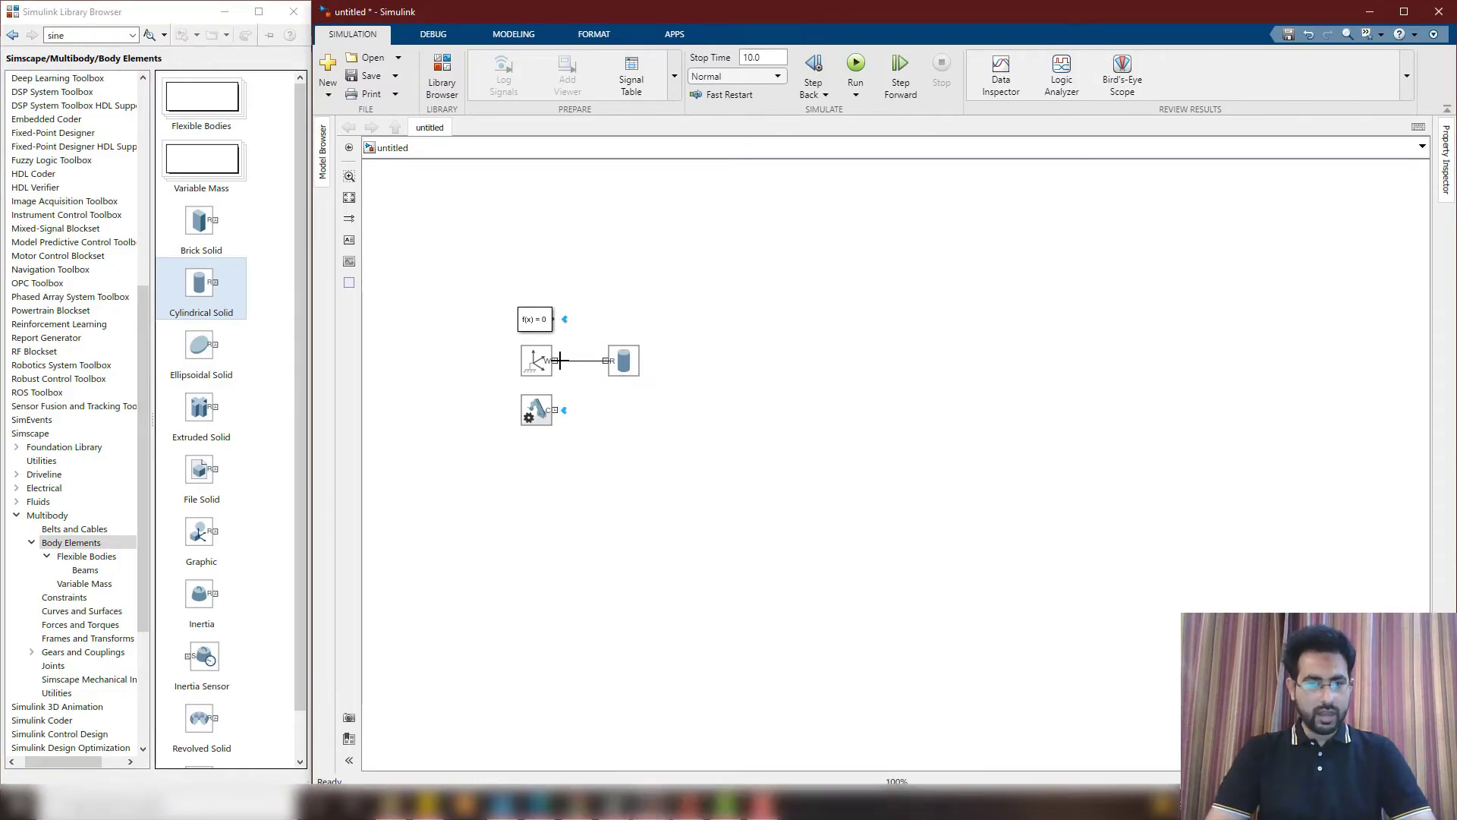
Set the Cylindrical Solid's radius to 0.04 m and its length to 0.05 m
double_click(627, 365)
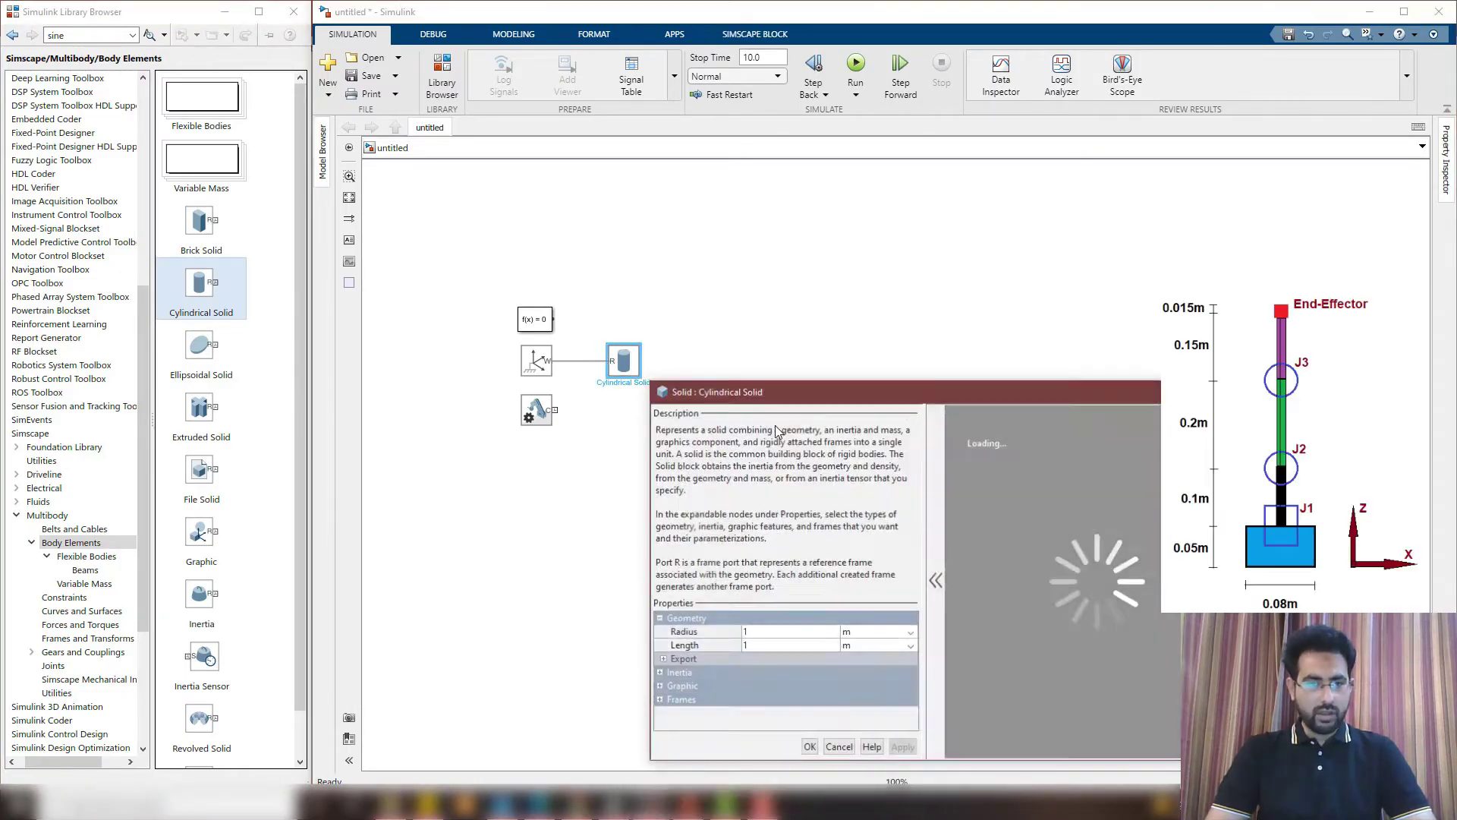
drag(814, 296, 653, 203)
click(657, 438)
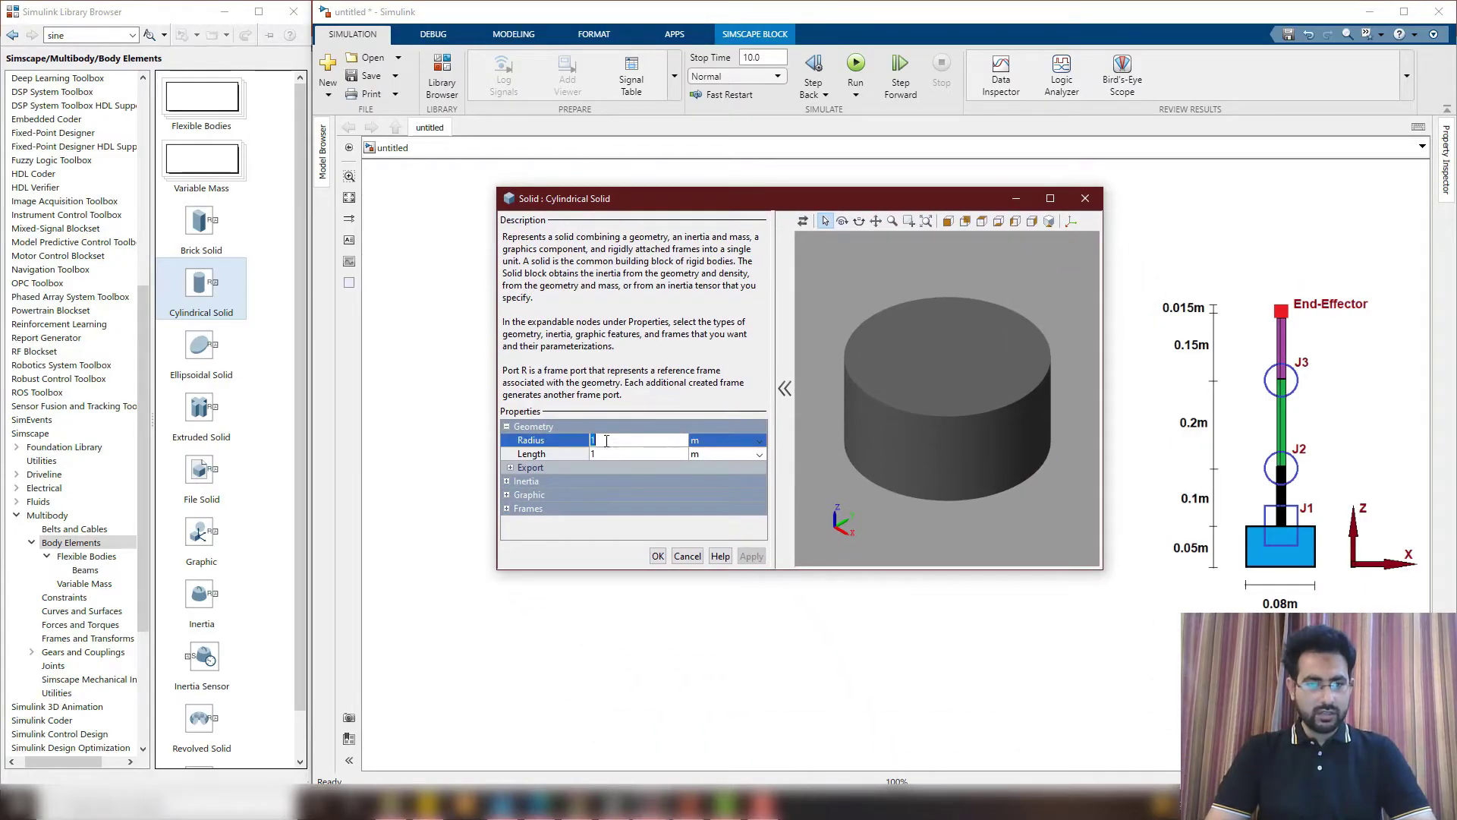
text(0.04)
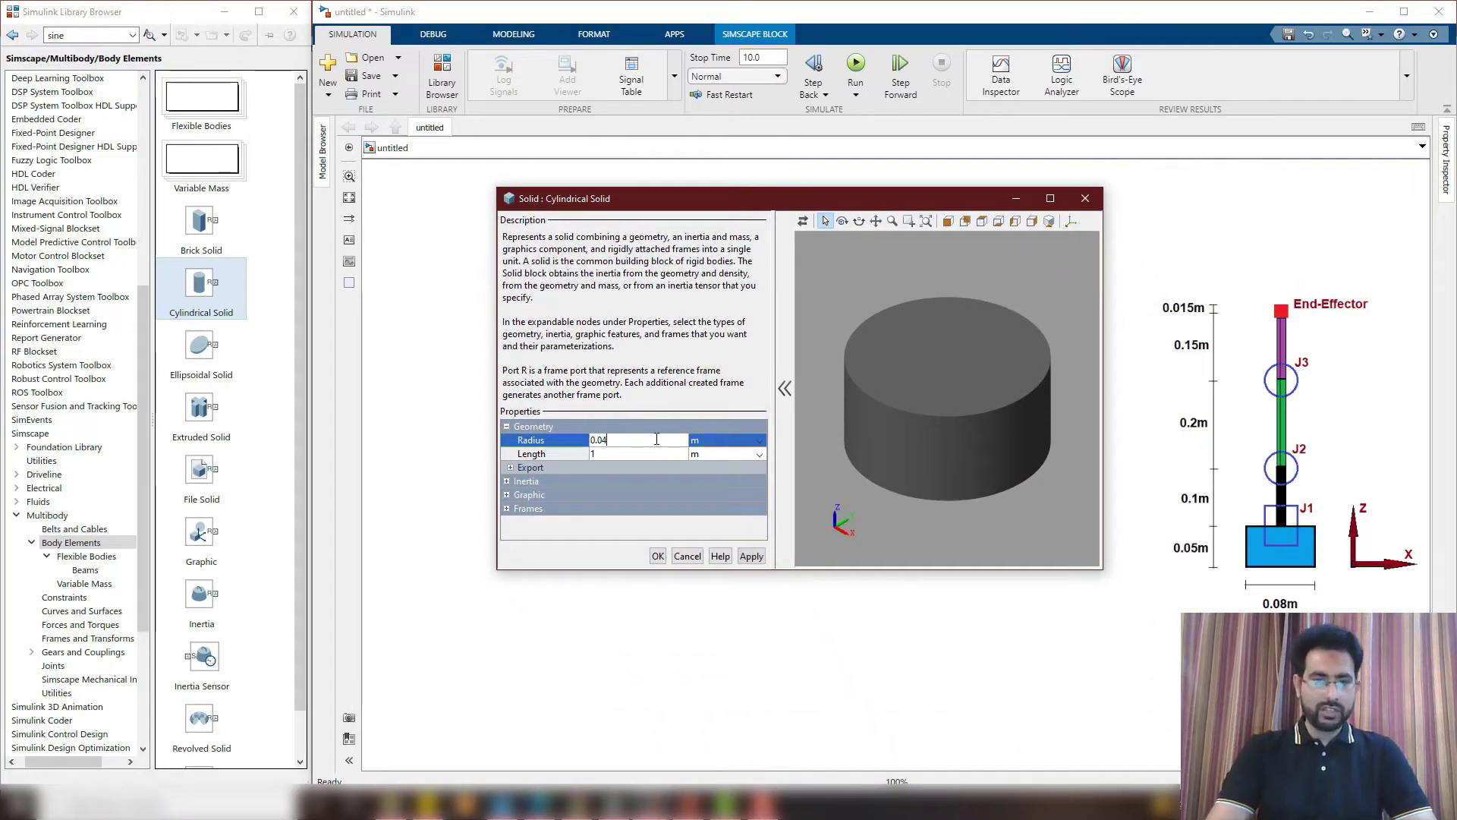
click(631, 453)
text(0.05)
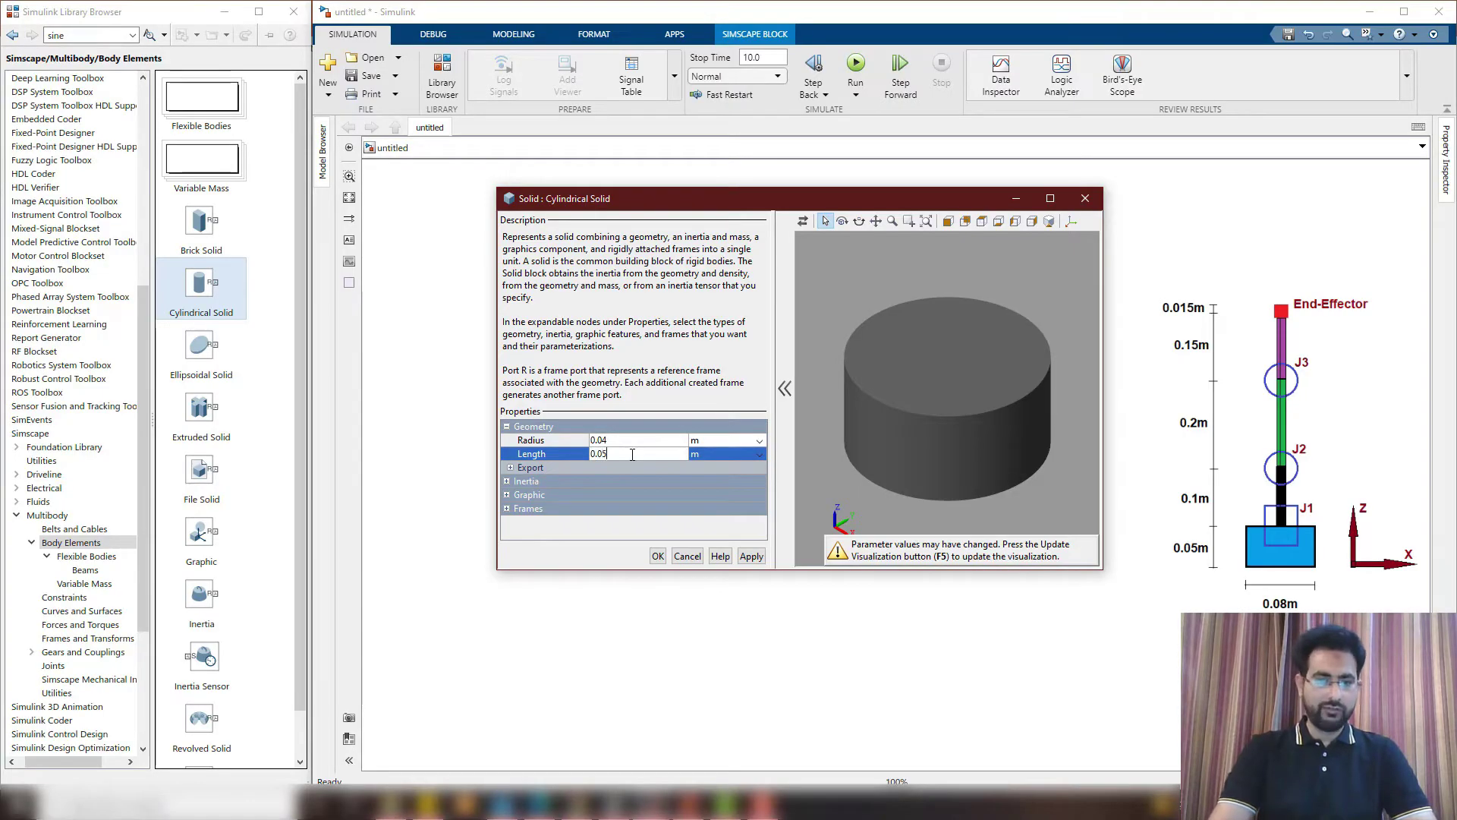
Set the Cylindrical Solid's graphic colour to a medium blue swatch and accept the block's properties
click(506, 495)
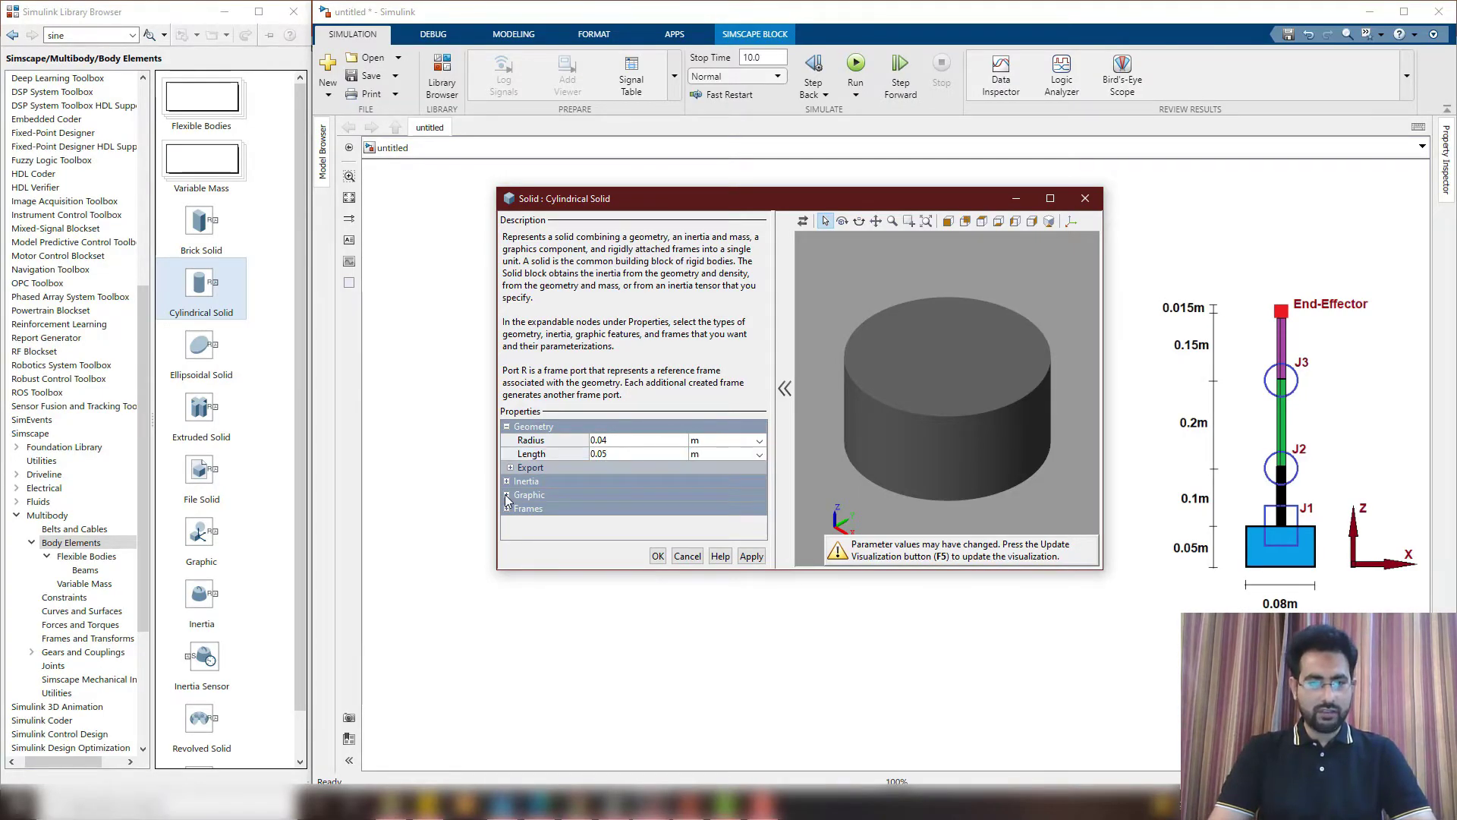
click(506, 495)
click(515, 524)
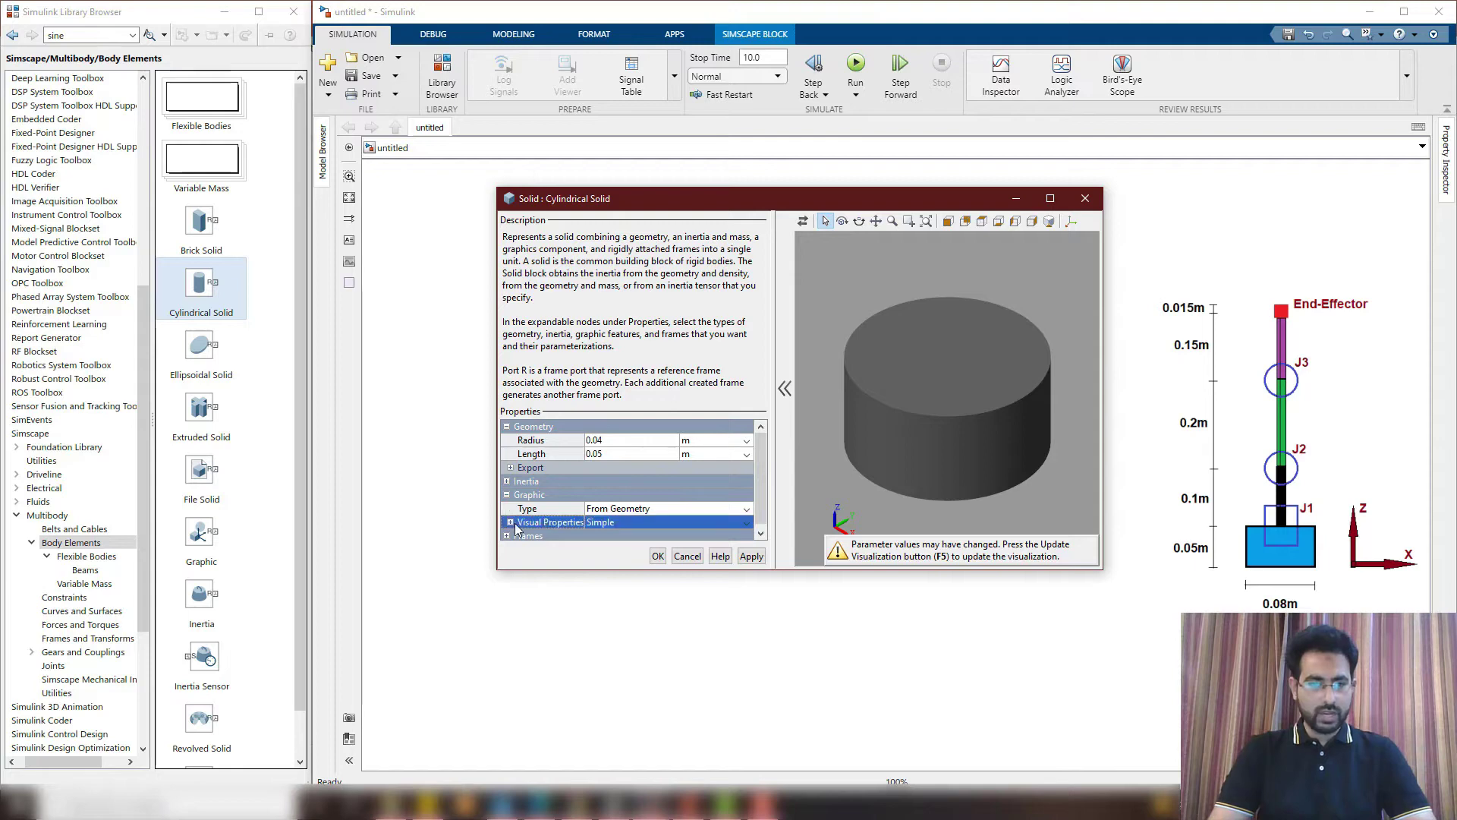
click(510, 523)
click(711, 534)
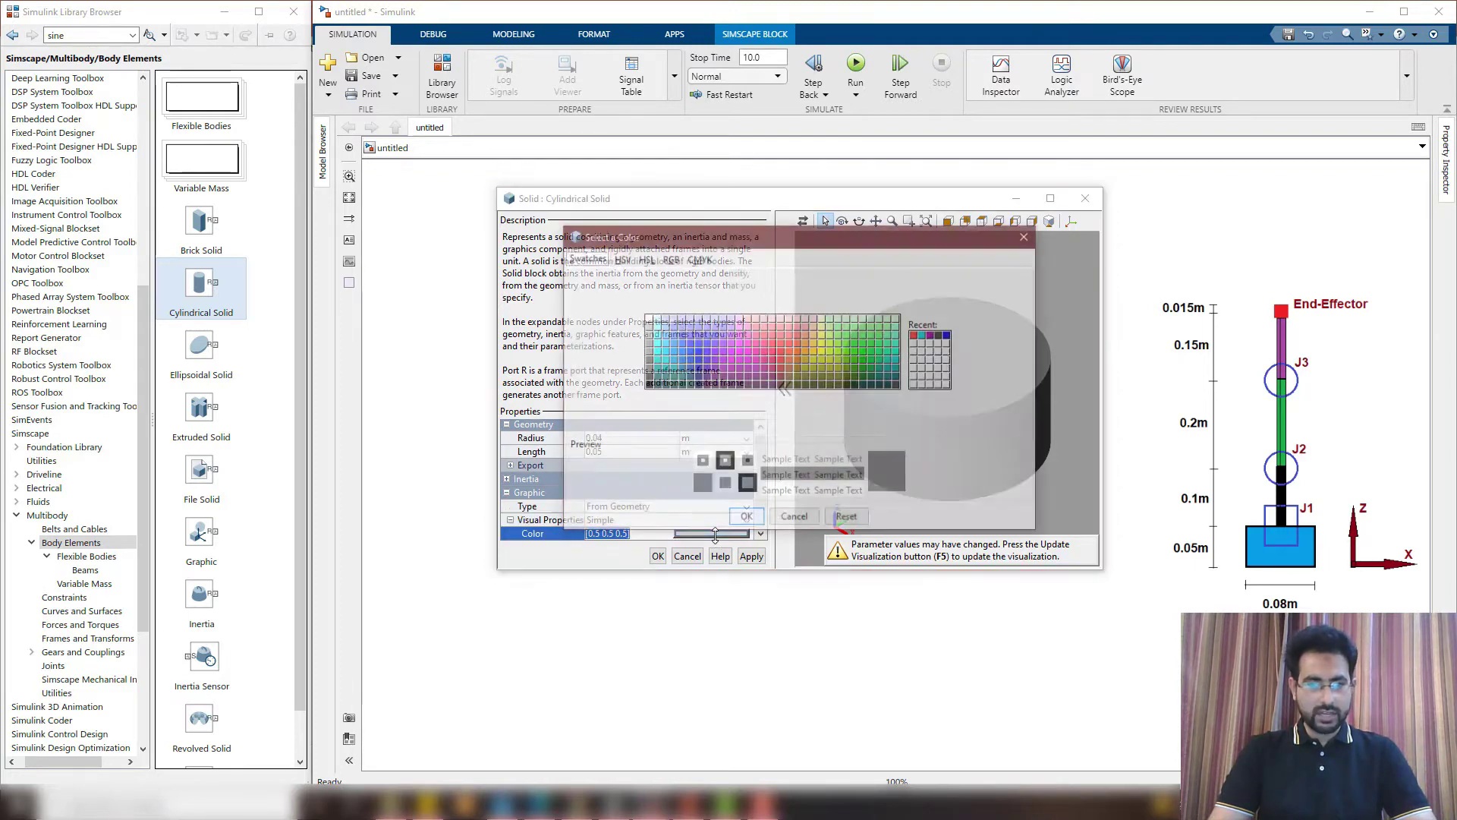
click(668, 362)
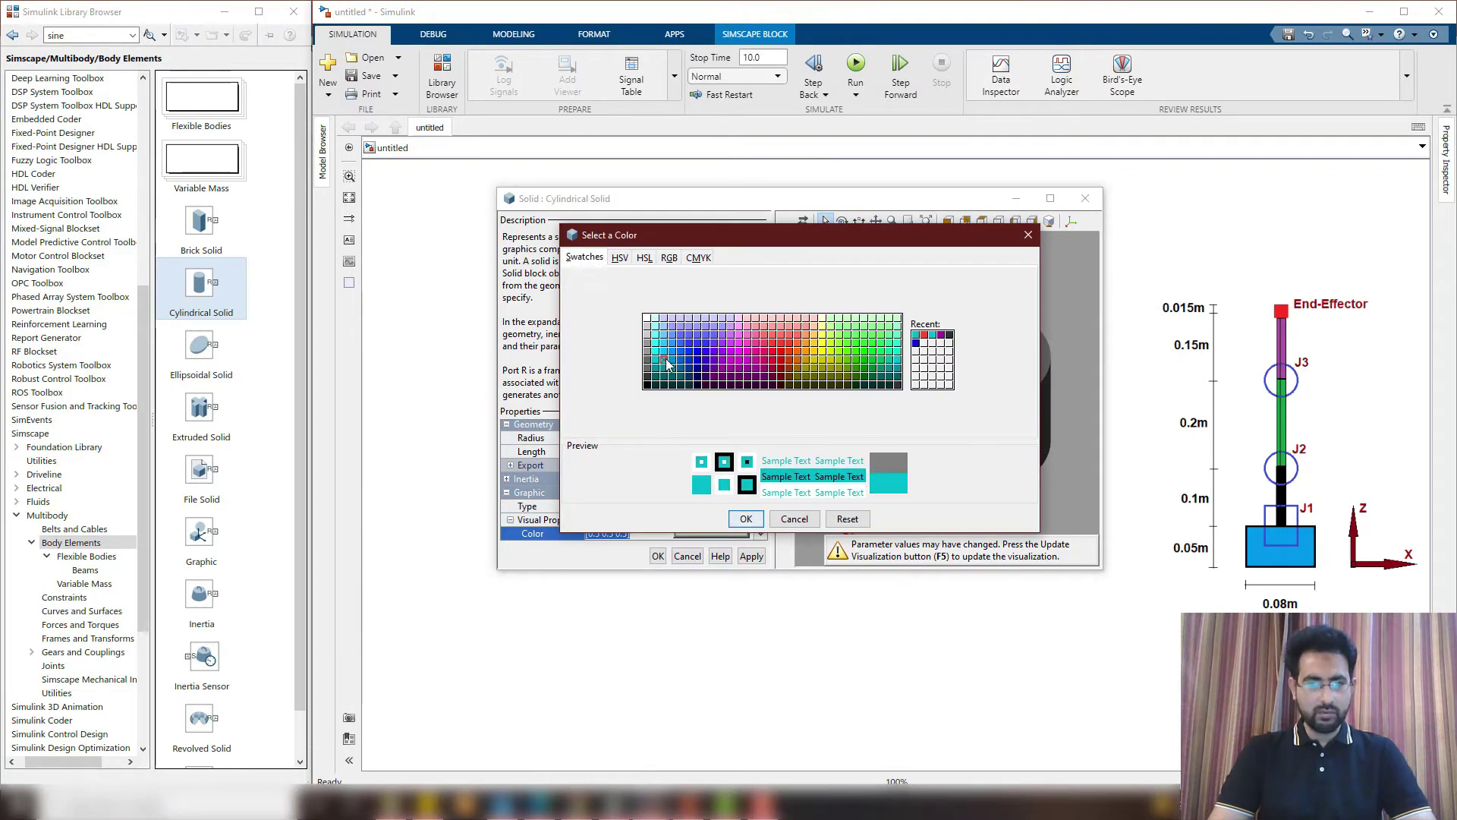
click(671, 358)
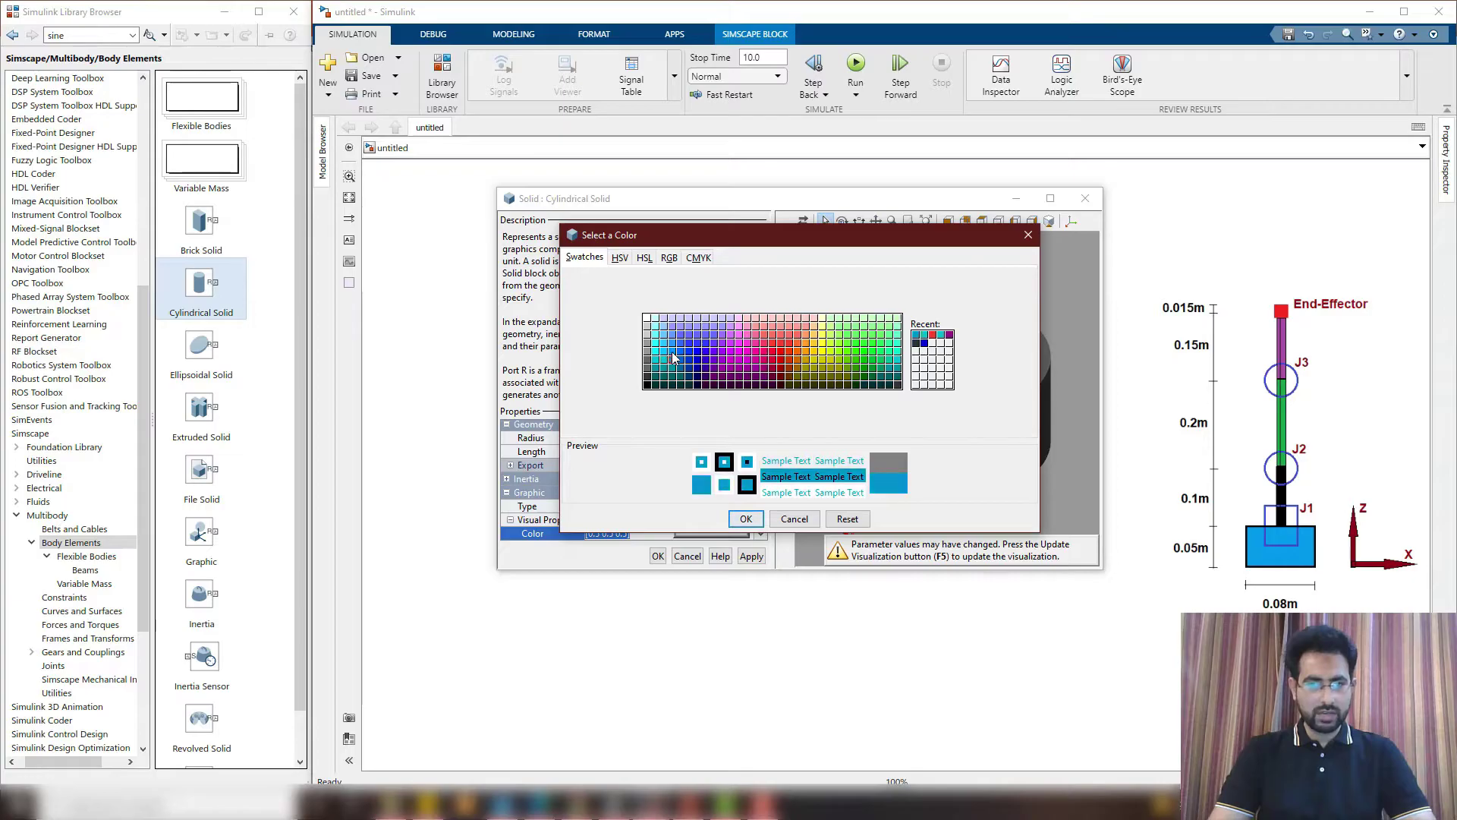
click(745, 520)
click(658, 557)
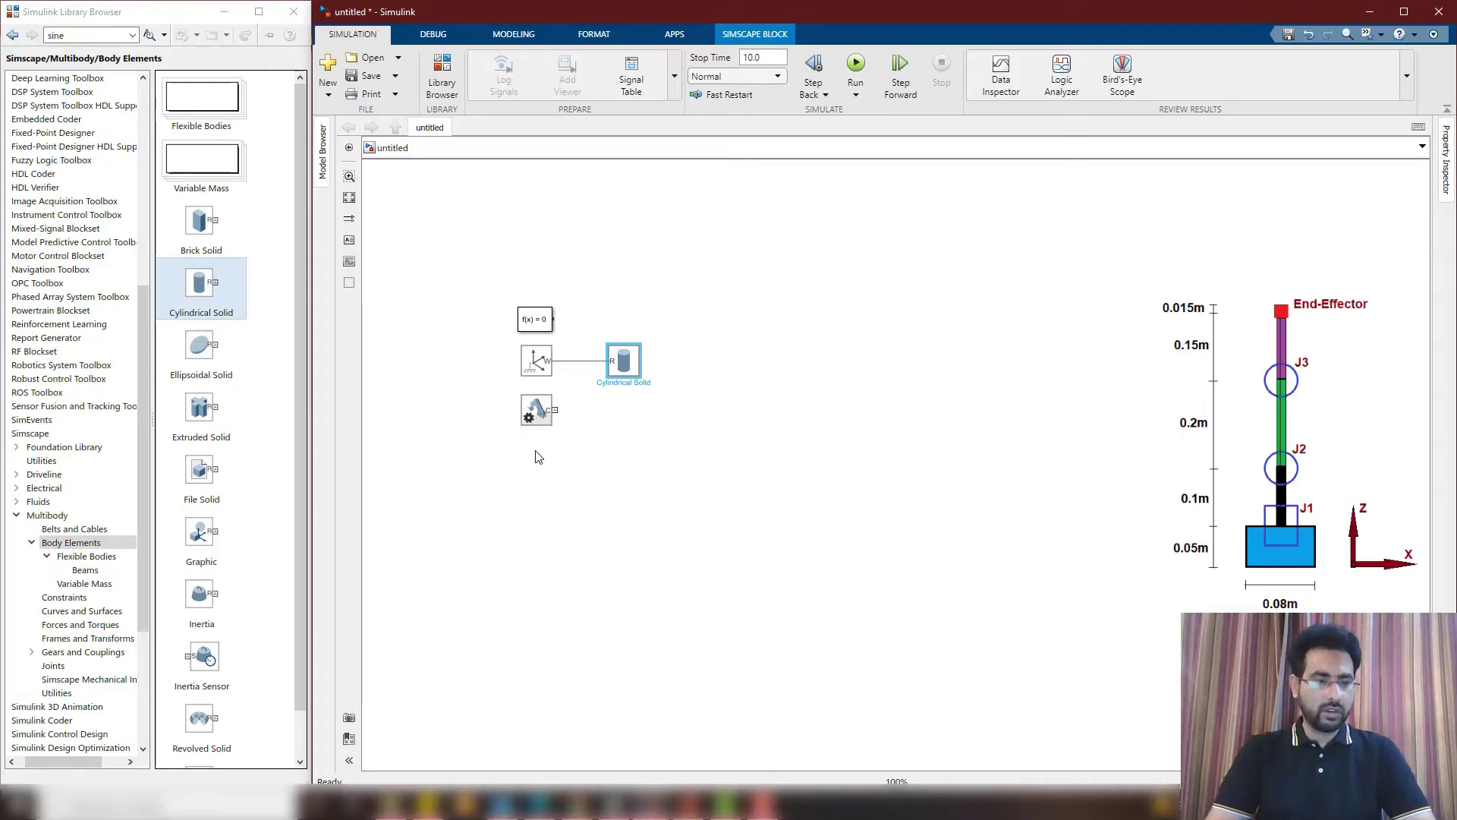
Add a Rigid Transform branching off the World Frame line, with a Cartesian translation offset of [0 0 0.025] m
click(82, 639)
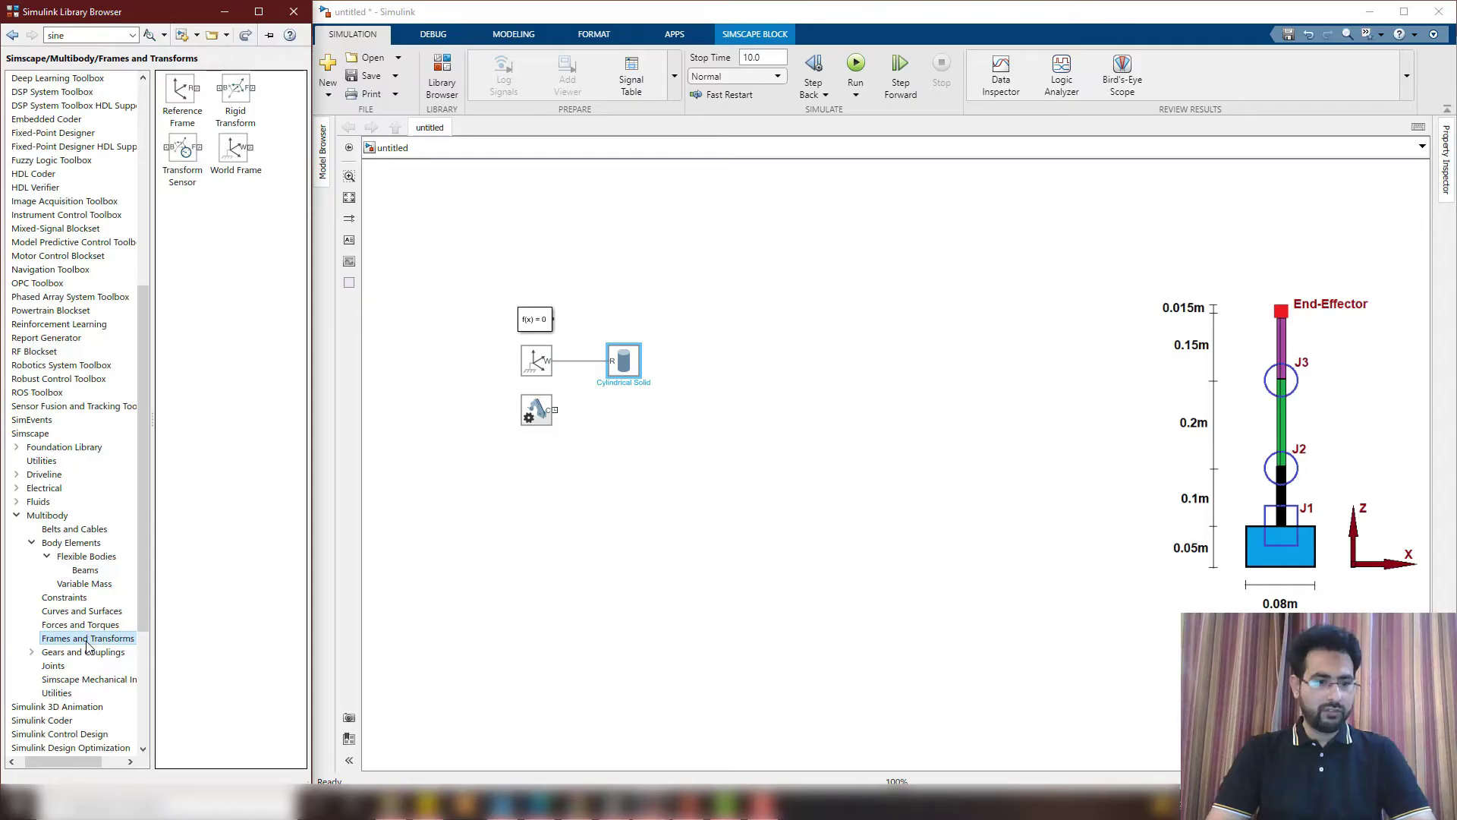
drag(246, 93, 581, 361)
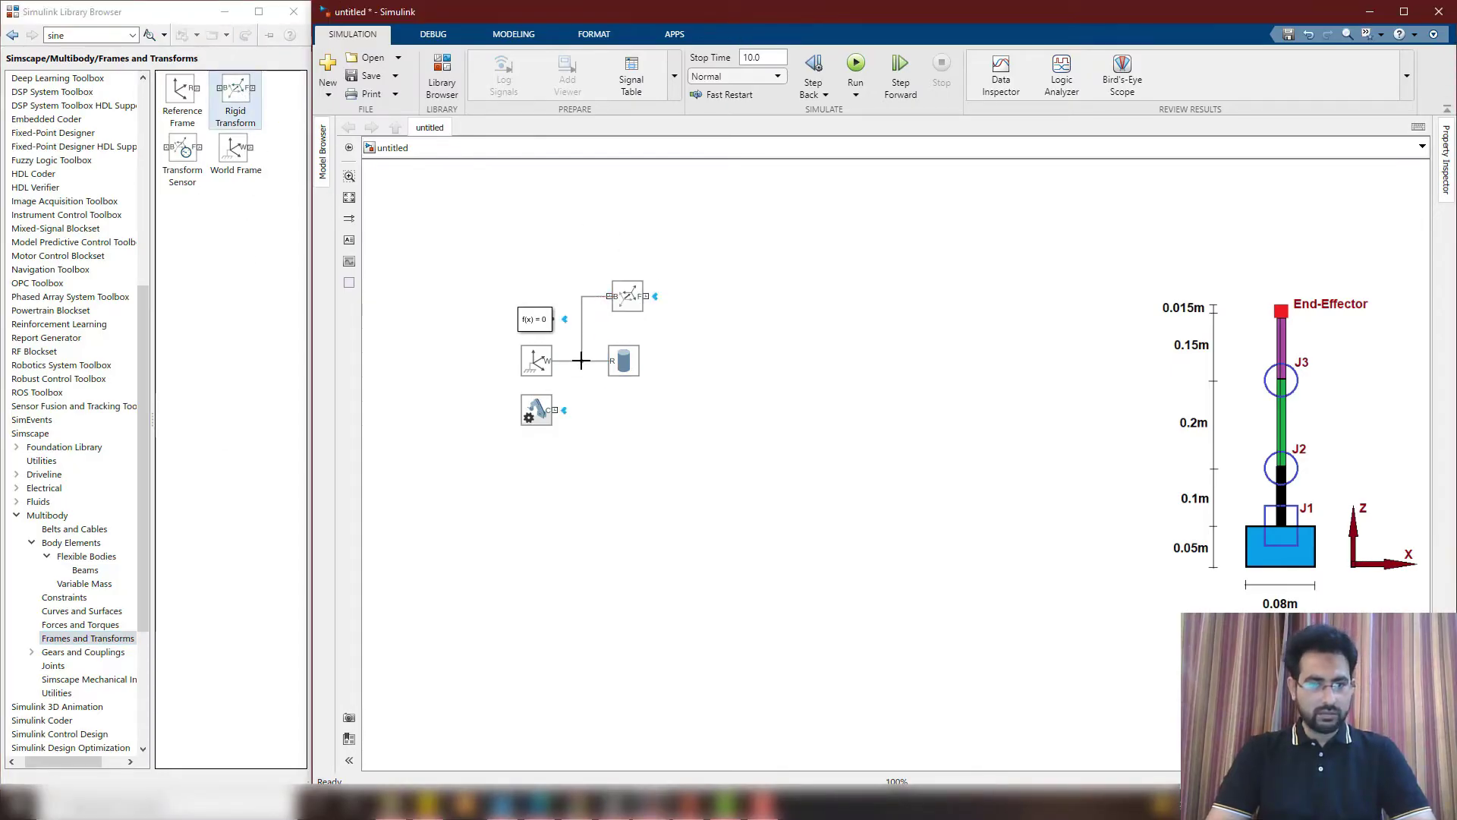
double_click(627, 300)
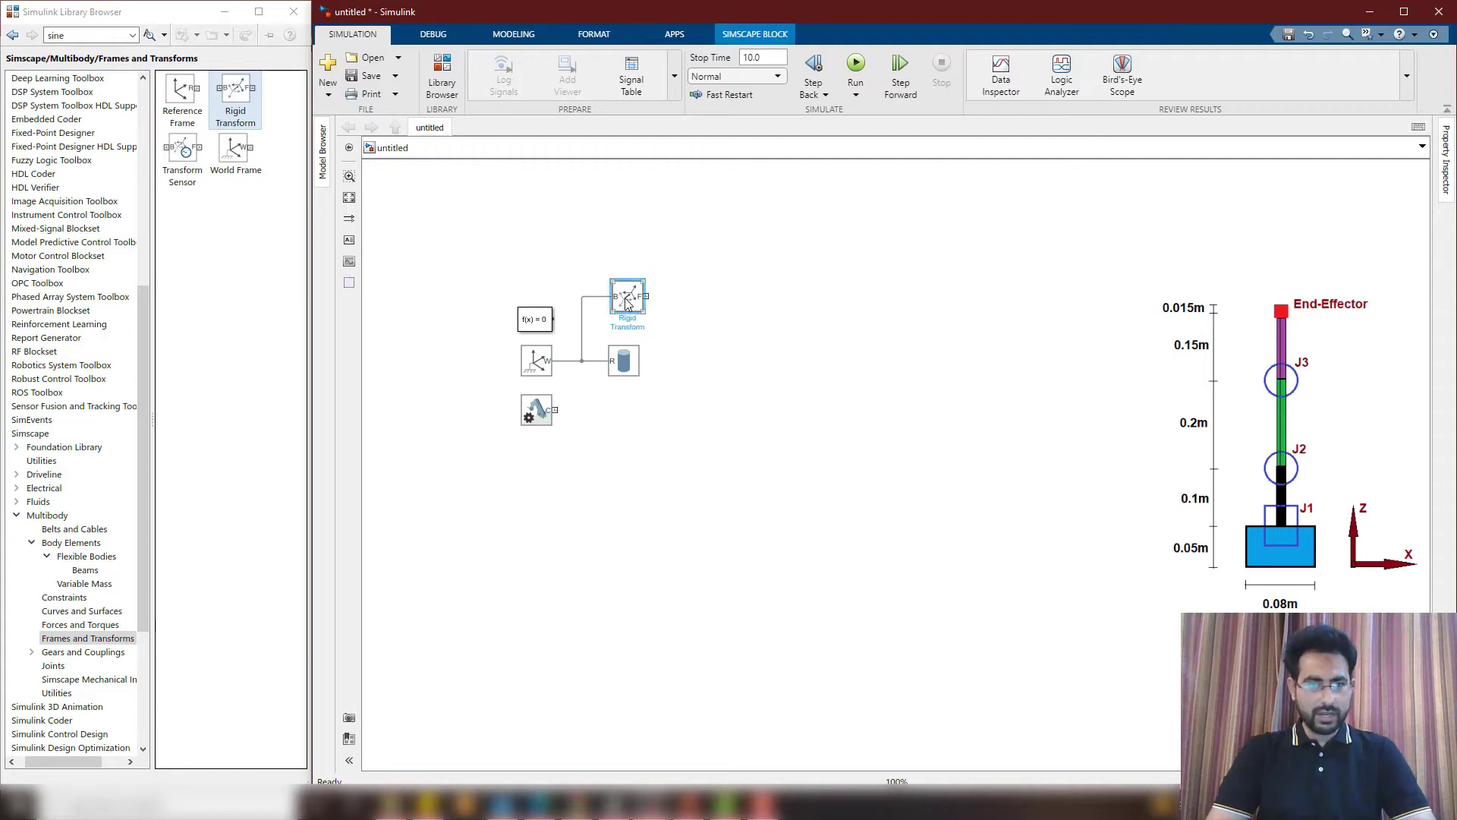
click(680, 560)
click(777, 570)
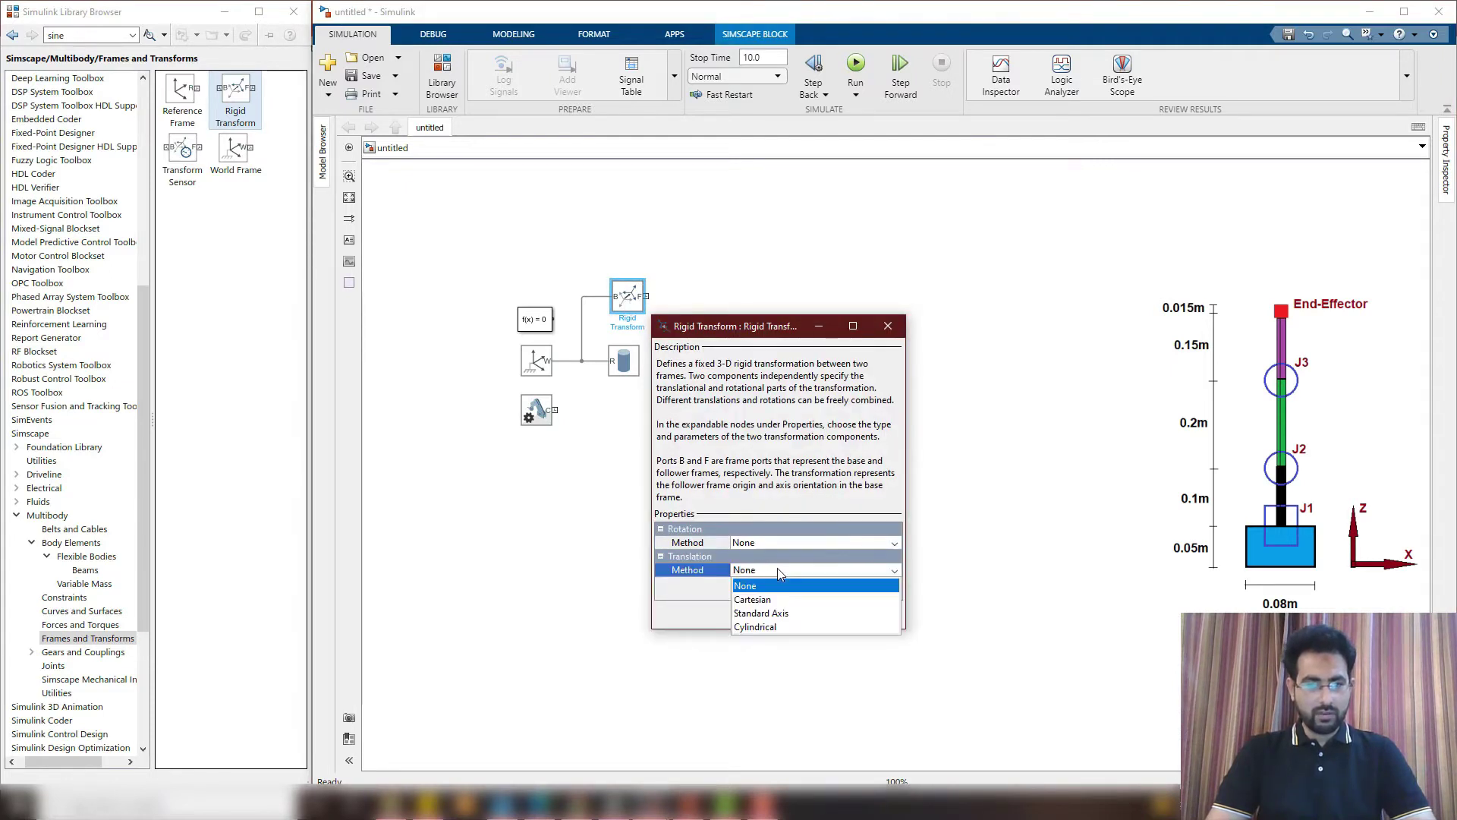
click(772, 590)
click(746, 584)
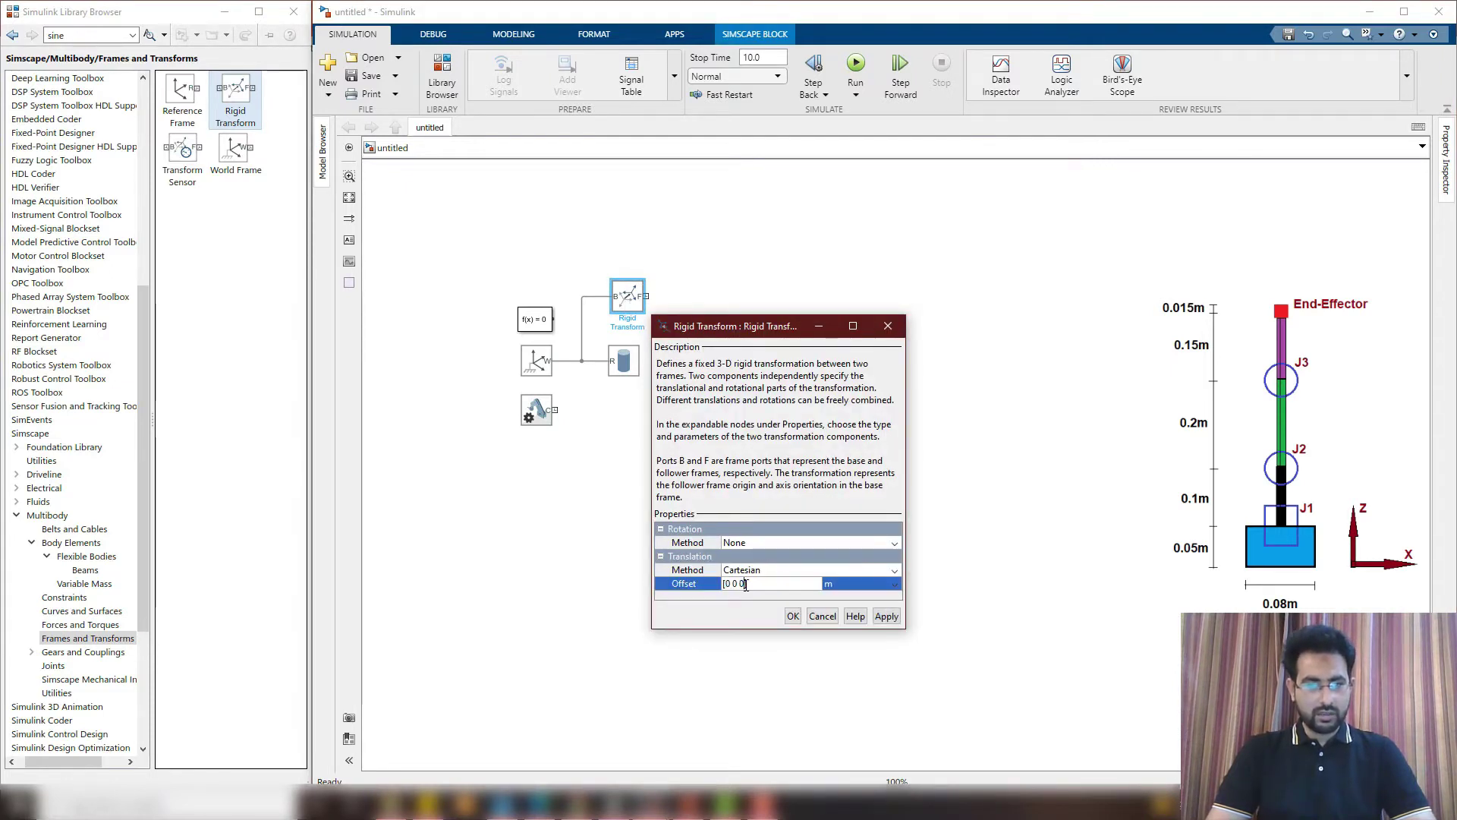
key(BackSpace)
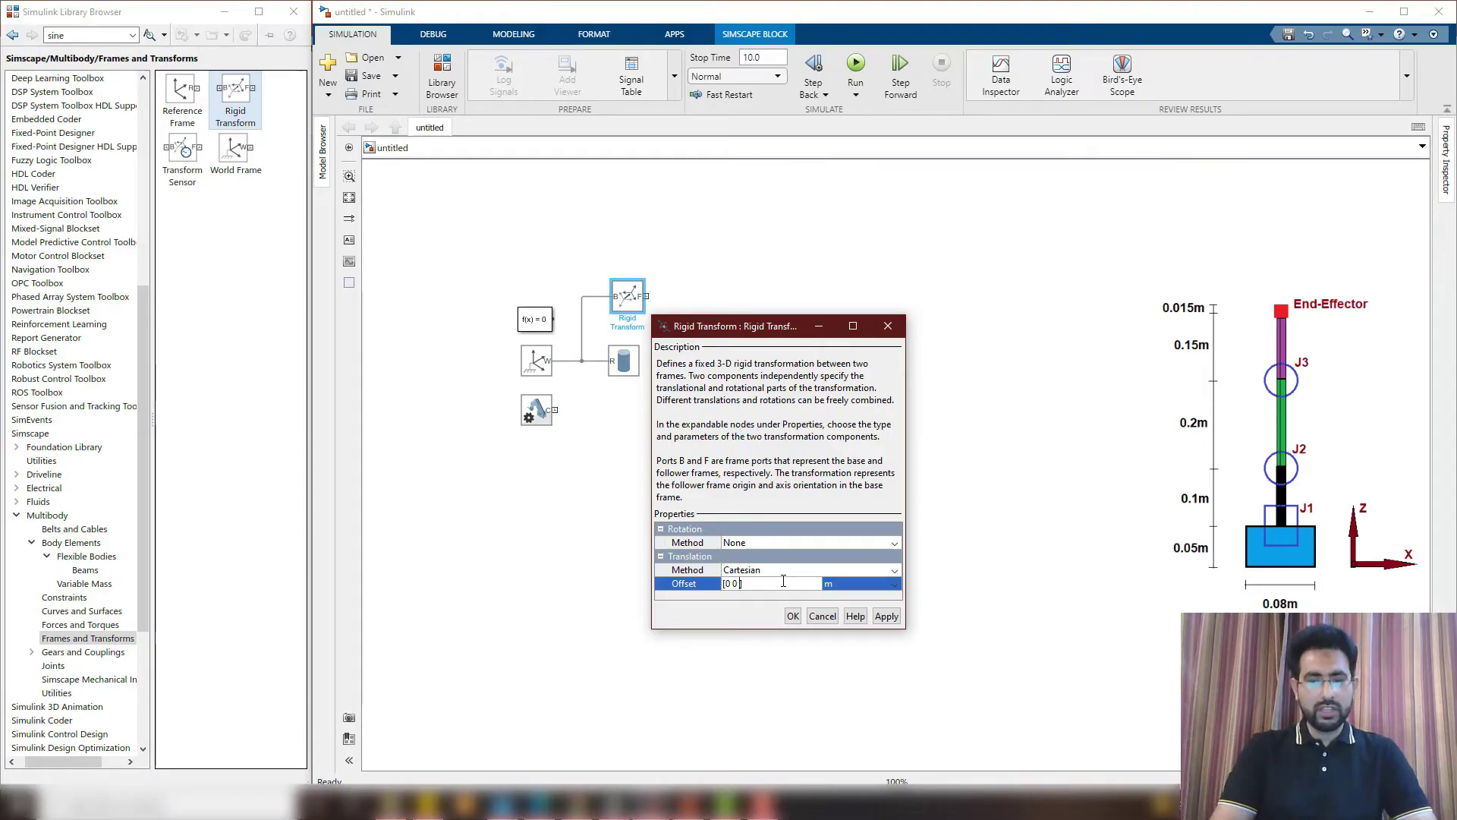
text(0.025)
click(792, 616)
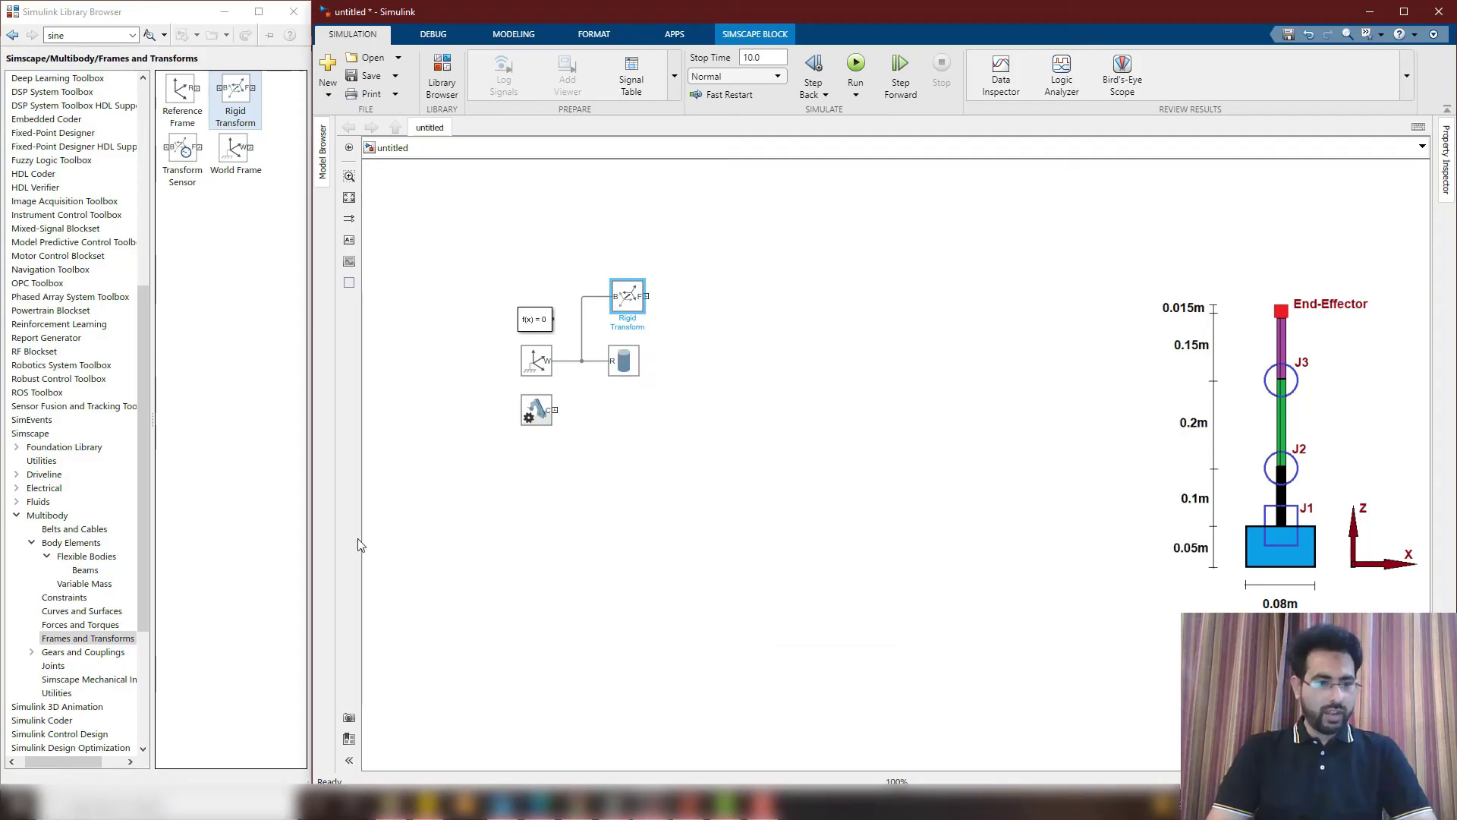
Add a Revolute Joint after the Rigid Transform and connect a copy of the Rigid Transform to the joint's follower port
click(55, 667)
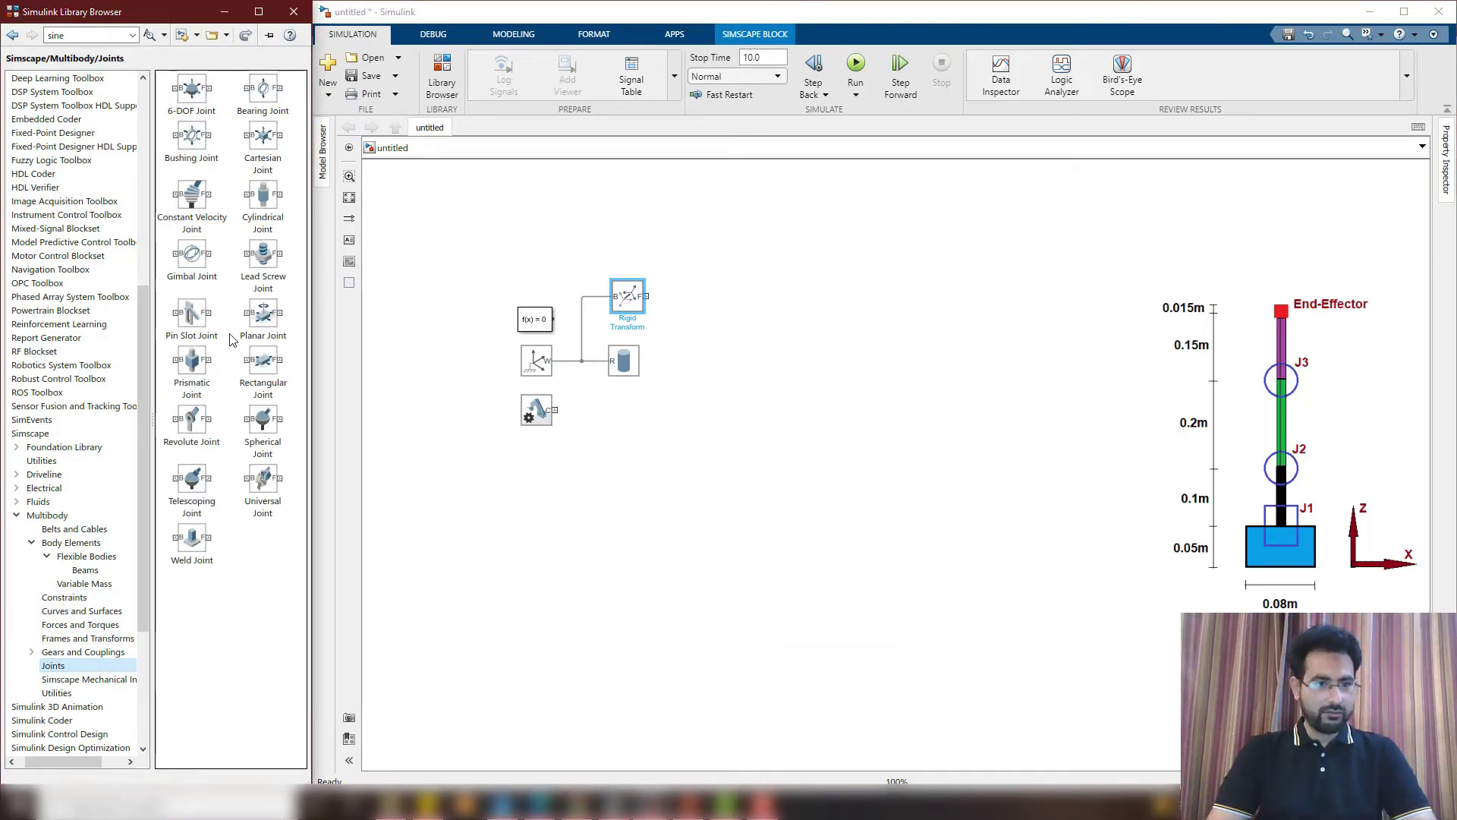
drag(191, 422, 700, 297)
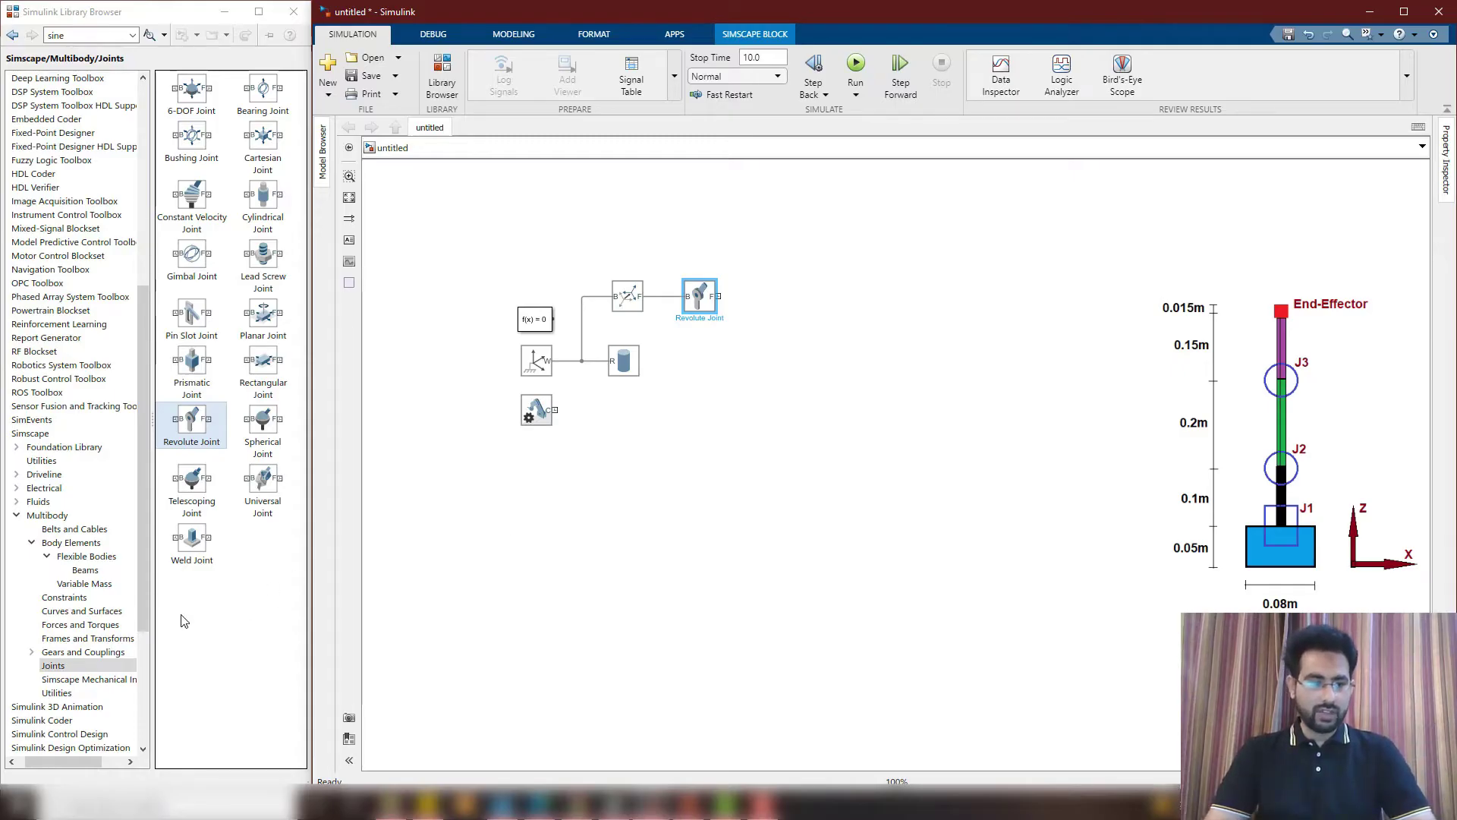
click(636, 300)
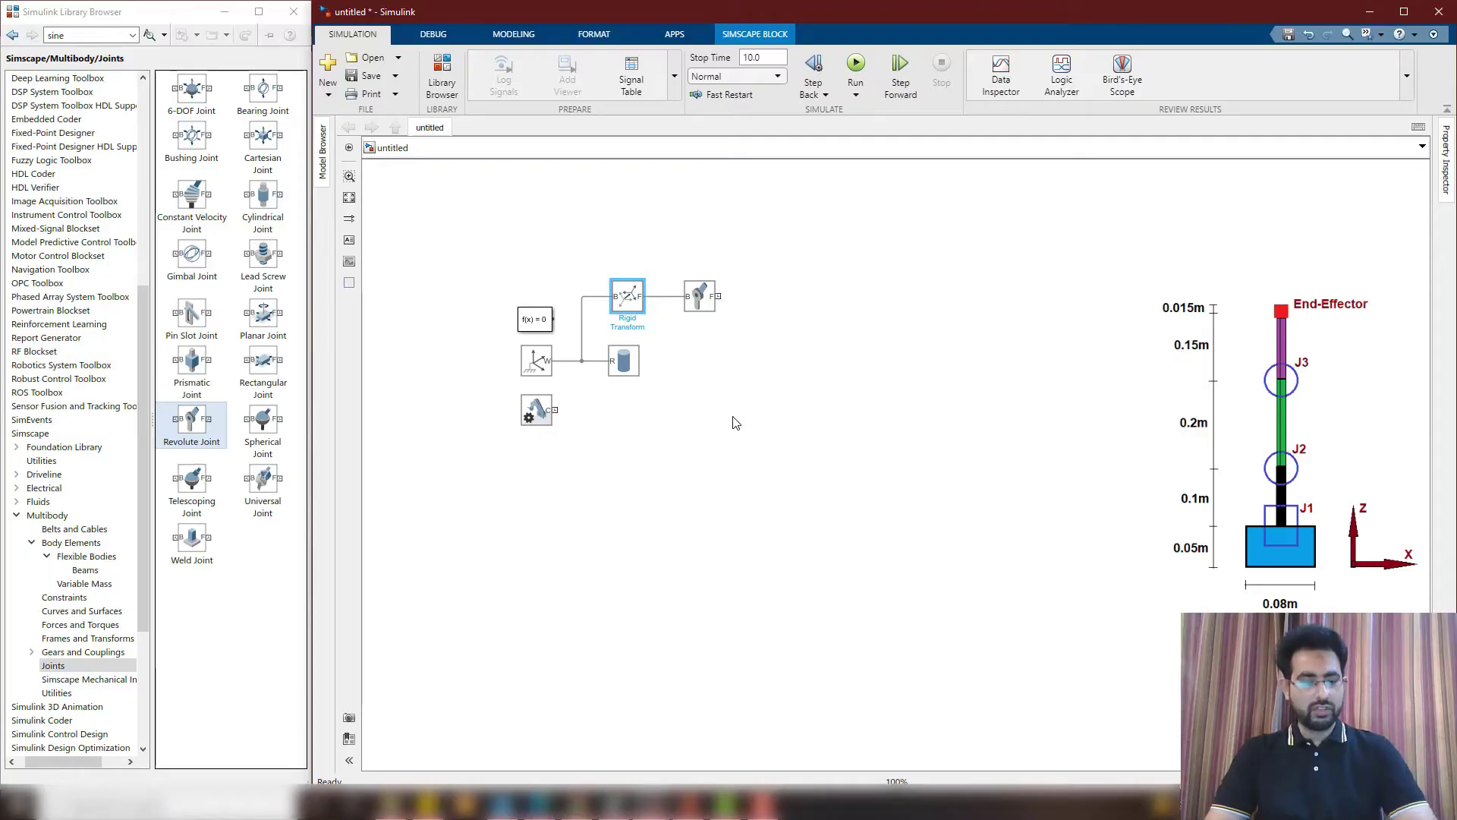
key(ctrl+c)
key(ctrl+v)
drag(623, 309, 755, 298)
Change the Z component of the copied Rigid Transform's Cartesian offset and accept the block's properties
double_click(767, 299)
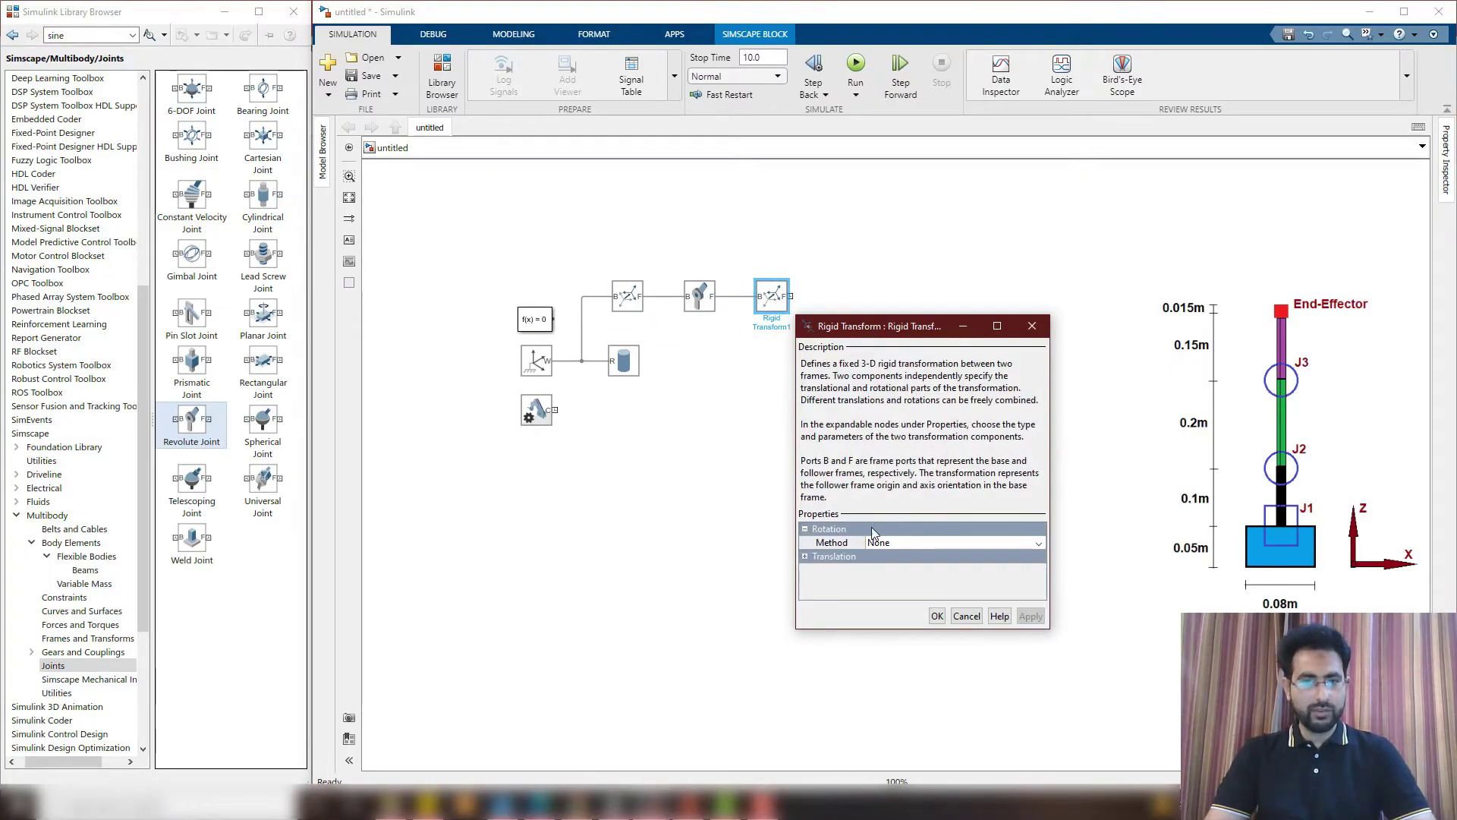
click(804, 558)
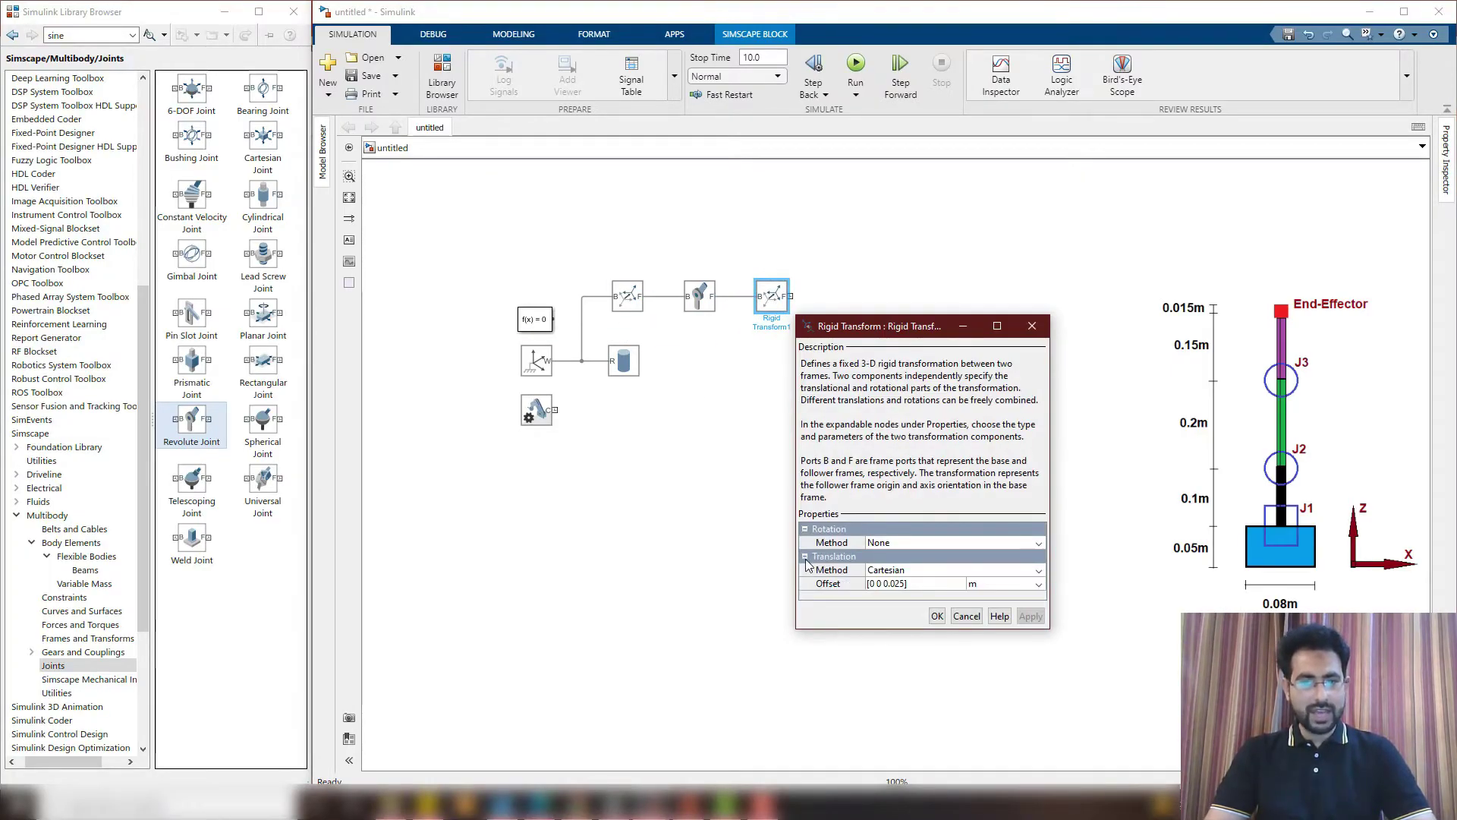
click(897, 585)
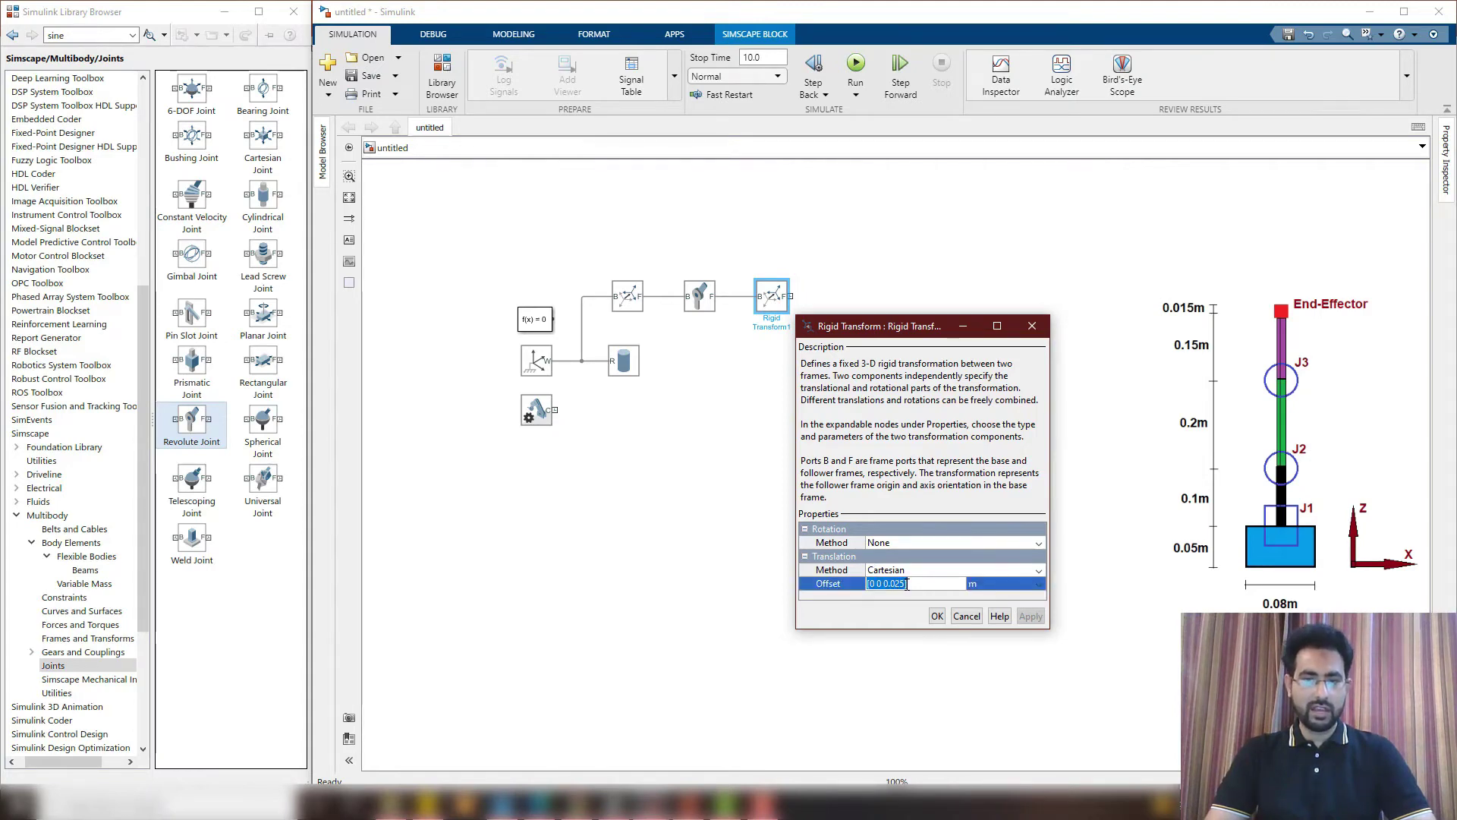
click(905, 585)
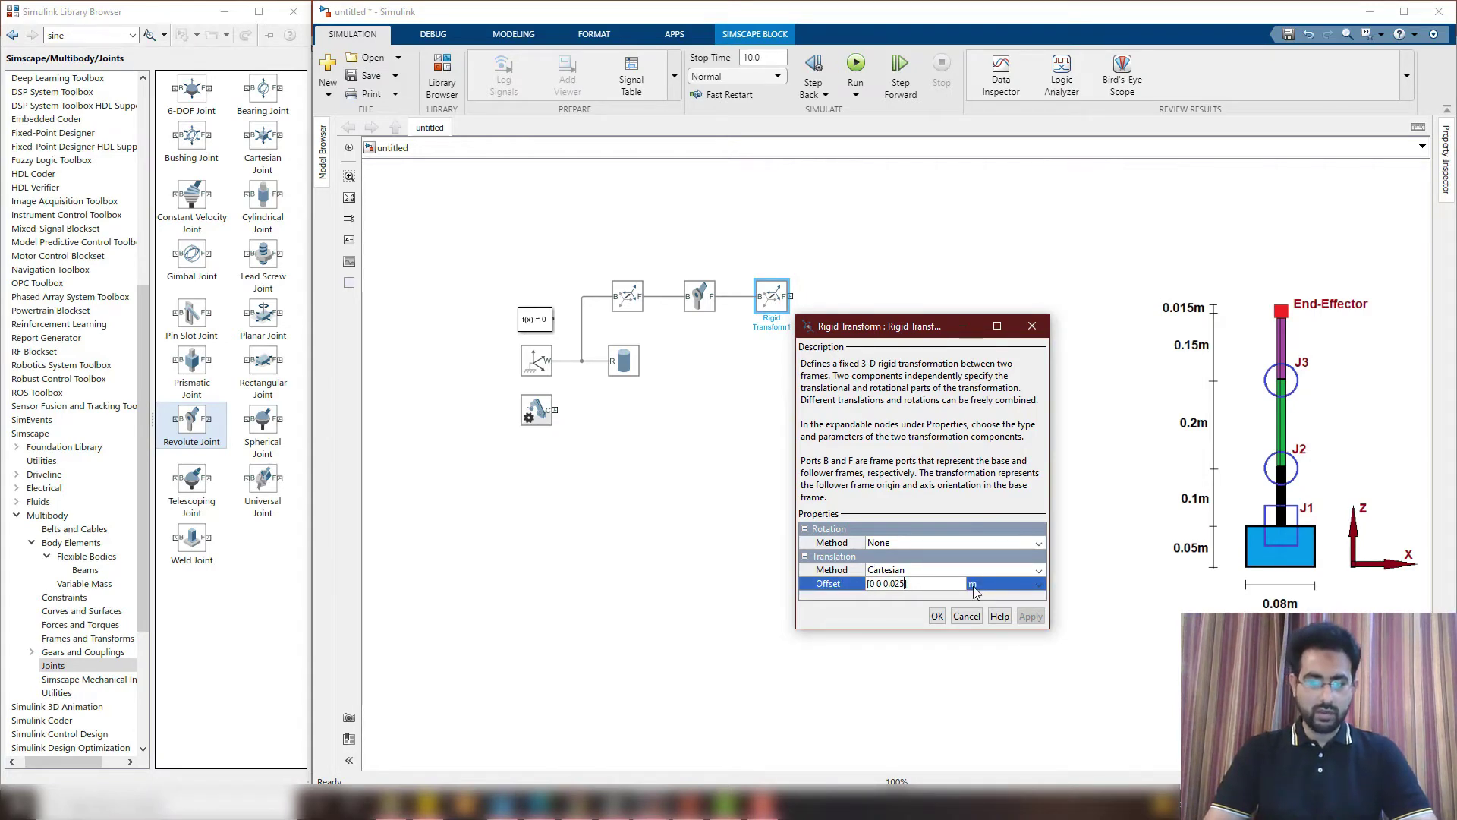
key(BackSpace)
key(BackSpace)
key(BackSpace)
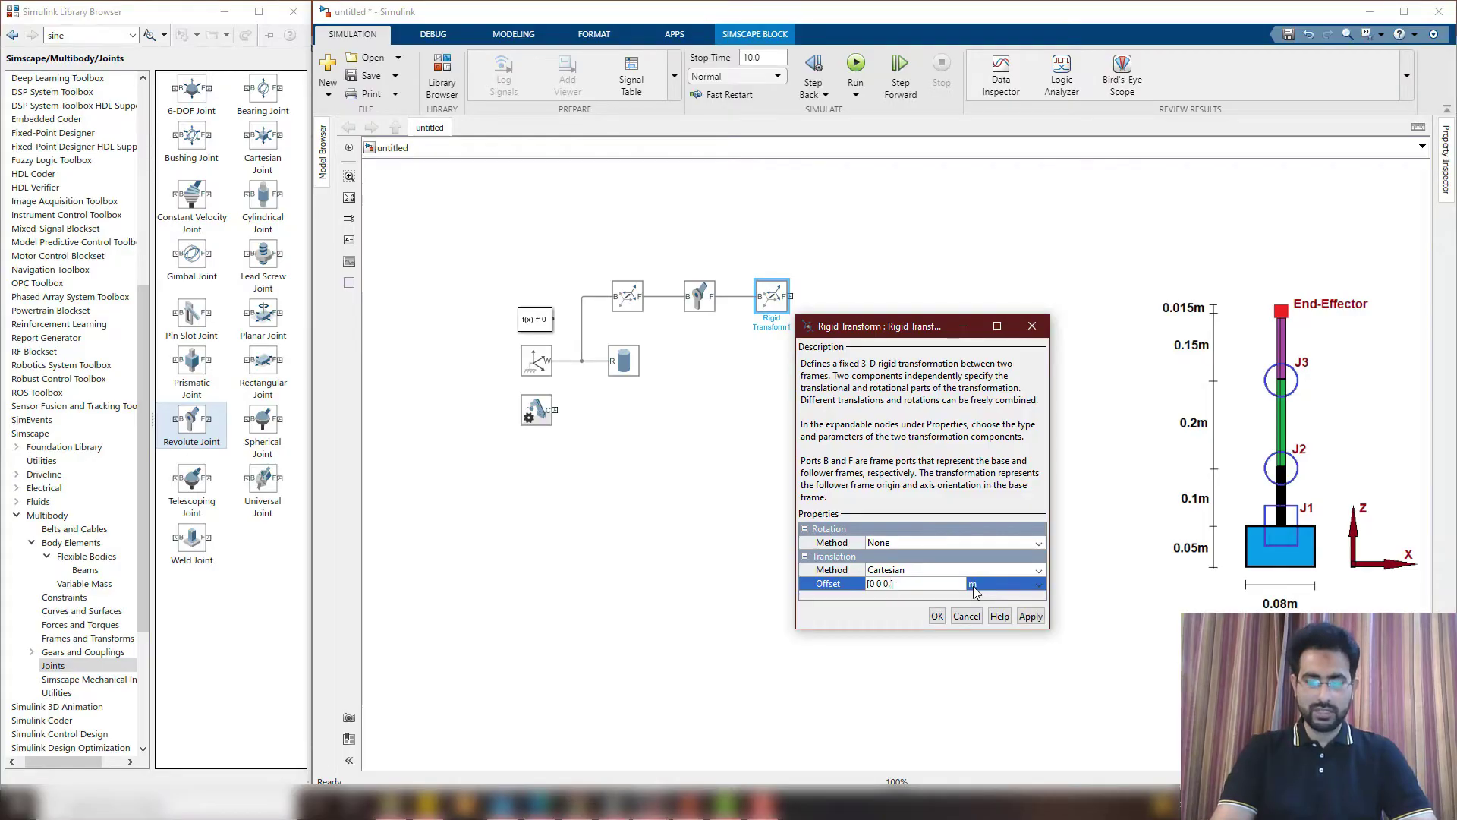
key(Return)
click(816, 314)
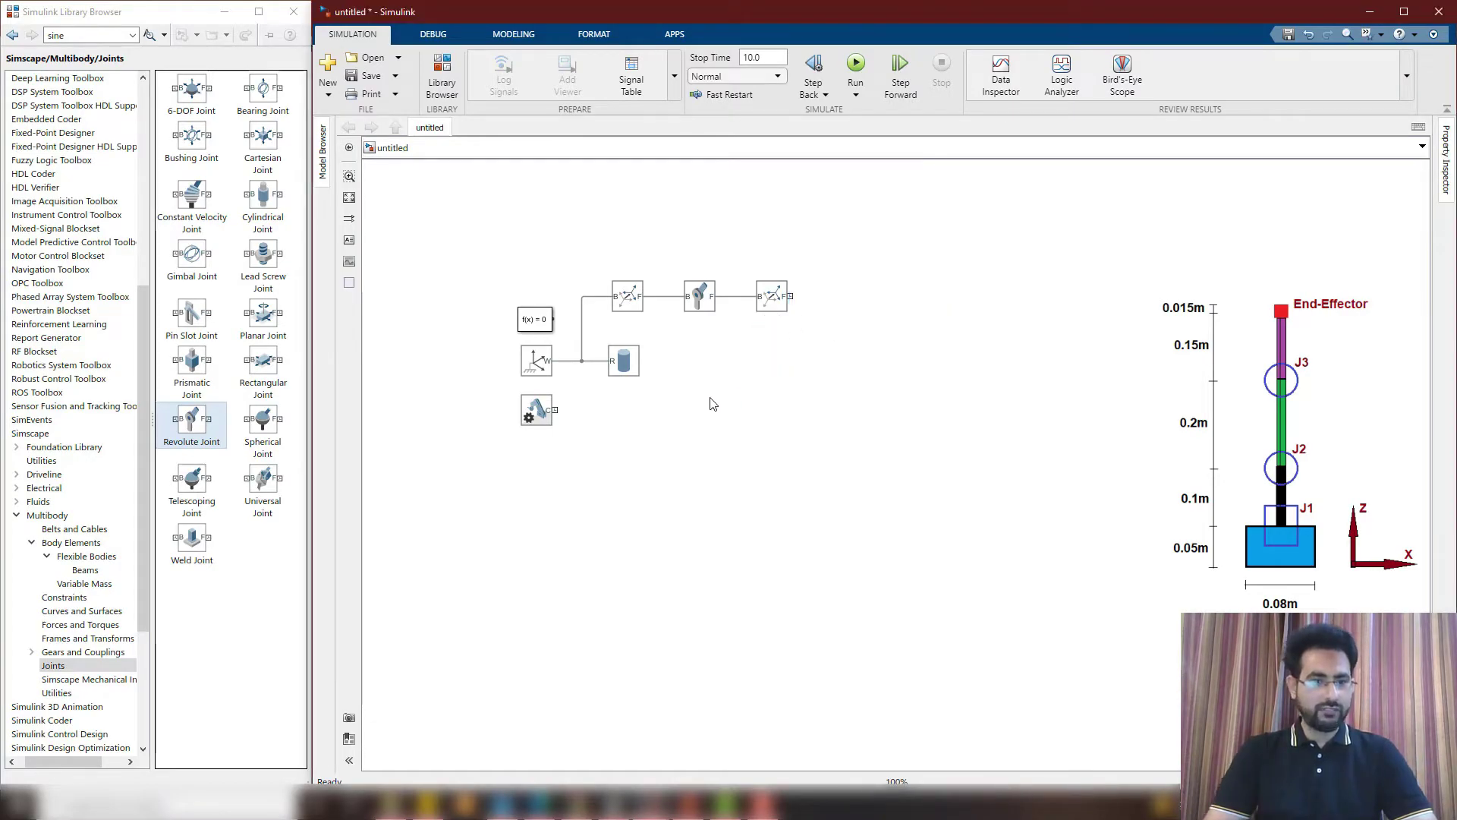
Add a Brick Solid after the Rigid Transform that follows the Revolute Joint, with dimensions of [0.02 0.02 0.1] m
click(71, 542)
drag(201, 231, 844, 298)
right_click(850, 300)
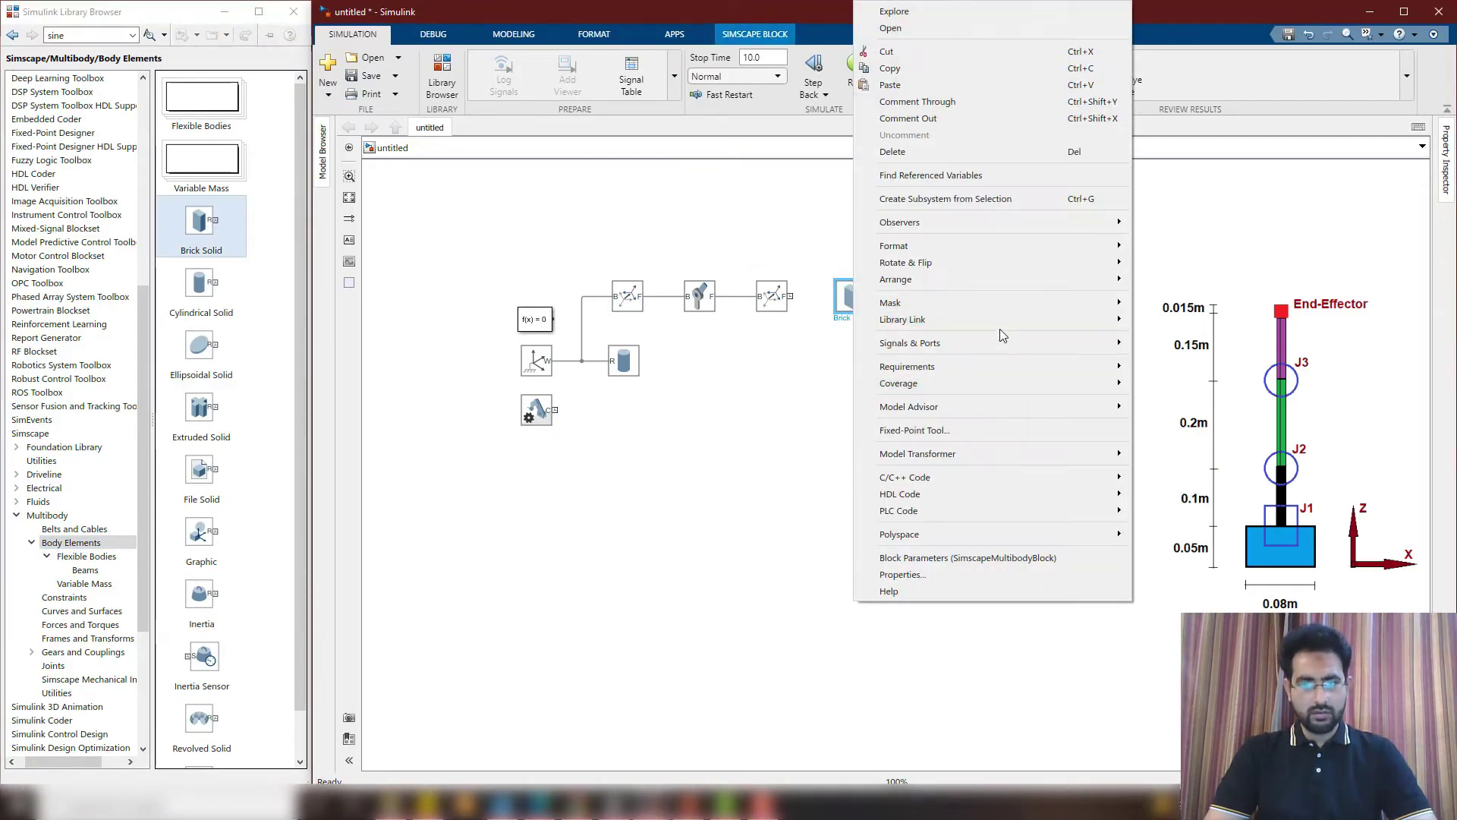
click(967, 557)
drag(432, 311, 699, 261)
click(577, 498)
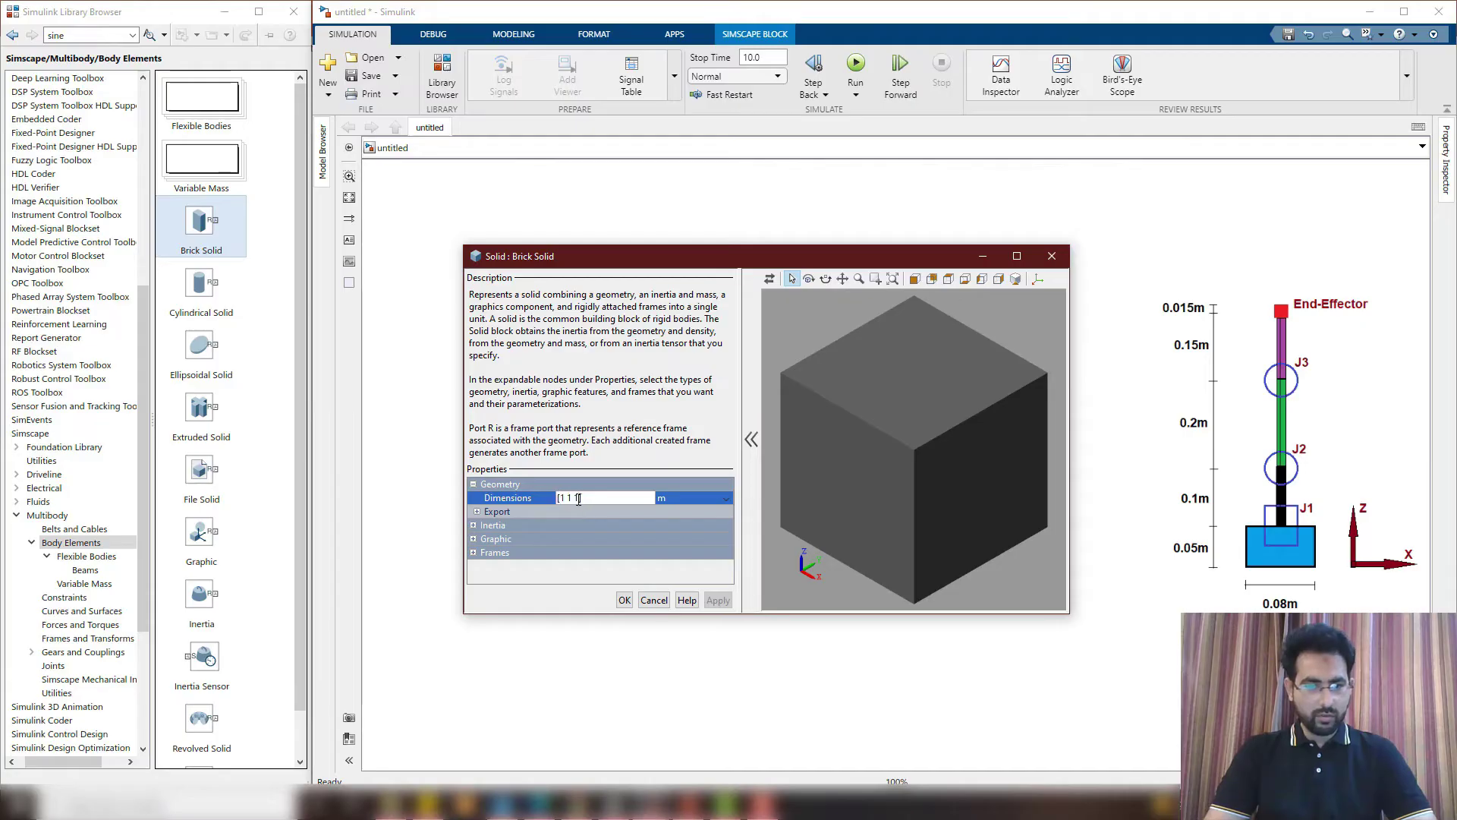
text(0.1)
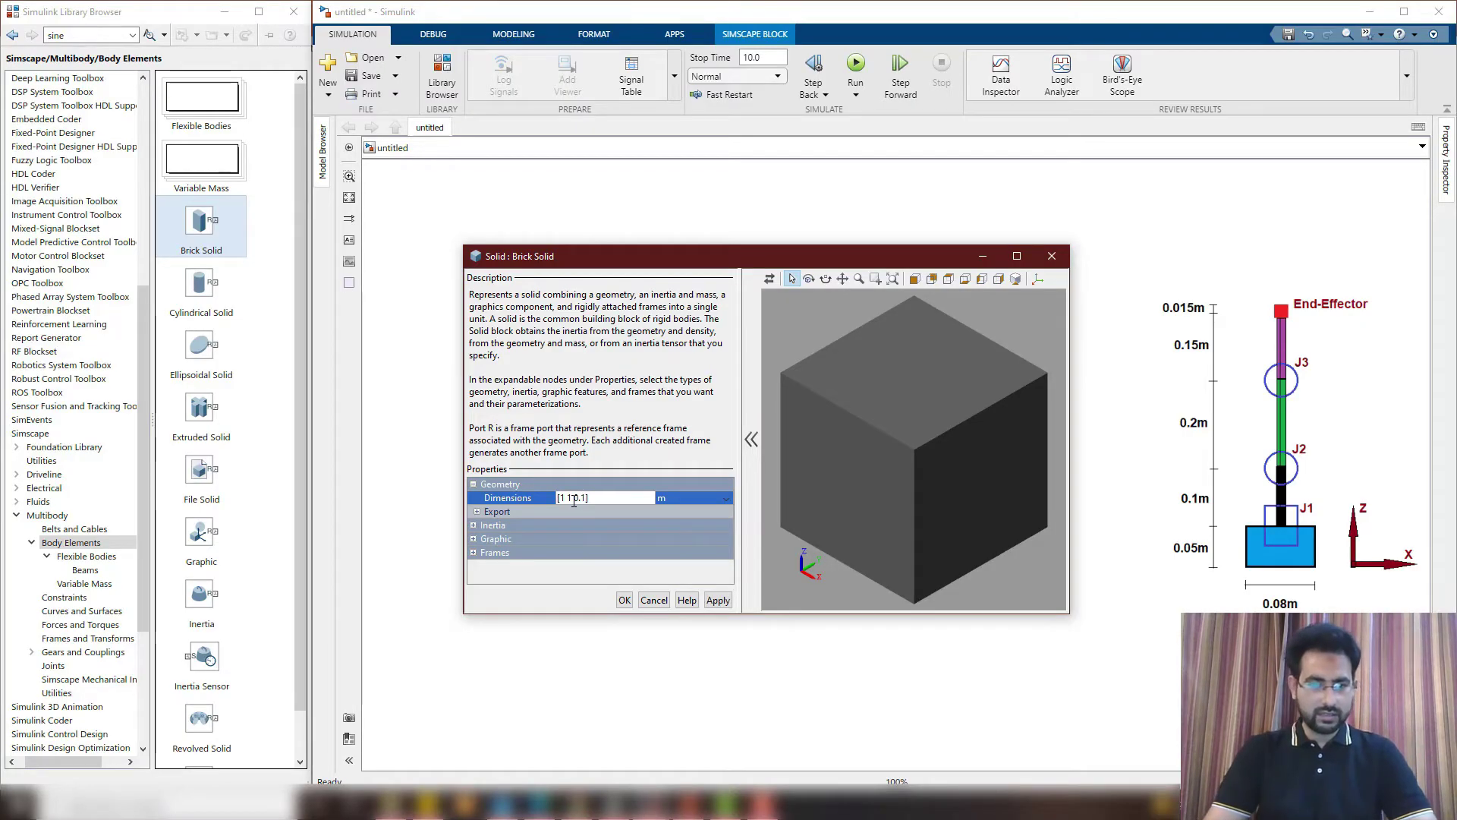
text(0.02)
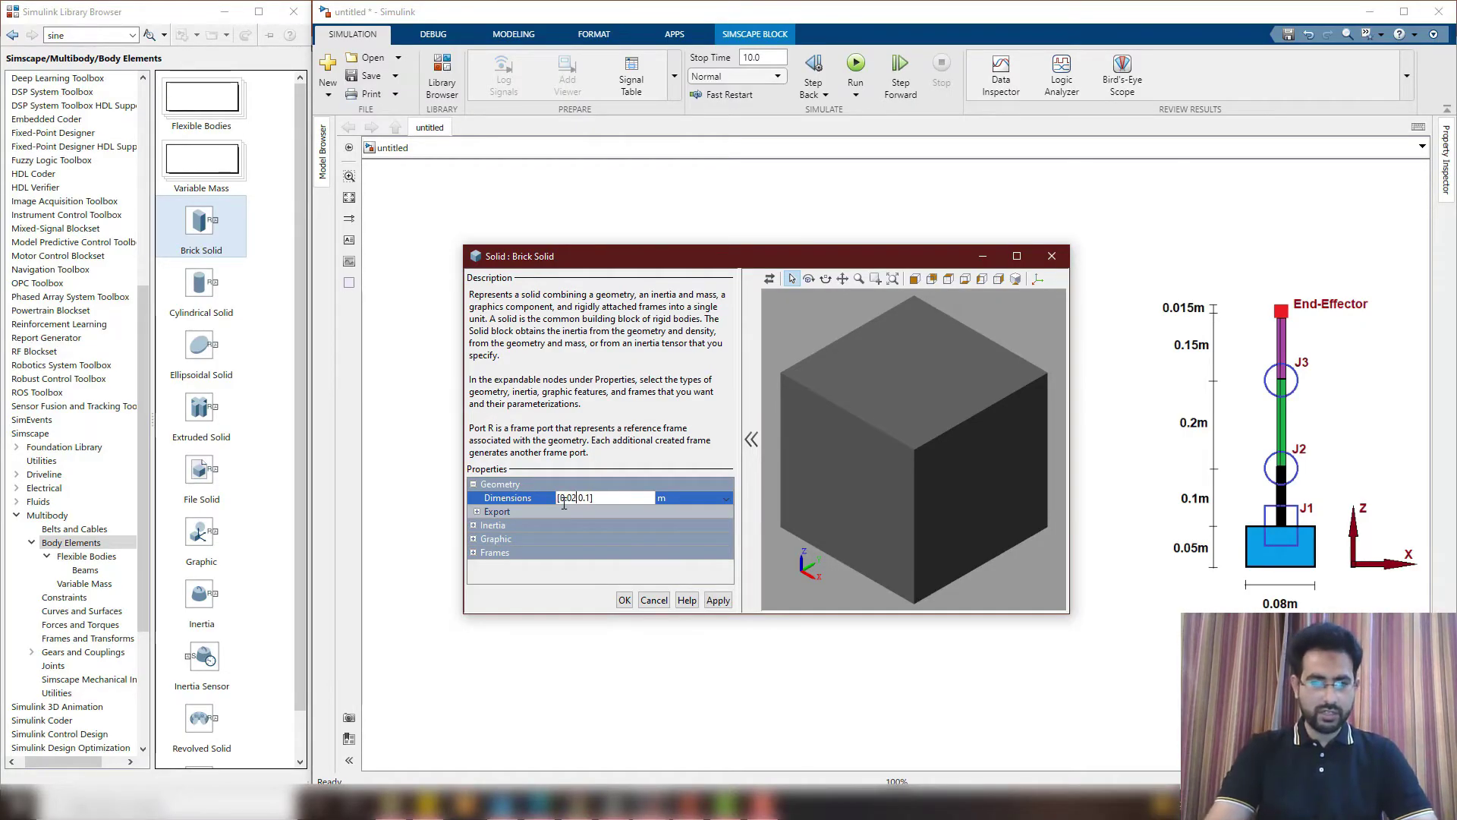
text( 0.02)
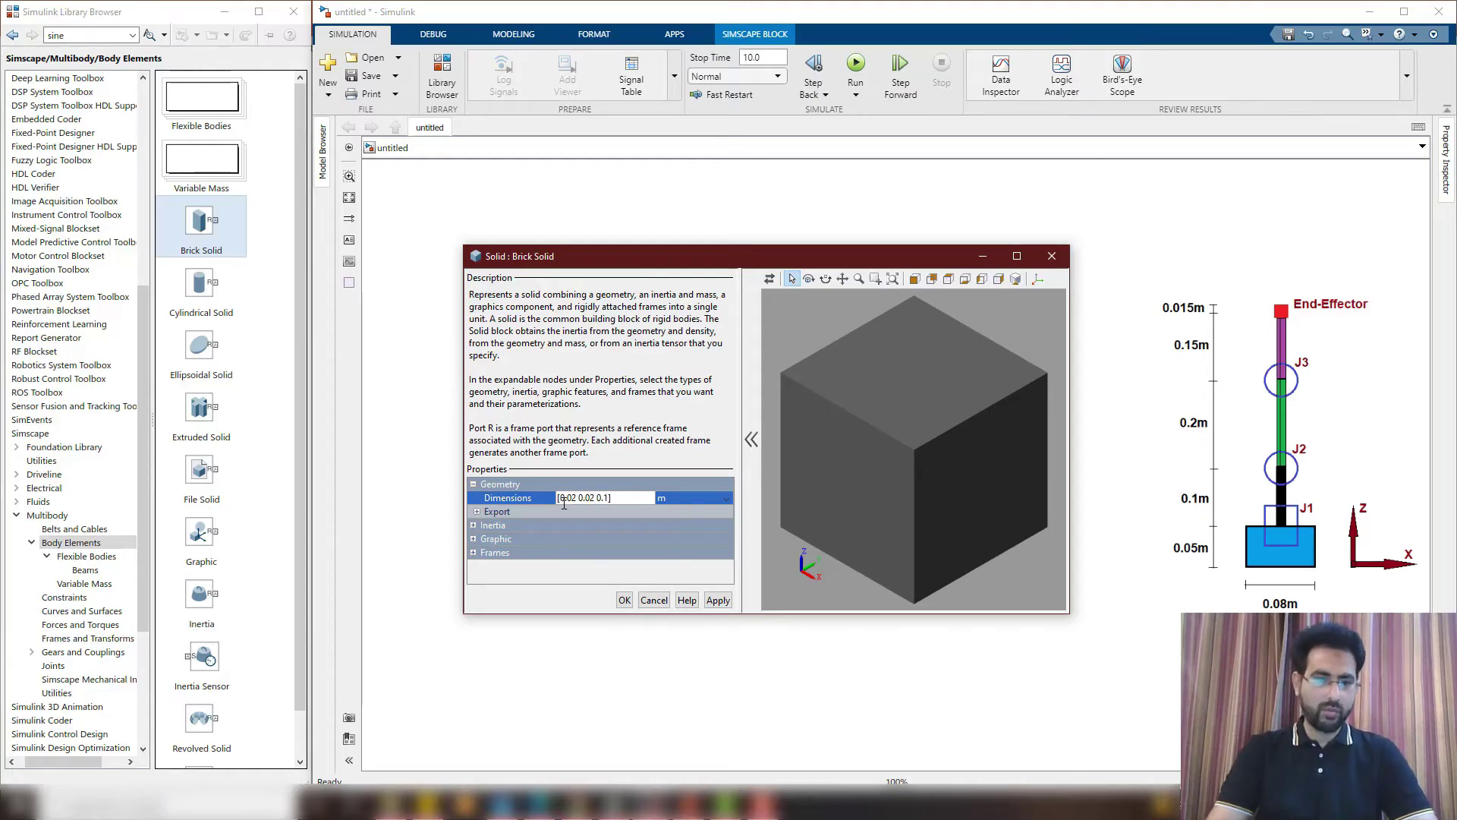
Set the Brick Solid's graphic colour to the dark grey swatch [0.2 0.2 0.2] and accept the block's properties
click(535, 538)
click(477, 566)
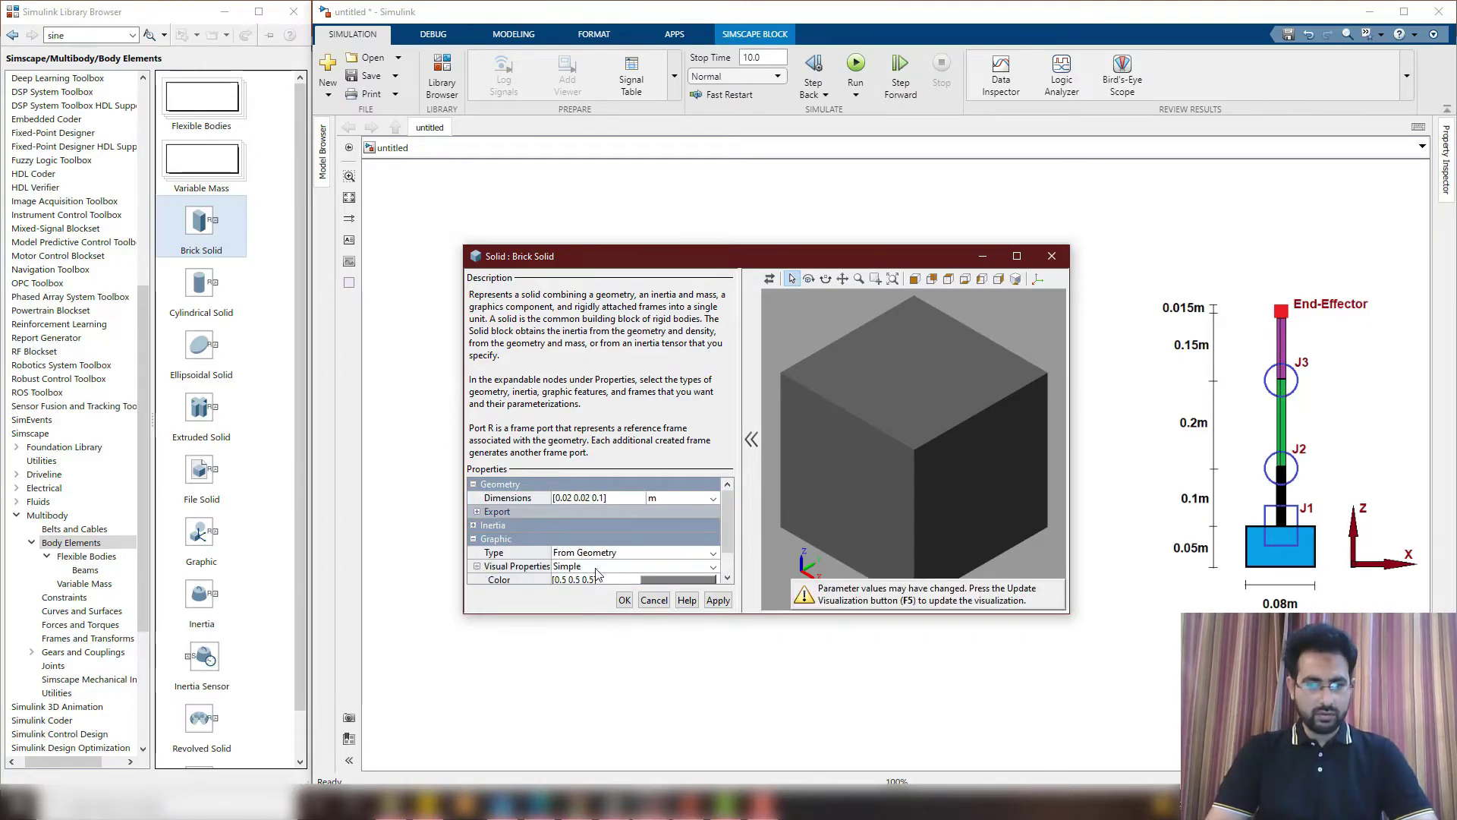
click(668, 580)
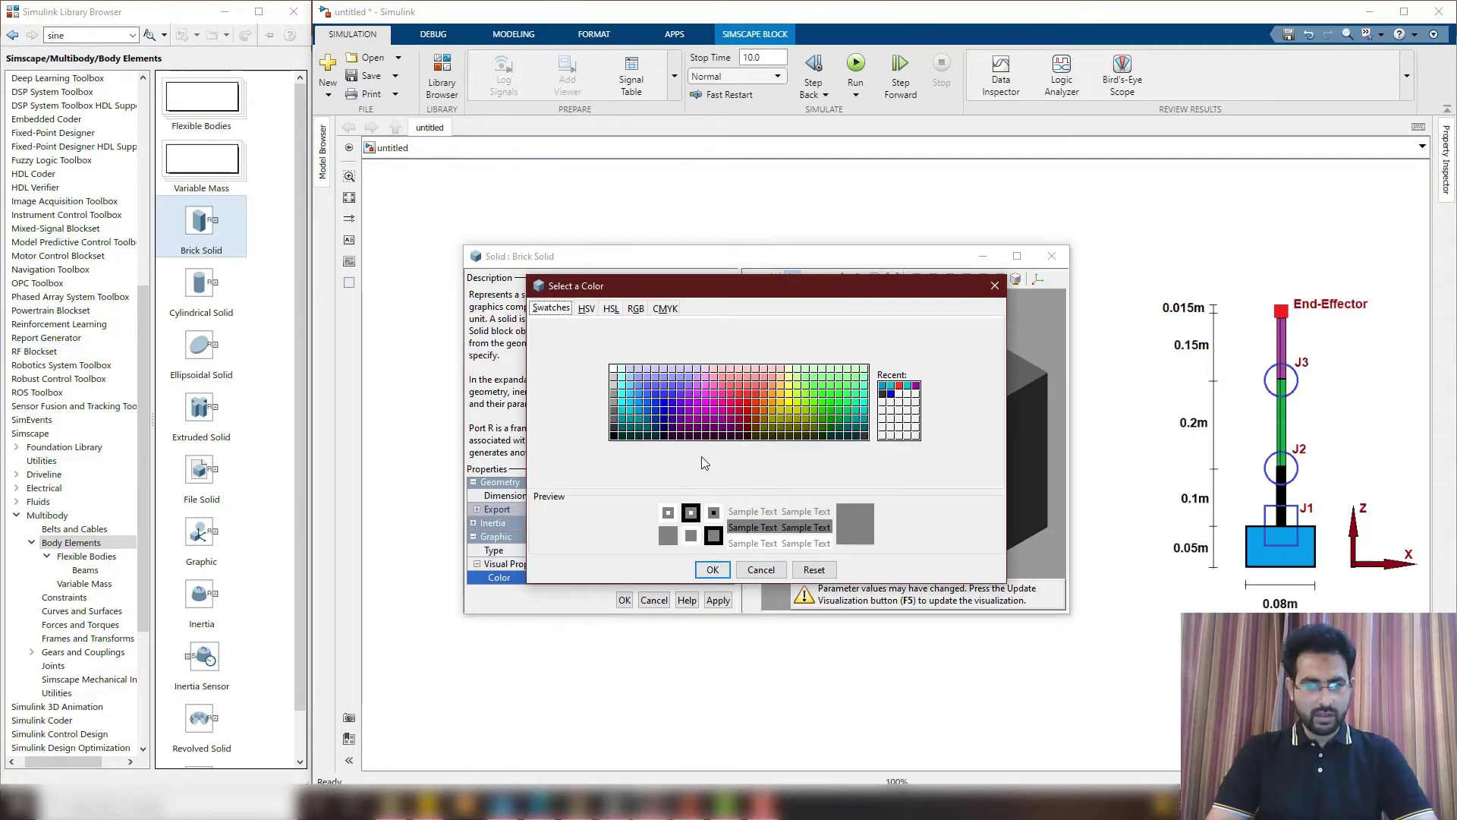
click(863, 436)
click(712, 569)
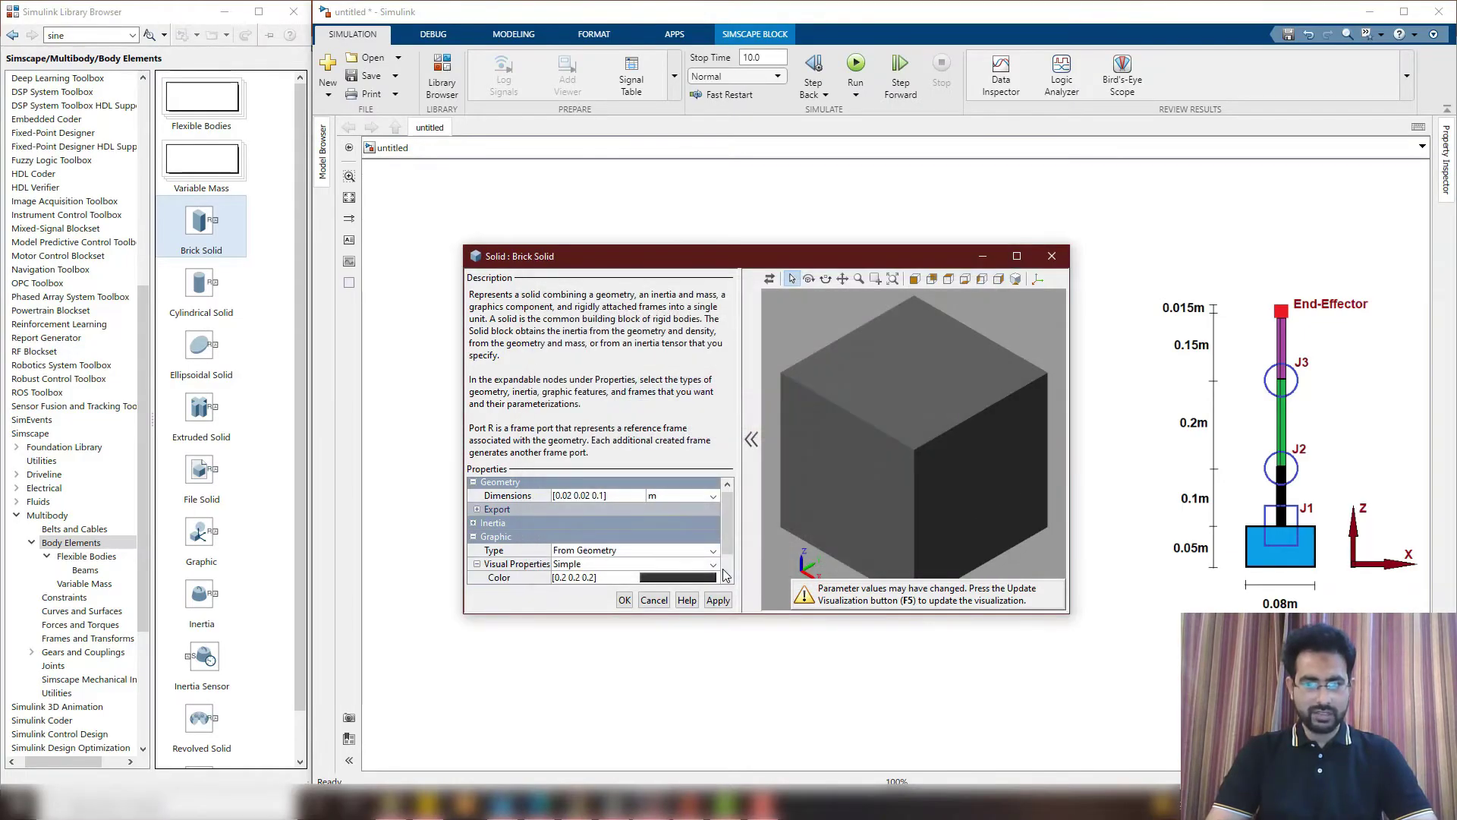
key(Return)
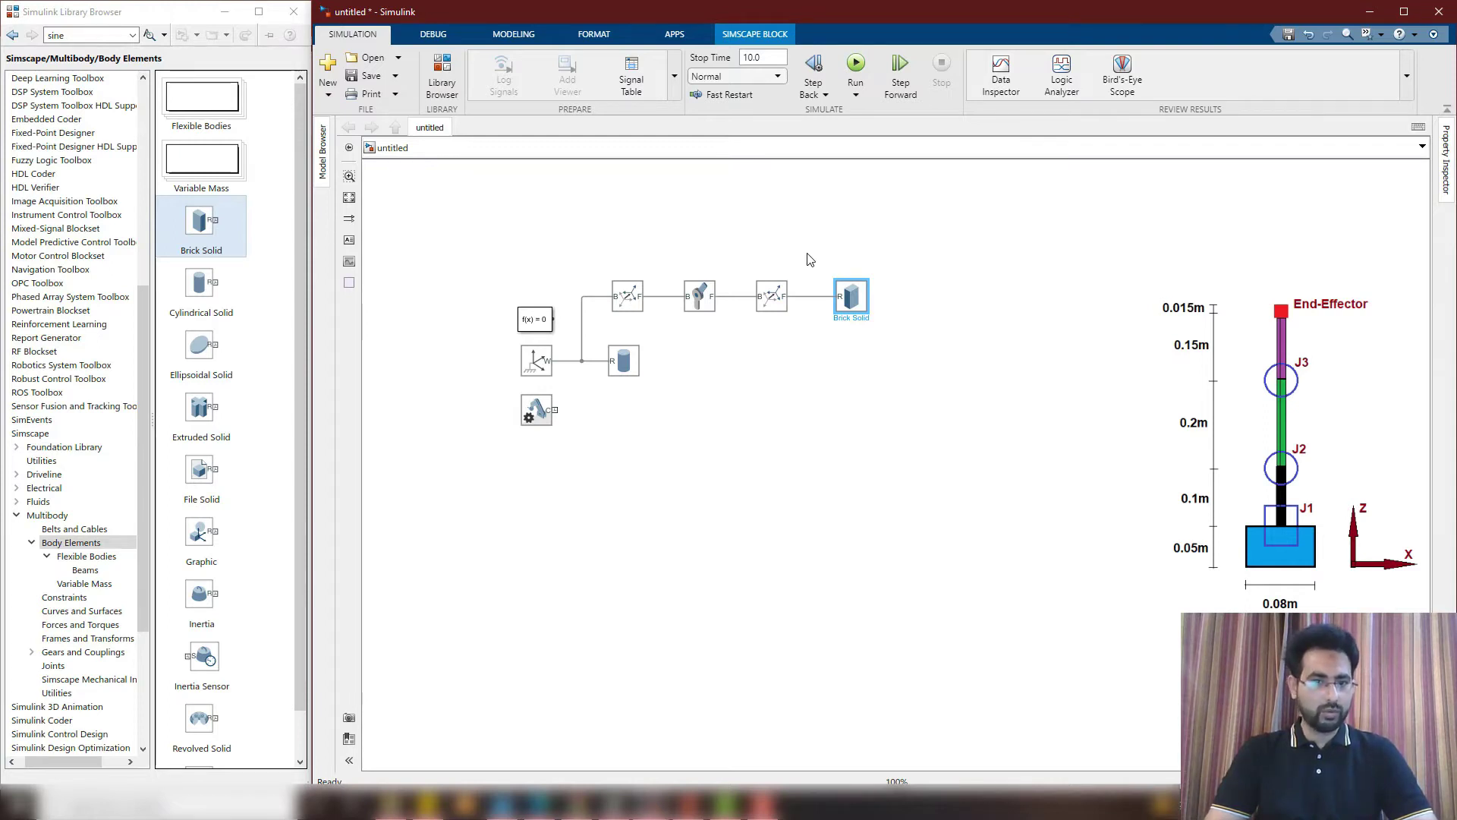
Branch a copy of the second Rigid Transform off the Brick Solid line, and connect the Solver and Mechanism Configuration blocks to the World Frame line
click(774, 302)
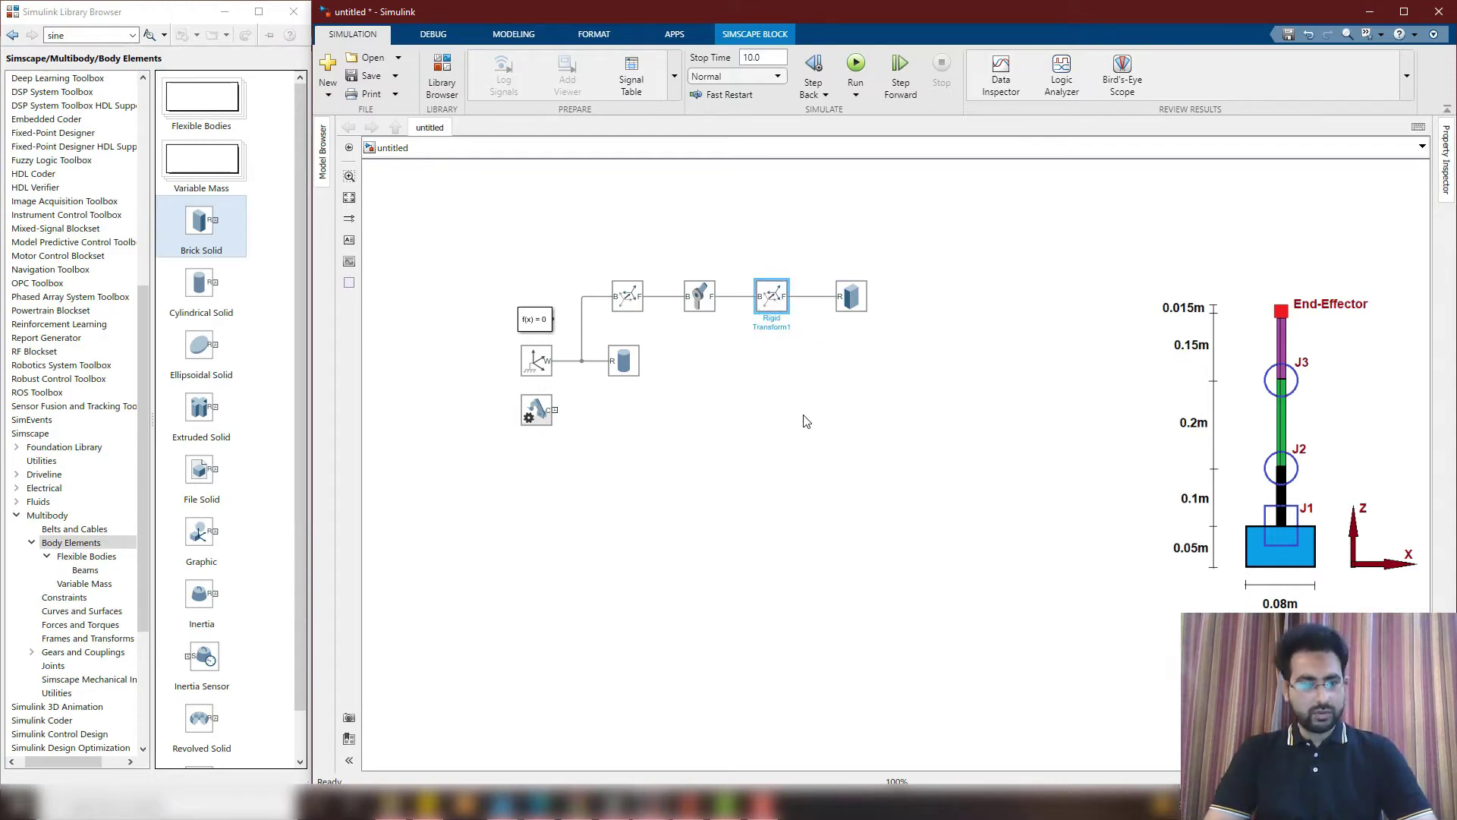
mouse_move(774, 300)
mouse_down()
mouse_move(902, 257)
mouse_move(813, 239)
mouse_move(813, 296)
mouse_up()
drag(555, 410, 565, 360)
Rename the Cylindrical Solid block as Base
click(616, 377)
double_click(621, 383)
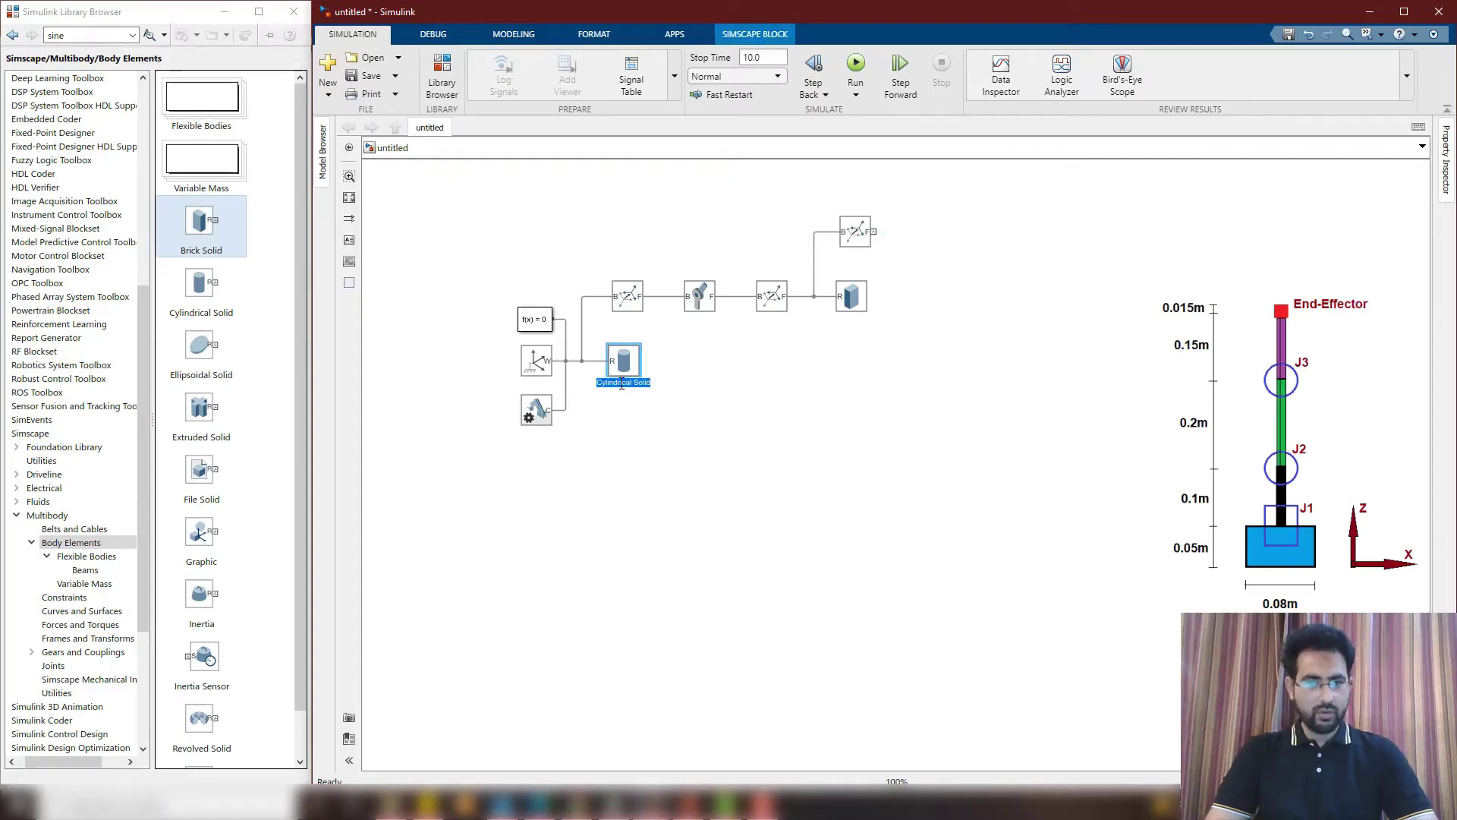
text(Base)
click(661, 348)
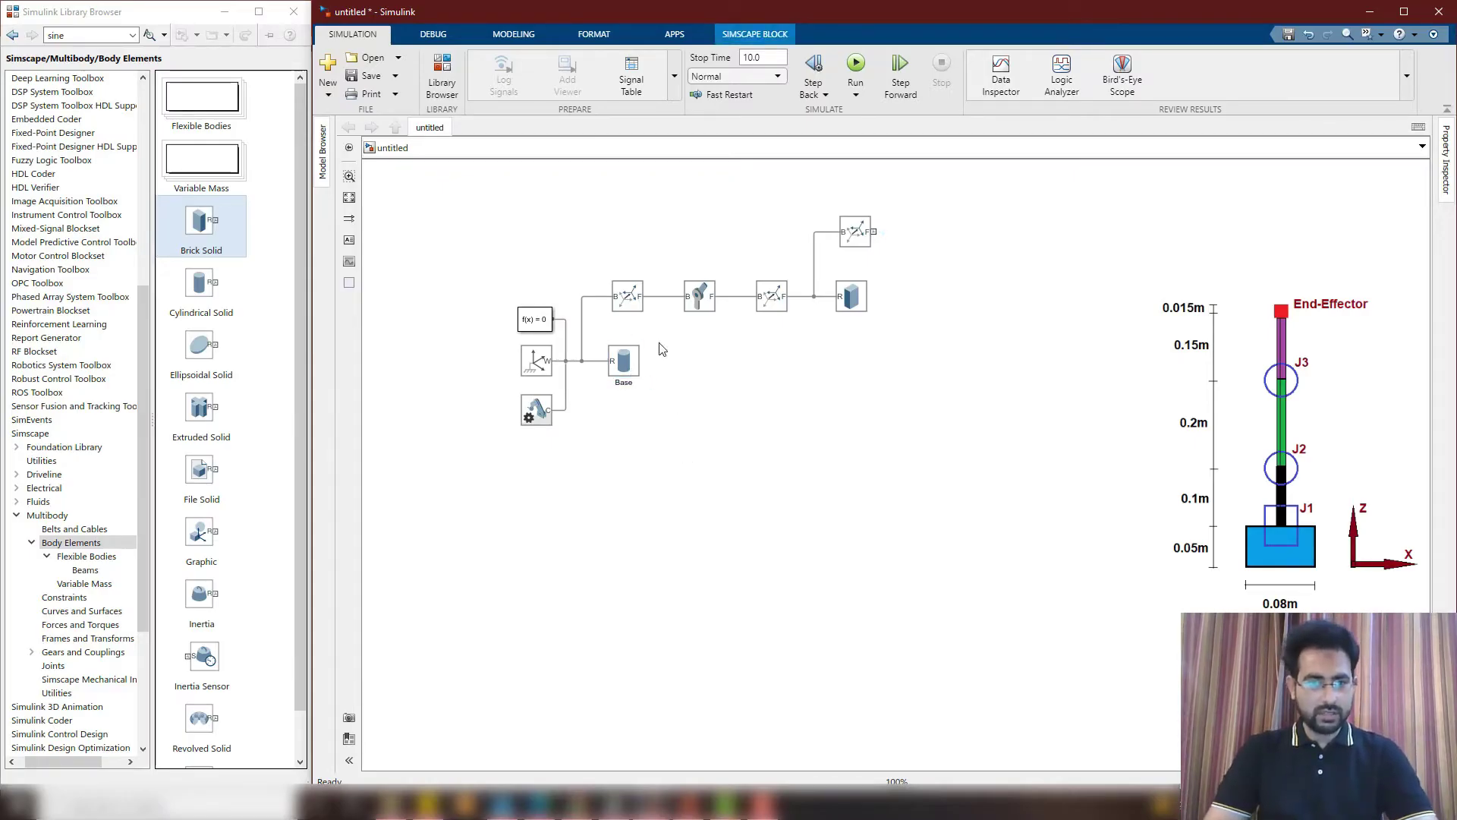
Rename the first Rigid Transform as Bse-to-J1 and the Revolute Joint as J1
click(626, 298)
double_click(627, 318)
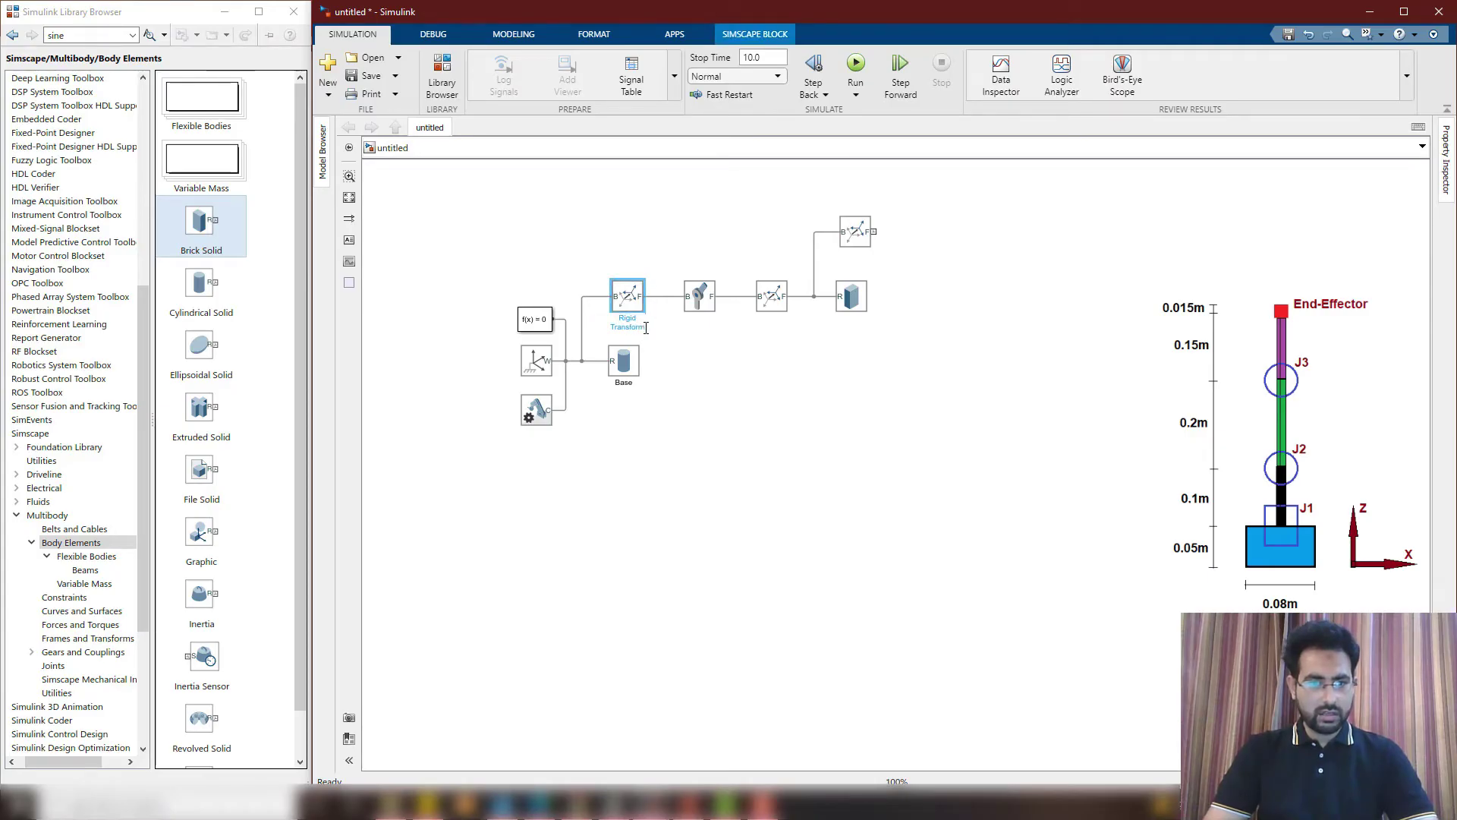
key(BackSpace)
key(BackSpace)
key(BackSpace)
key(BackSpace)
text(Bse-to-J1)
double_click(699, 318)
text(J1)
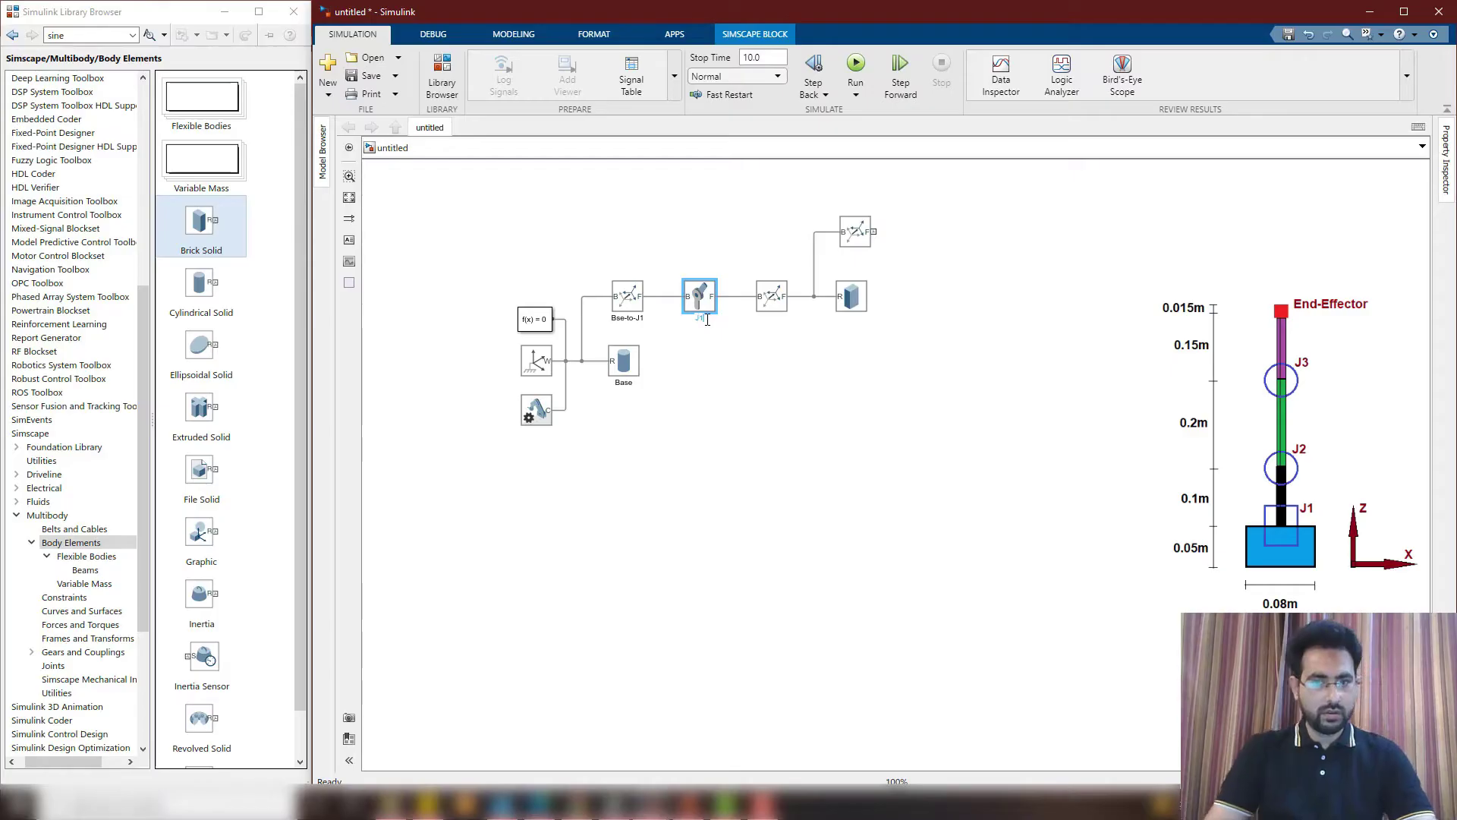
Rename the Rigid Transform after J1 as J1-Lto-Link1 and the Brick Solid as Link1
click(773, 302)
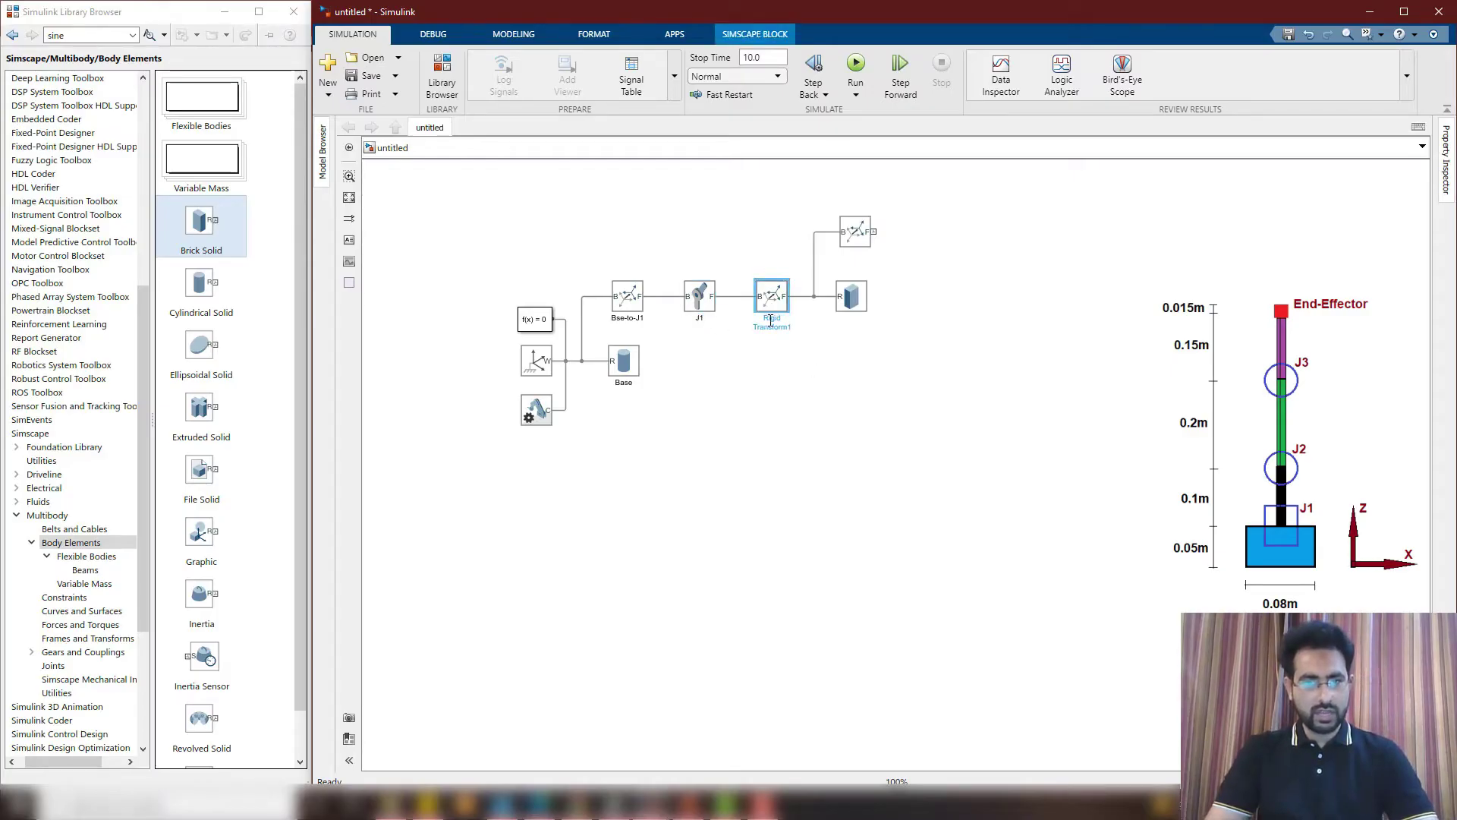
double_click(791, 325)
text(J1-Lto-Link1)
click(853, 318)
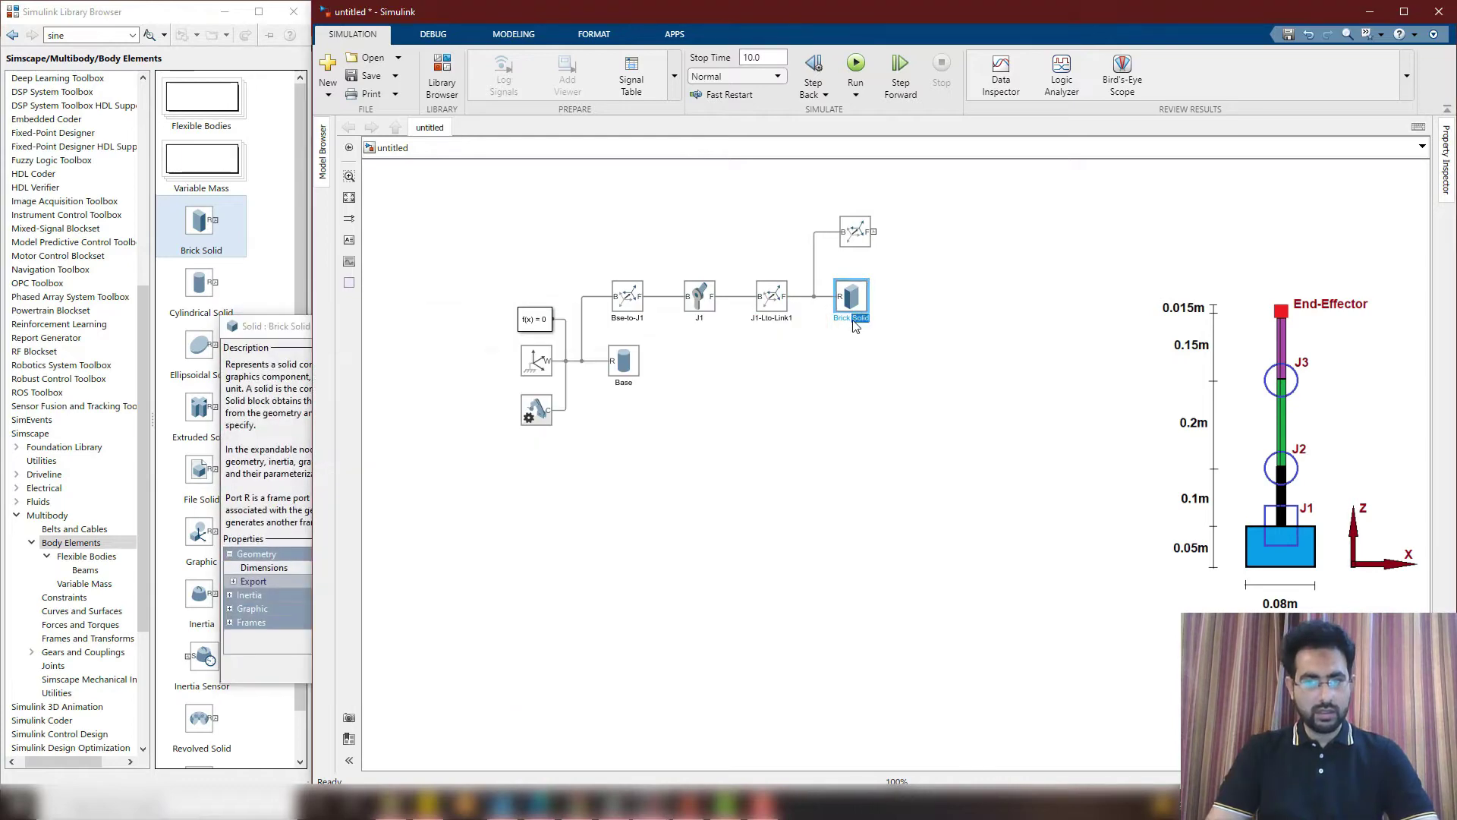
double_click(858, 318)
text(Link1)
Rename the Rigid Transform branching off the Link1 line as Link1-to-J2
click(849, 242)
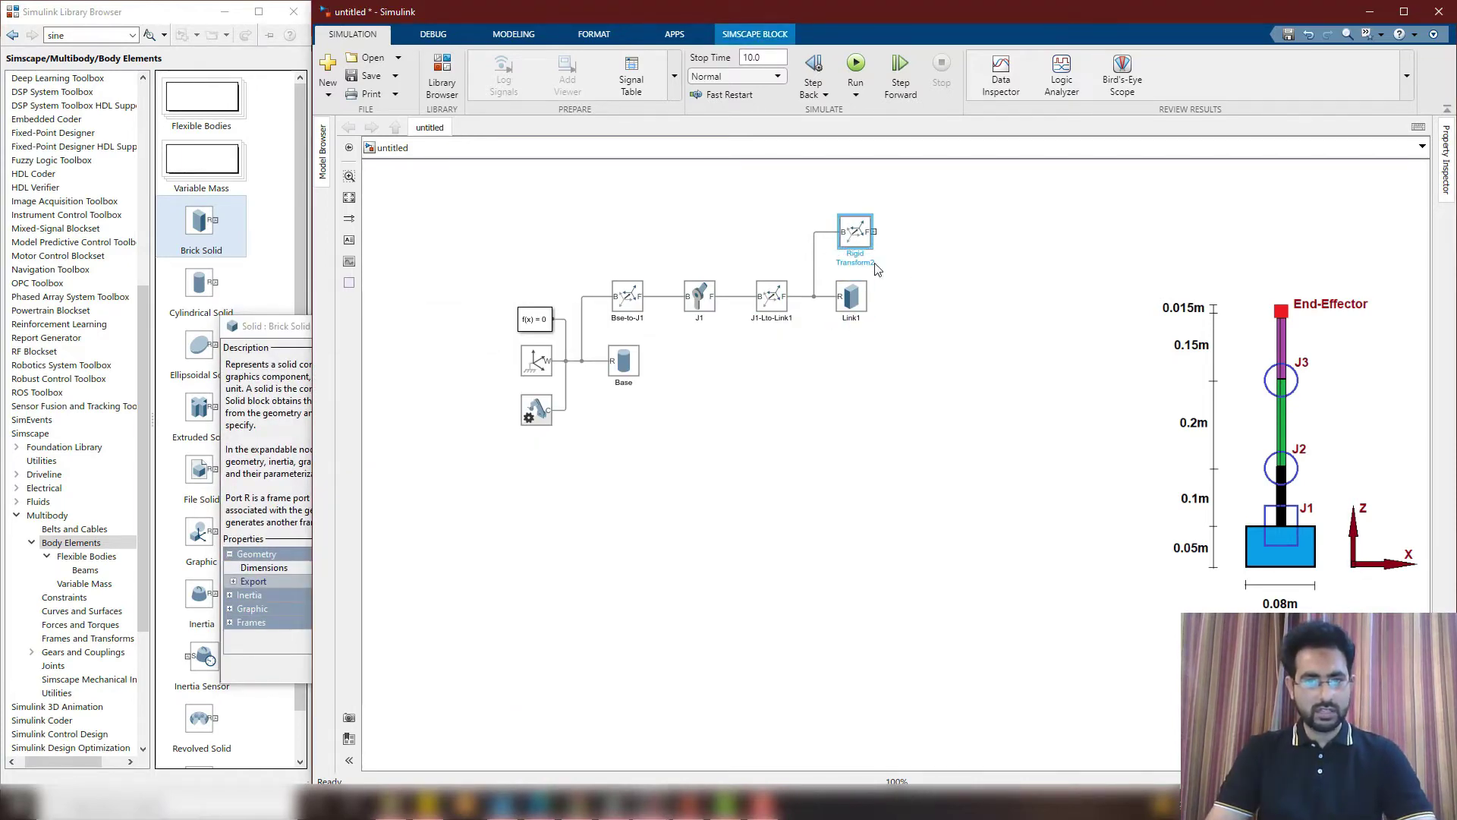
text(Link1-to-J2)
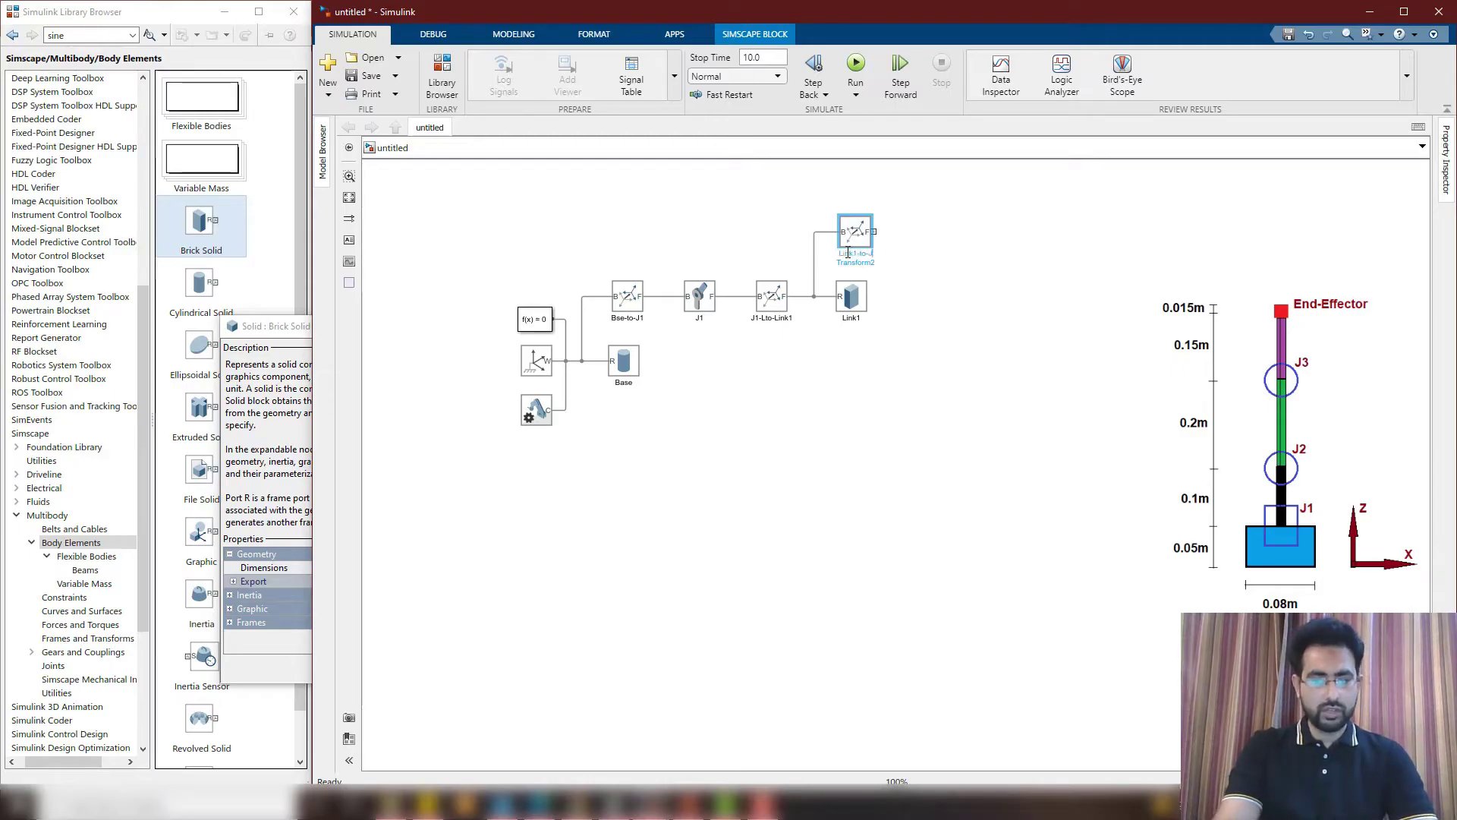
click(882, 260)
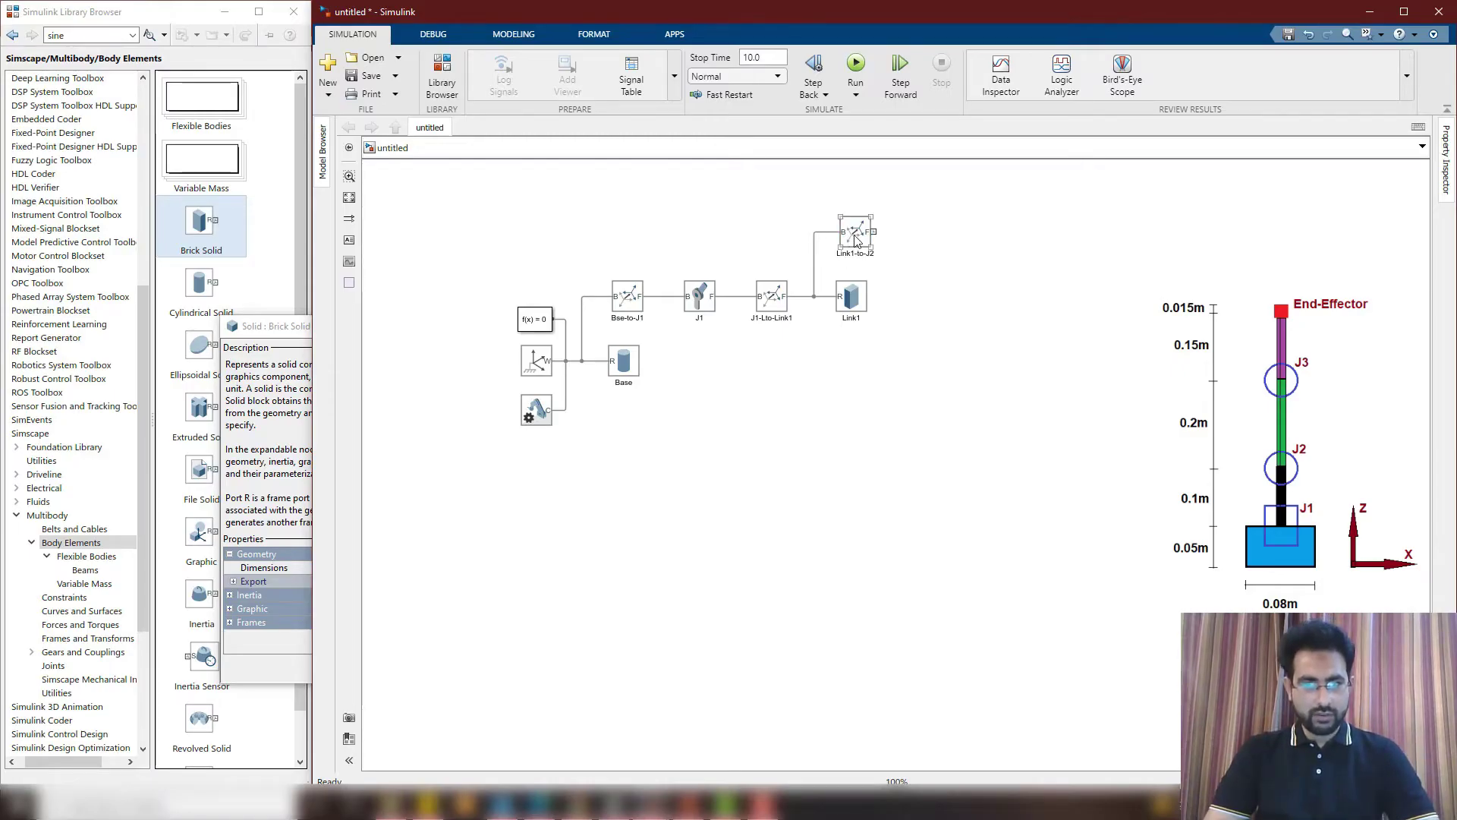
Give the Link1-to-J2 transform a Standard Axis rotation of 90 deg about +X and accept the block's properties
double_click(853, 238)
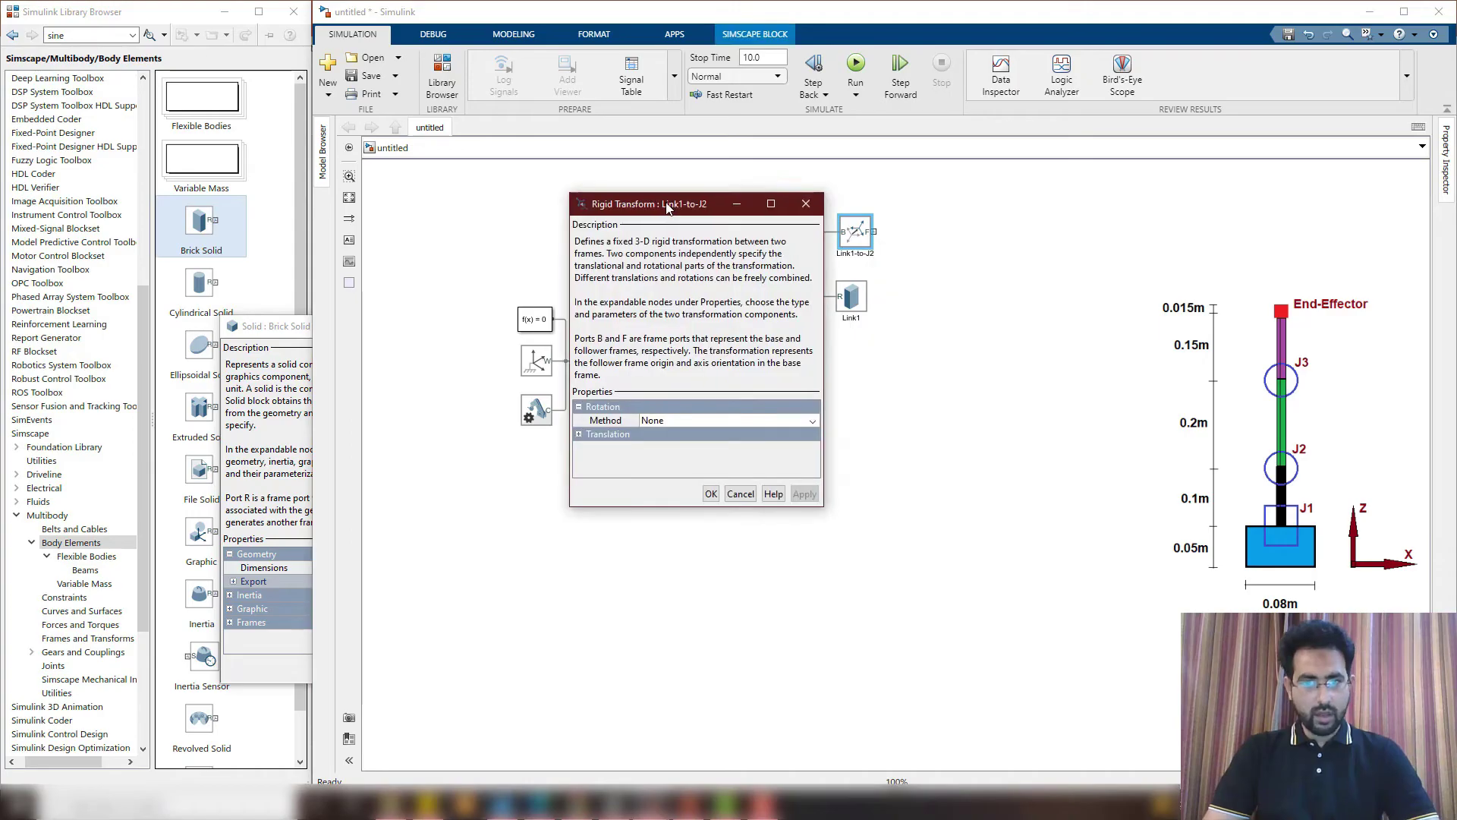
click(578, 434)
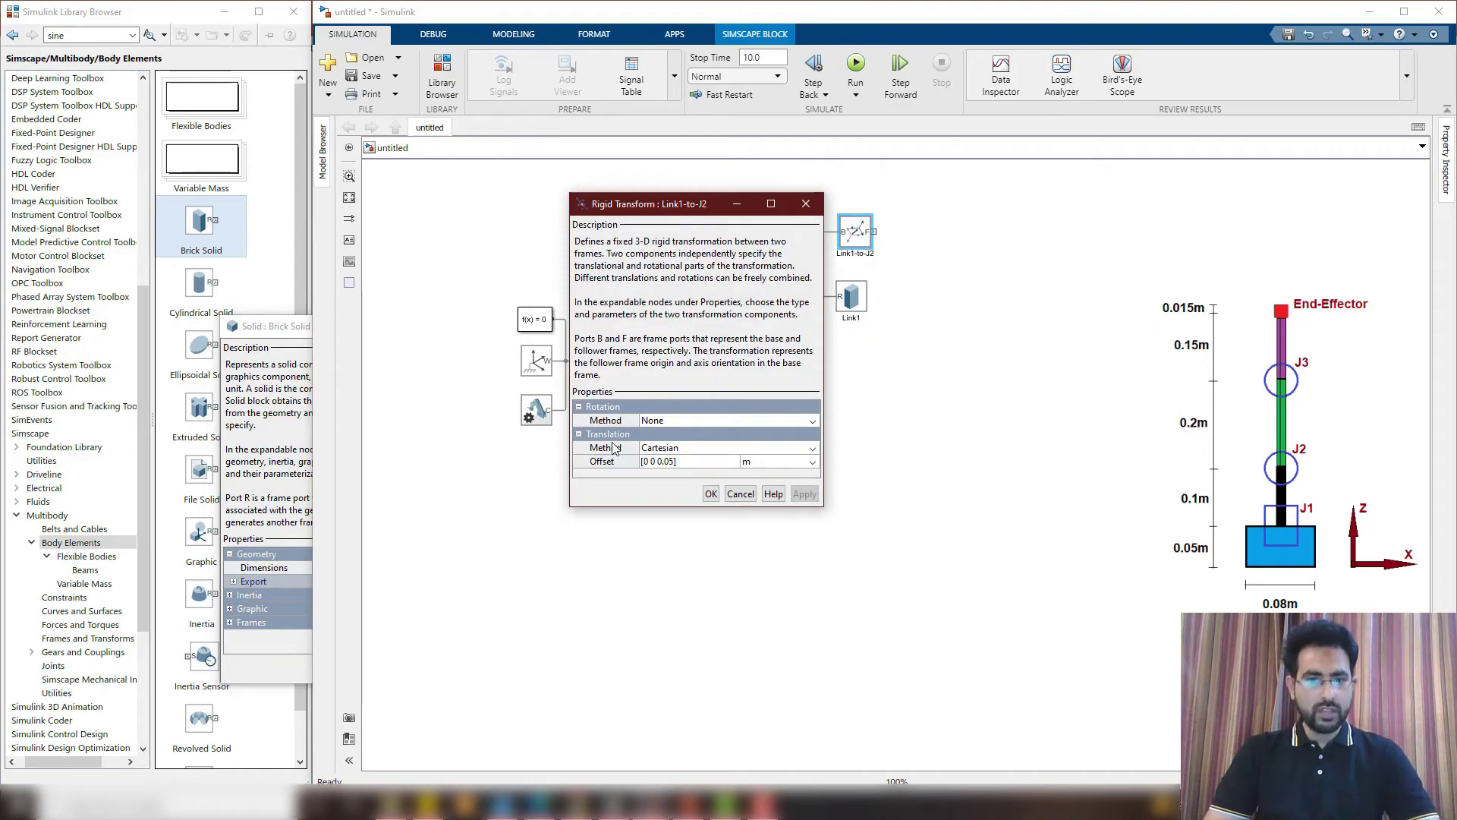
click(671, 465)
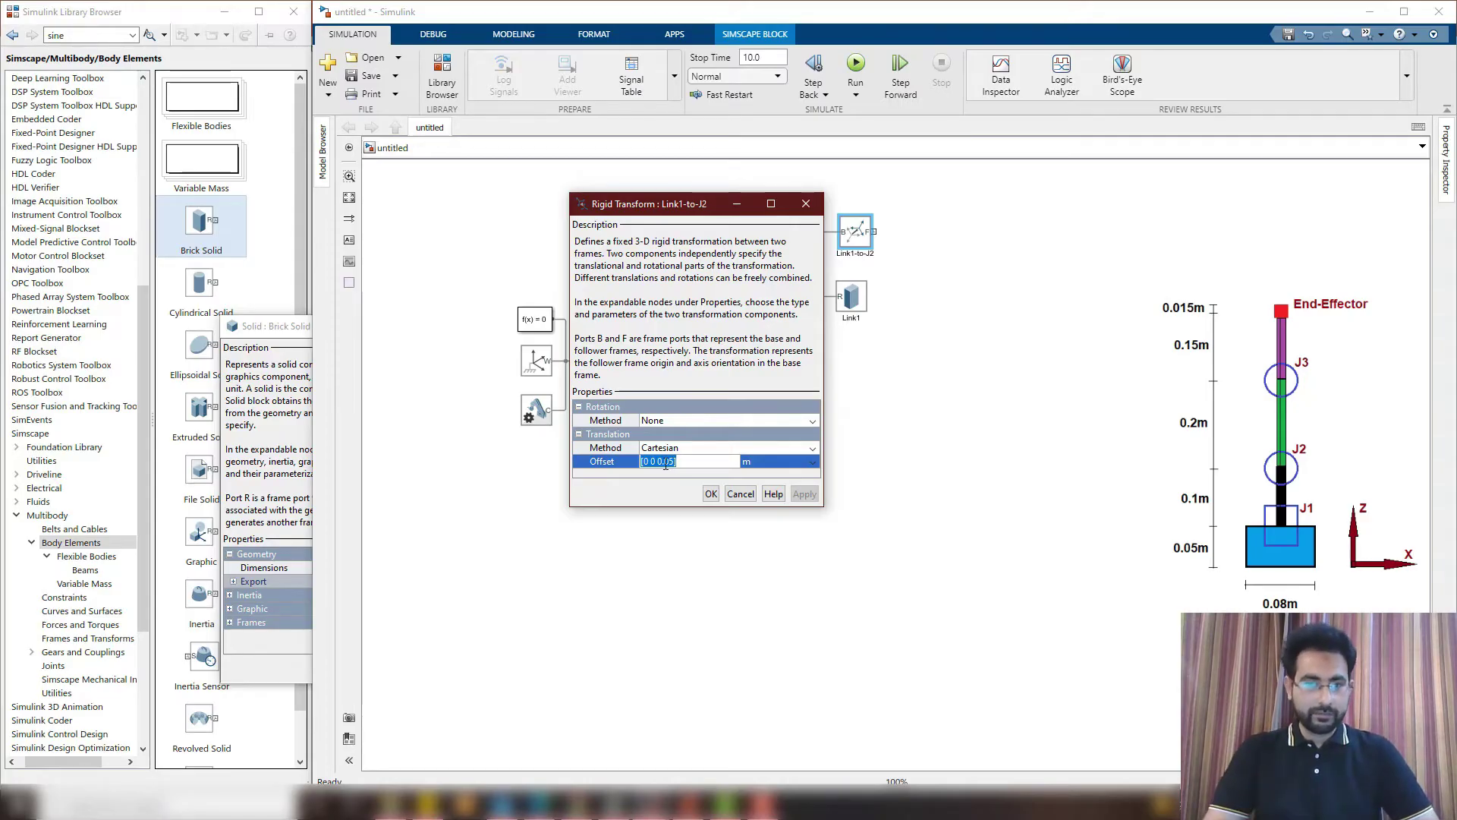
click(669, 421)
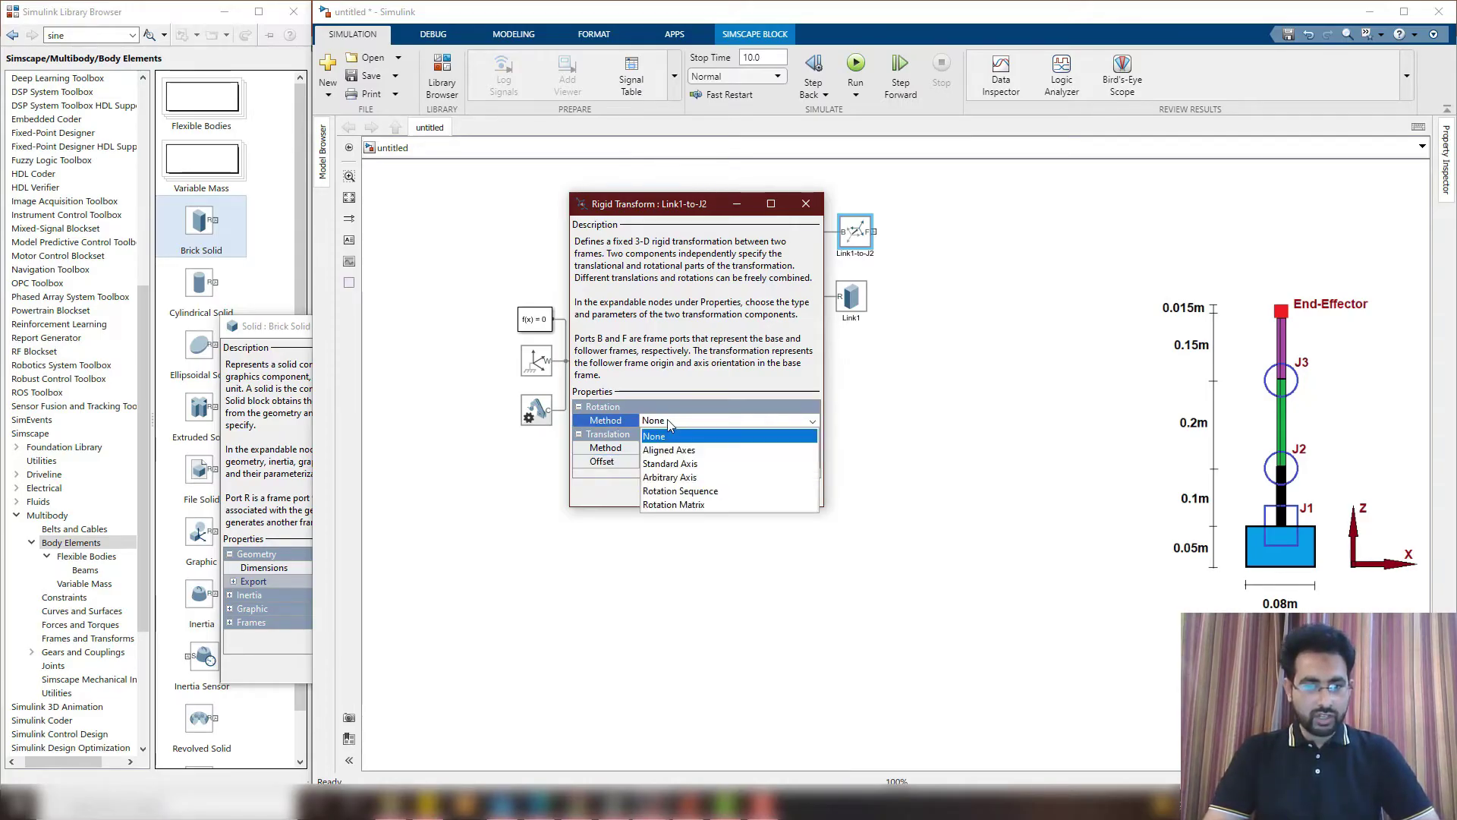
click(670, 462)
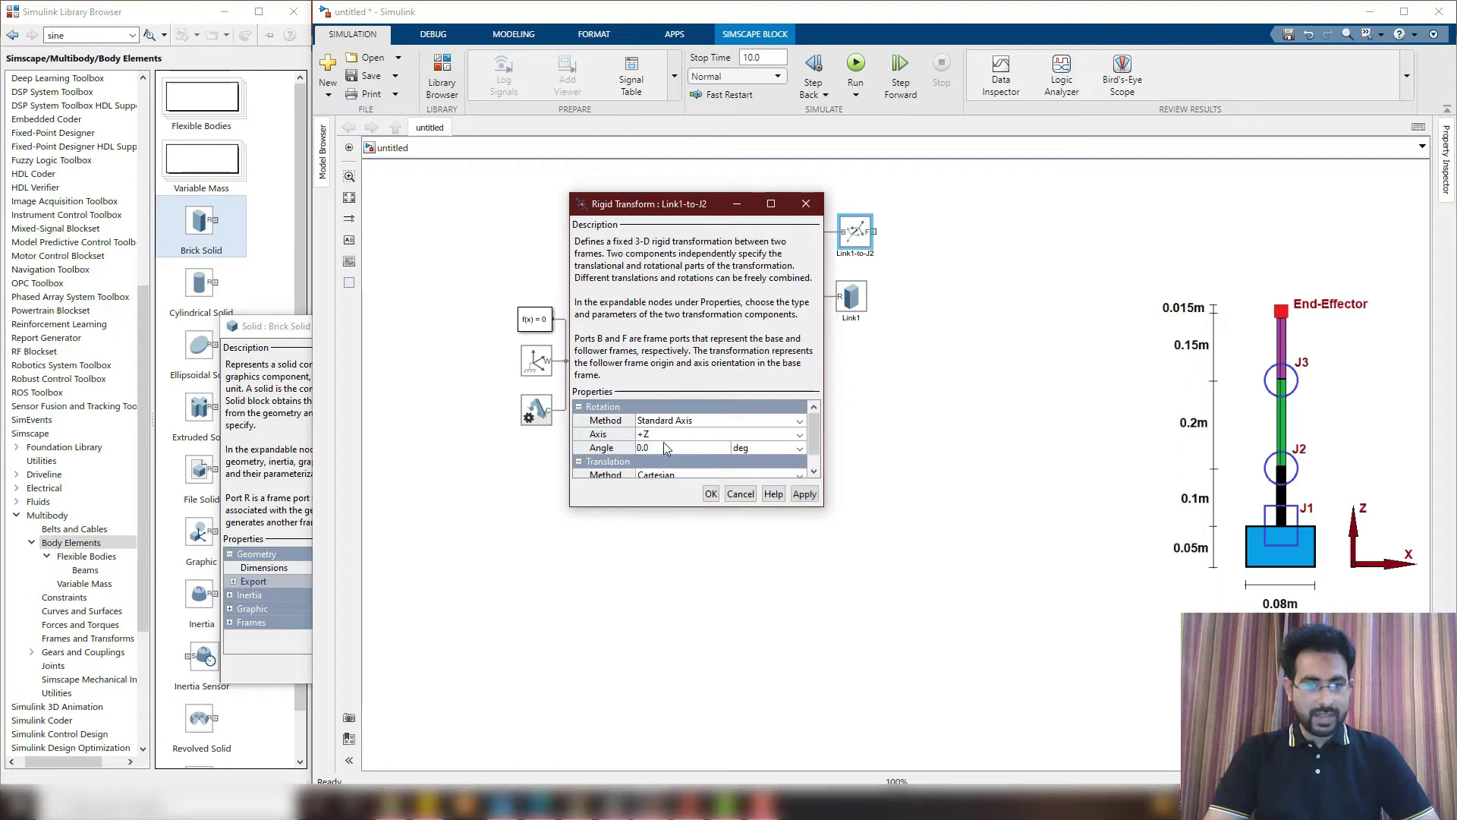
click(668, 434)
click(648, 474)
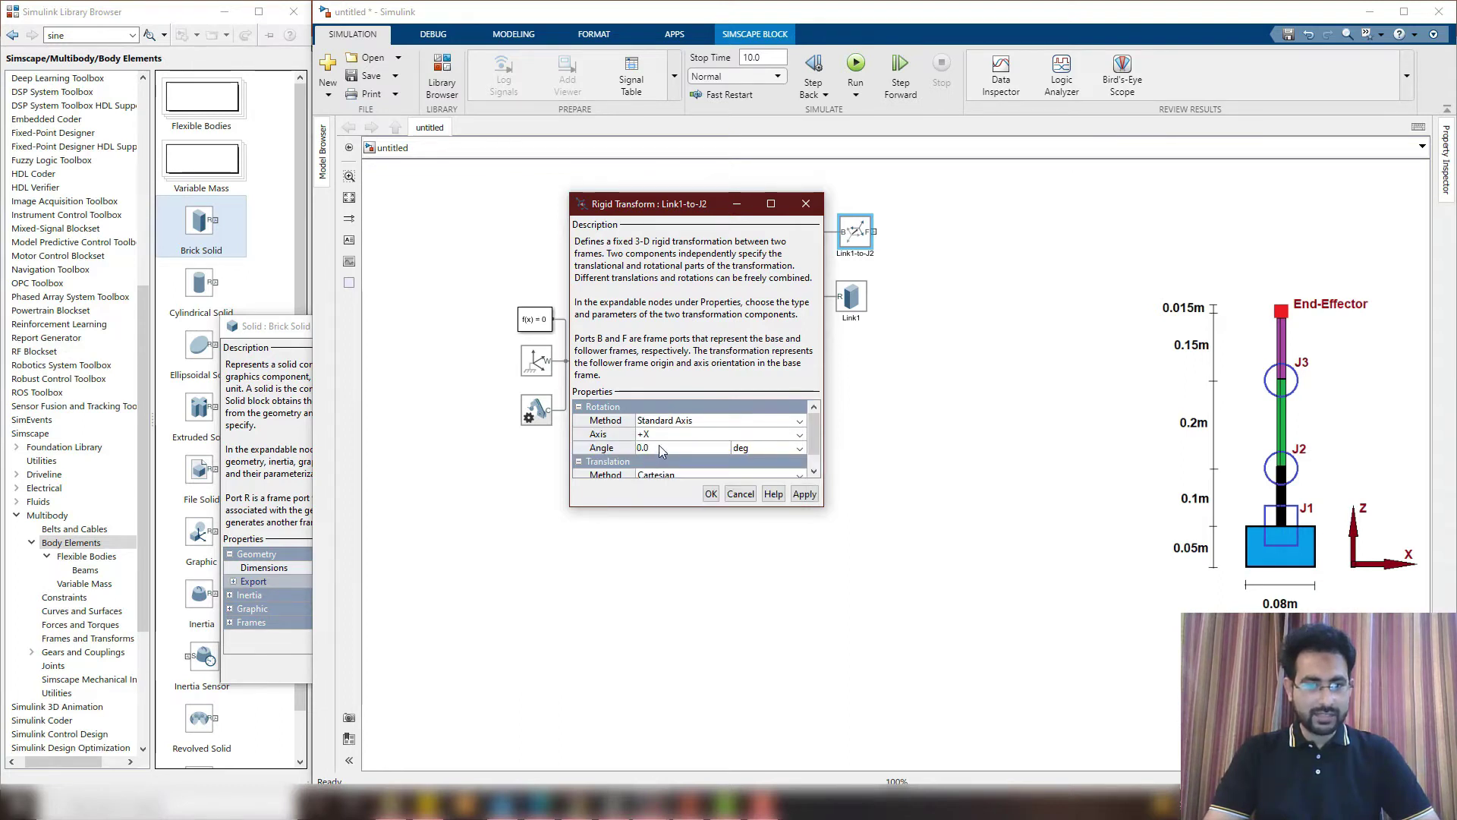
click(658, 448)
text(90)
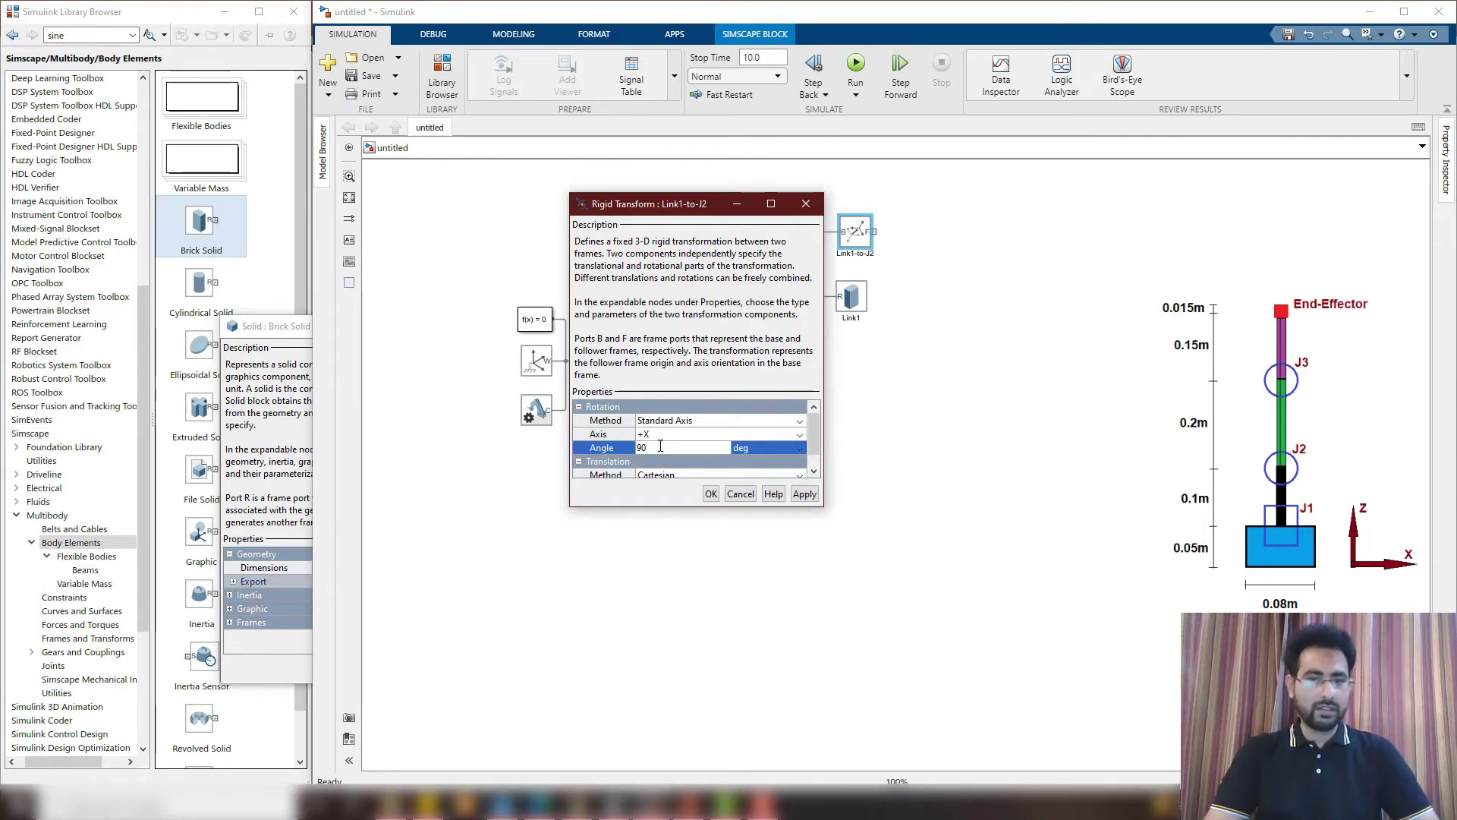
click(711, 494)
Connect a copy of the J1 joint after Link1-to-J2, followed by a copy of the J1-Lto-Link1 transform
click(698, 298)
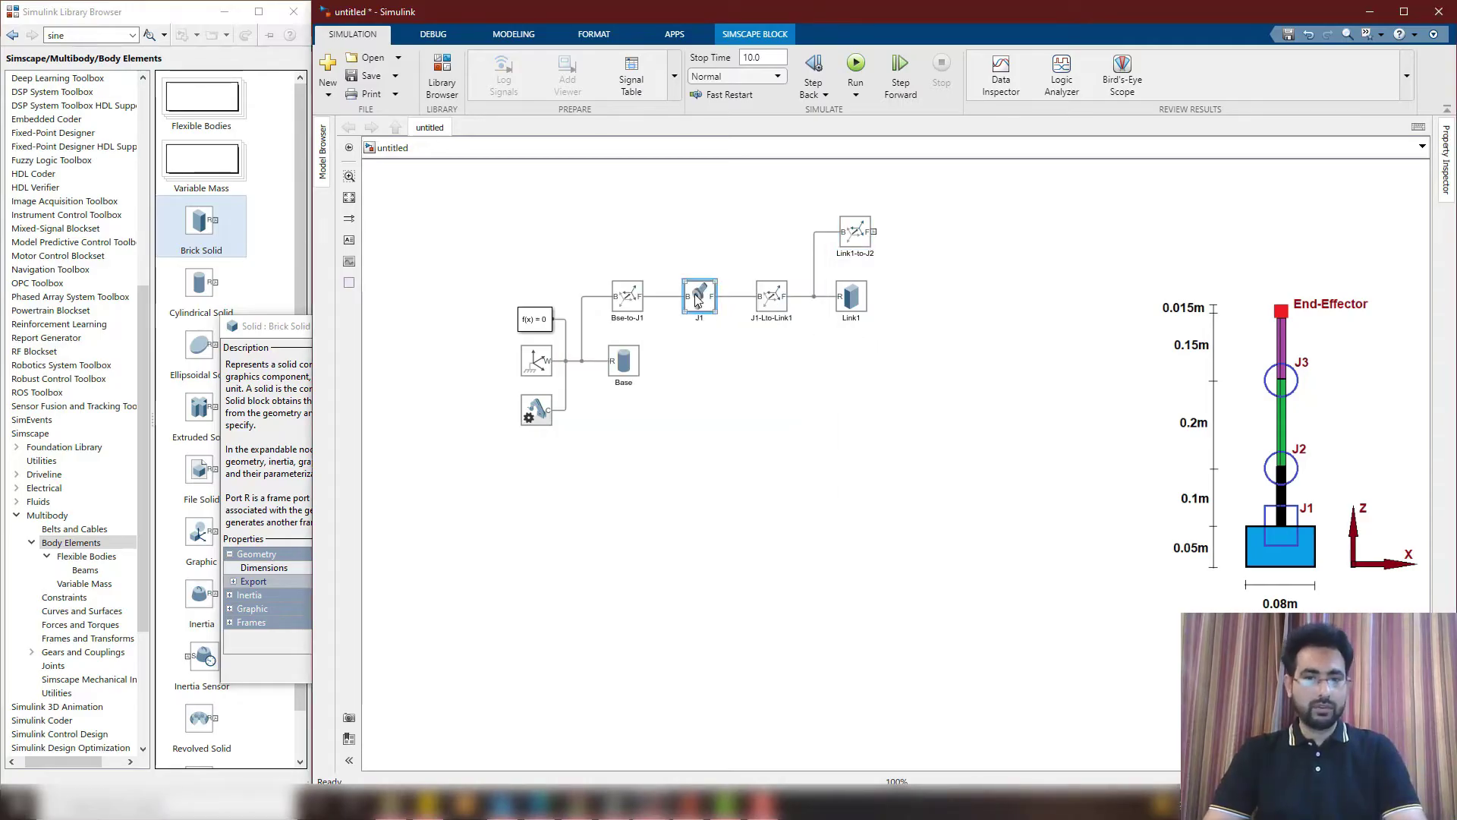
drag(699, 296, 916, 239)
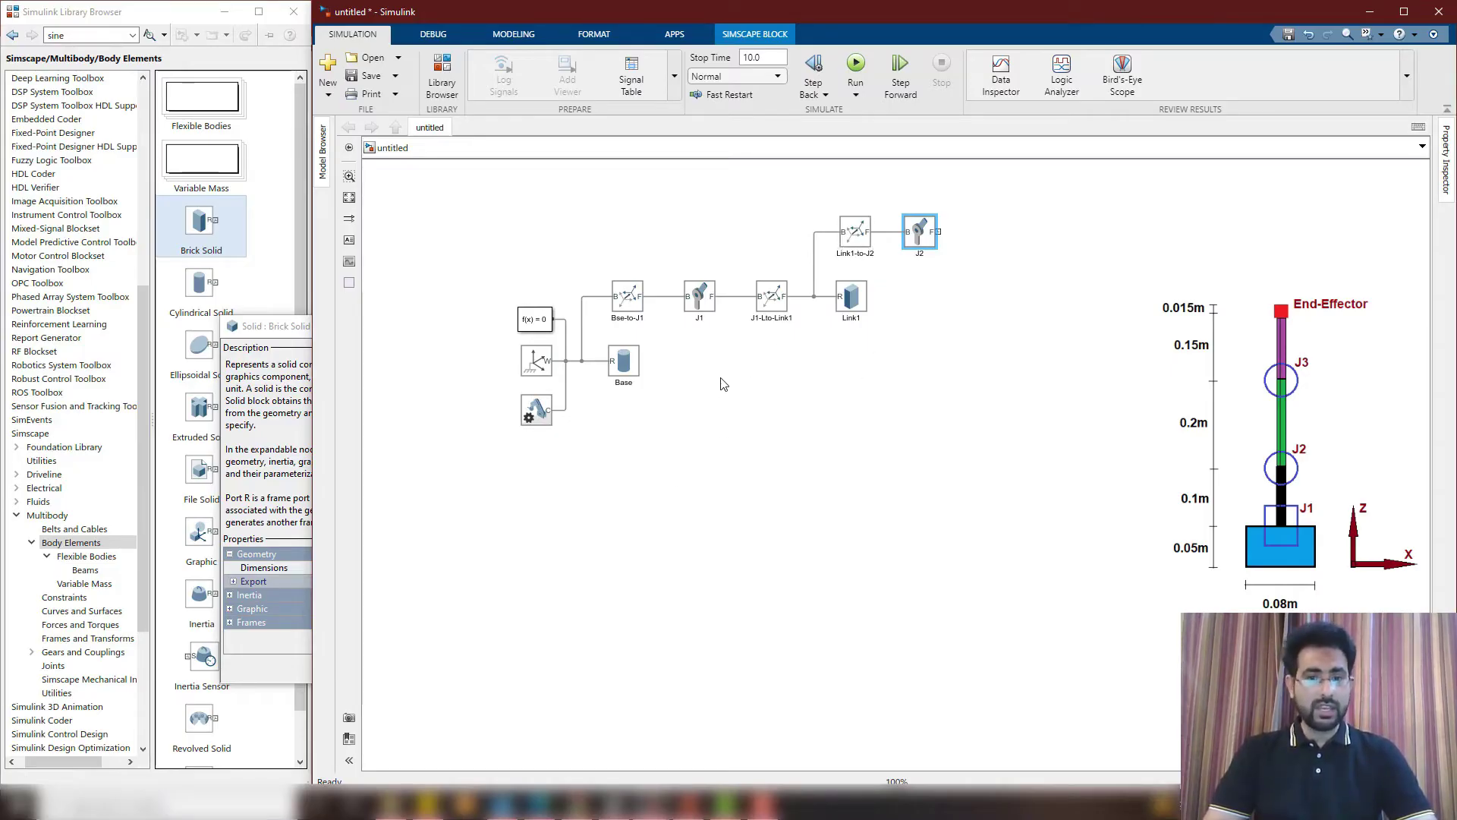
drag(778, 307, 991, 250)
Set the Cartesian translation offset of the Rigid Transform after J2 to [0 0.1 0] m and accept the block's properties
double_click(990, 247)
click(1017, 492)
click(1117, 525)
text(.05)
key(BackSpace)
key(BackSpace)
key(BackSpace)
click(1218, 554)
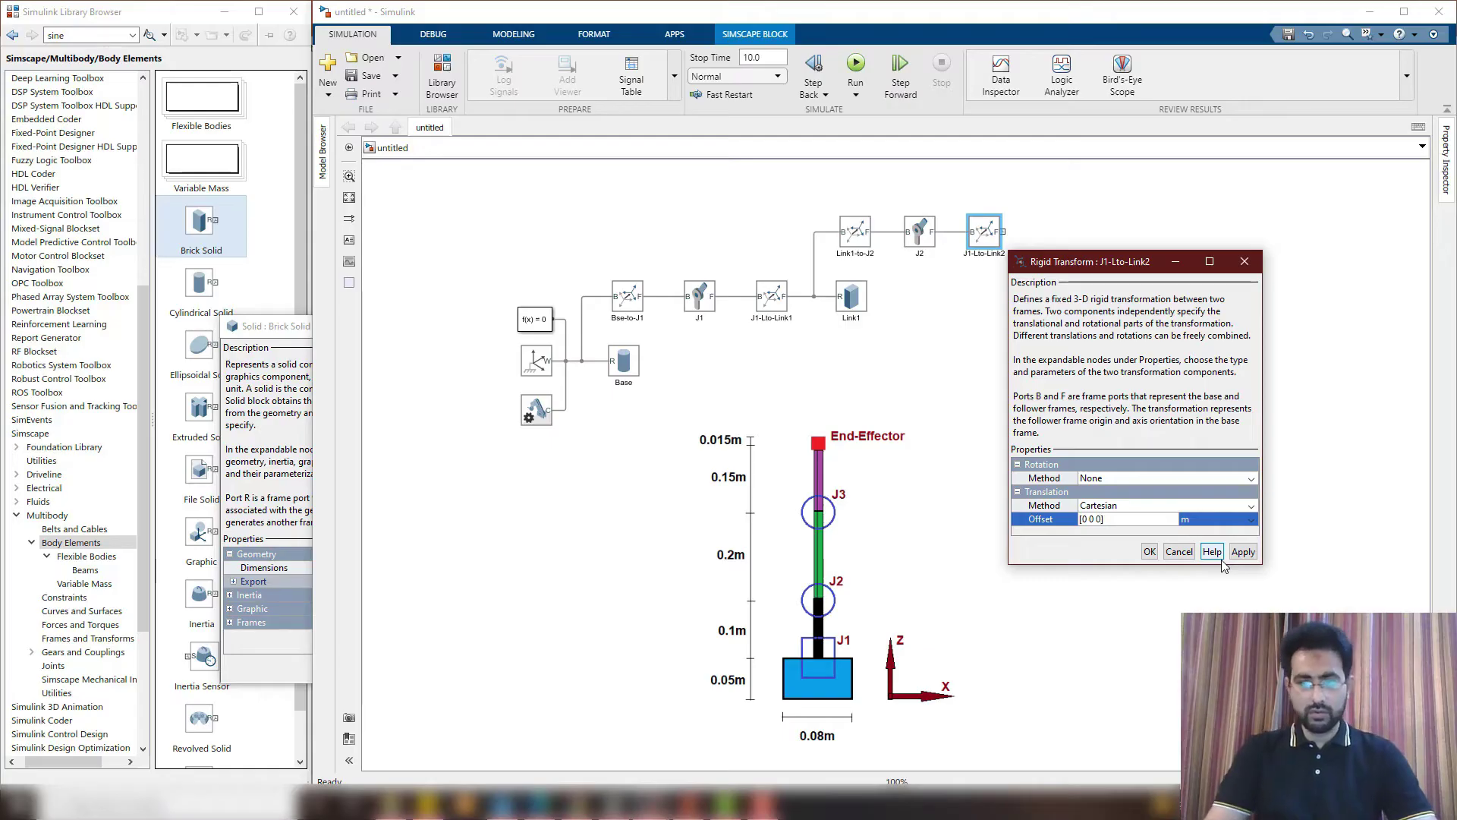
click(1093, 520)
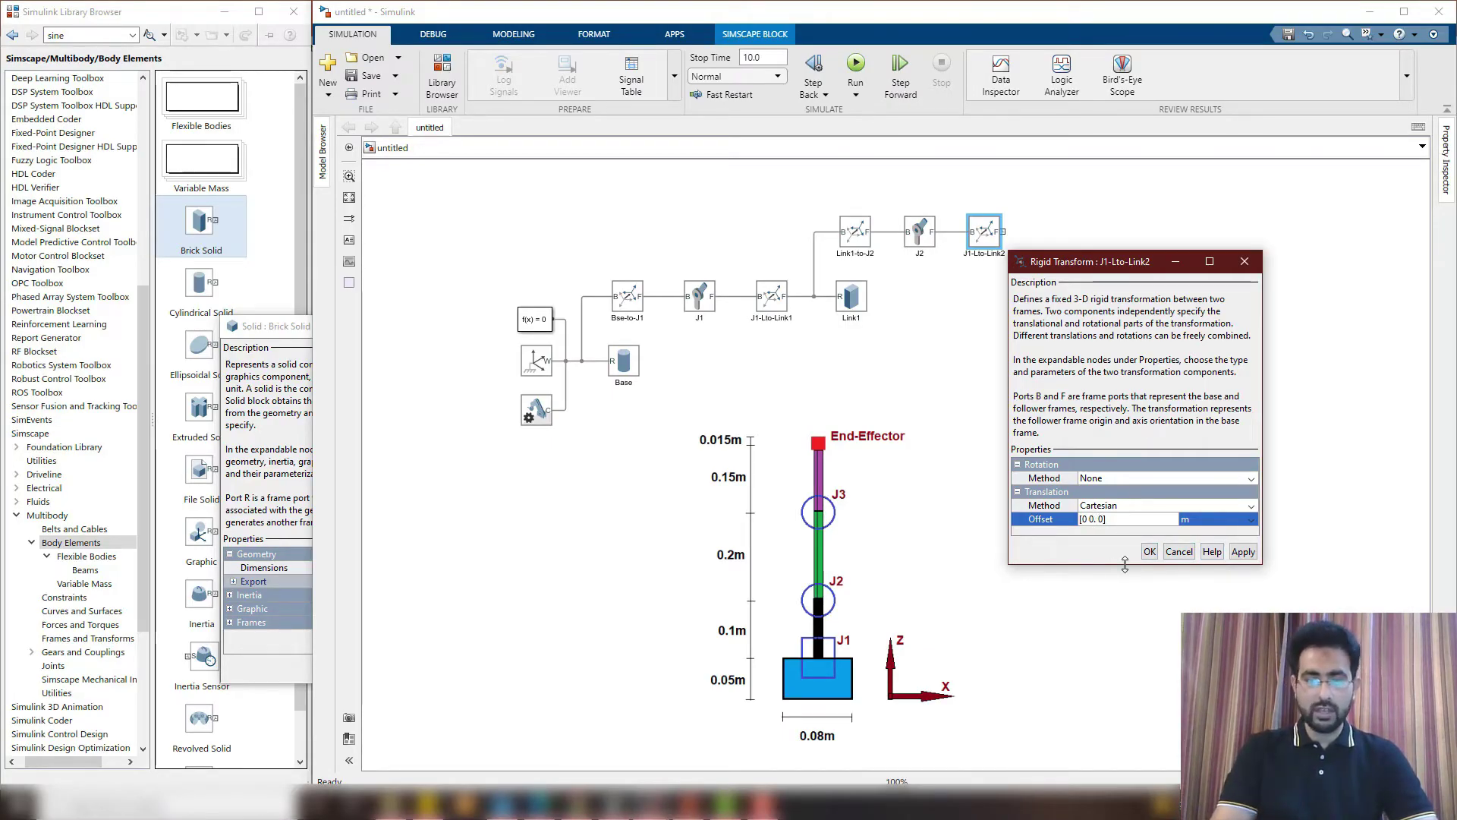
text(.1)
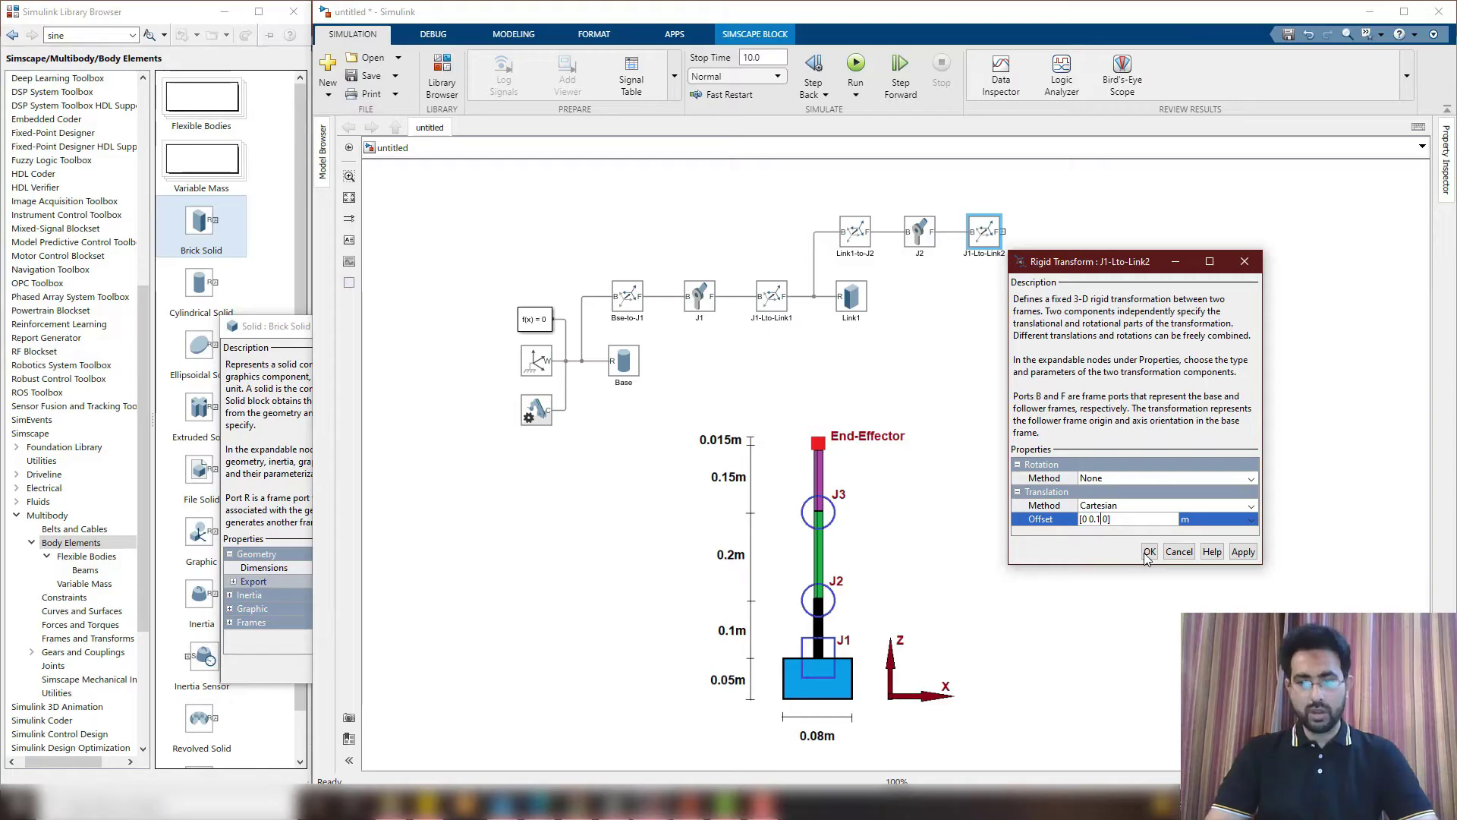
key(Return)
Connect a copy of the Link1 solid after the transform that follows J2, and set its dimensions to [0.02 0.2 0.02] m
click(996, 296)
drag(851, 297, 1046, 232)
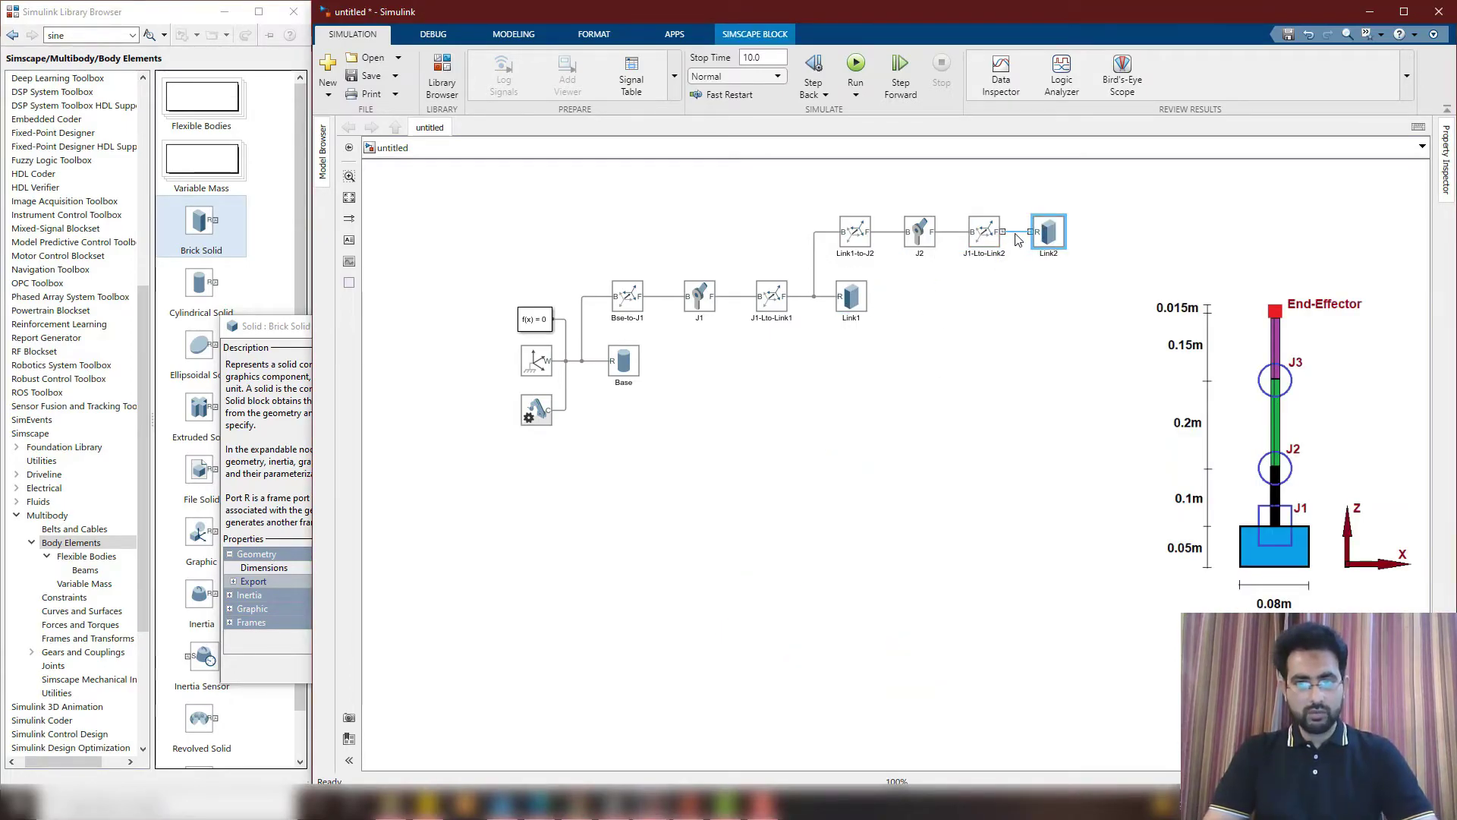
double_click(1047, 232)
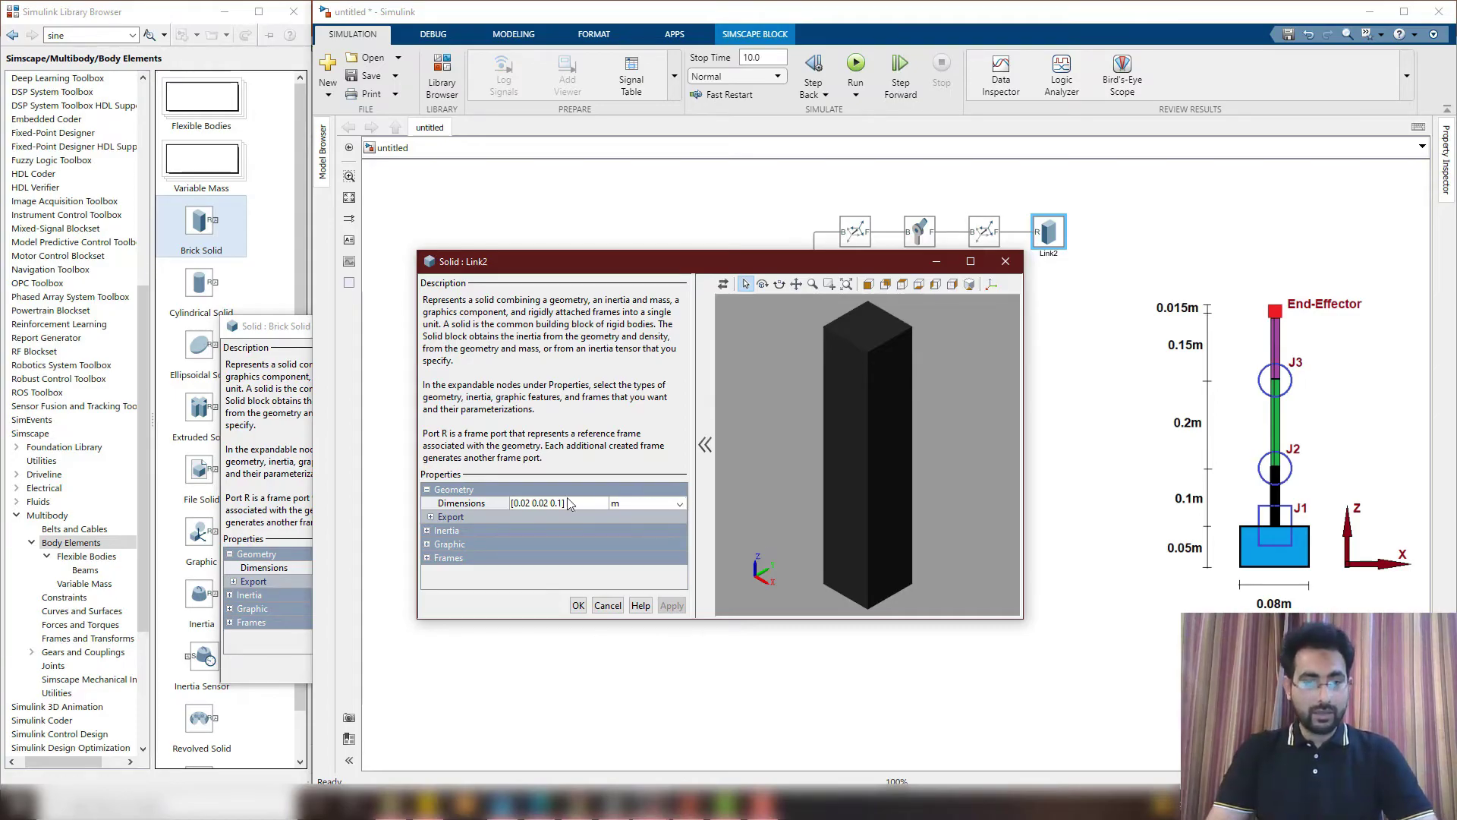
click(539, 505)
click(548, 503)
key(BackSpace)
key(BackSpace)
text(2)
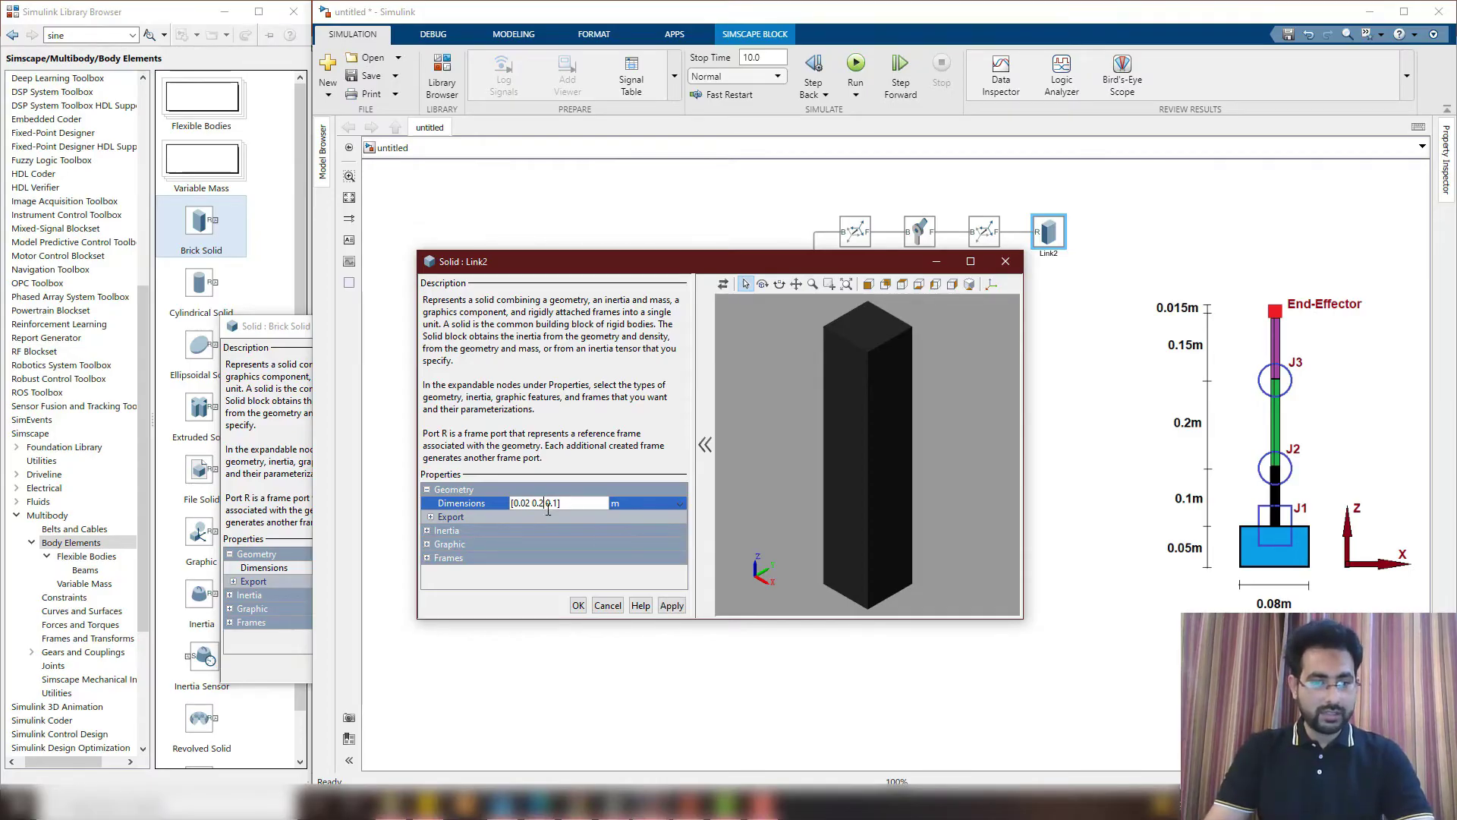
key(Right)
key(Right)
key(Right)
key(Right)
key(BackSpace)
text(02)
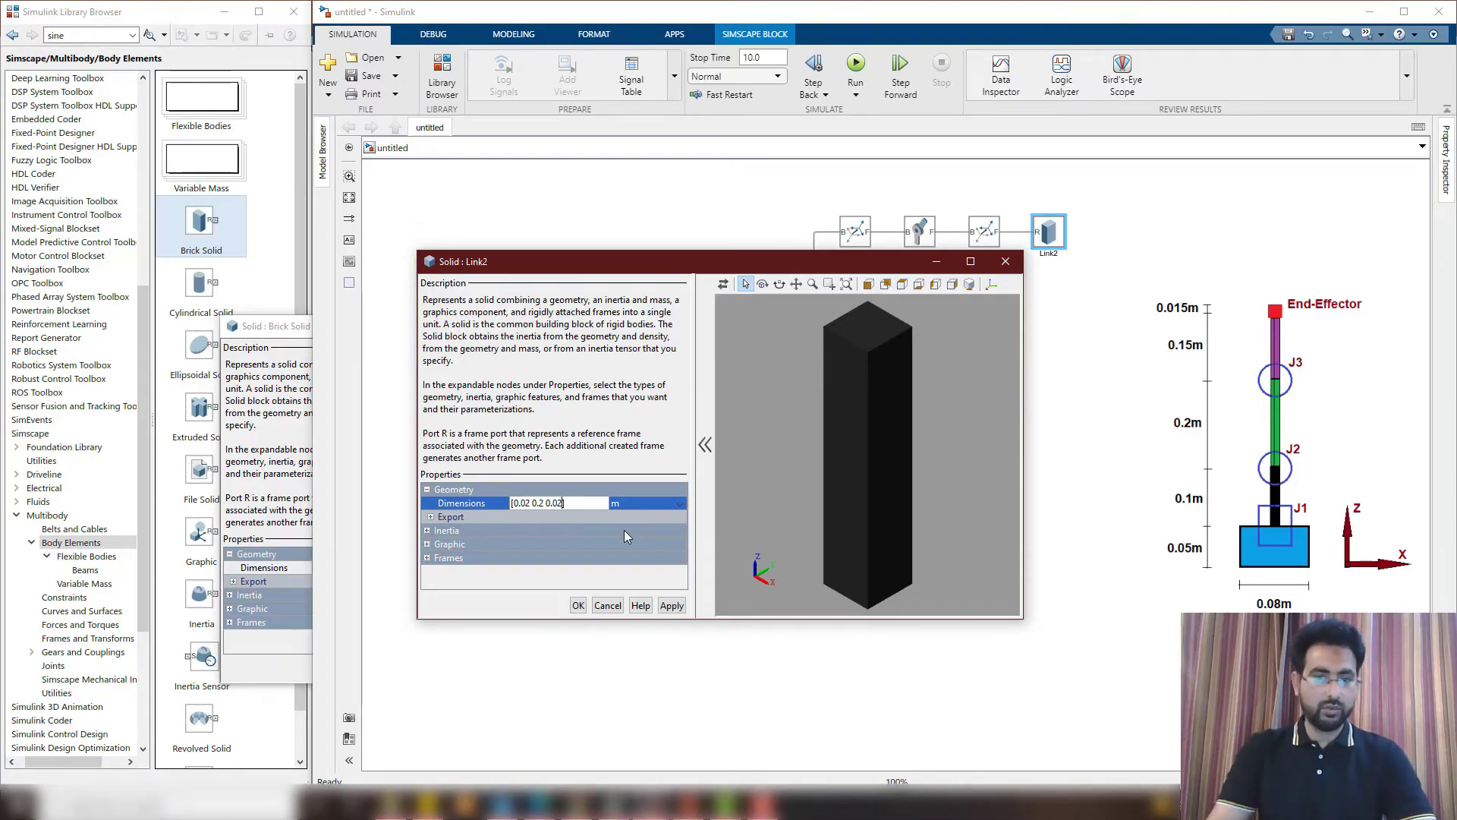
Accept the Link2 solid's dimensions, and set its simple graphic colour to green
click(579, 605)
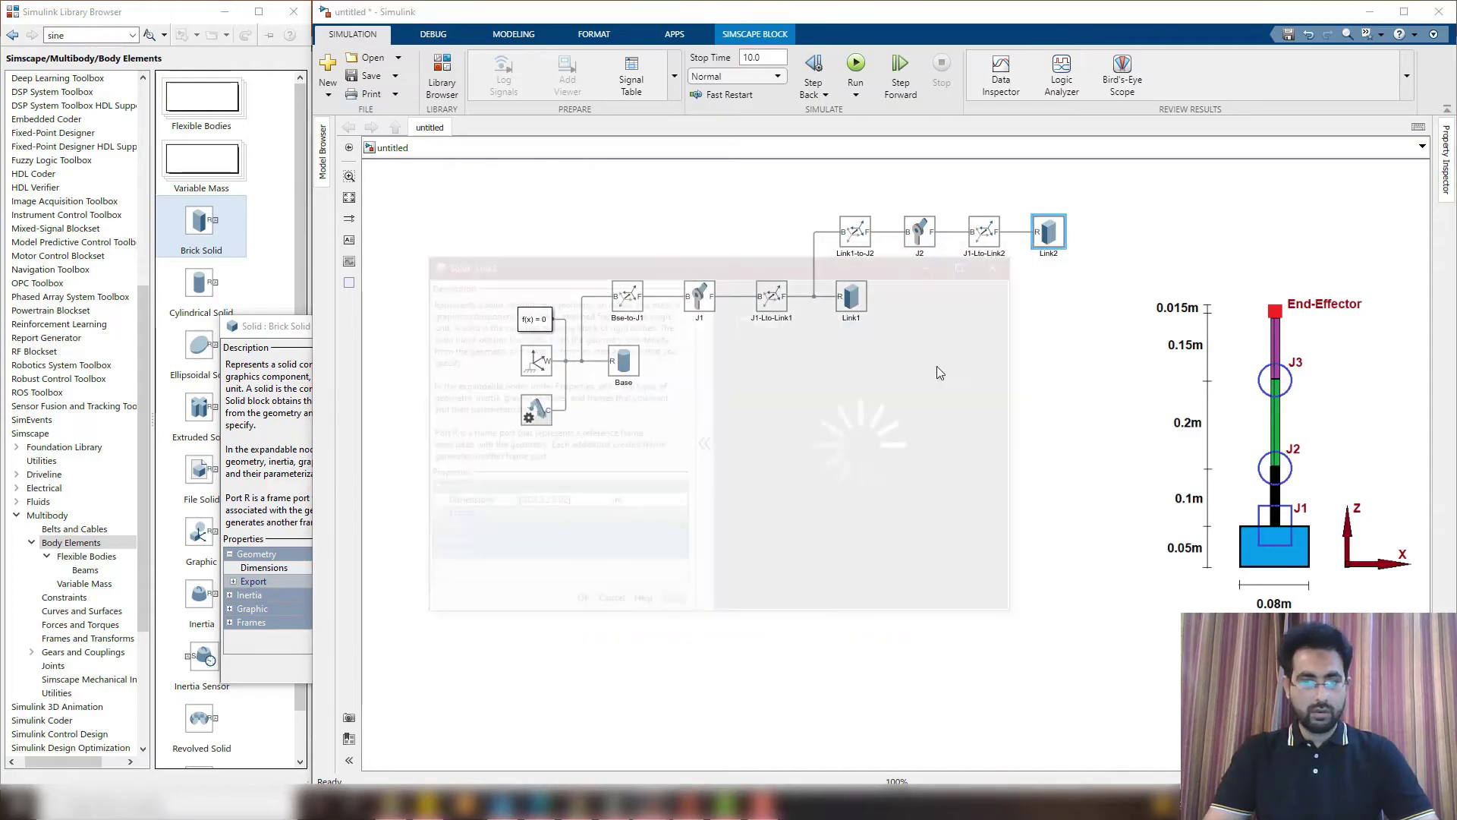
click(426, 545)
click(430, 571)
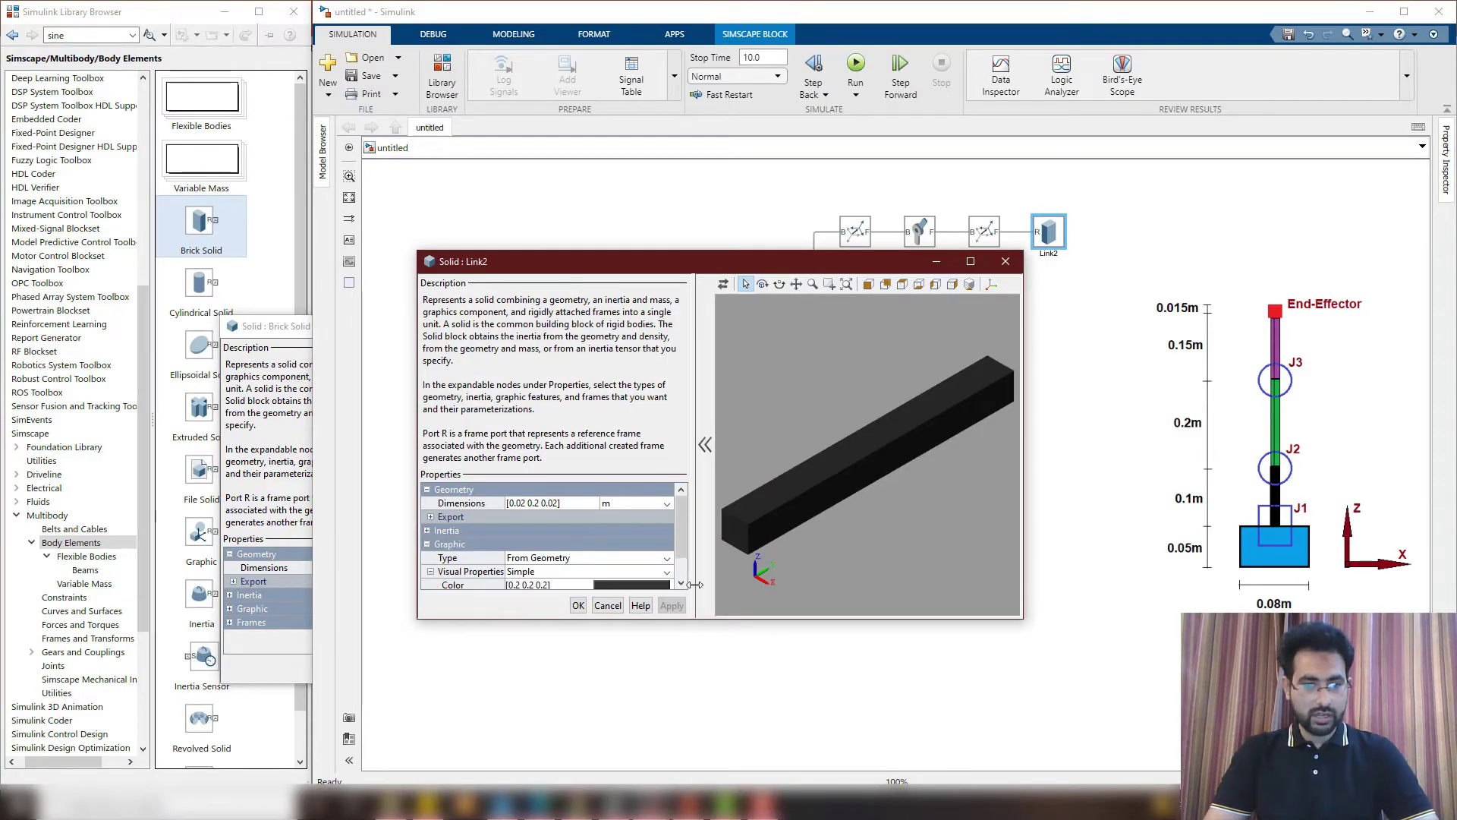
click(650, 584)
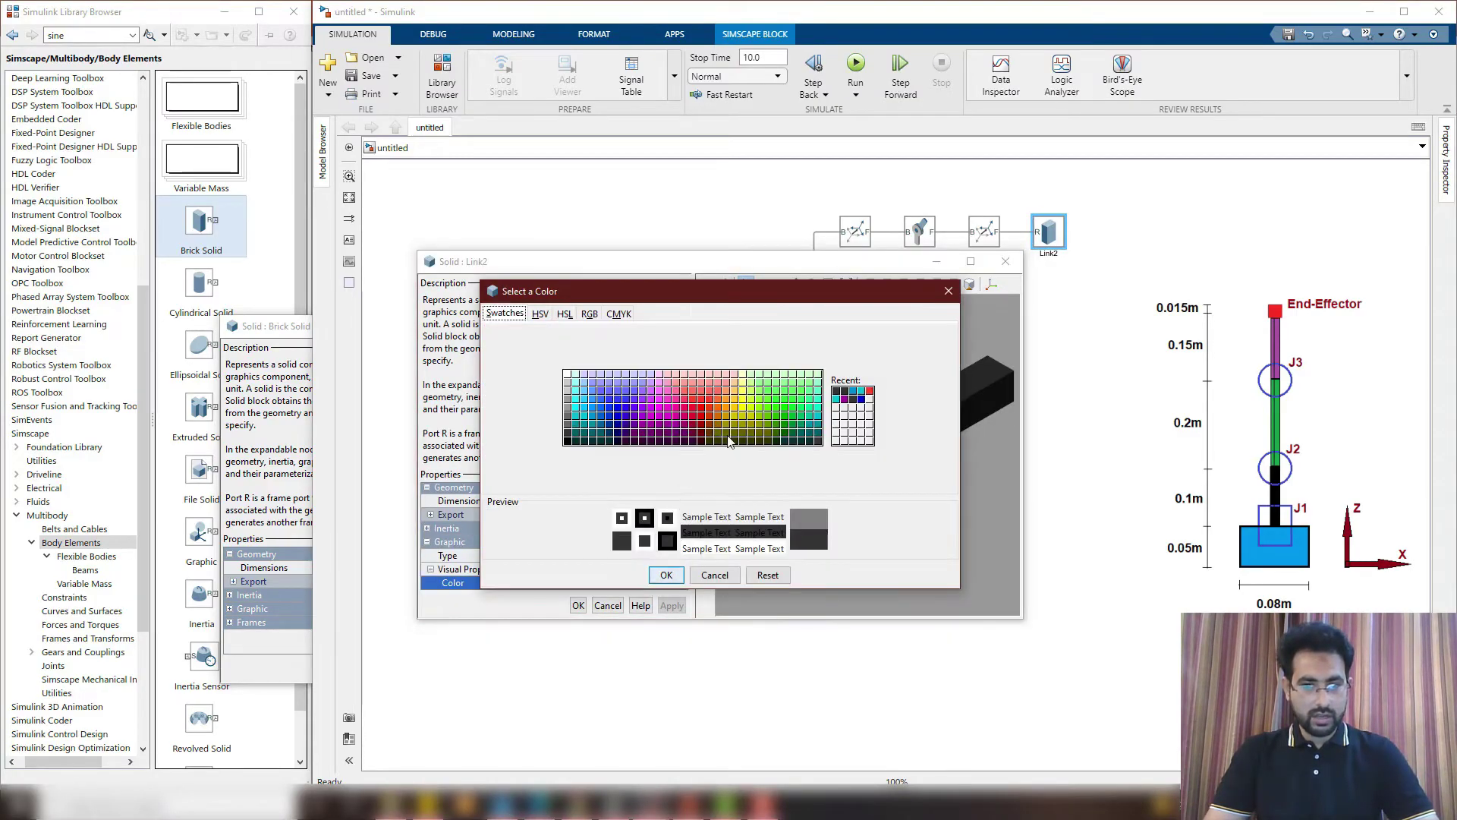
click(793, 423)
click(666, 574)
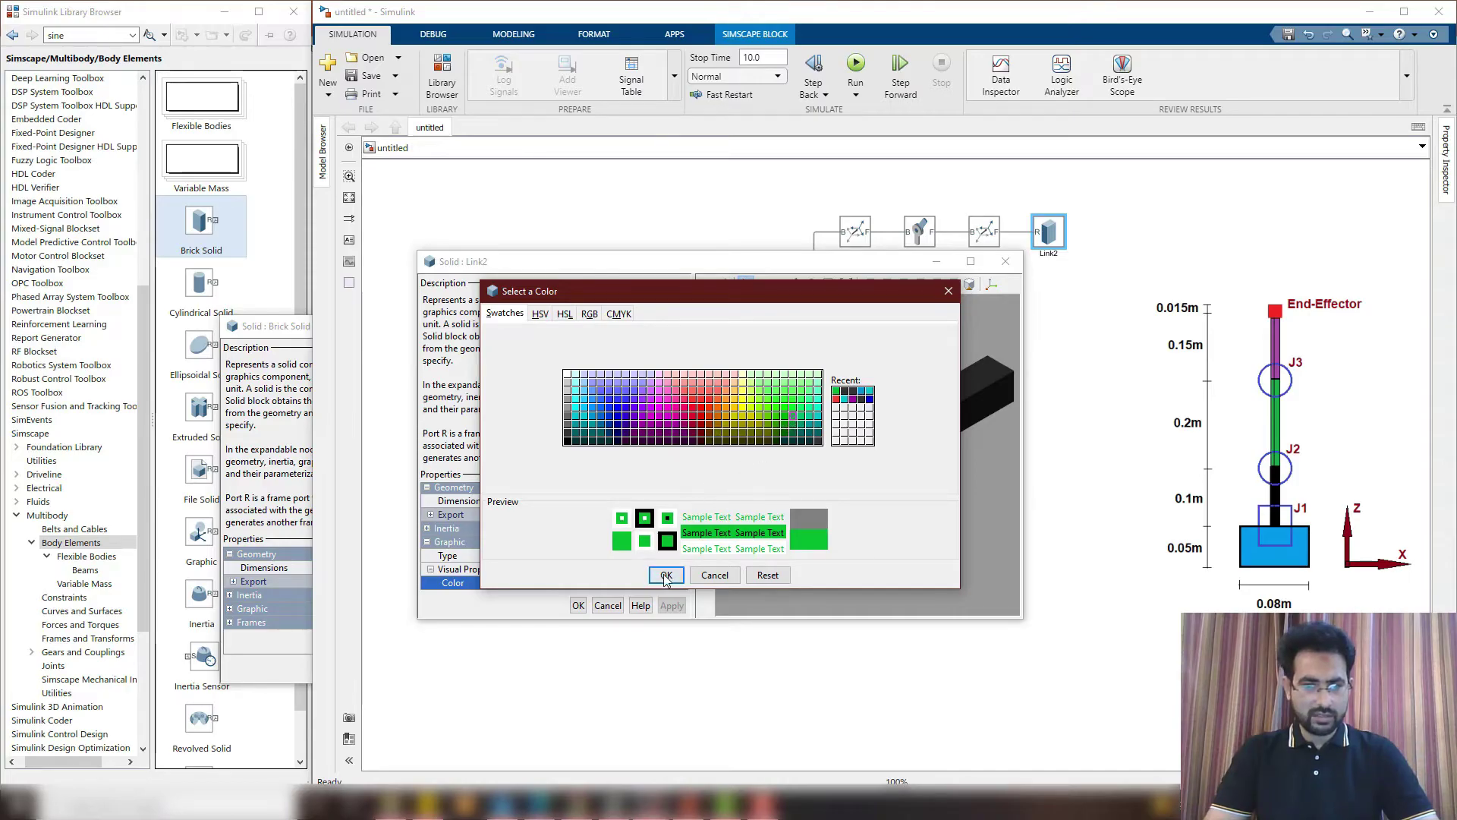
click(578, 605)
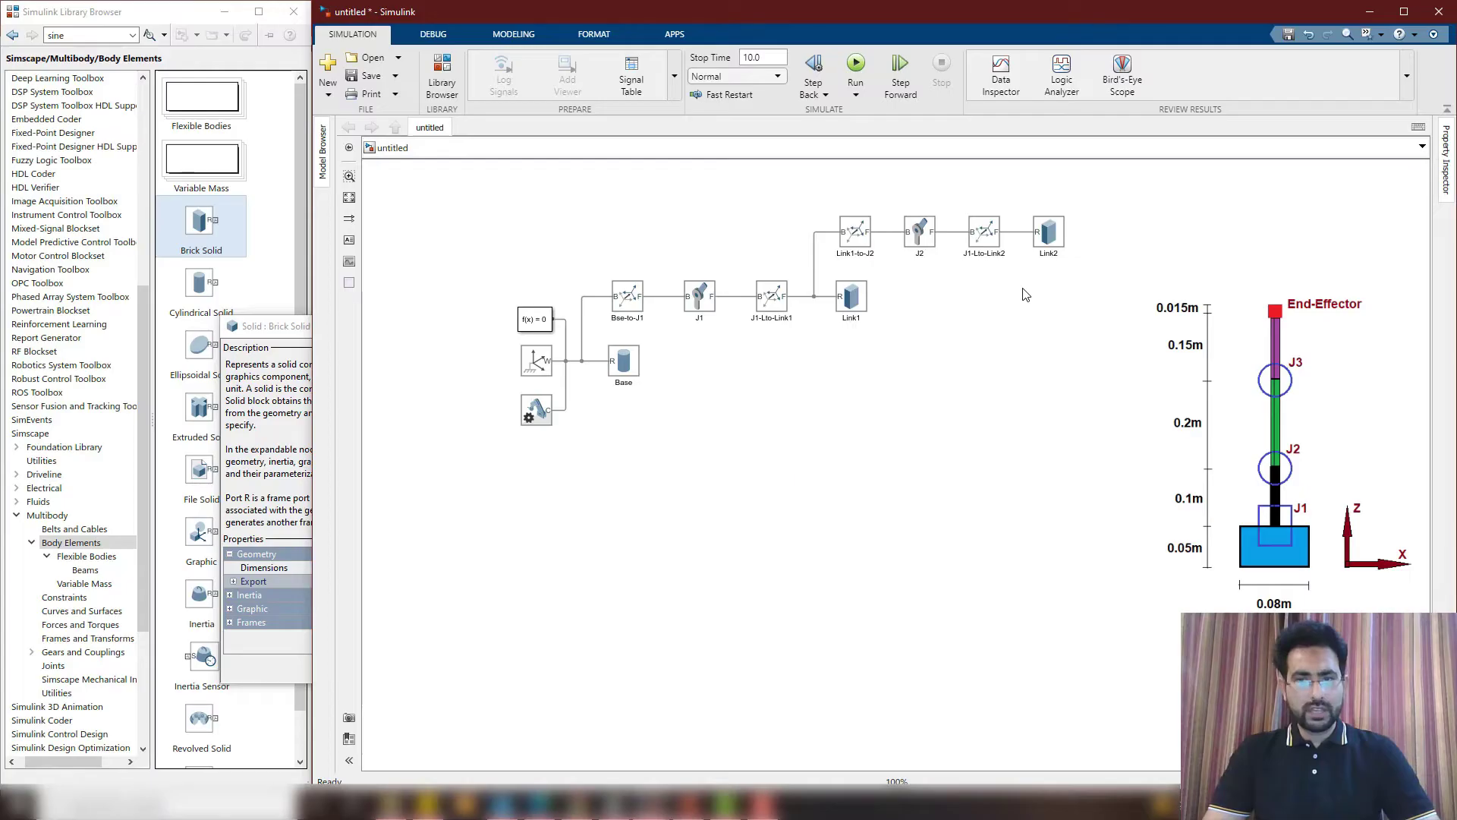
Rename the transform between J2 and Link2 as J2-Lto-Link2
click(981, 242)
click(984, 252)
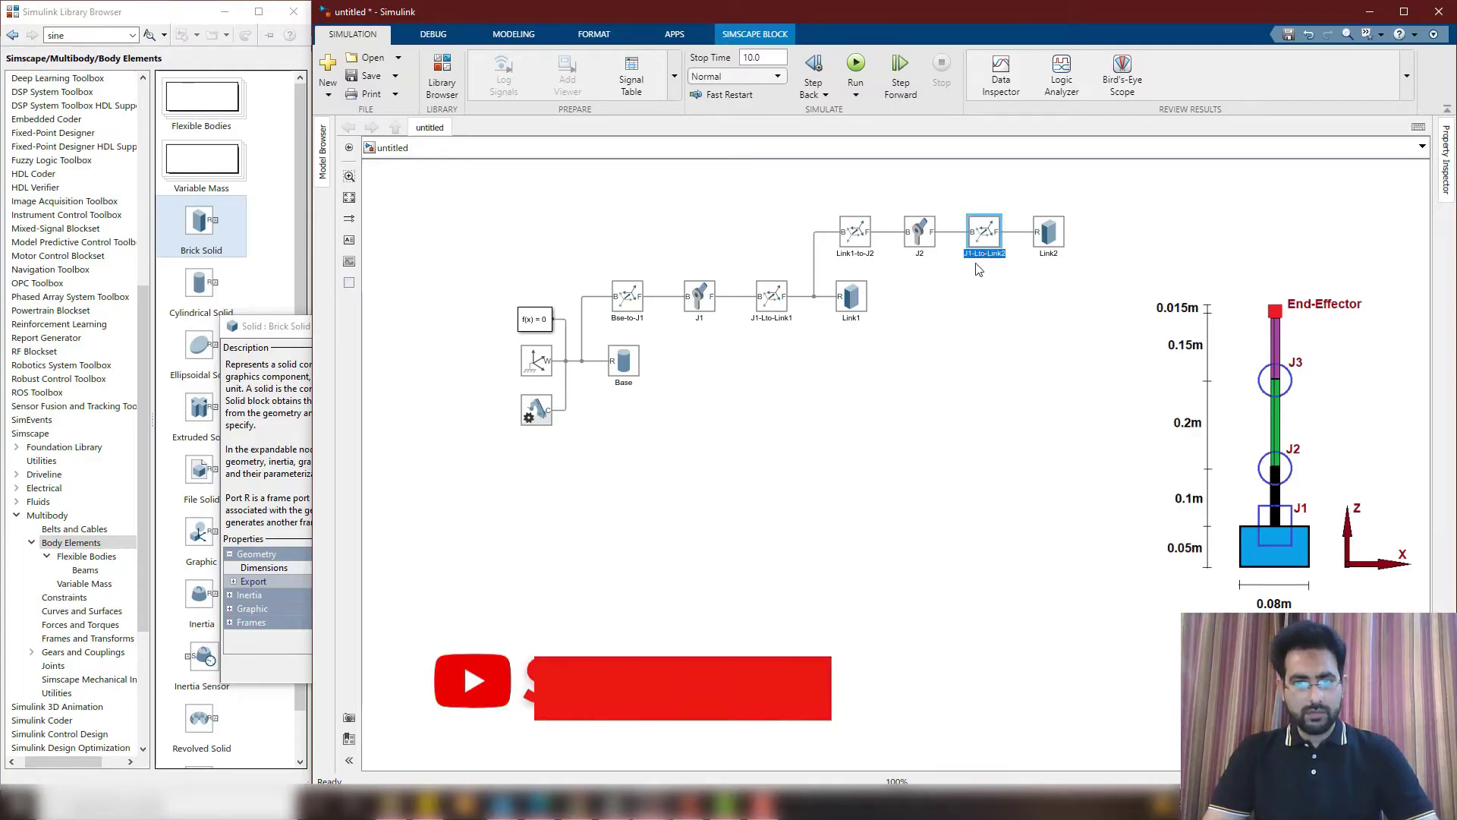
click(972, 252)
key(BackSpace)
text(2)
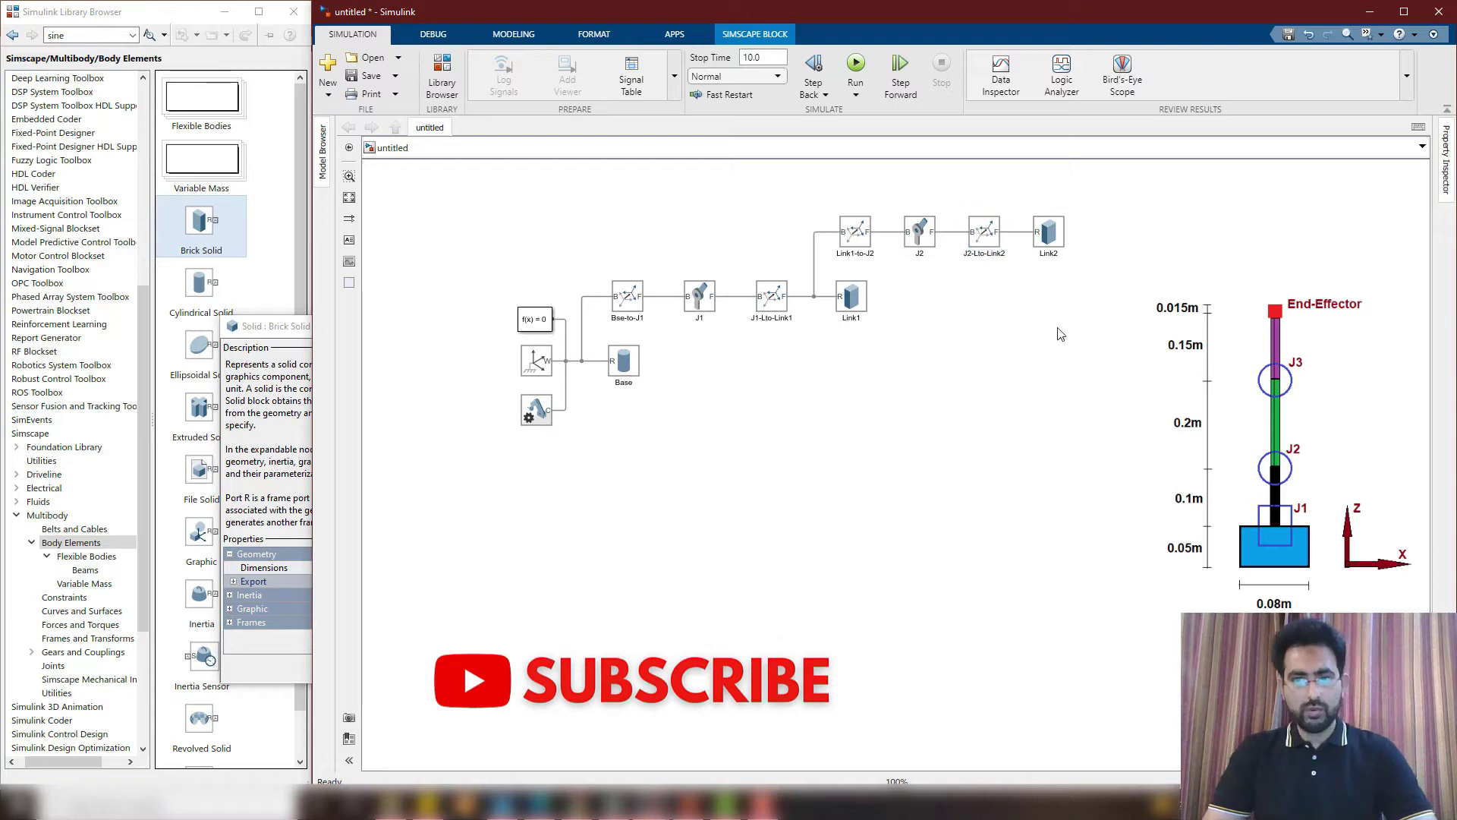
Branch a copy of the J2-Lto-Link2 transform from that transform's output above Link2, and name it Link2-to-J3
key(ctrl+c)
key(ctrl+v)
drag(987, 243, 1041, 199)
double_click(1045, 203)
text(Link2-to-J3)
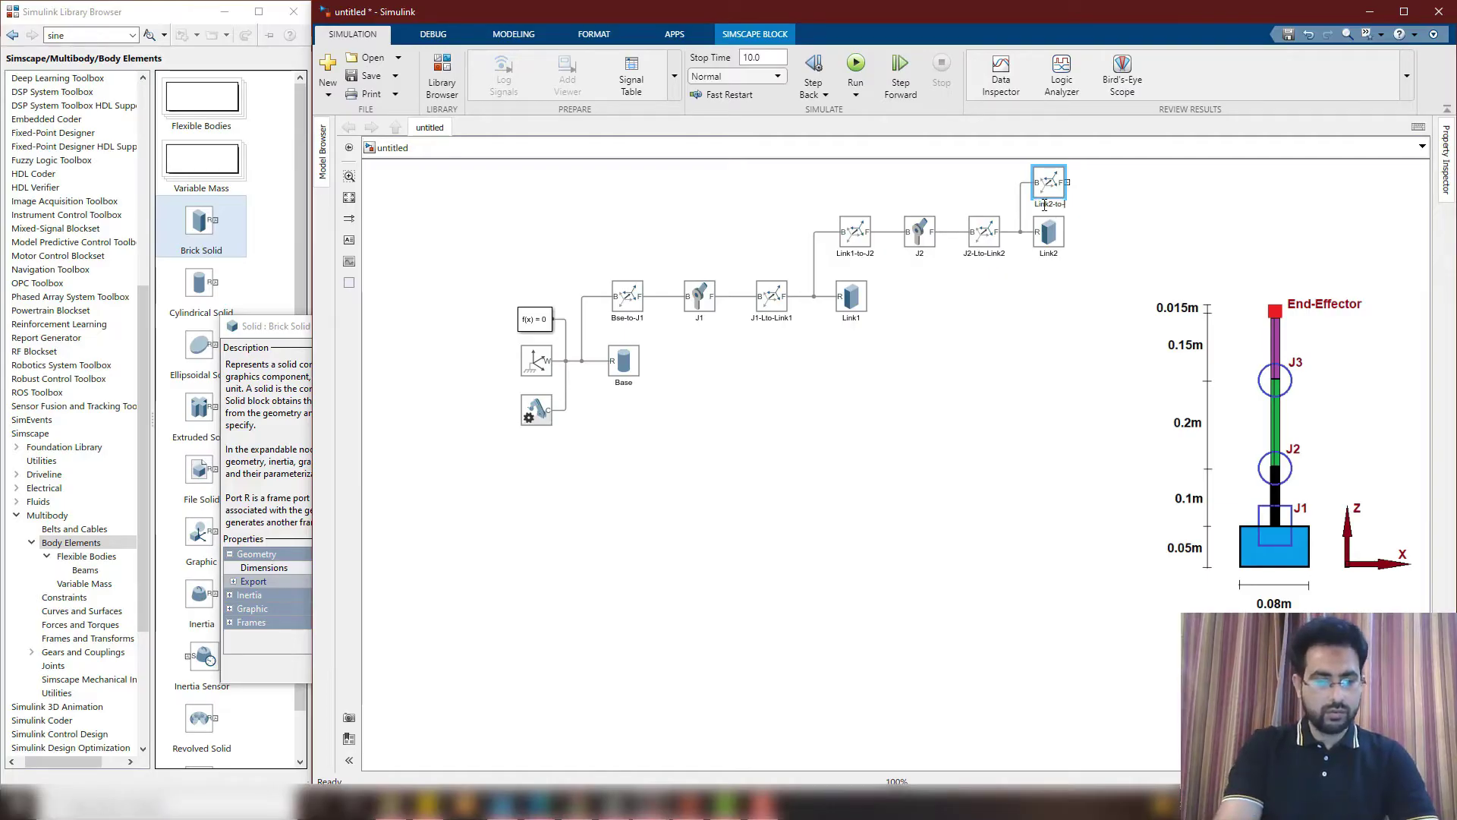
click(1000, 230)
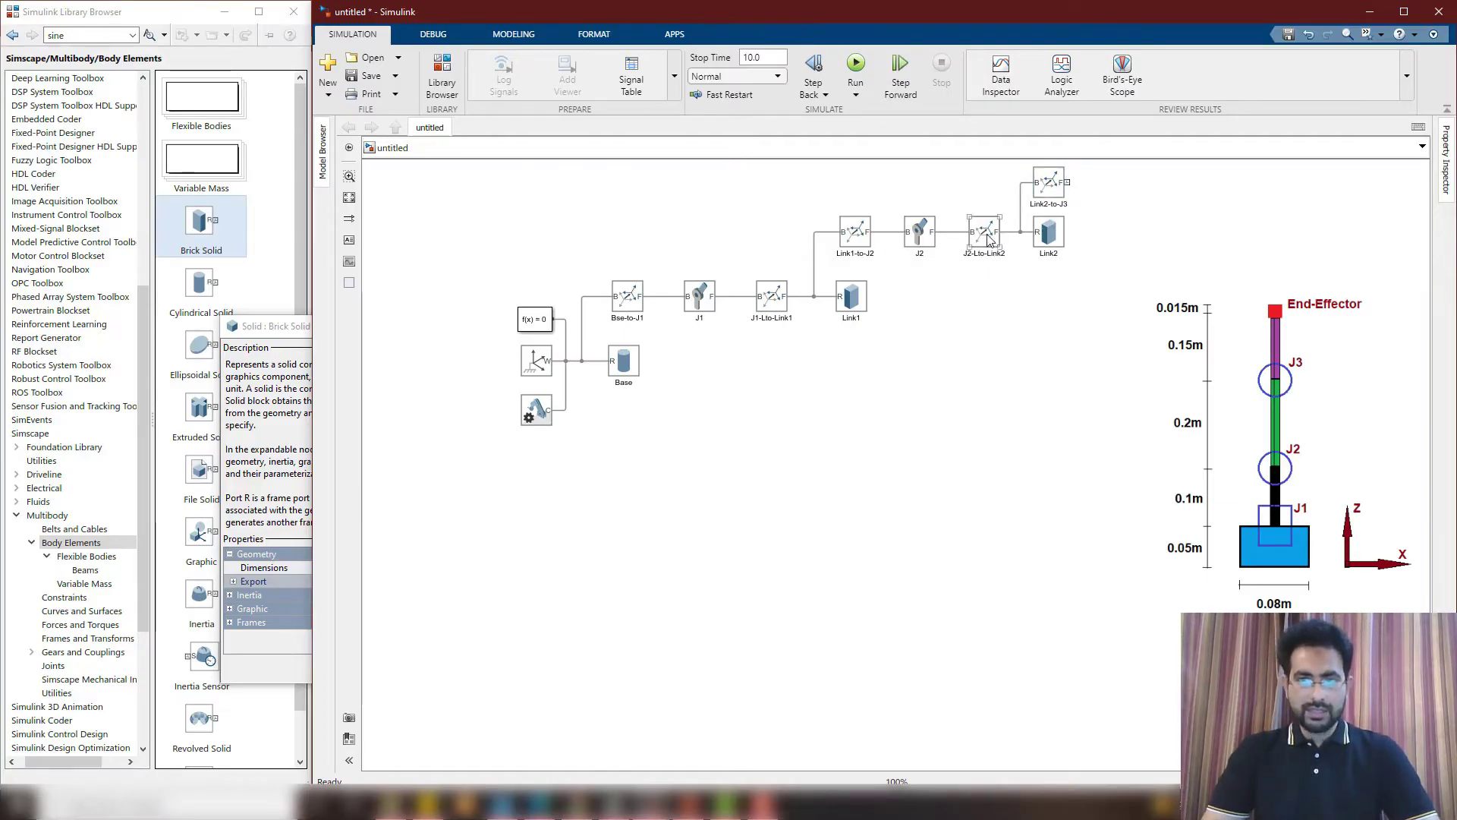
click(986, 234)
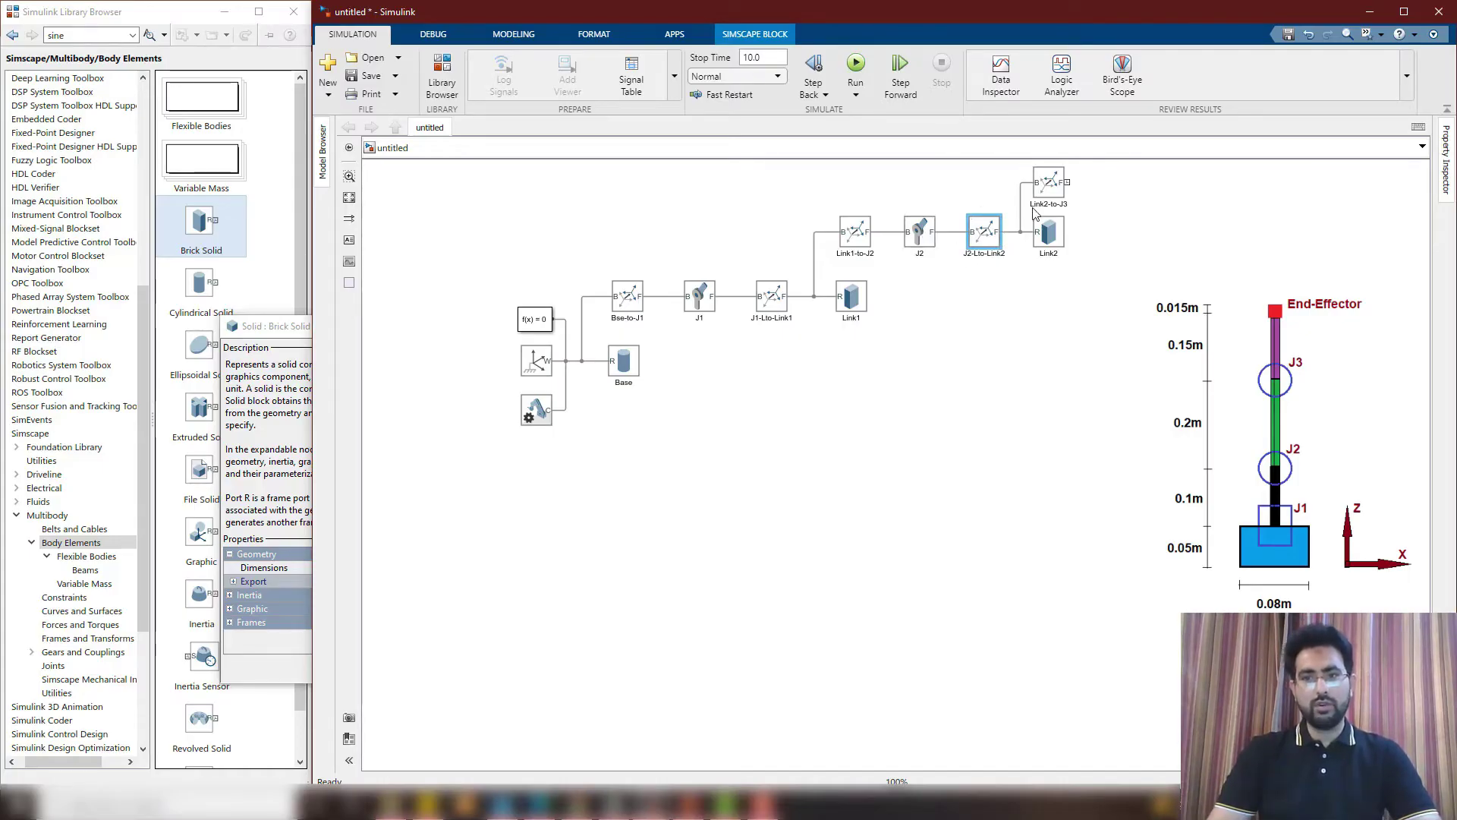
Connect a copy of the J2 joint after the Link2-to-J3 transform
click(1051, 191)
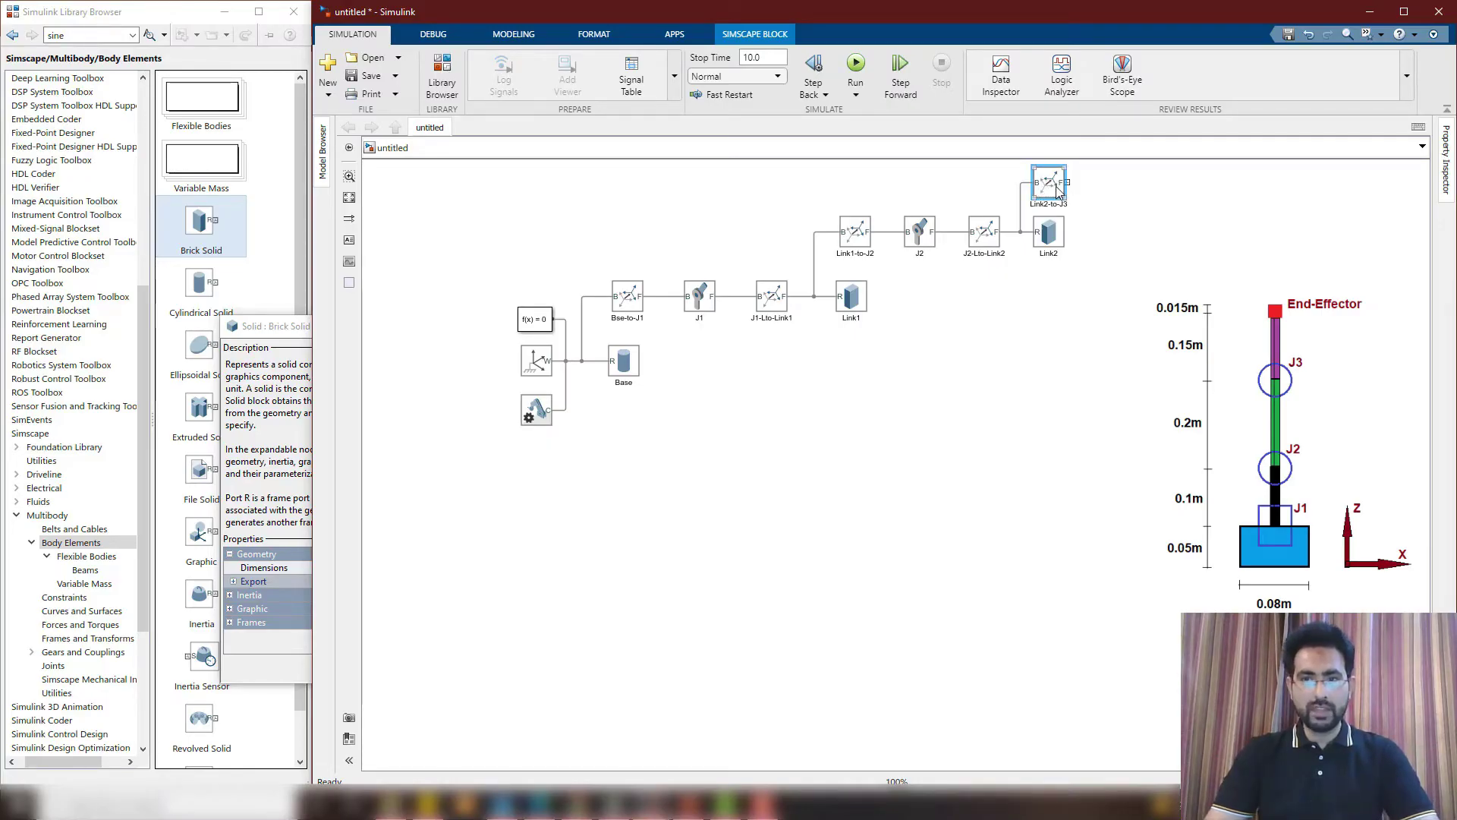
scroll(1113, 221, up, 1)
drag(793, 294, 1039, 272)
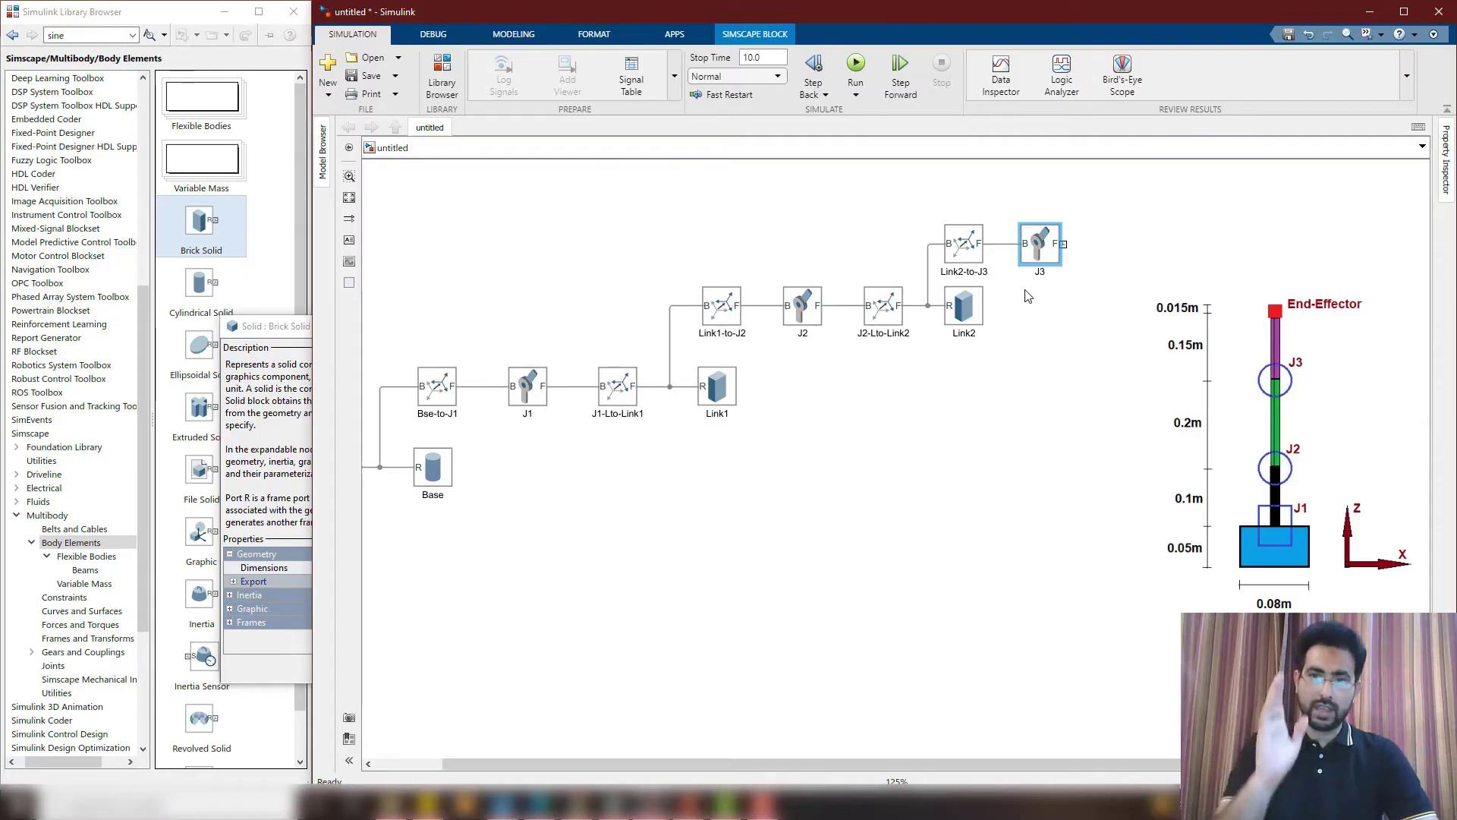
Connect a copy of the Link2-to-J3 transform after J3, and name it J3-to-Link3
click(979, 252)
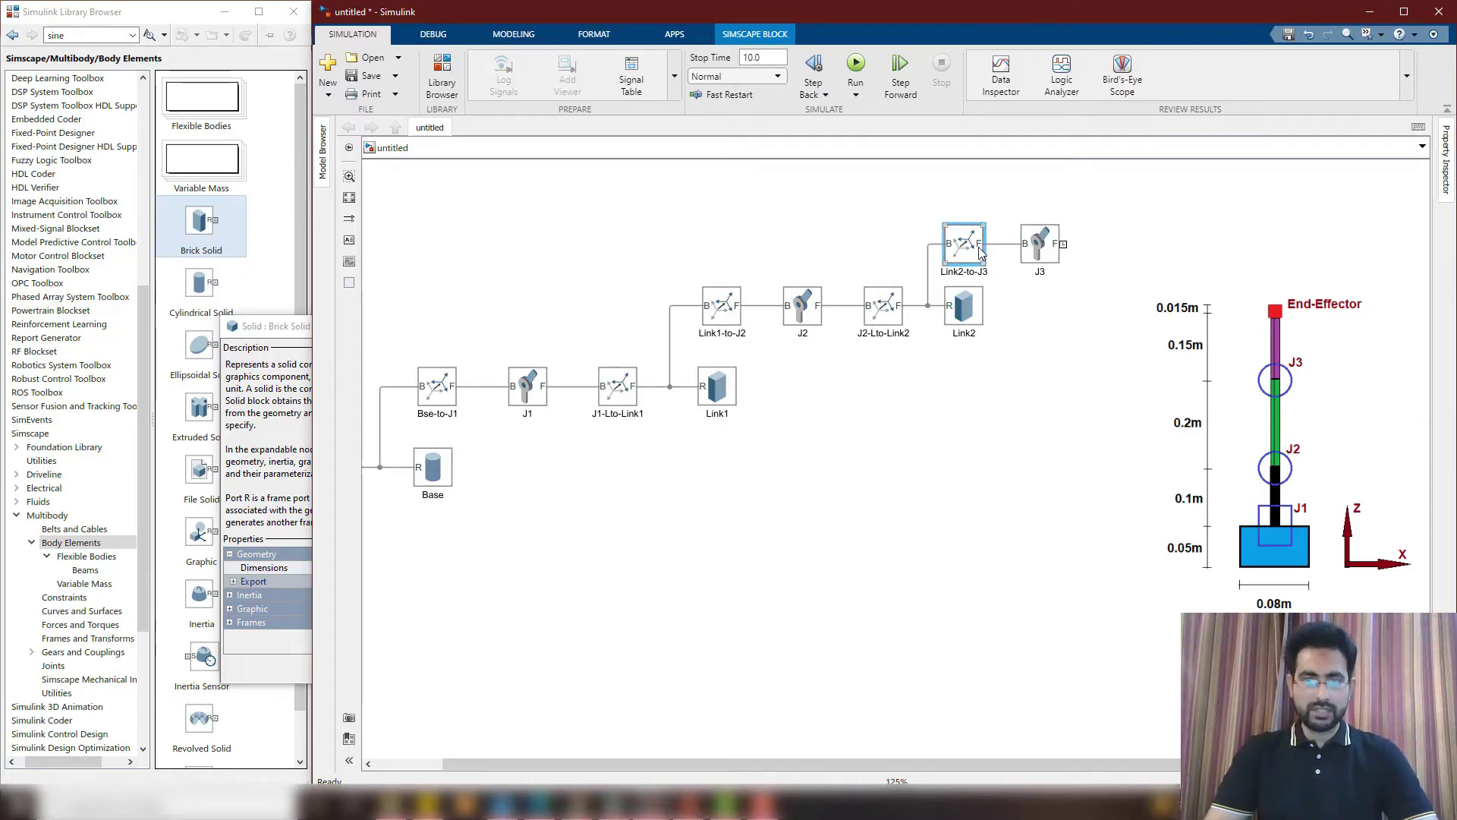
drag(980, 253, 1126, 256)
double_click(1118, 275)
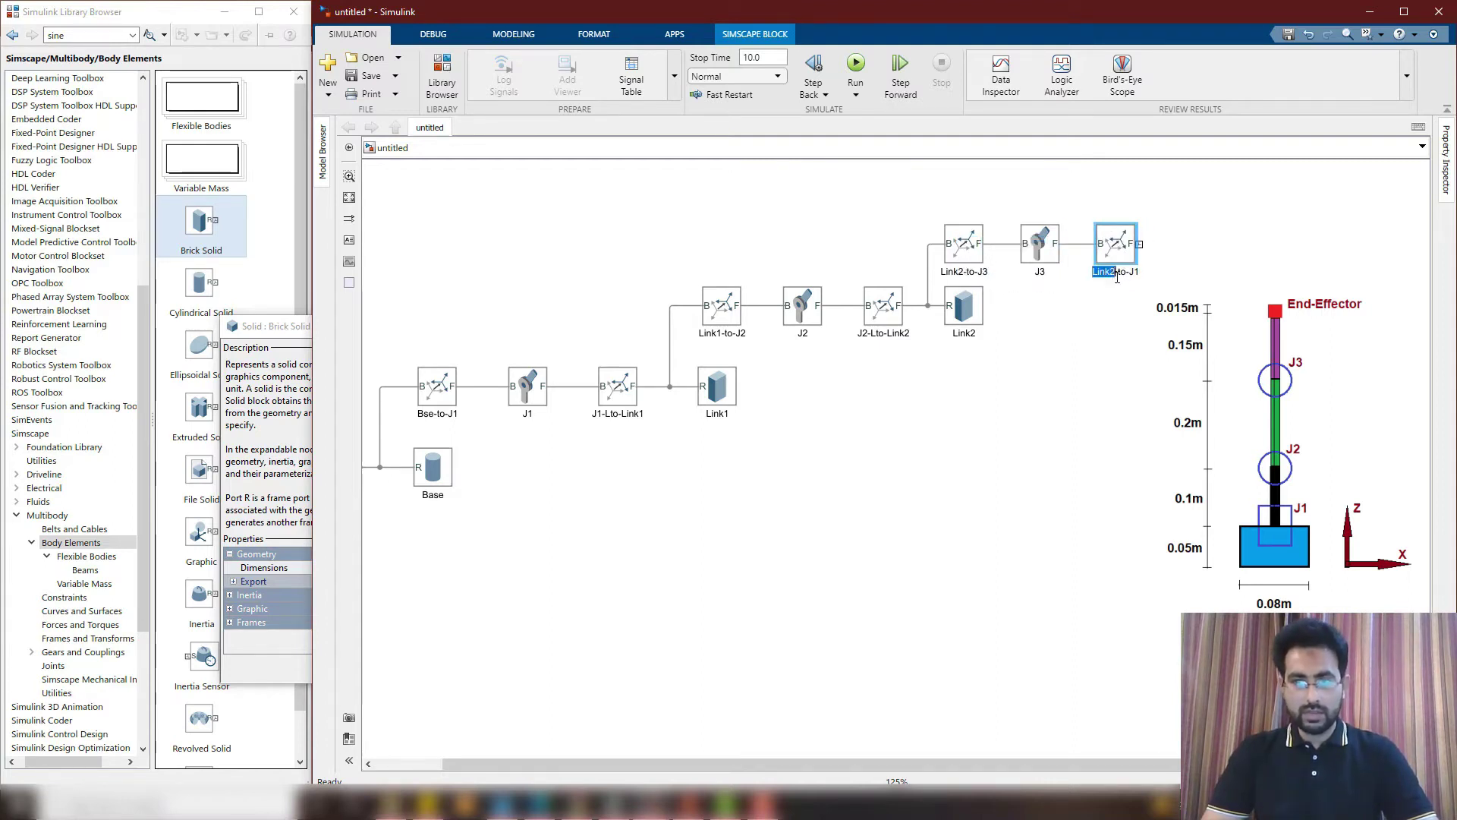
click(1116, 276)
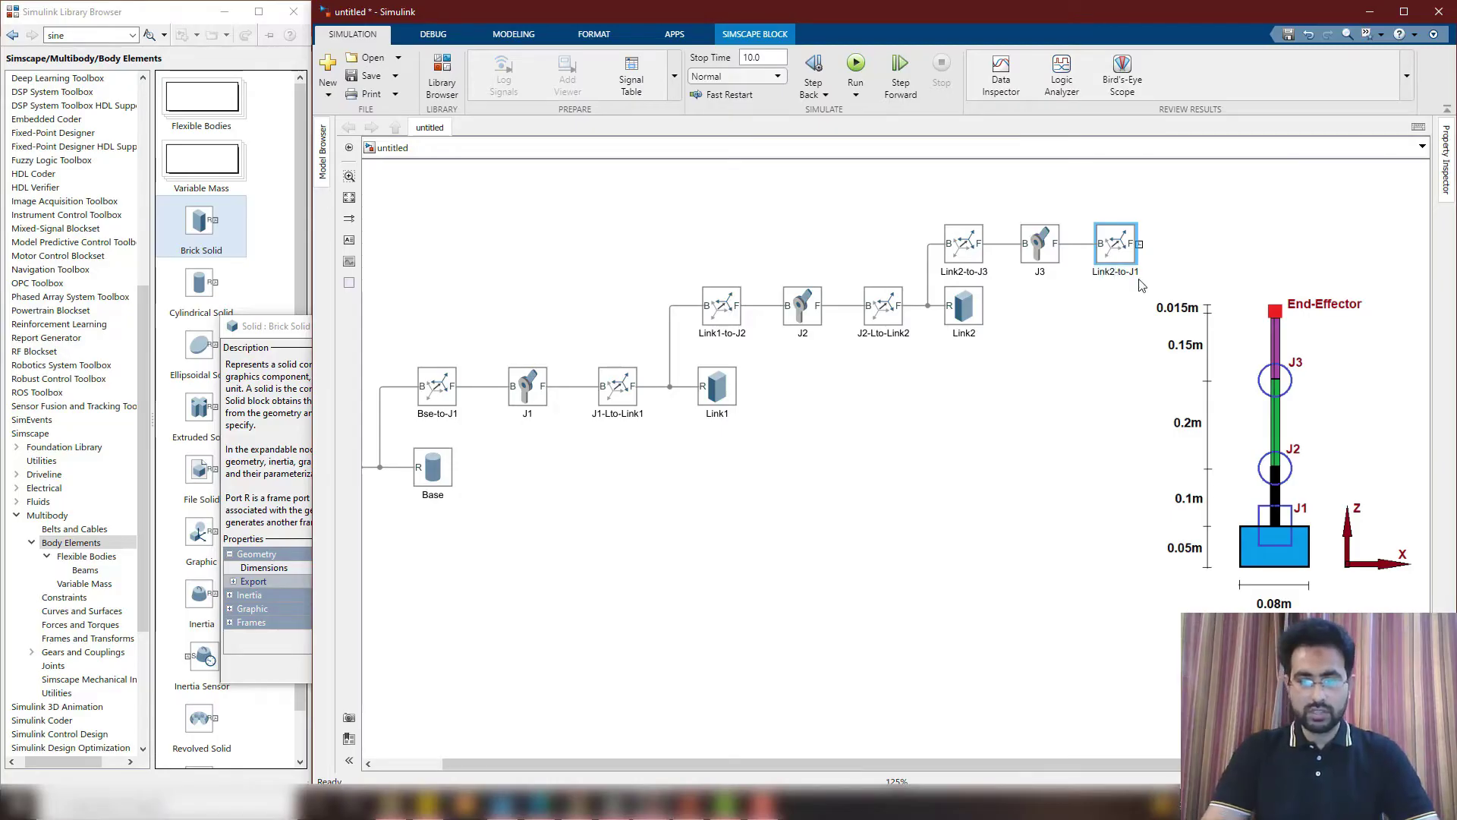
key(ctrl+a)
text(J3-to-)
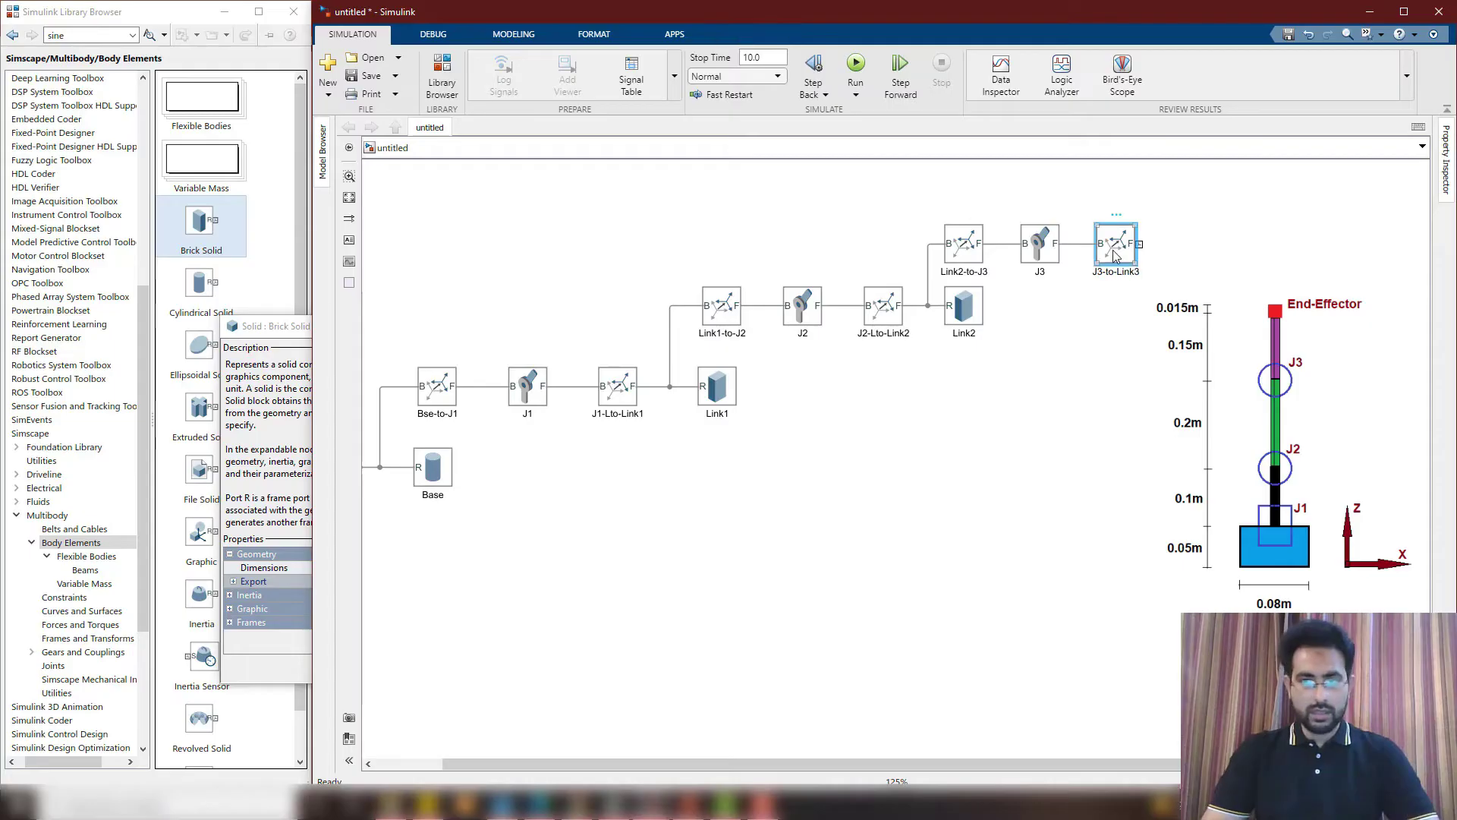
Set the Cartesian translation offset of J3-to-Link3 to [0 0.075 0] m and accept the block's properties
right_click(1116, 251)
click(1117, 247)
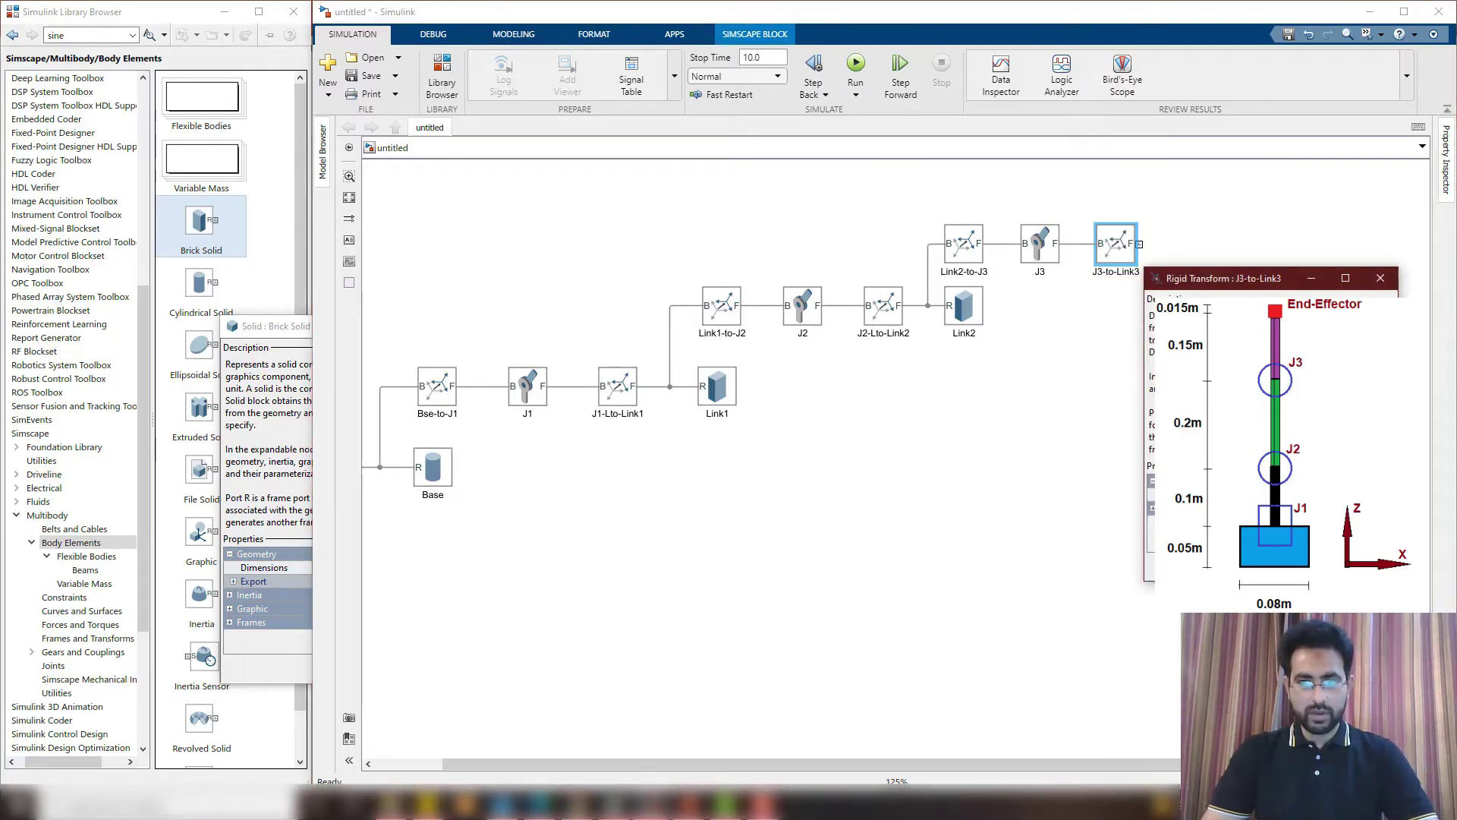
drag(1210, 283, 956, 256)
click(900, 482)
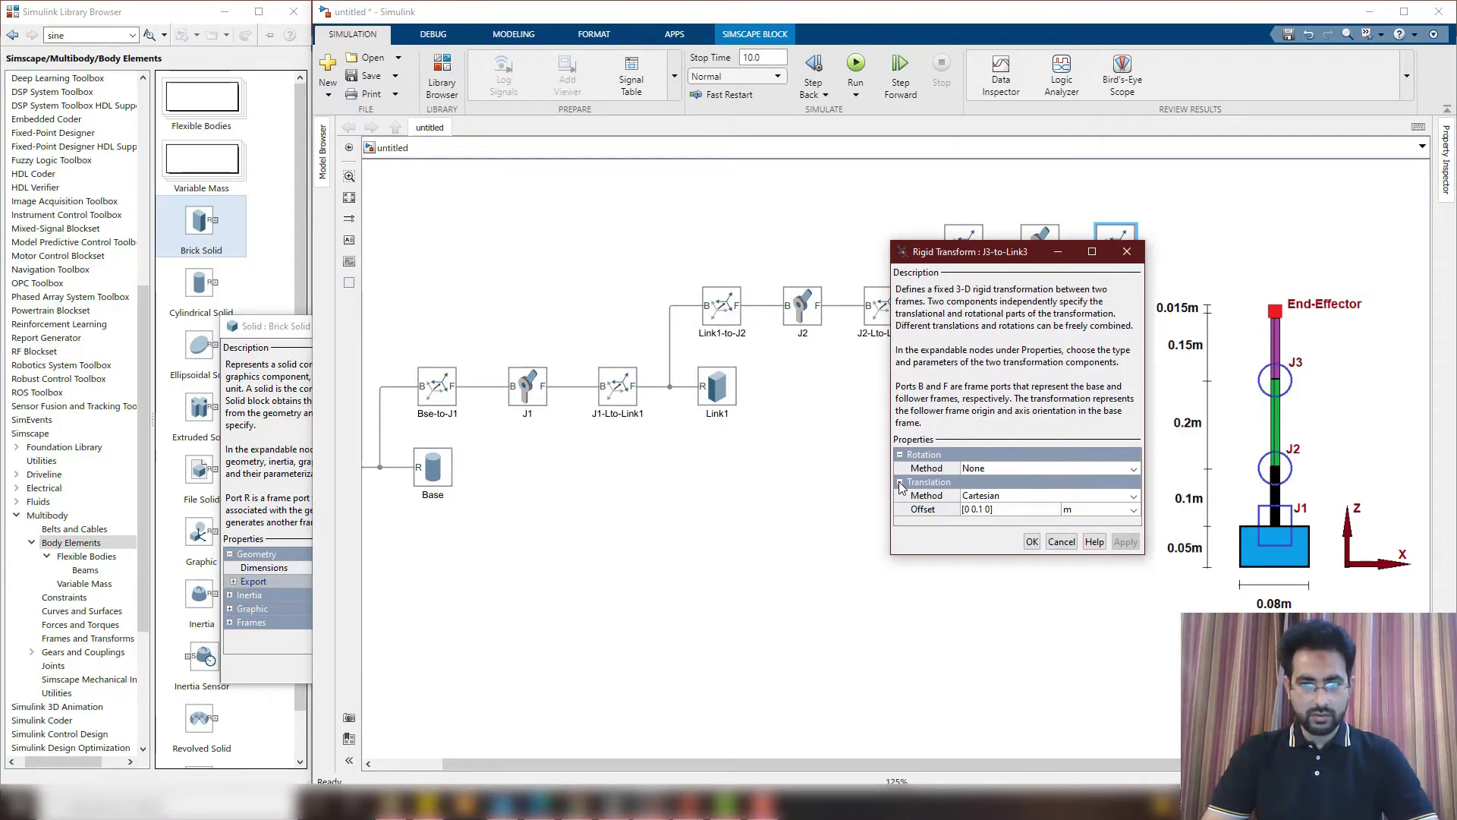
click(980, 509)
key(BackSpace)
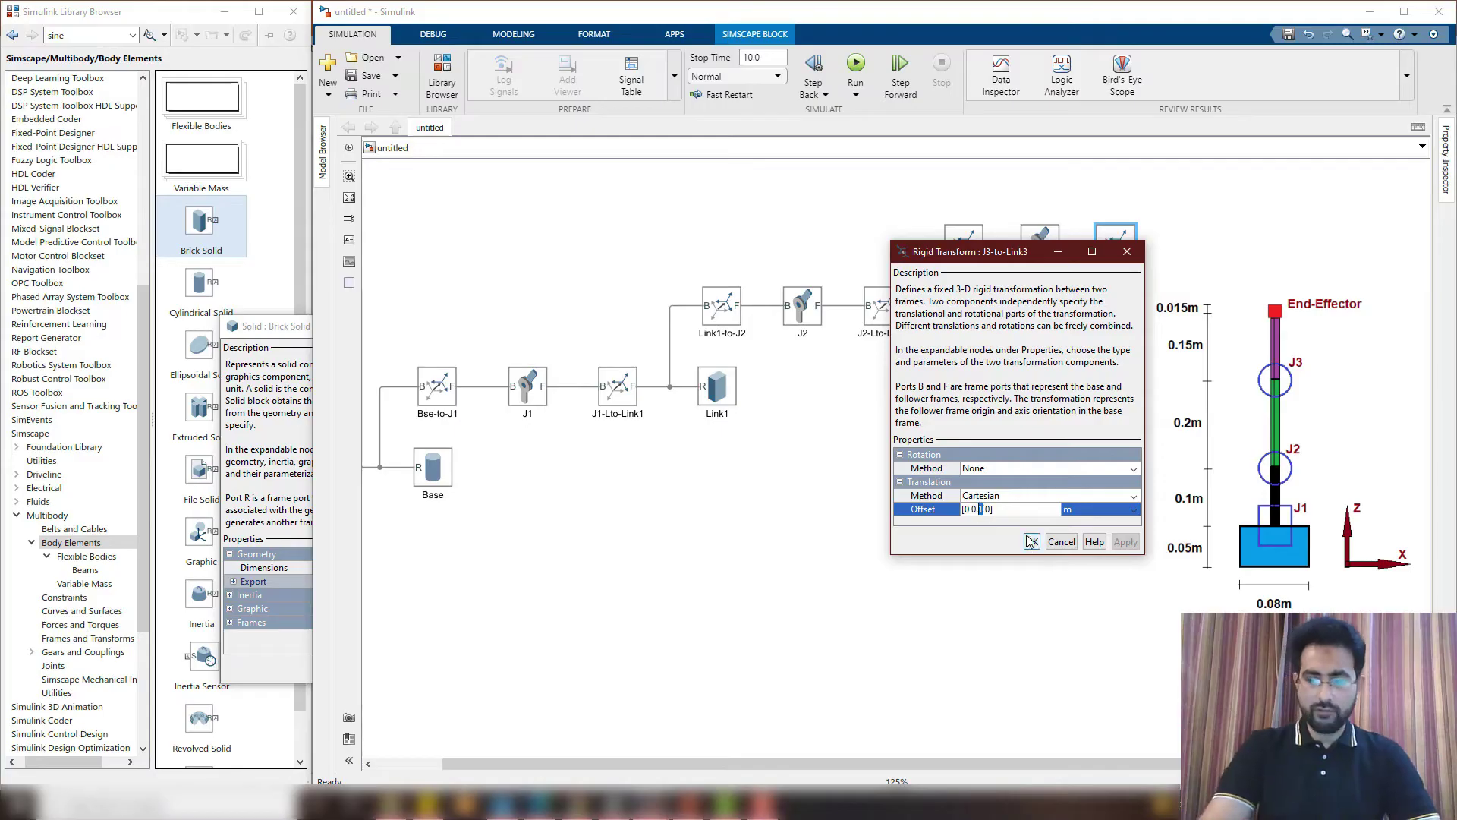
text(05)
click(1032, 541)
Connect a copy of the Link2 solid after J3-to-Link3, and set its dimensions to [0.02 0.15 0.02] m
drag(981, 314, 1207, 245)
double_click(1193, 245)
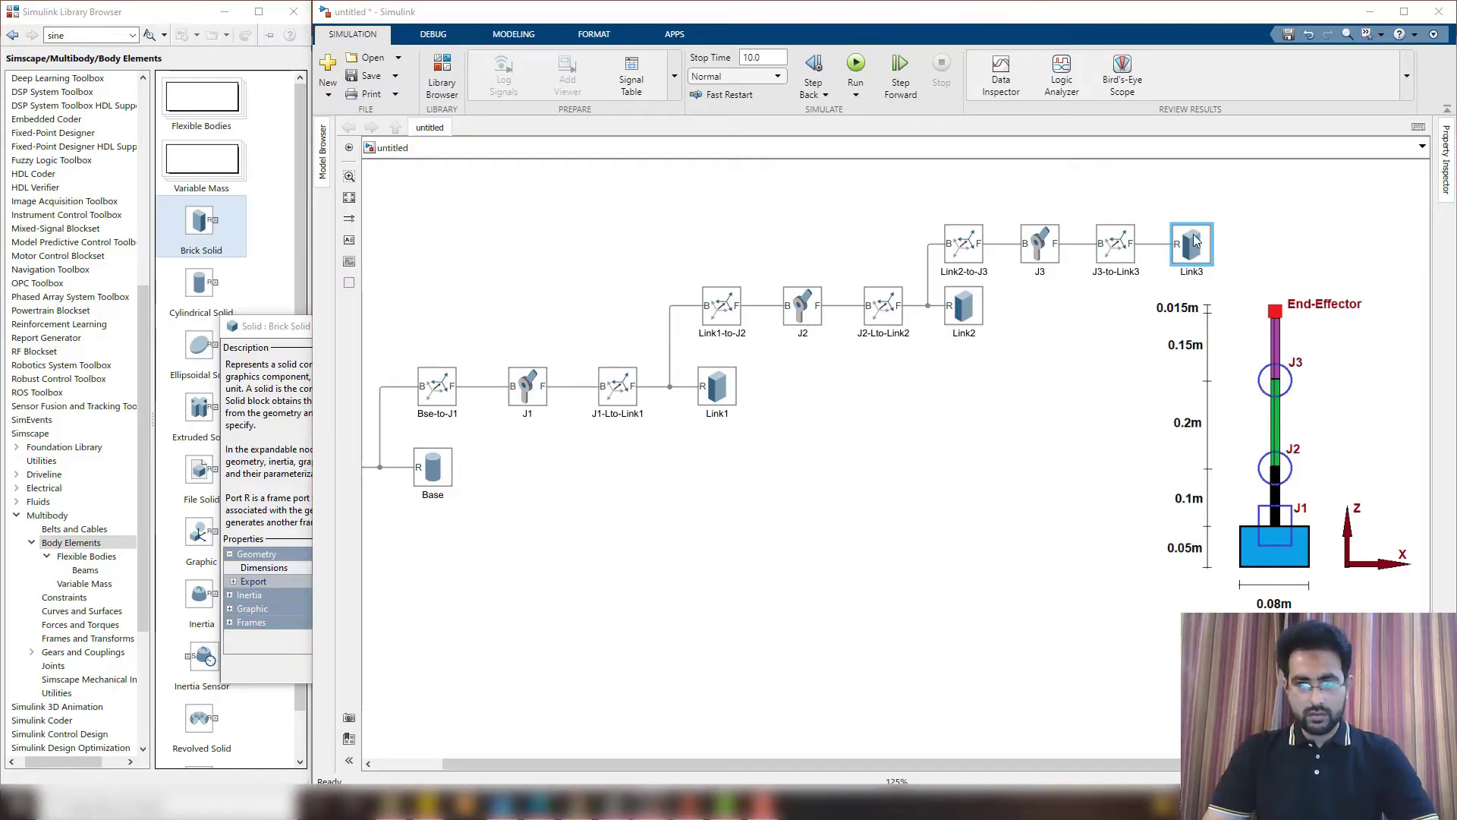
click(690, 528)
key(BackSpace)
text(15)
Set the Link3 solid's simple graphic colour to purple [0.6 0.0 0.6] and accept the block's properties
click(568, 560)
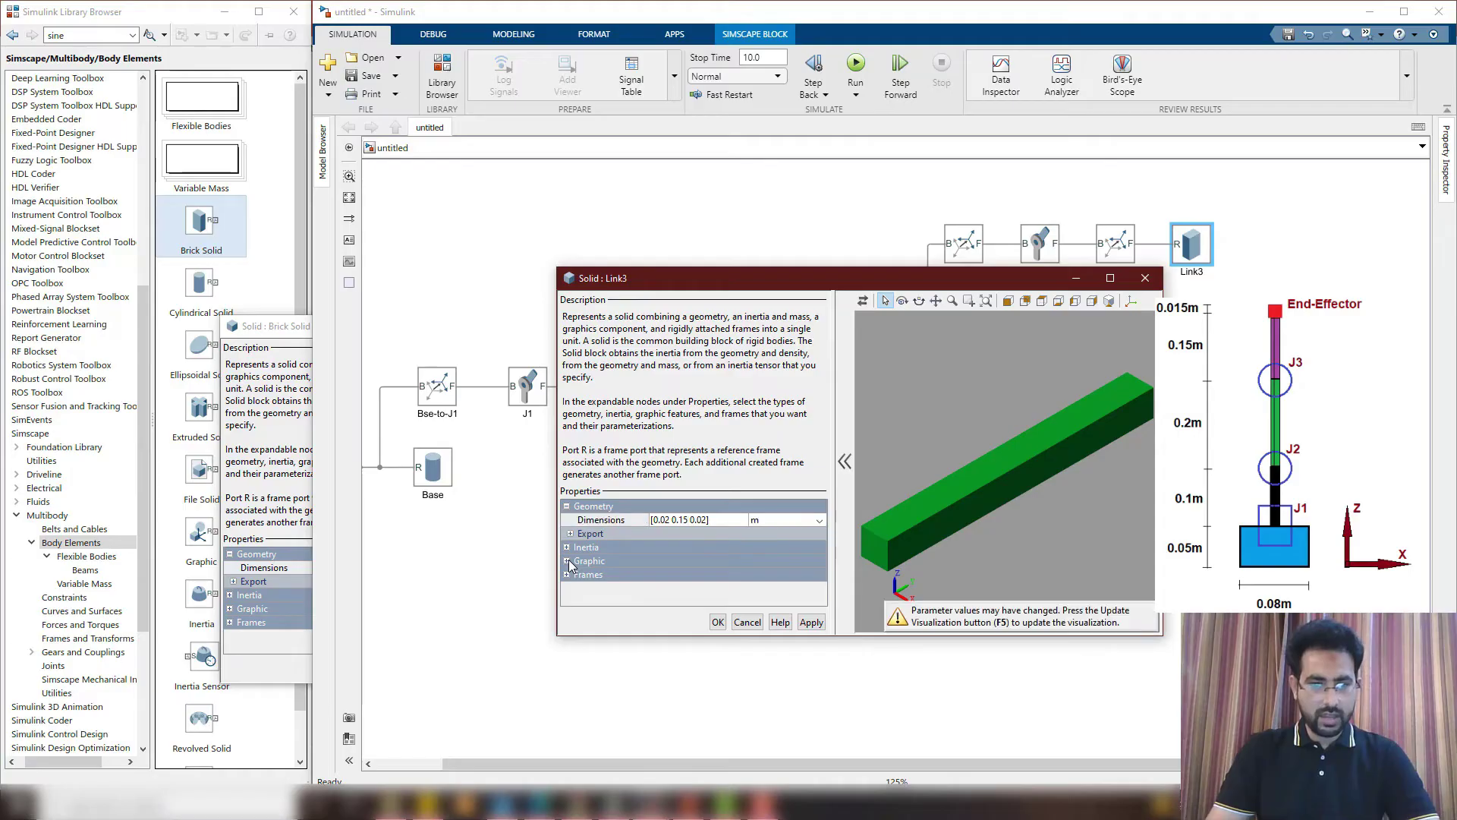
click(566, 561)
click(570, 588)
click(805, 599)
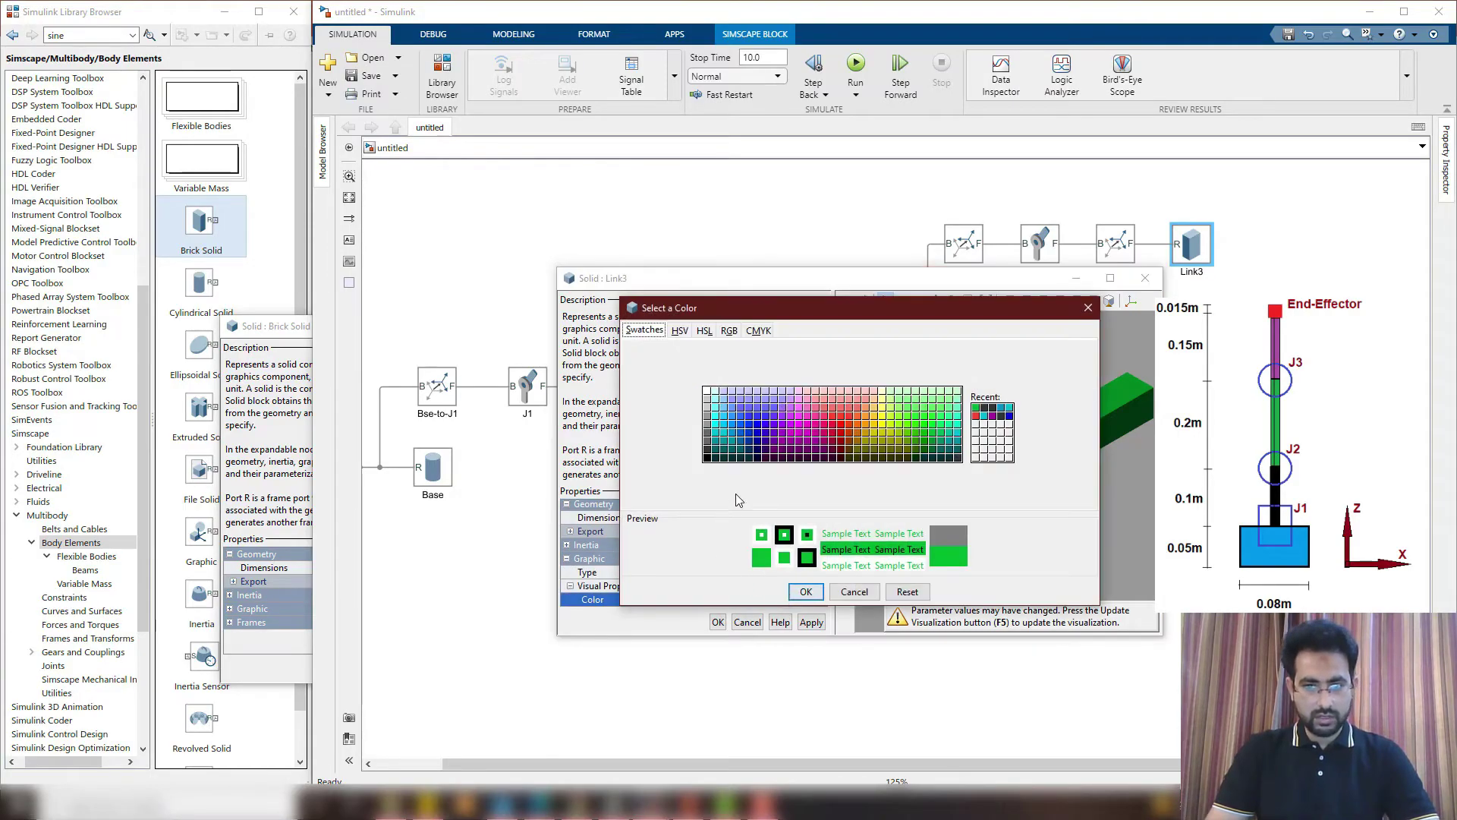
click(793, 442)
click(806, 591)
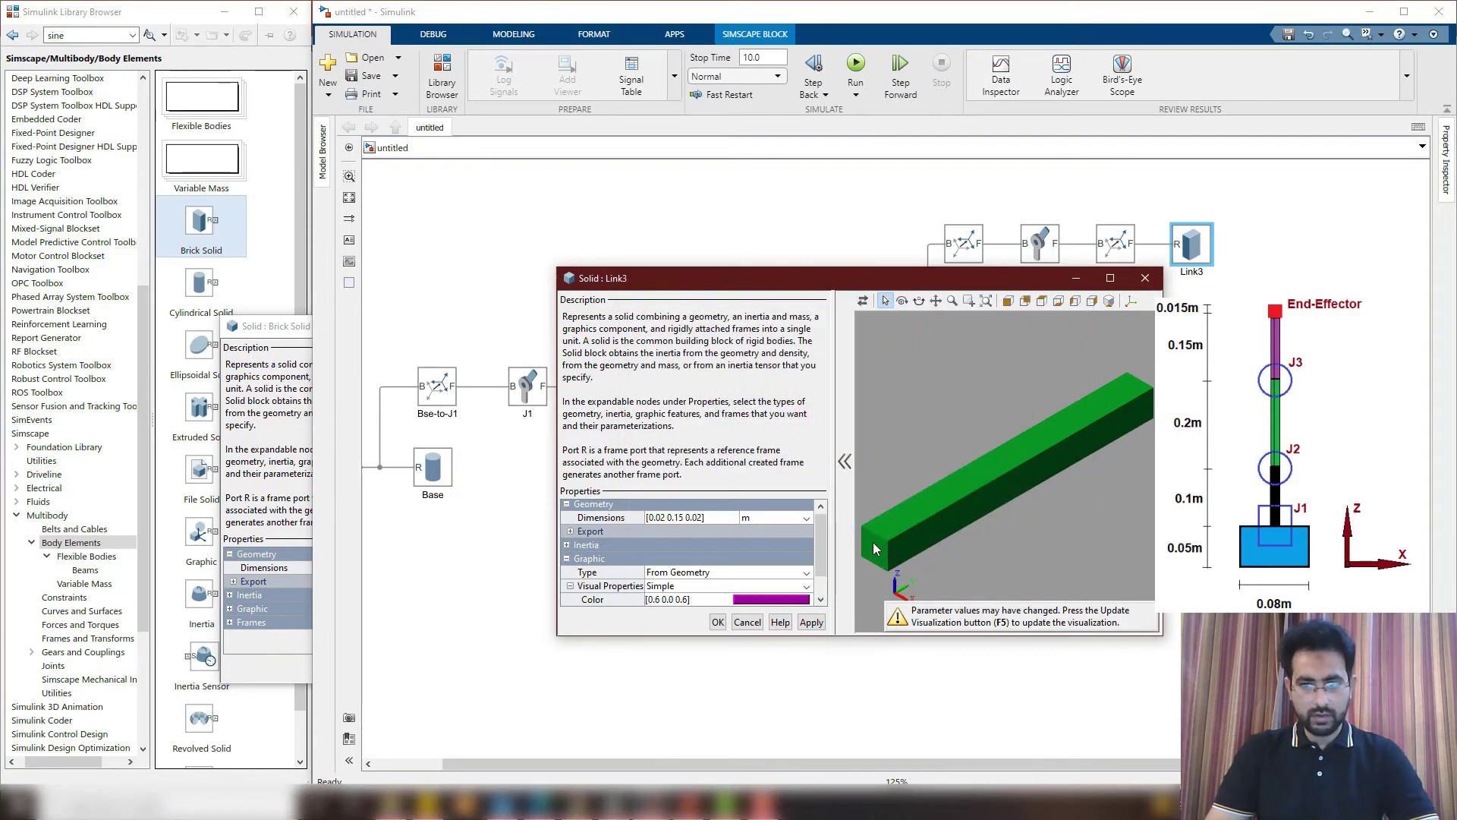
click(718, 622)
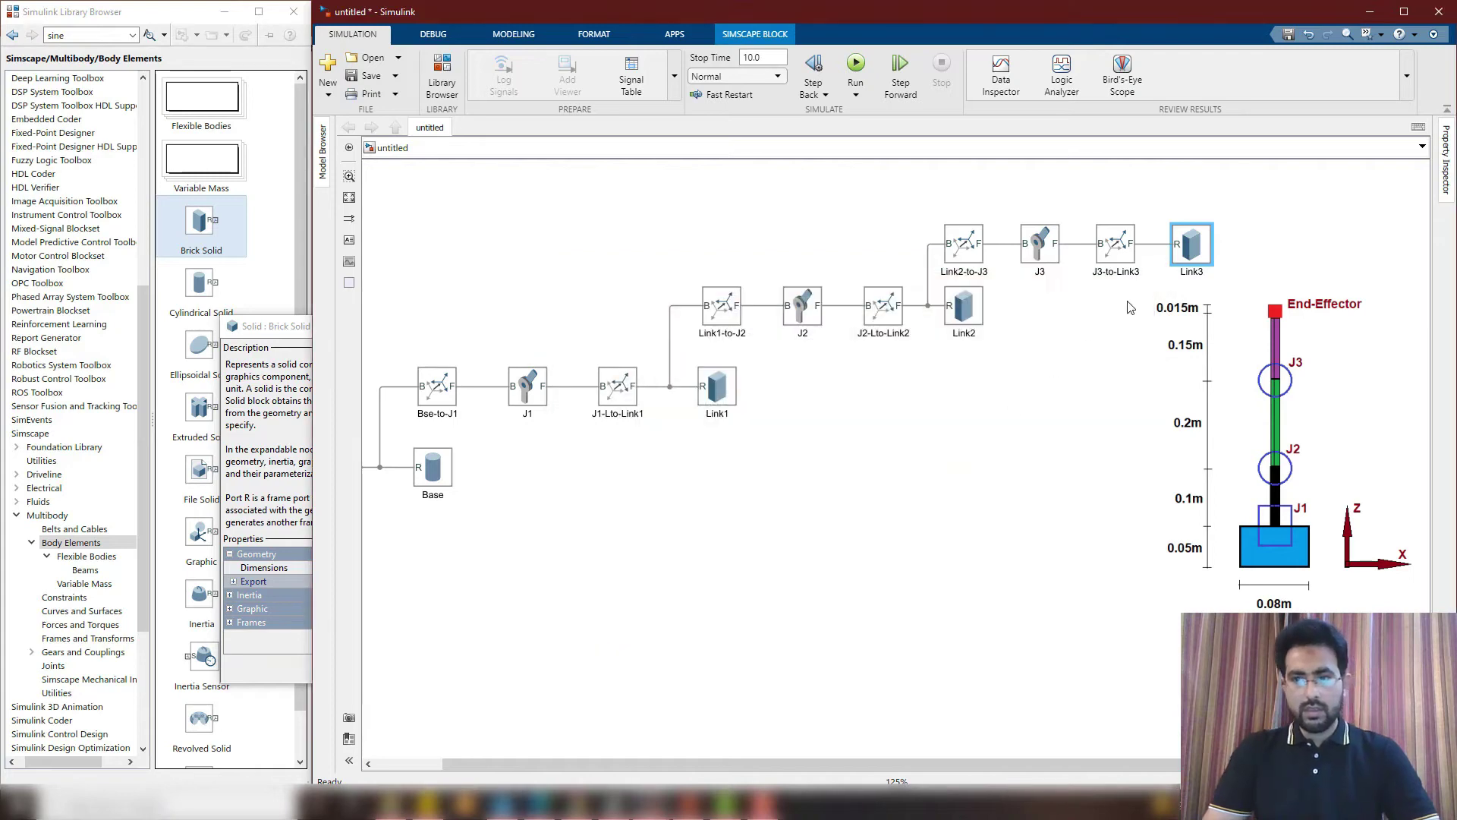
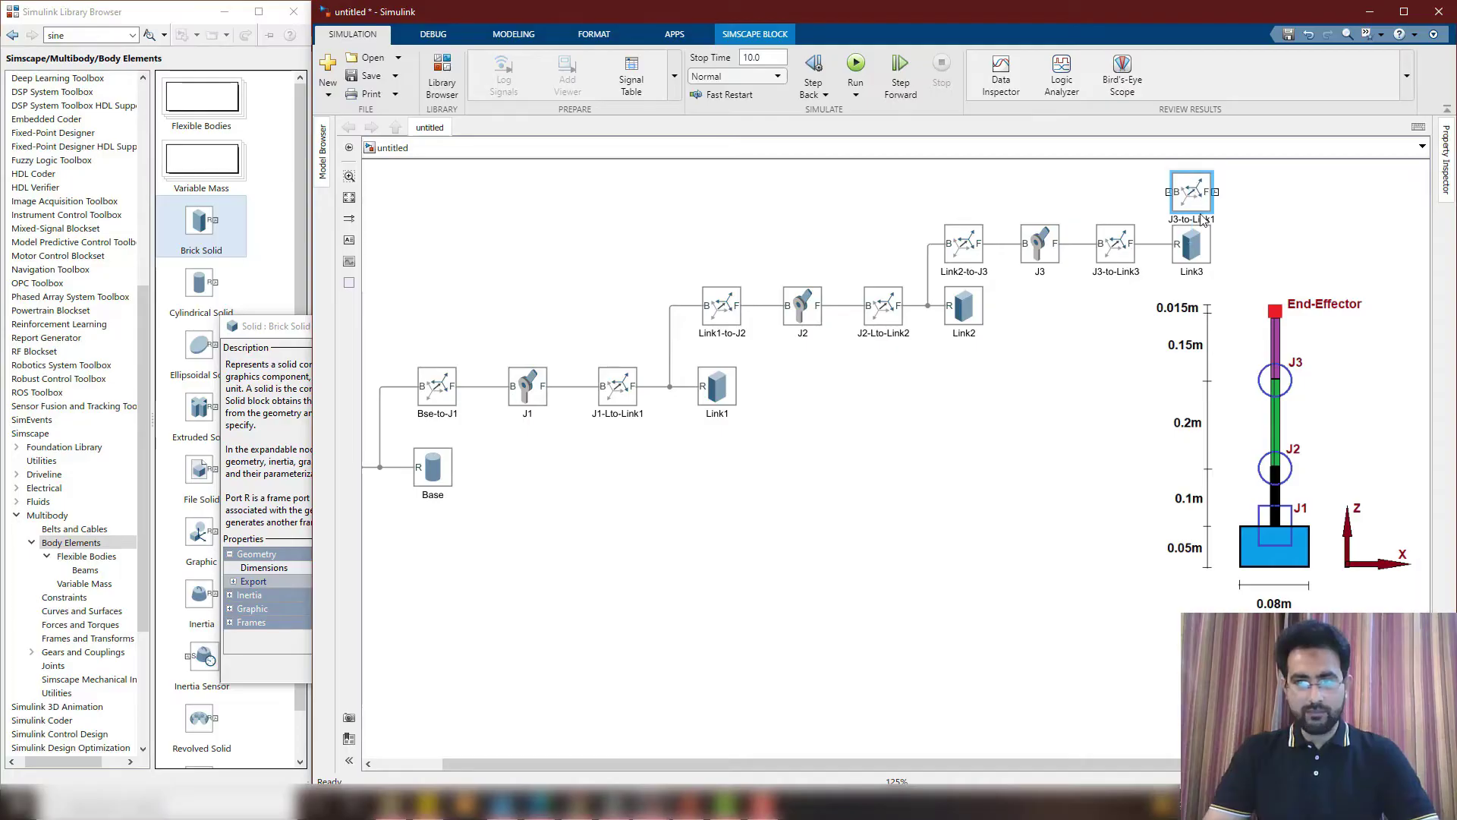
Name the copied transform above Link3 Link3-to-Jee, and branch it from the output of J3-to-Link3
scroll(1199, 201, up, 2)
double_click(1017, 381)
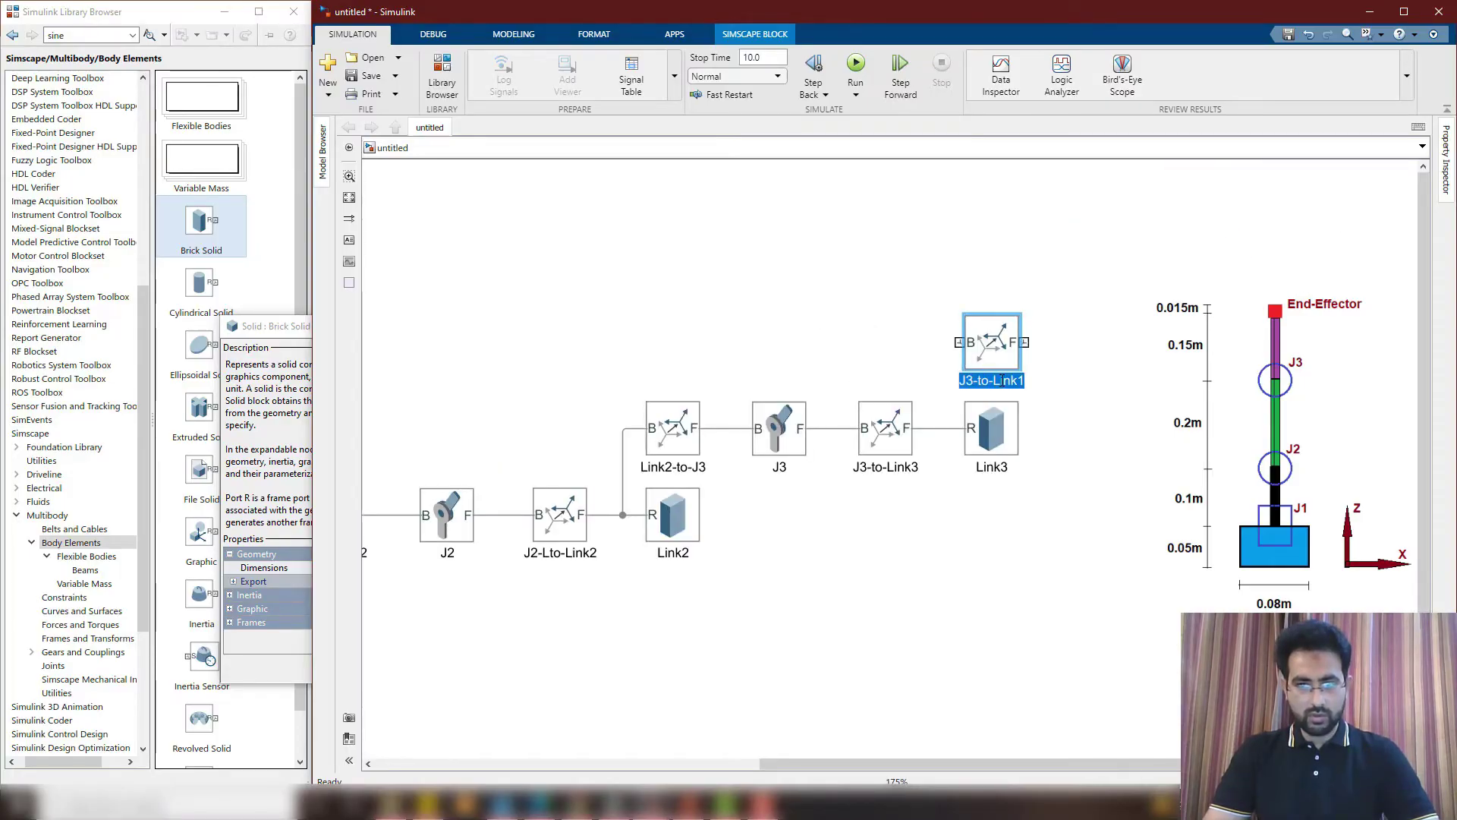
text(Link3-to-)
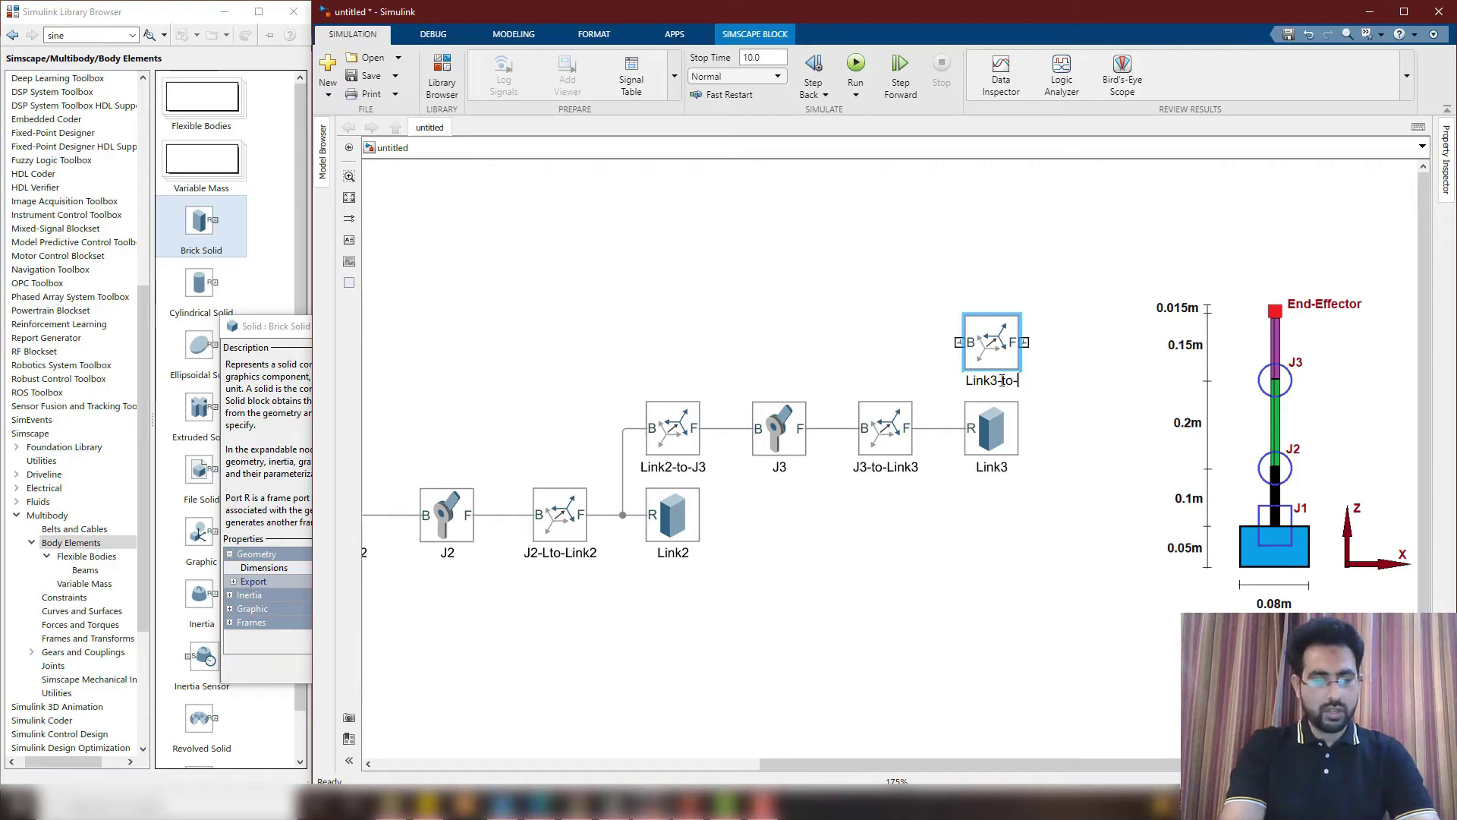
text(Jee)
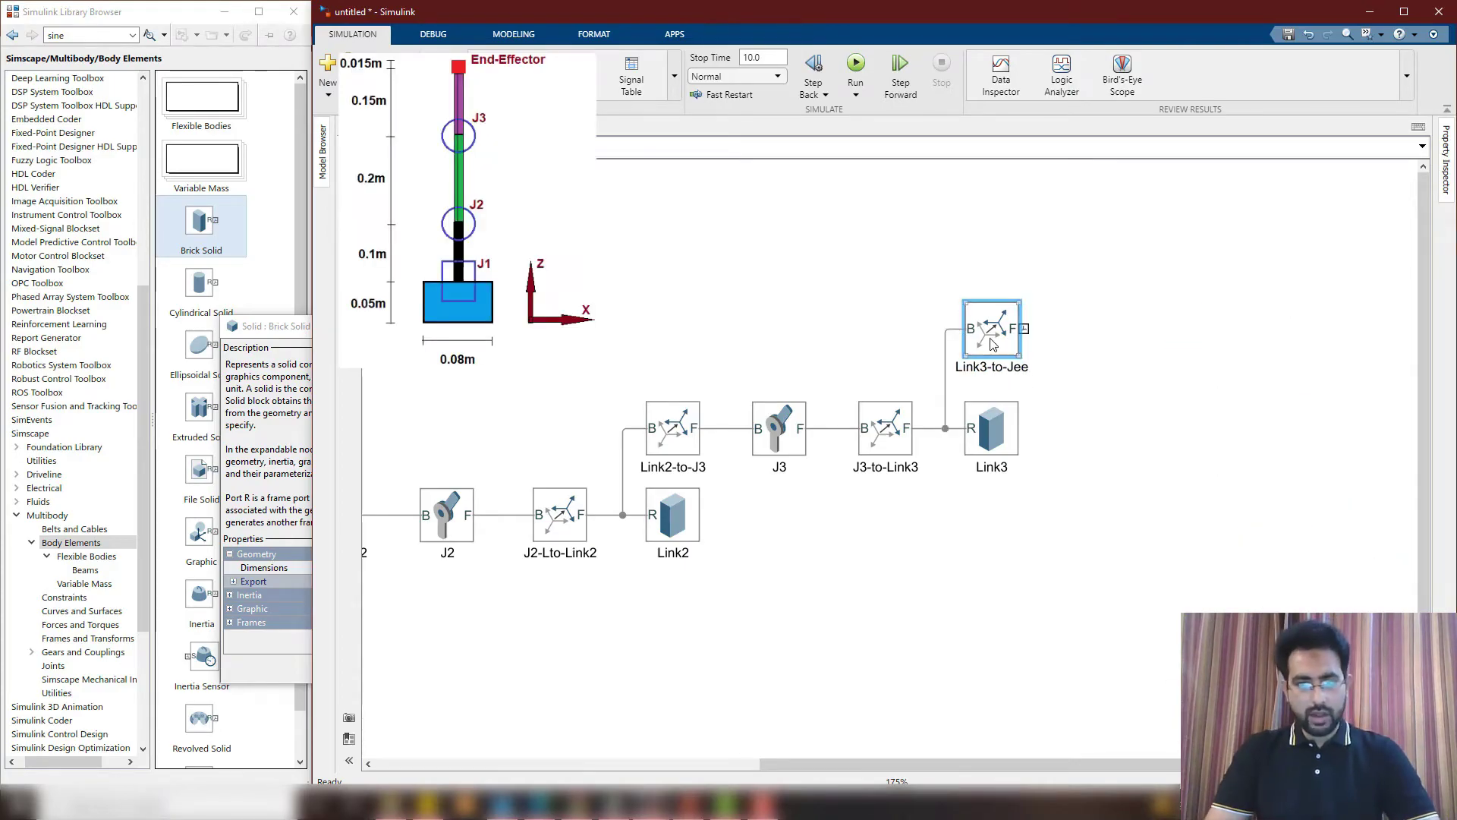
Check the Cartesian translation offset of the Link3-to-Jee transform and accept its properties
double_click(992, 342)
click(1037, 600)
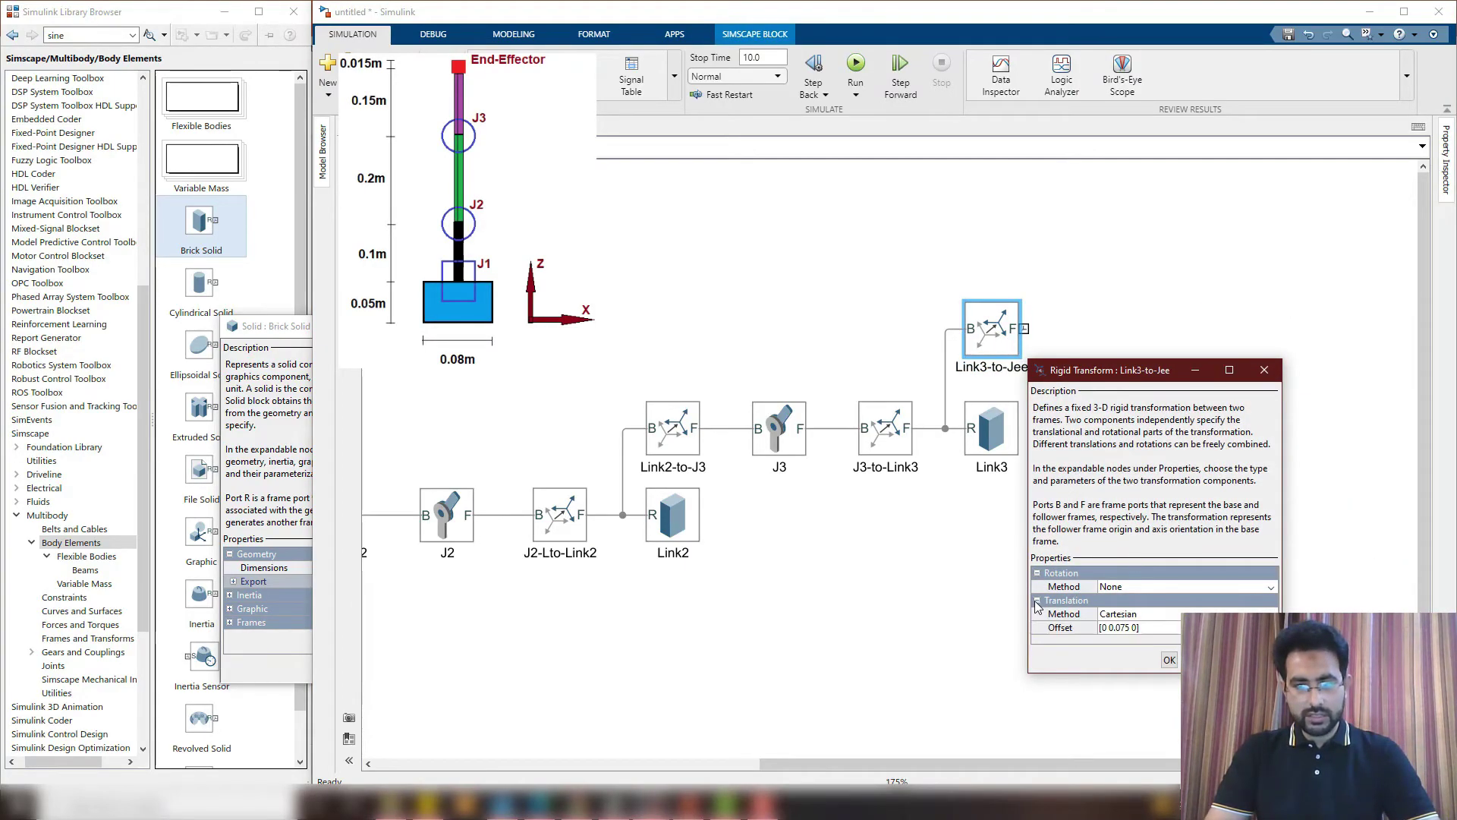
click(1170, 659)
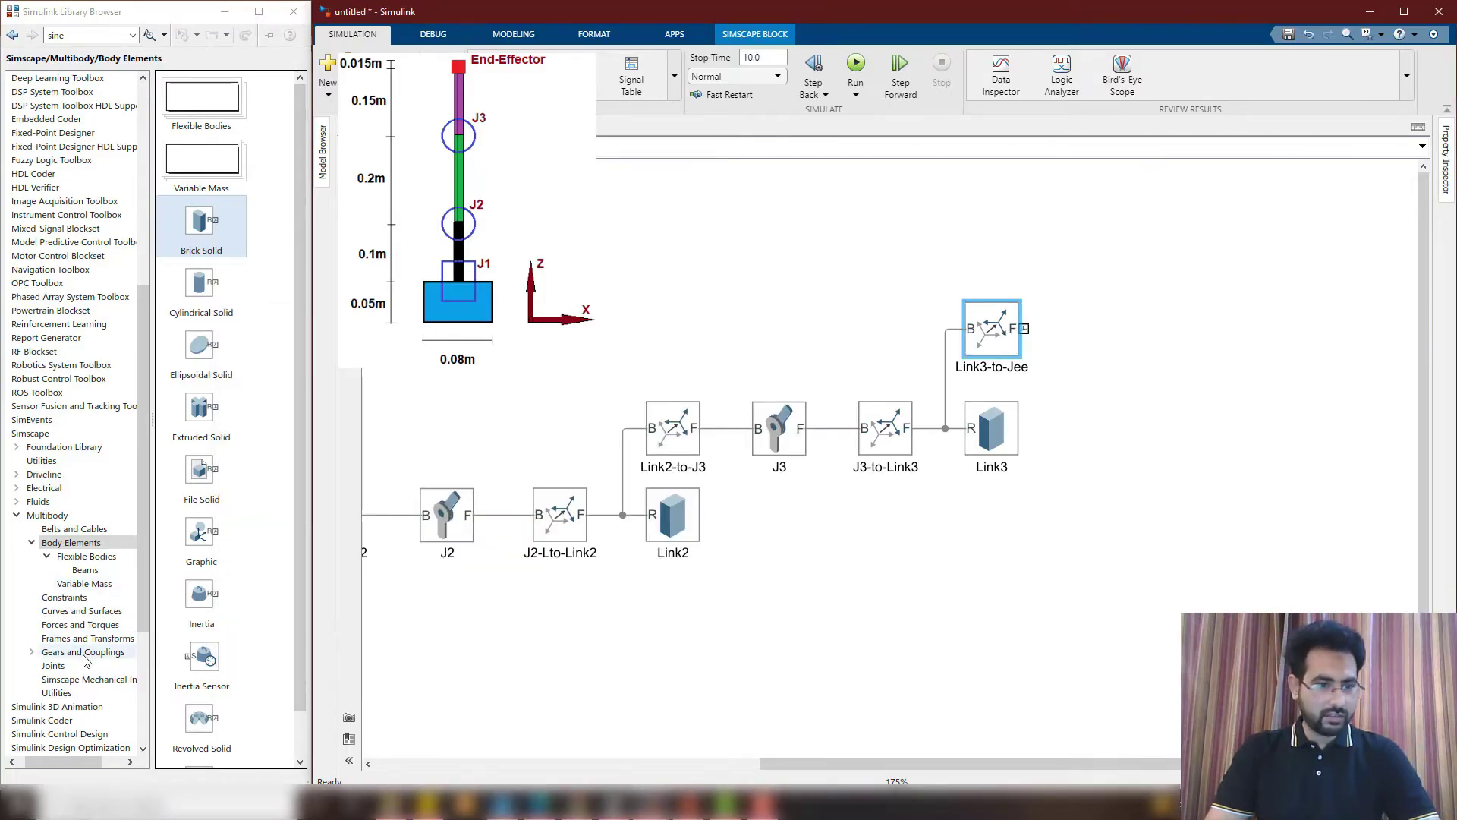
Add a Weld Joint from the Simscape Multibody joints library after Link3-to-Jee, and name it Jee
click(53, 666)
drag(195, 554, 1095, 327)
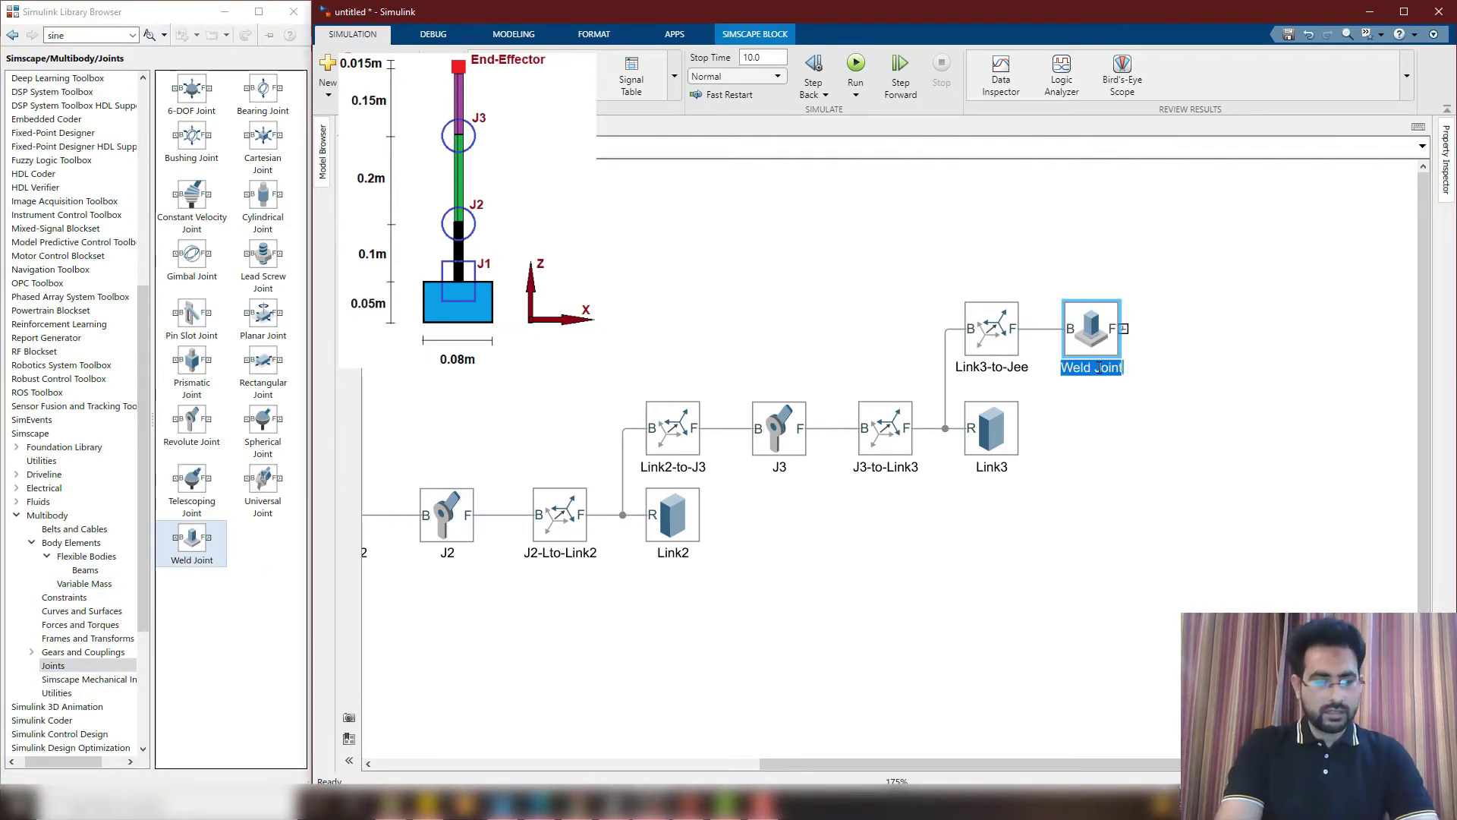
text(Jee)
click(1178, 487)
Copy the Link3-to-Jee transform to the output of the Jee weld joint and name the copy Jee-to-EE
click(1010, 357)
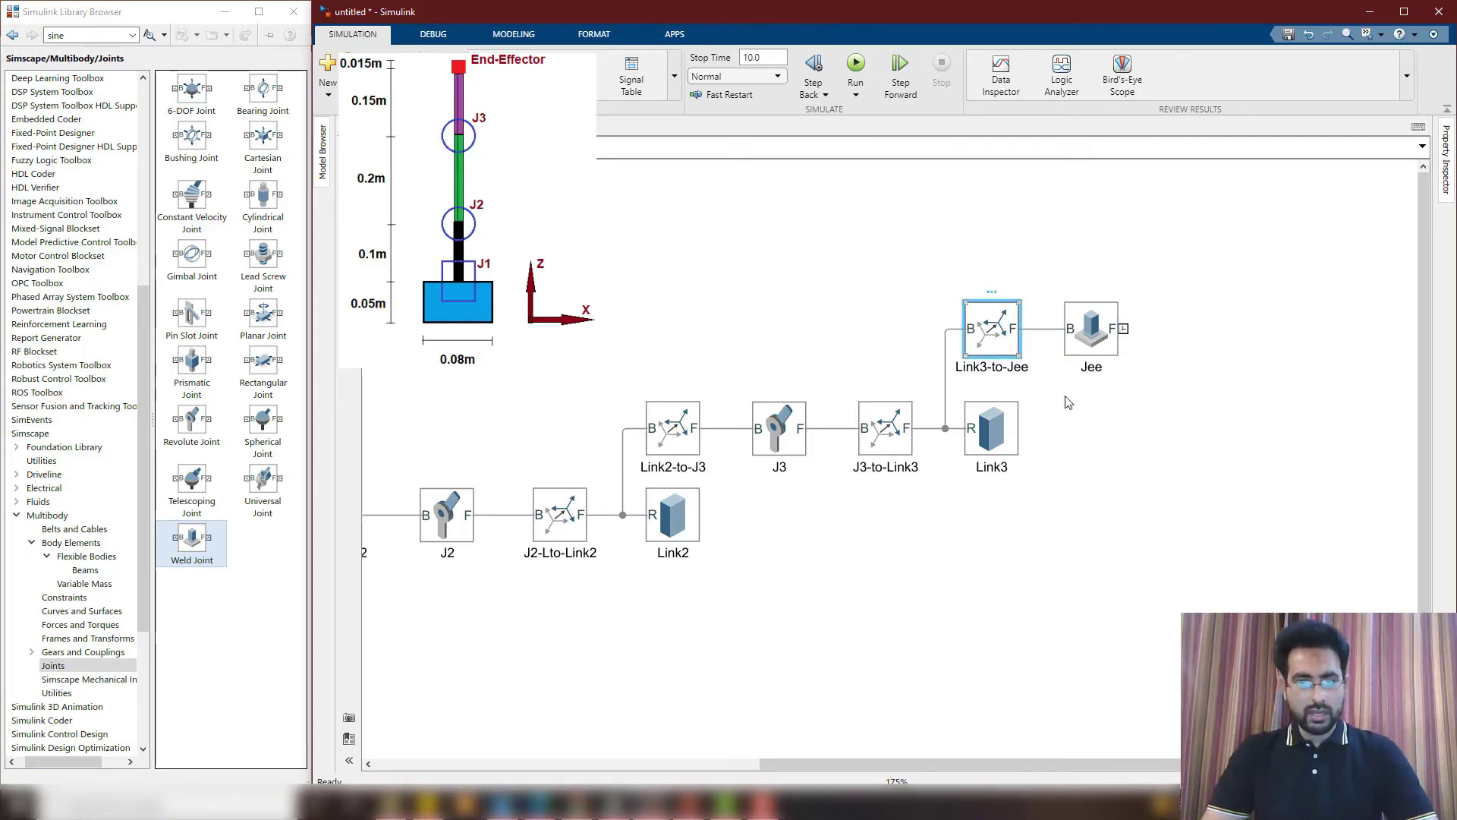
drag(1002, 342, 1204, 343)
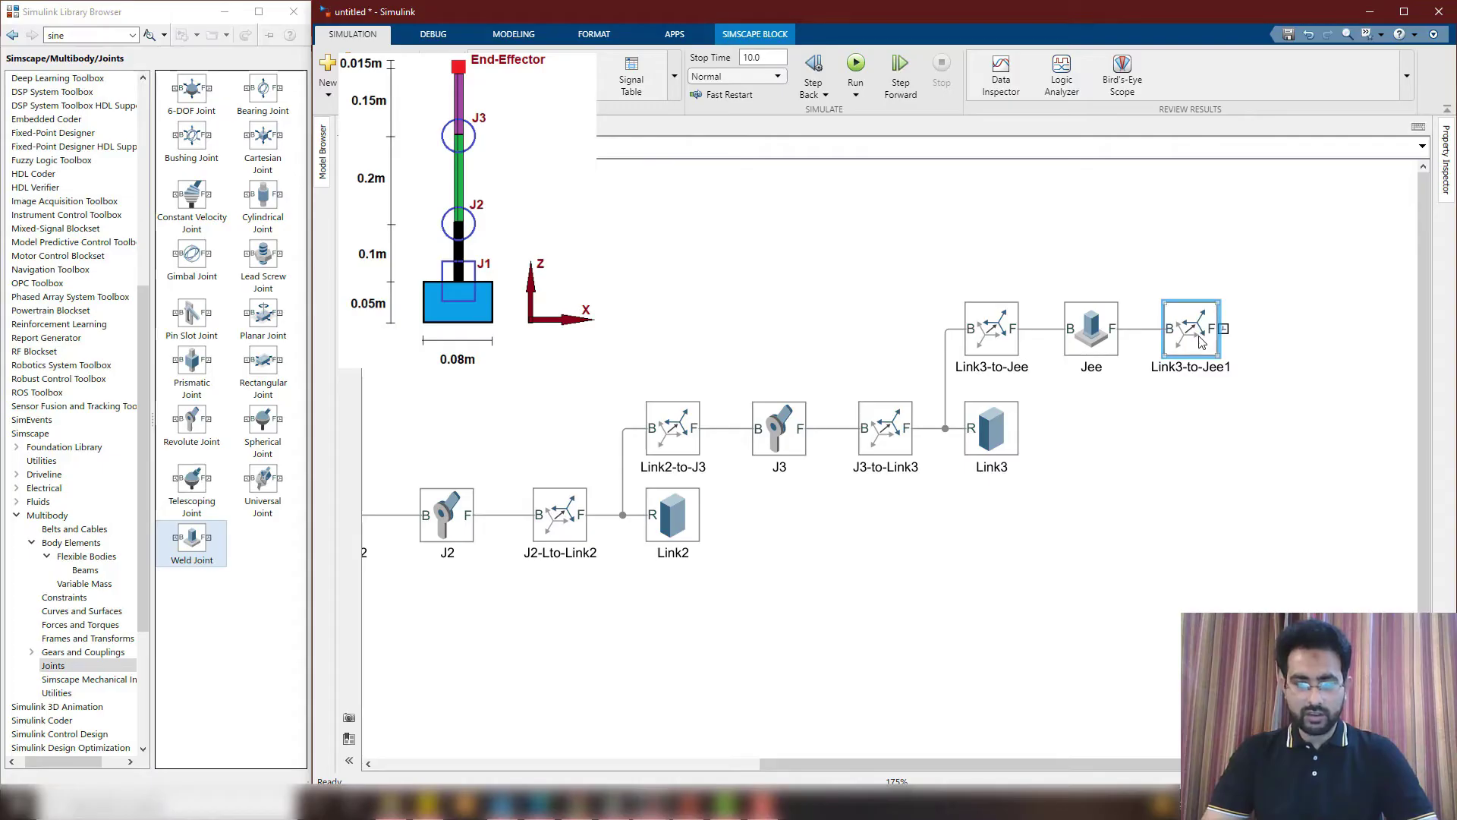
click(1184, 369)
key(ctrl+a)
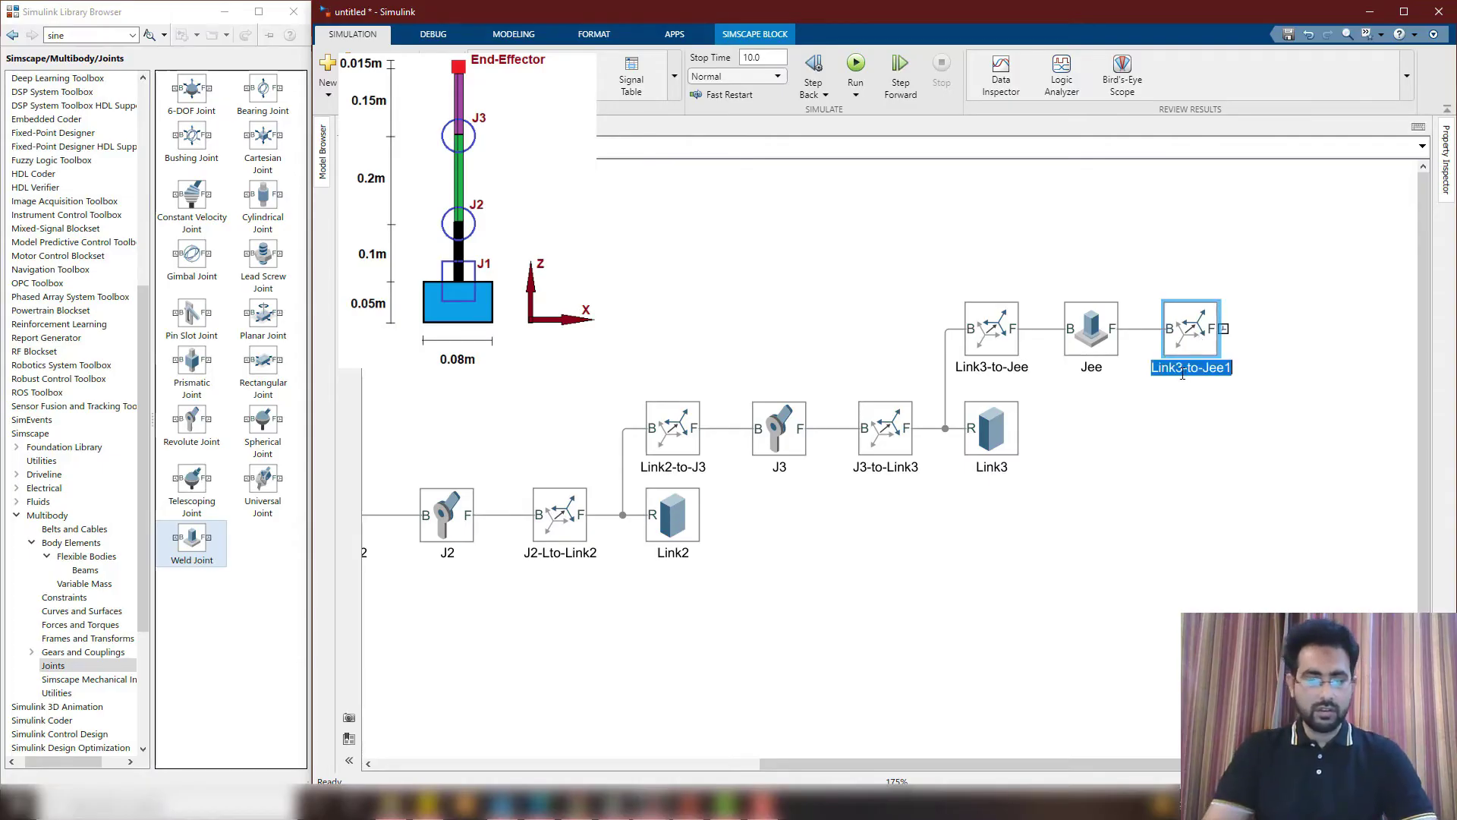
text(Jee-)
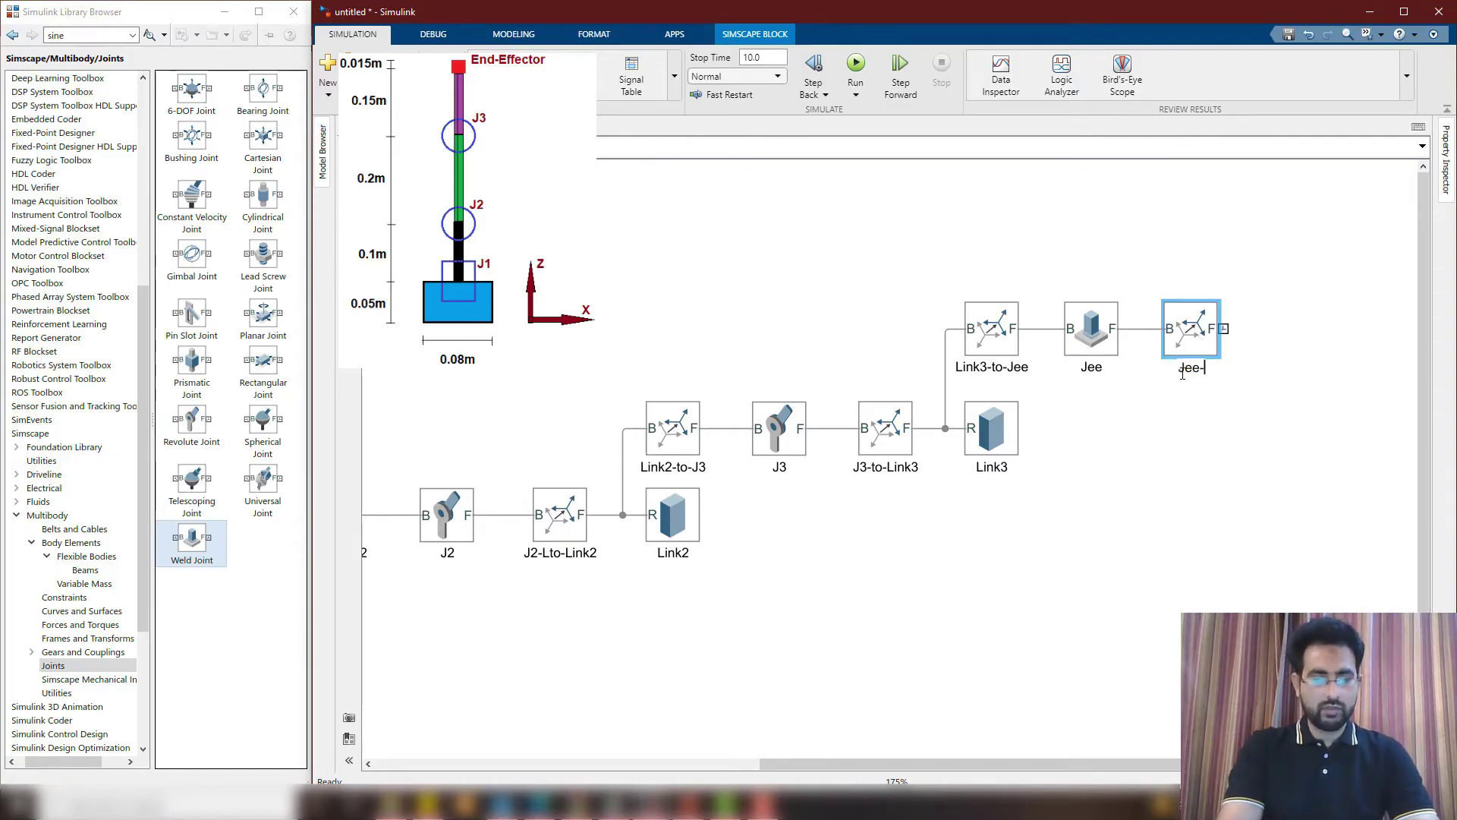
text(to-EE)
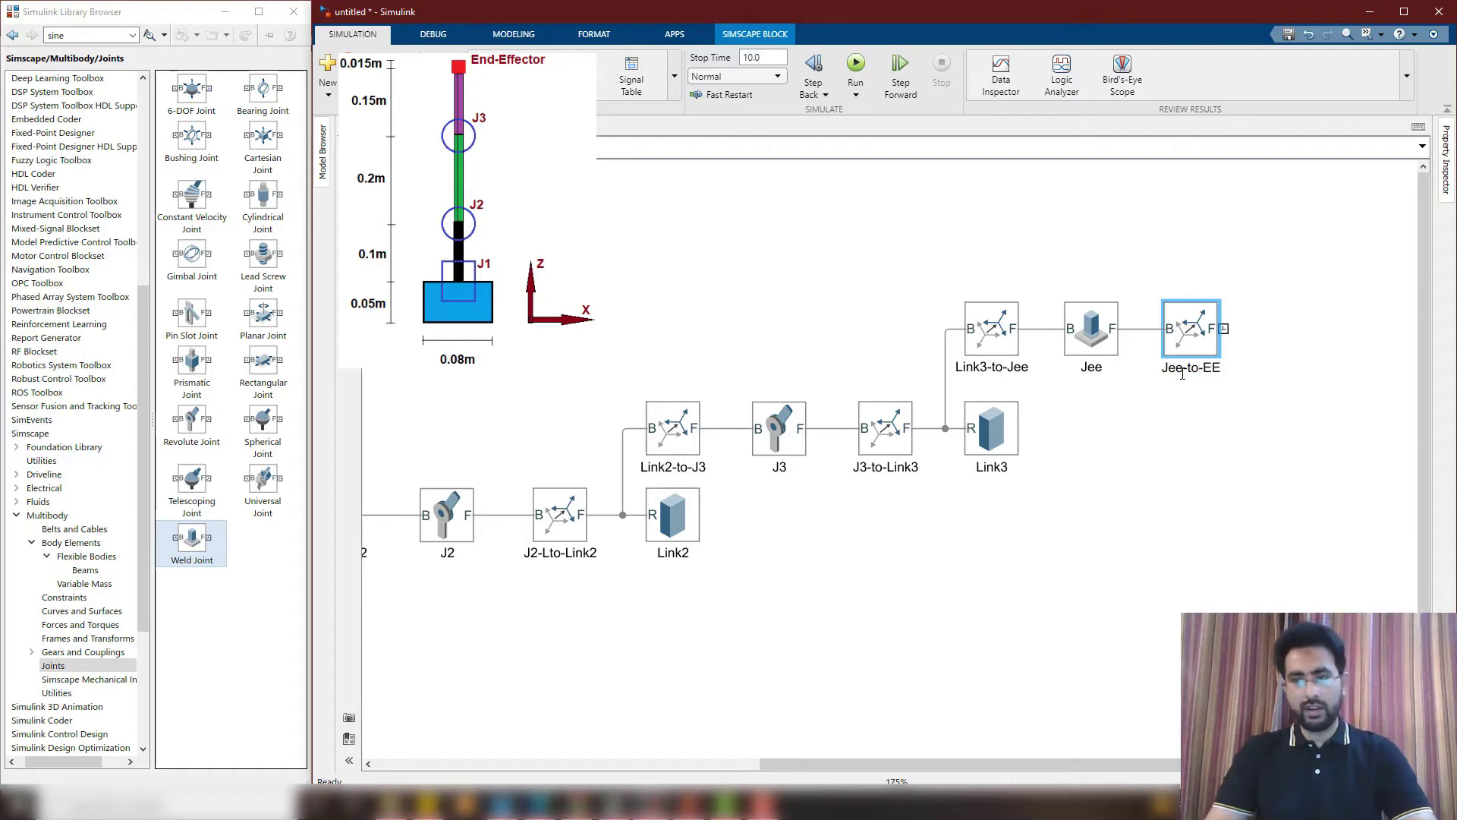
Copy the Link3 solid to the output of Jee-to-EE and set the copy's dimensions to [0.02 0.02 0.02] m
click(1003, 440)
drag(1003, 440, 1275, 353)
double_click(1273, 353)
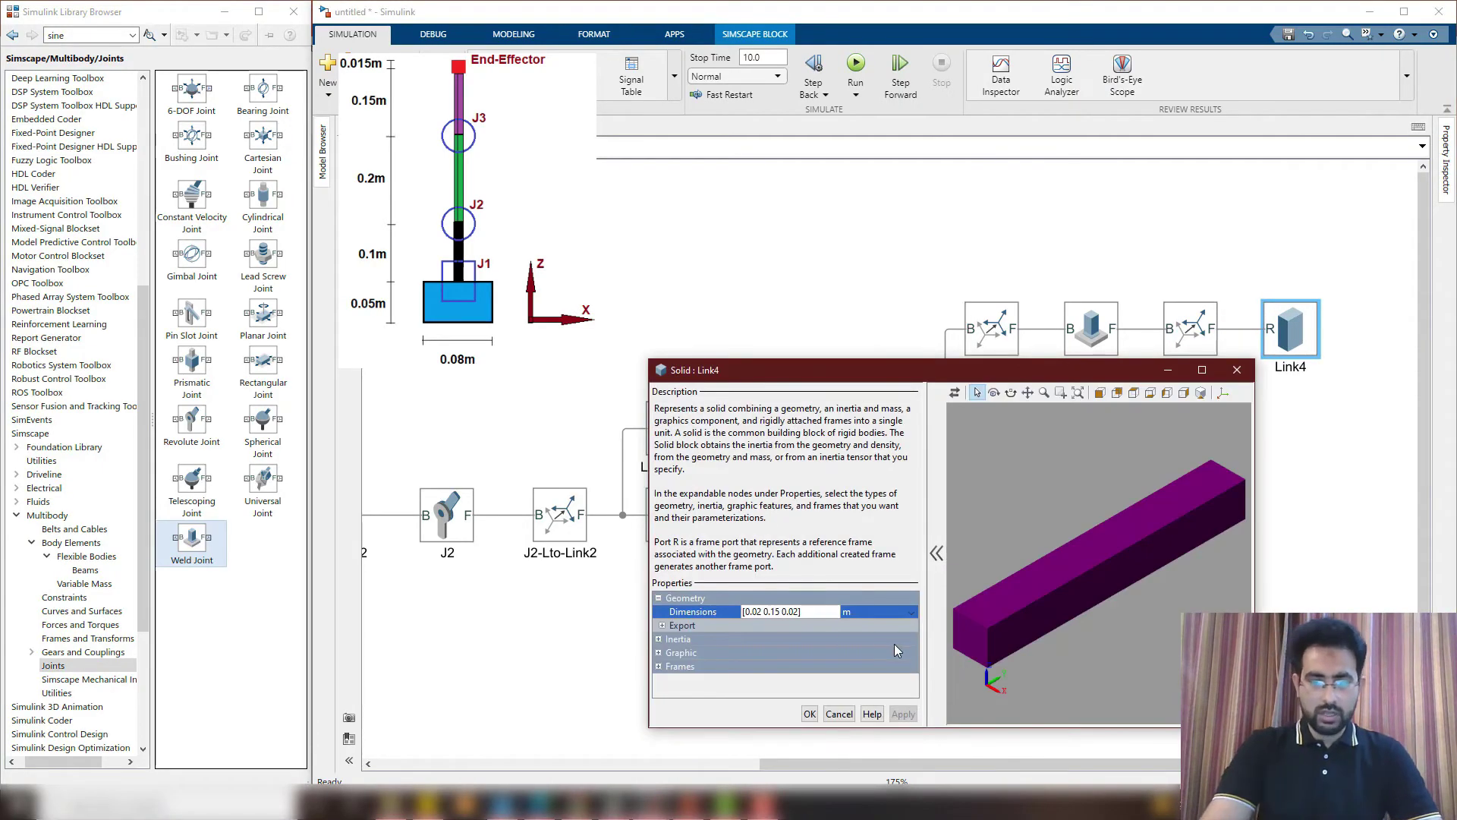
text(02)
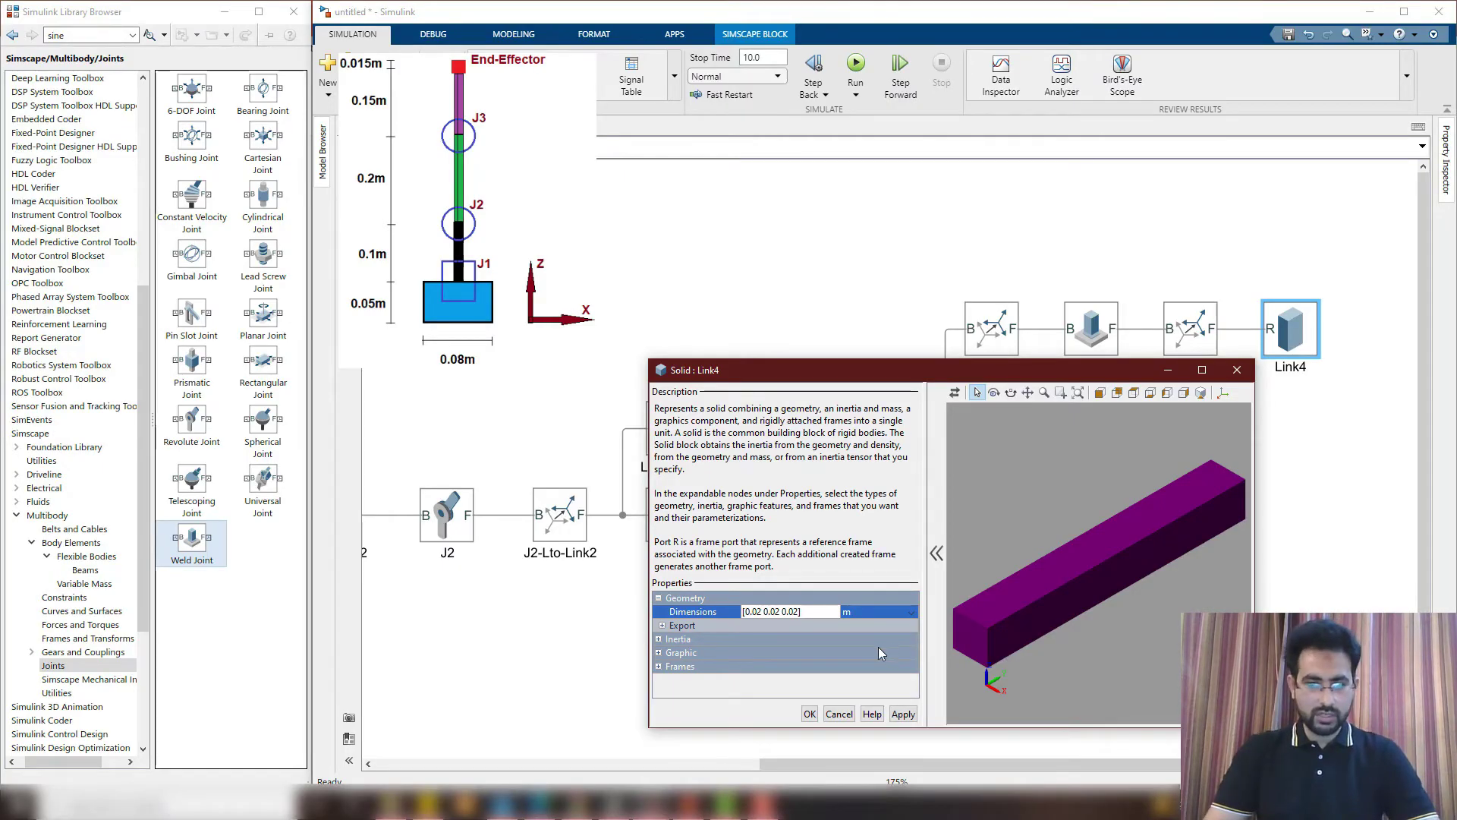
Set the end-effector solid's simple graphic colour to red and accept the block's properties
click(670, 657)
click(659, 653)
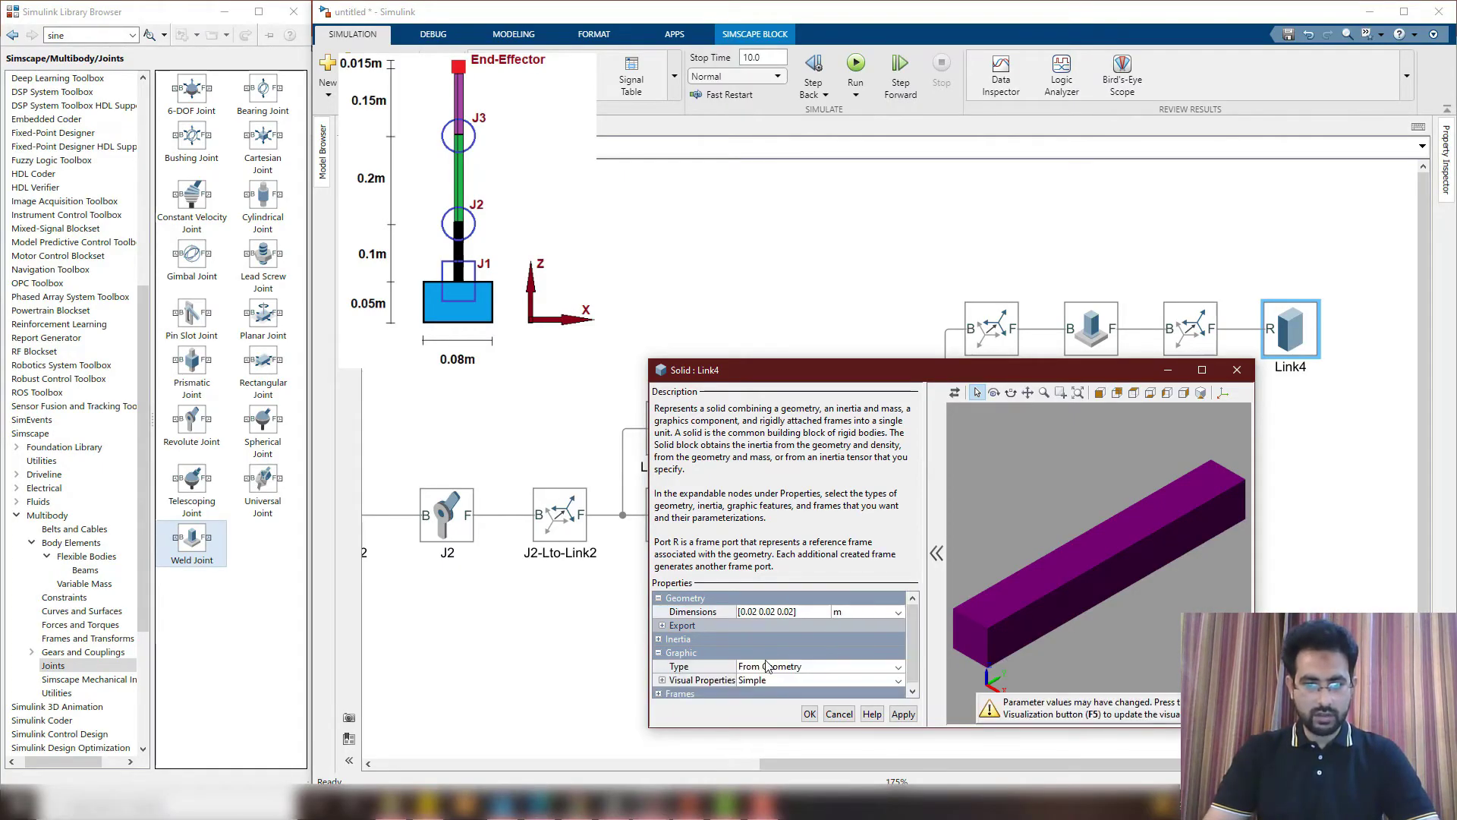
click(662, 680)
click(829, 694)
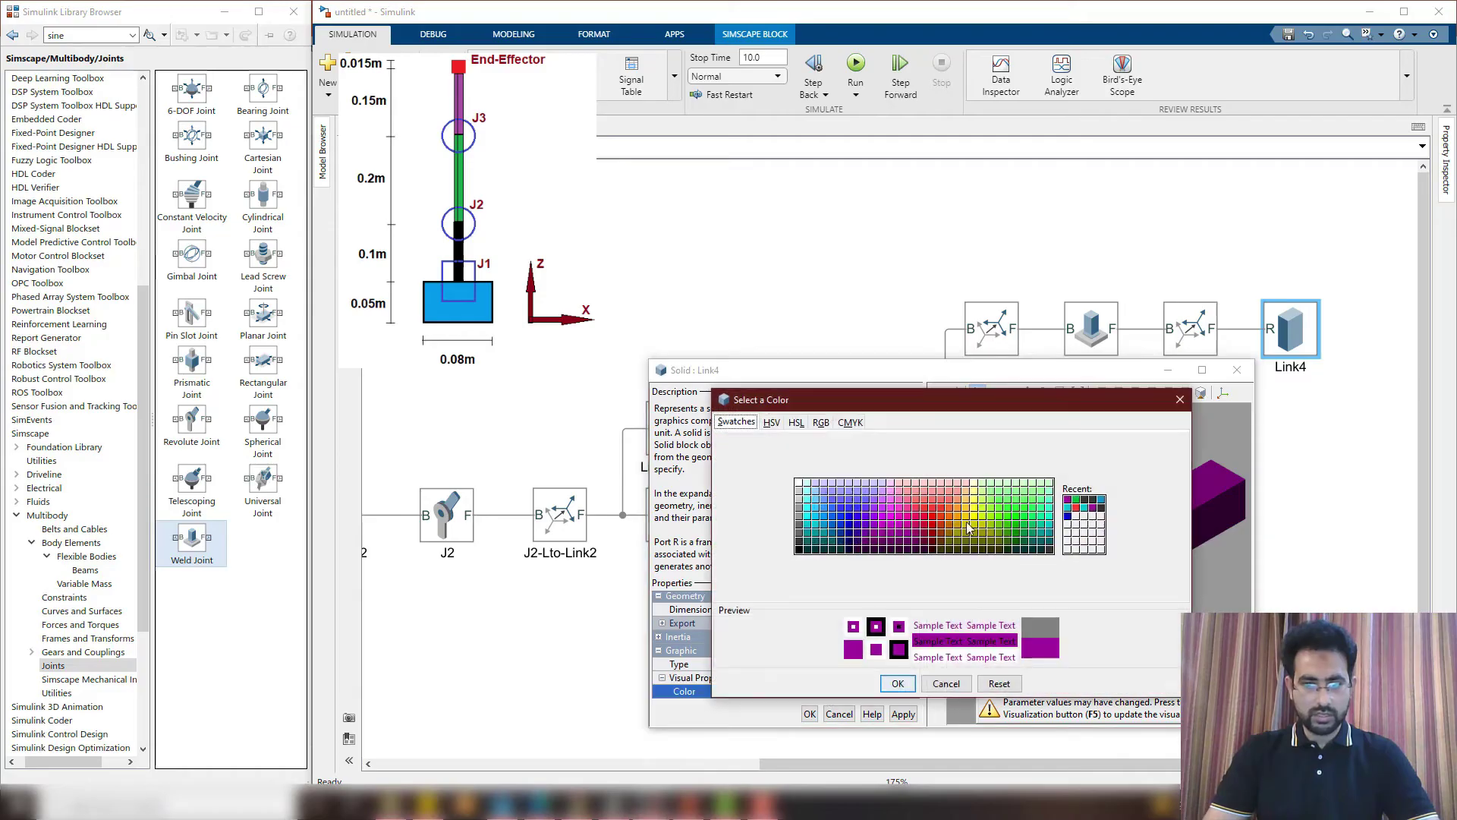
click(925, 514)
click(898, 683)
click(809, 713)
Adjust the Cartesian translation offset of the Jee-to-EE transform for the end-effector, accept it, and name the attached solid EE
double_click(1190, 334)
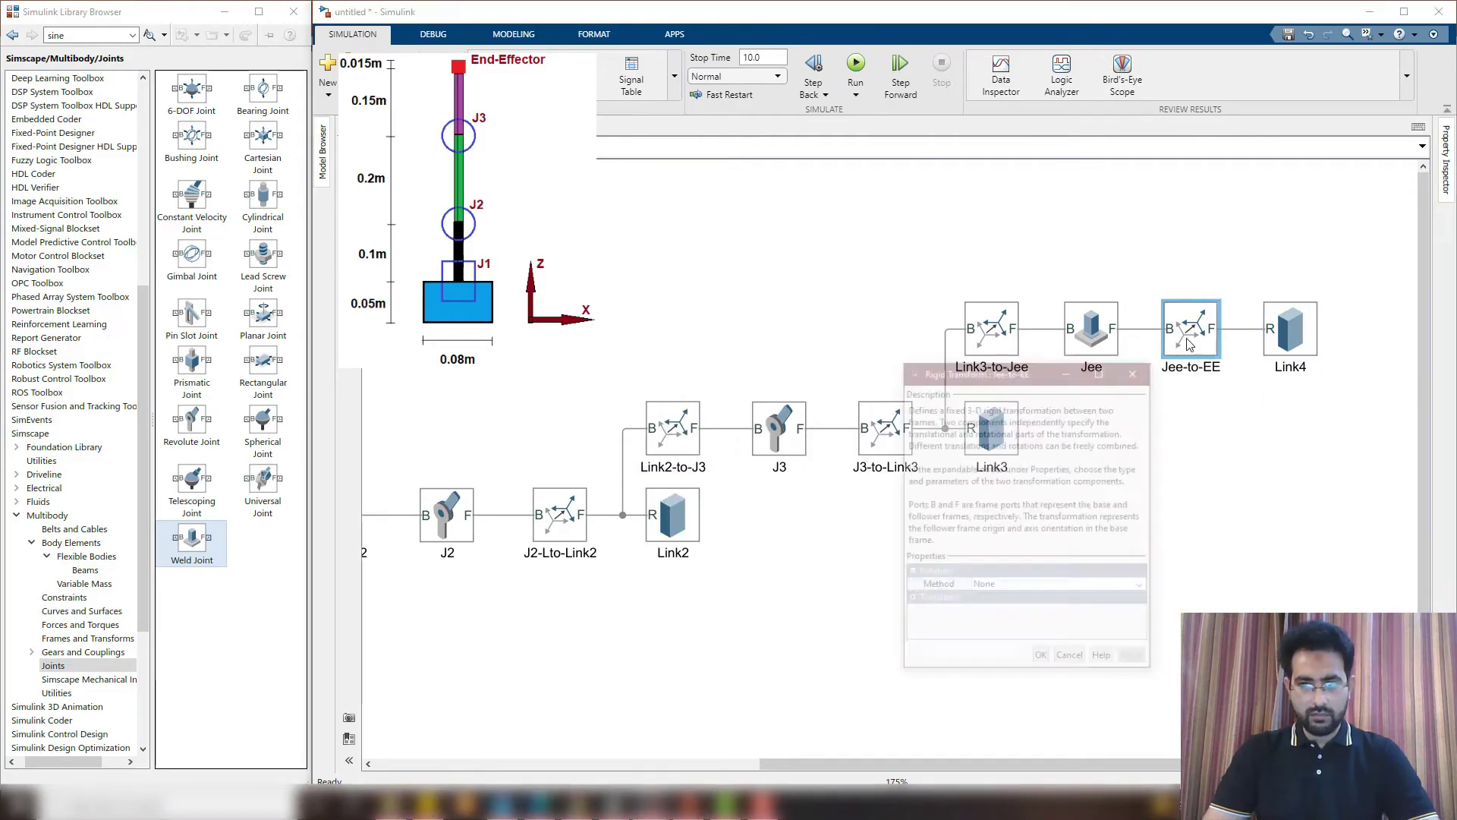
click(909, 601)
click(994, 627)
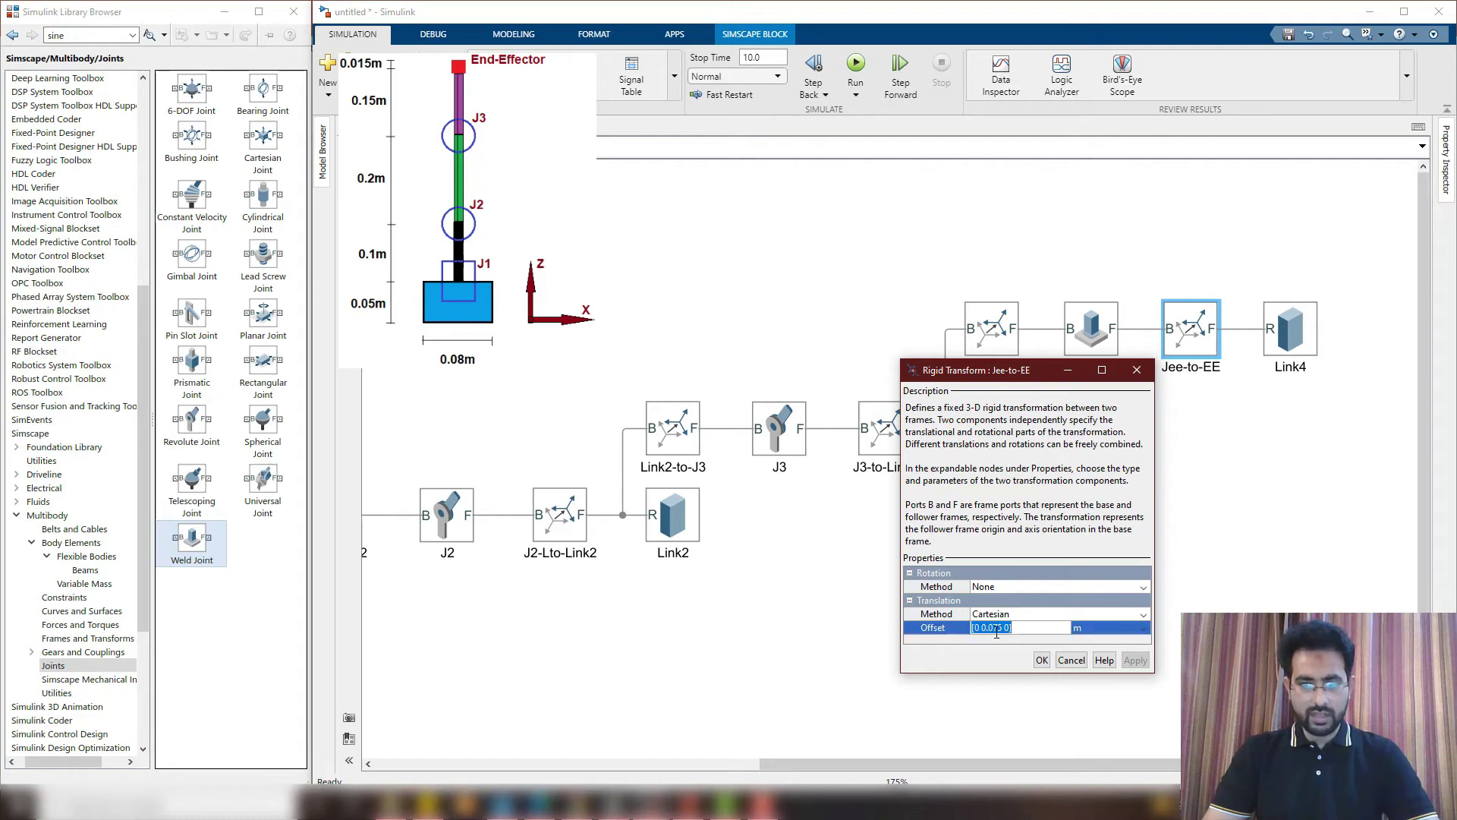
click(994, 629)
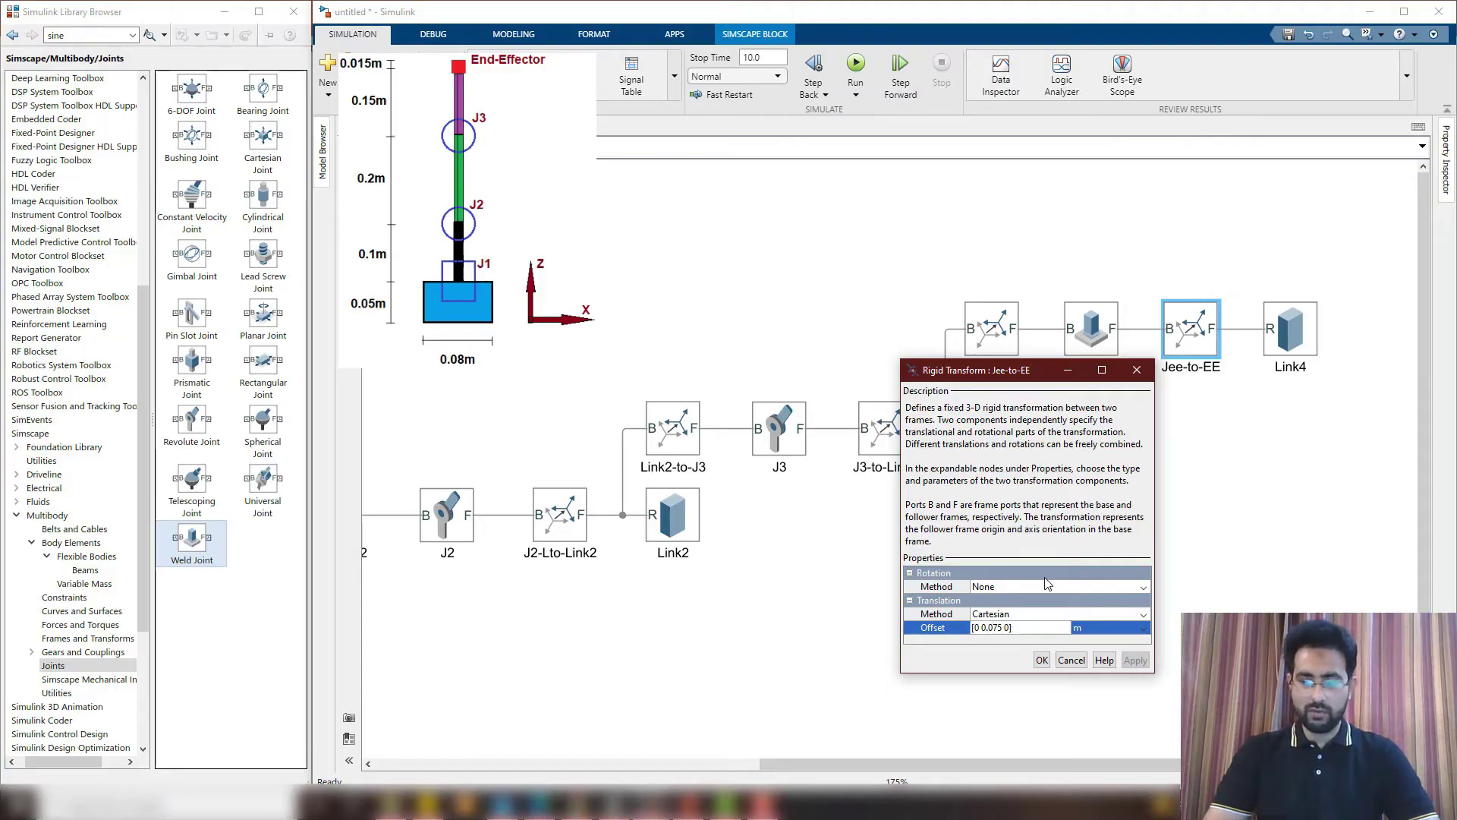
click(1042, 659)
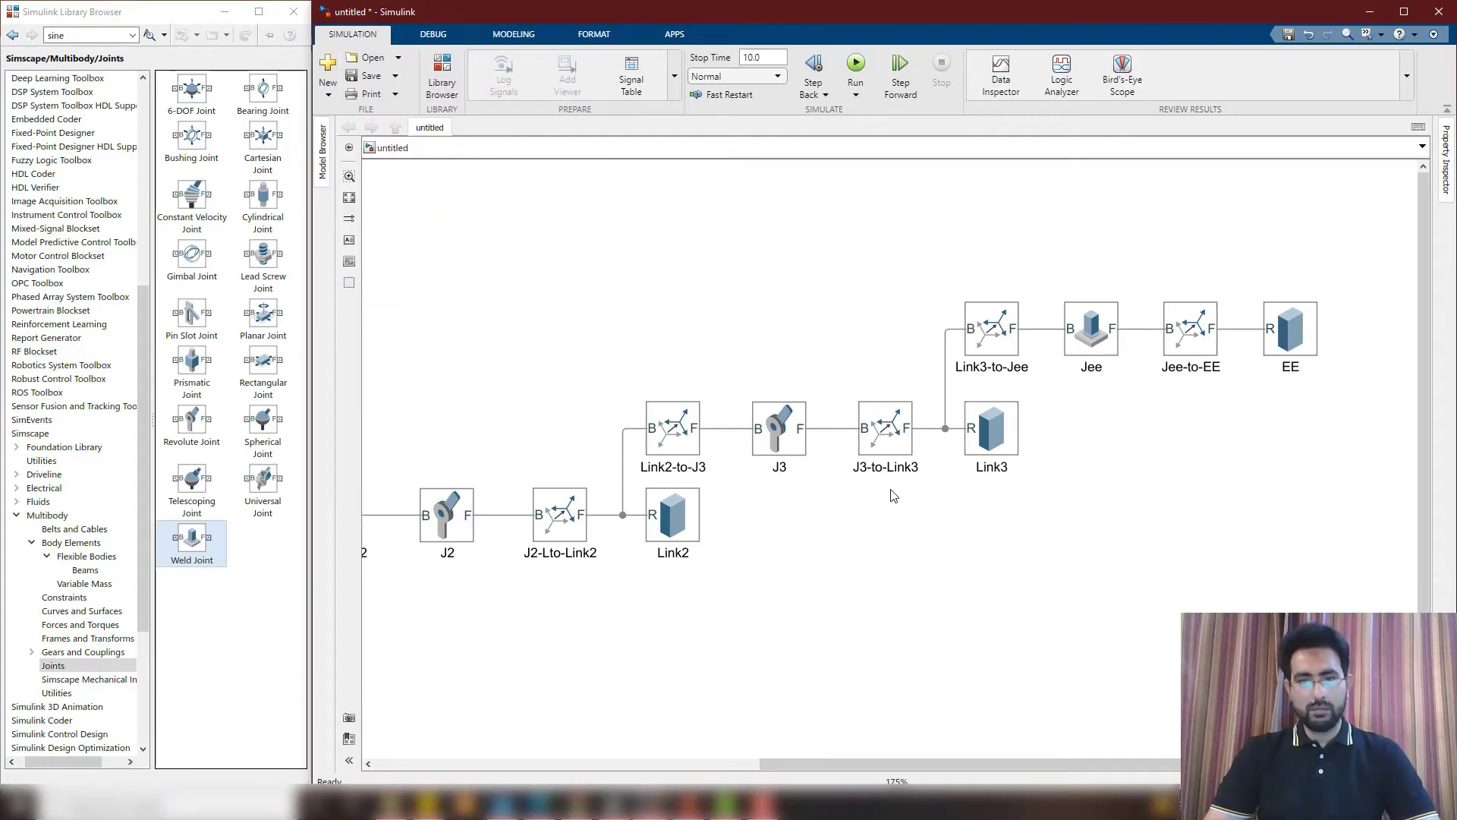
Run the simulation of the completed arm model to view it in Mechanics Explorer
scroll(888, 497, down, 1)
scroll(869, 759, down, 2)
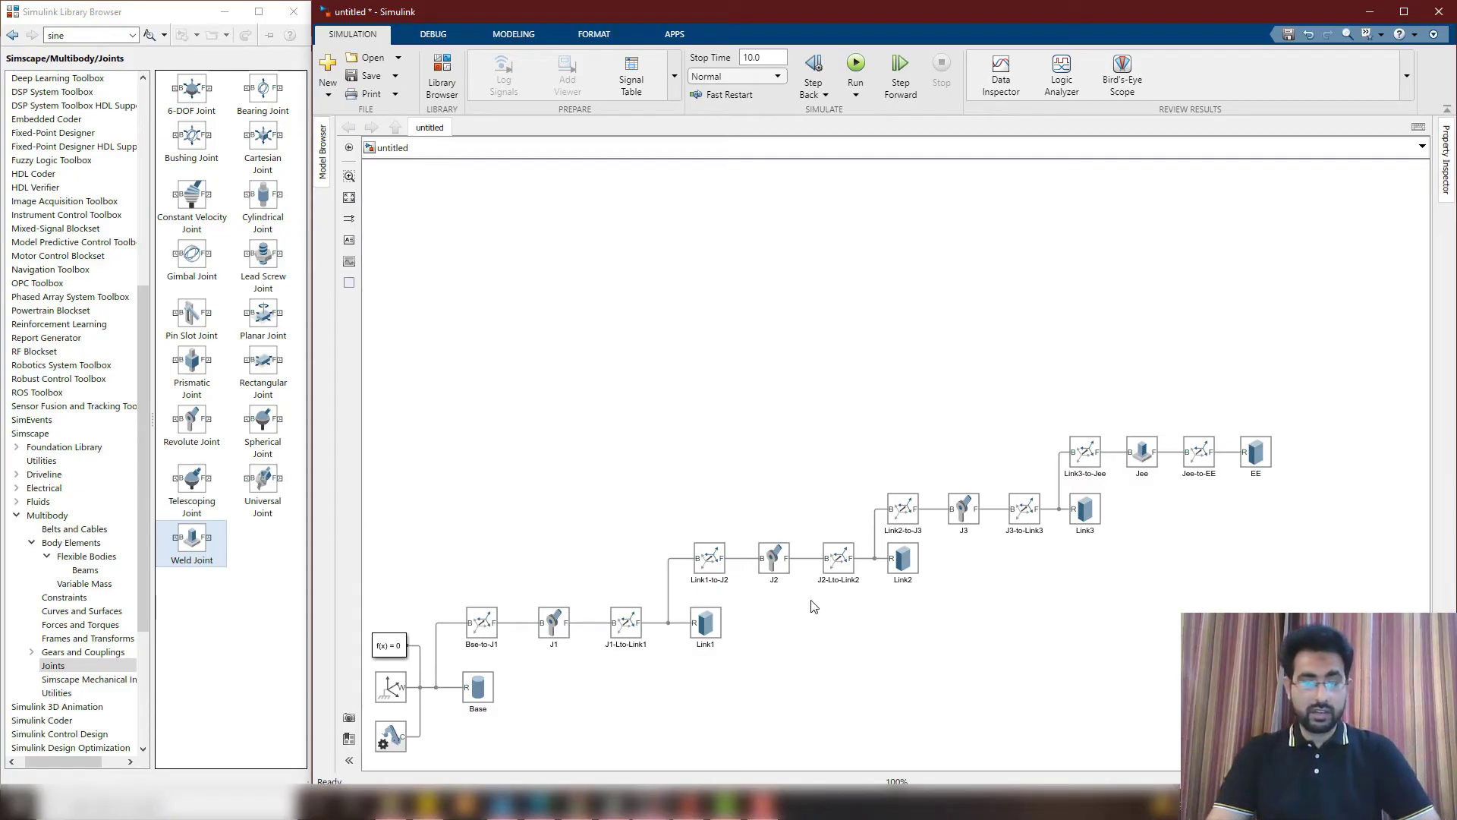
click(851, 68)
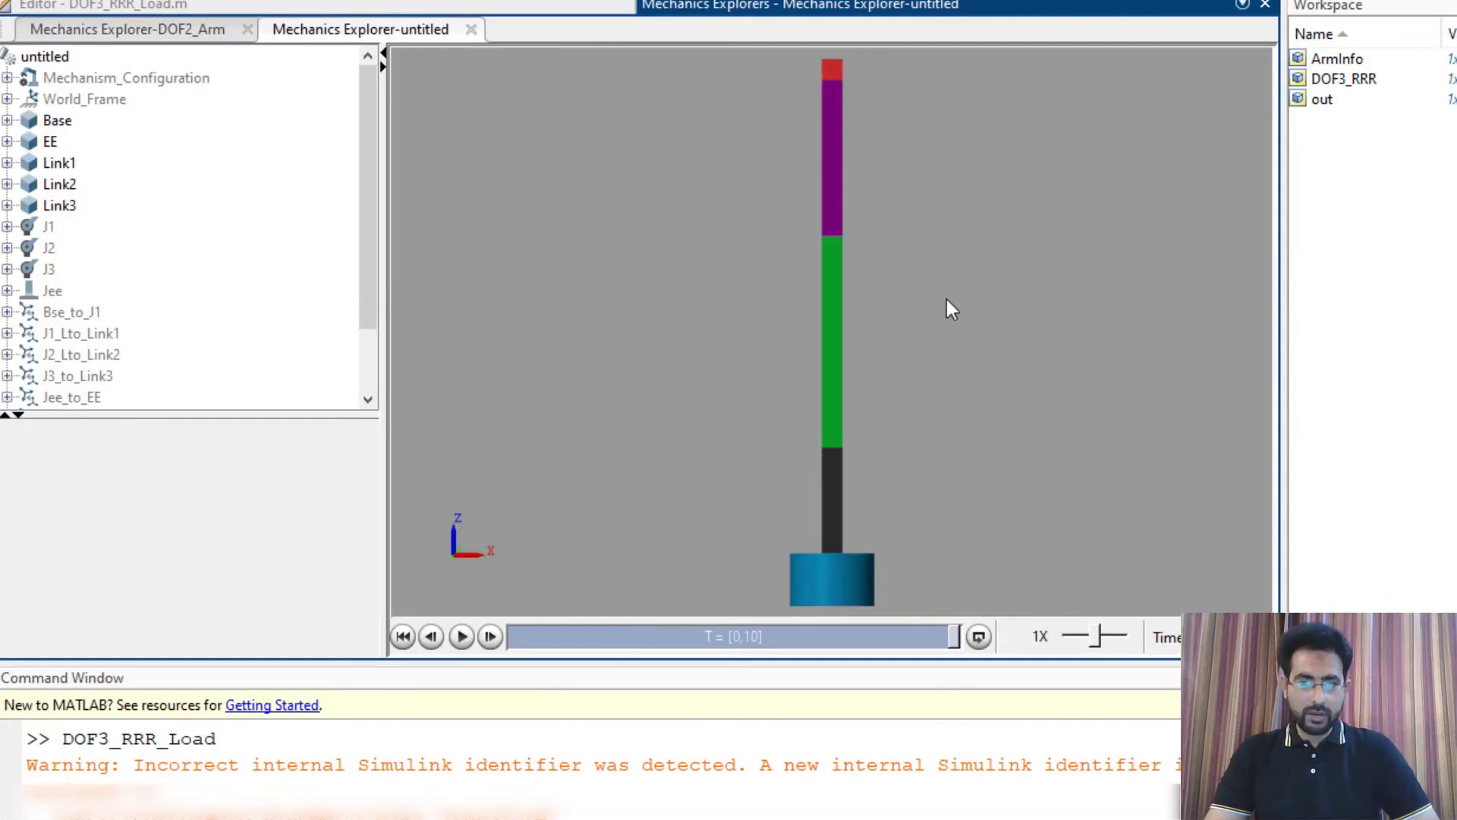
Examine the dimensions and frames of Link1, Base, J1, Link2 and J2 on the simulated arm
click(844, 473)
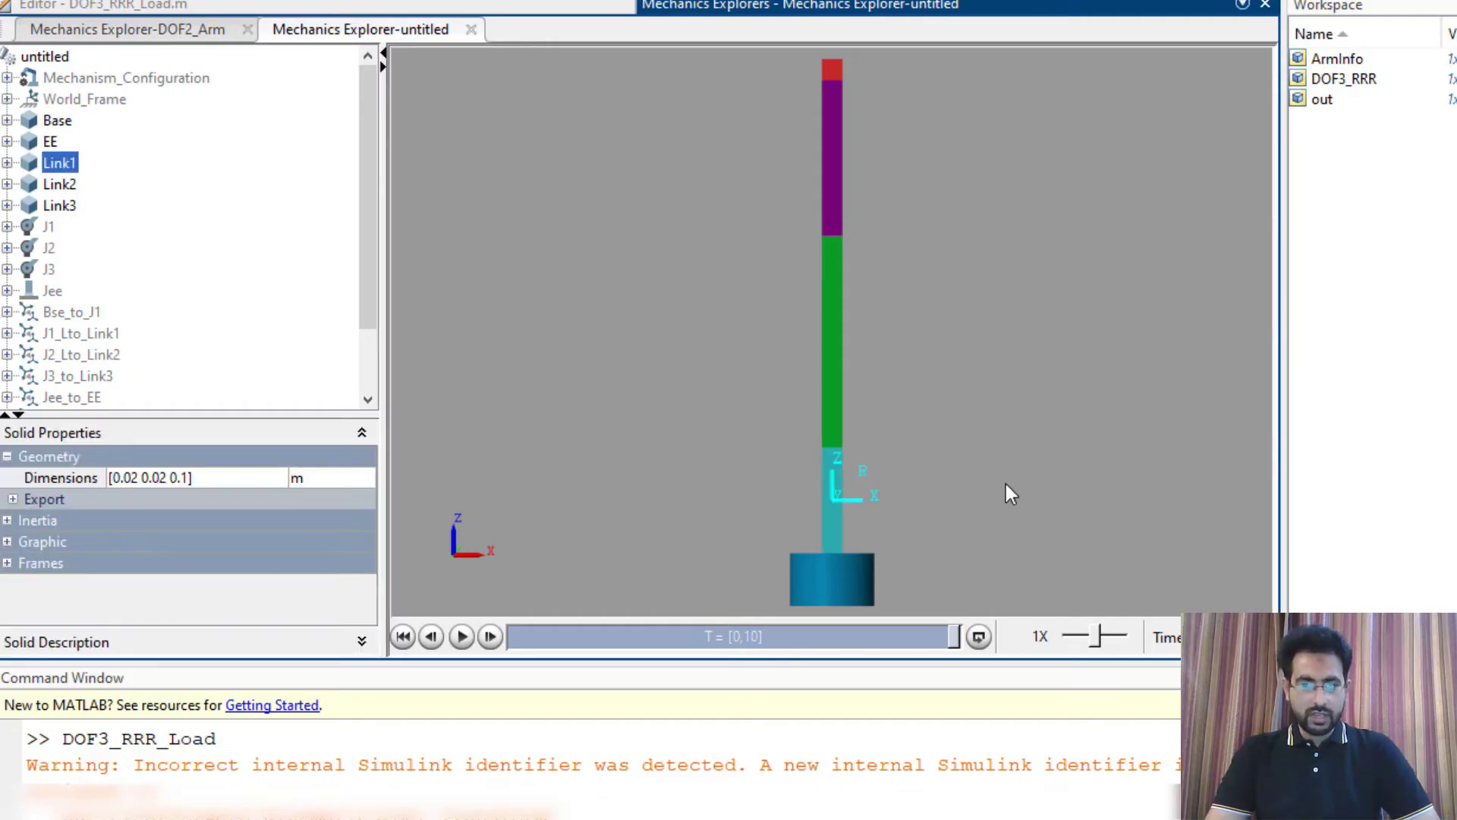
click(865, 574)
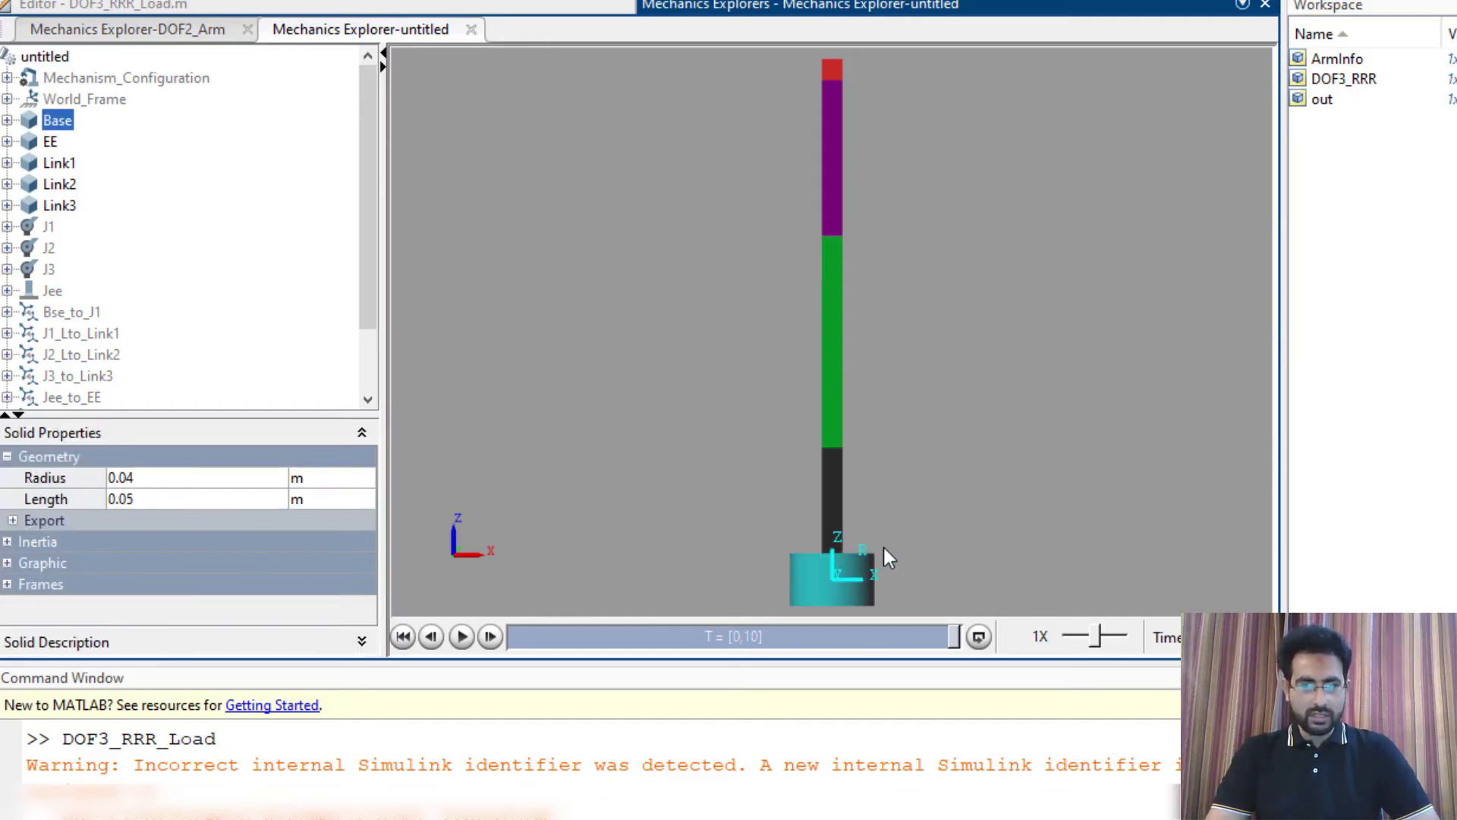
click(902, 516)
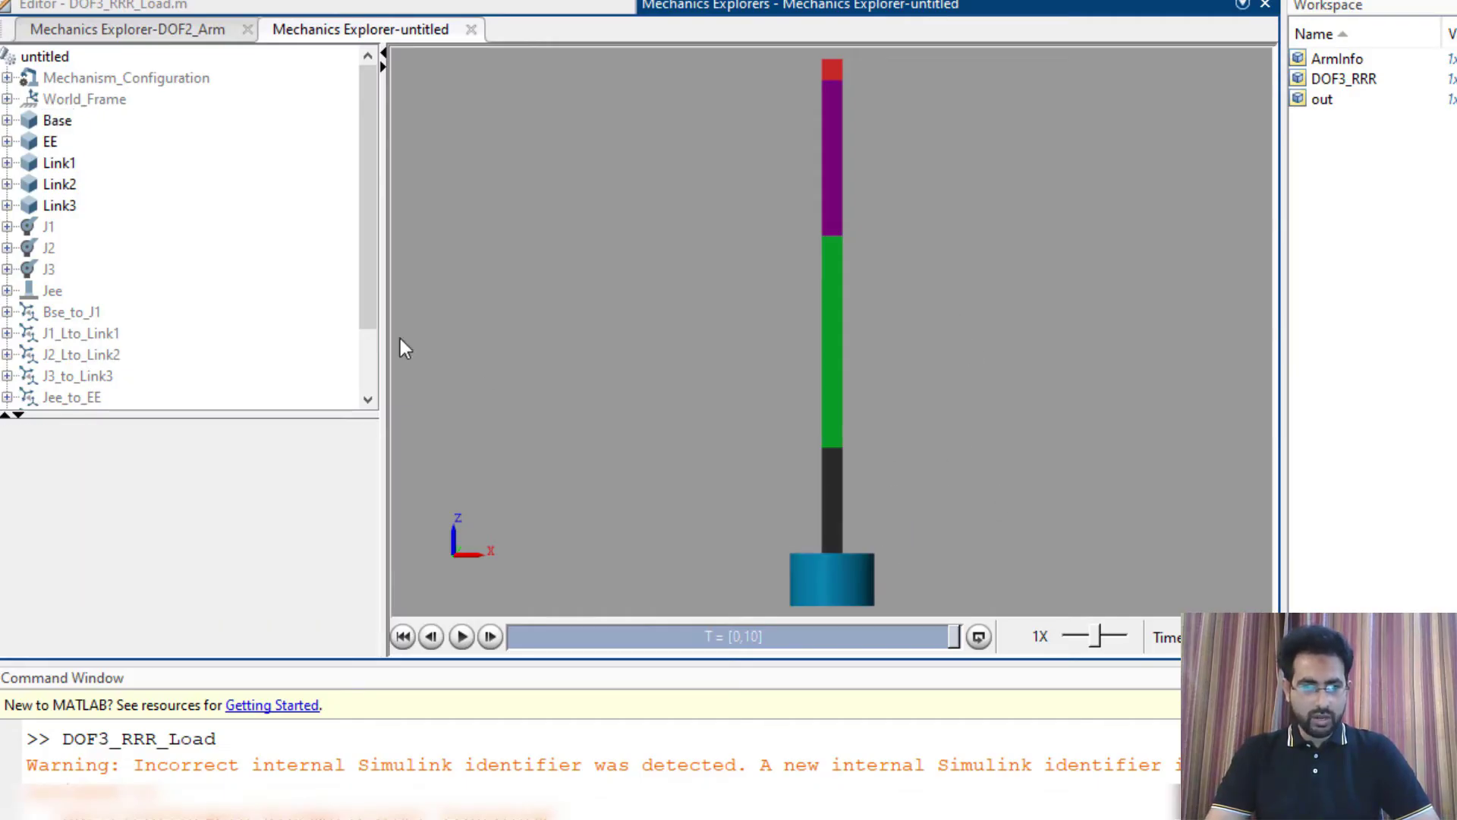
click(49, 227)
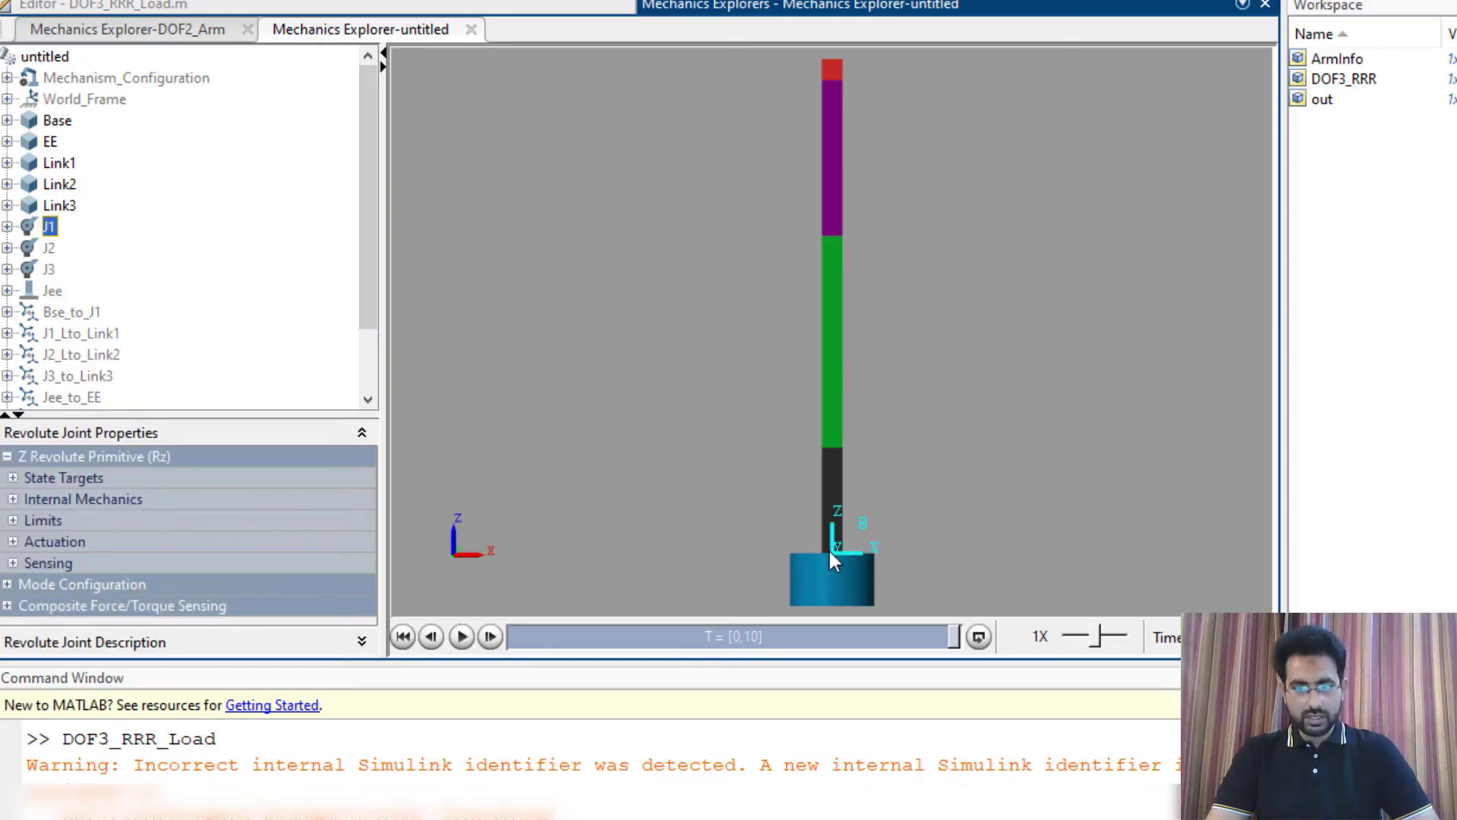
click(830, 489)
click(837, 489)
click(831, 358)
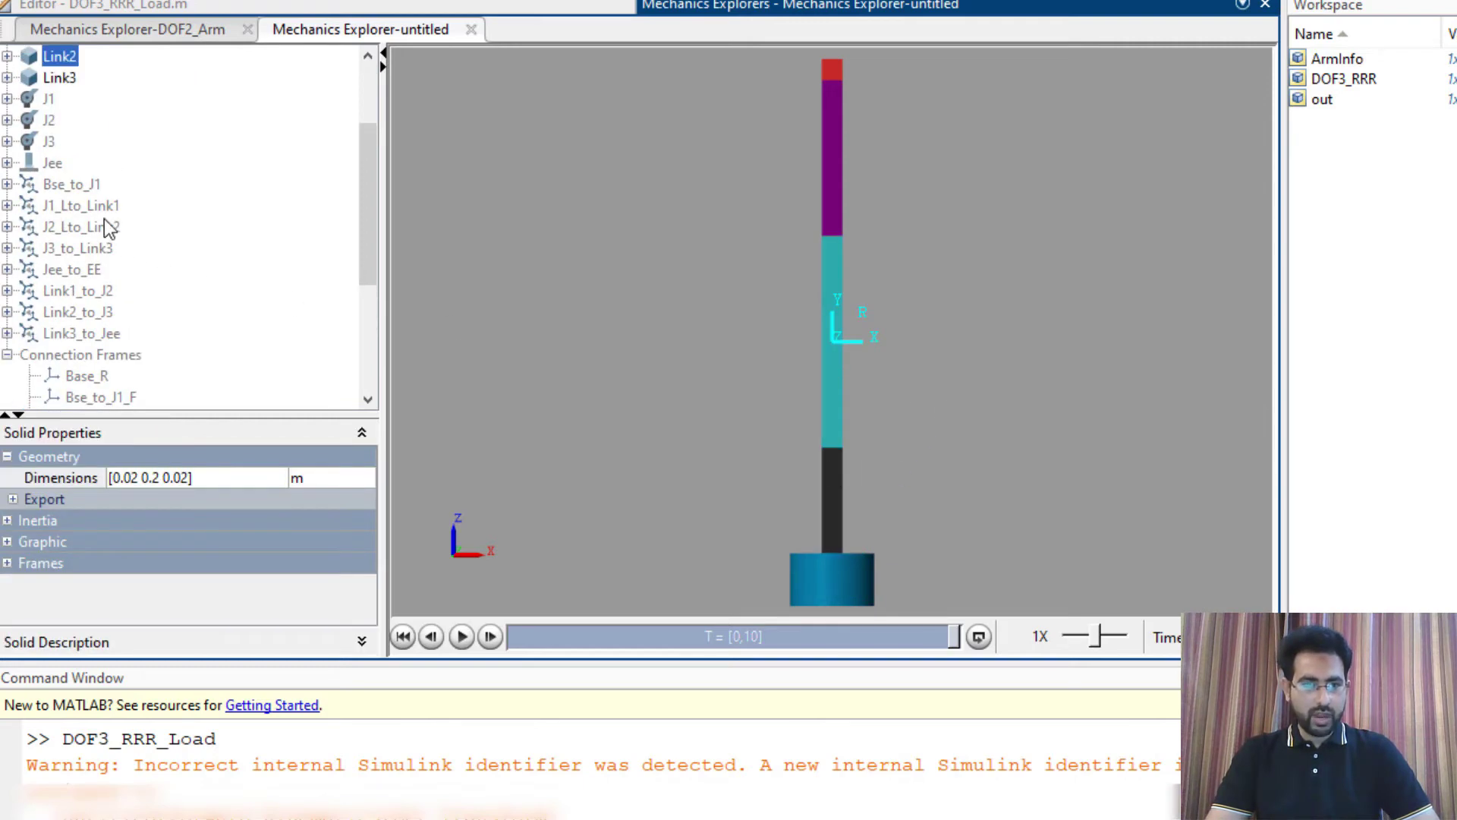
click(49, 121)
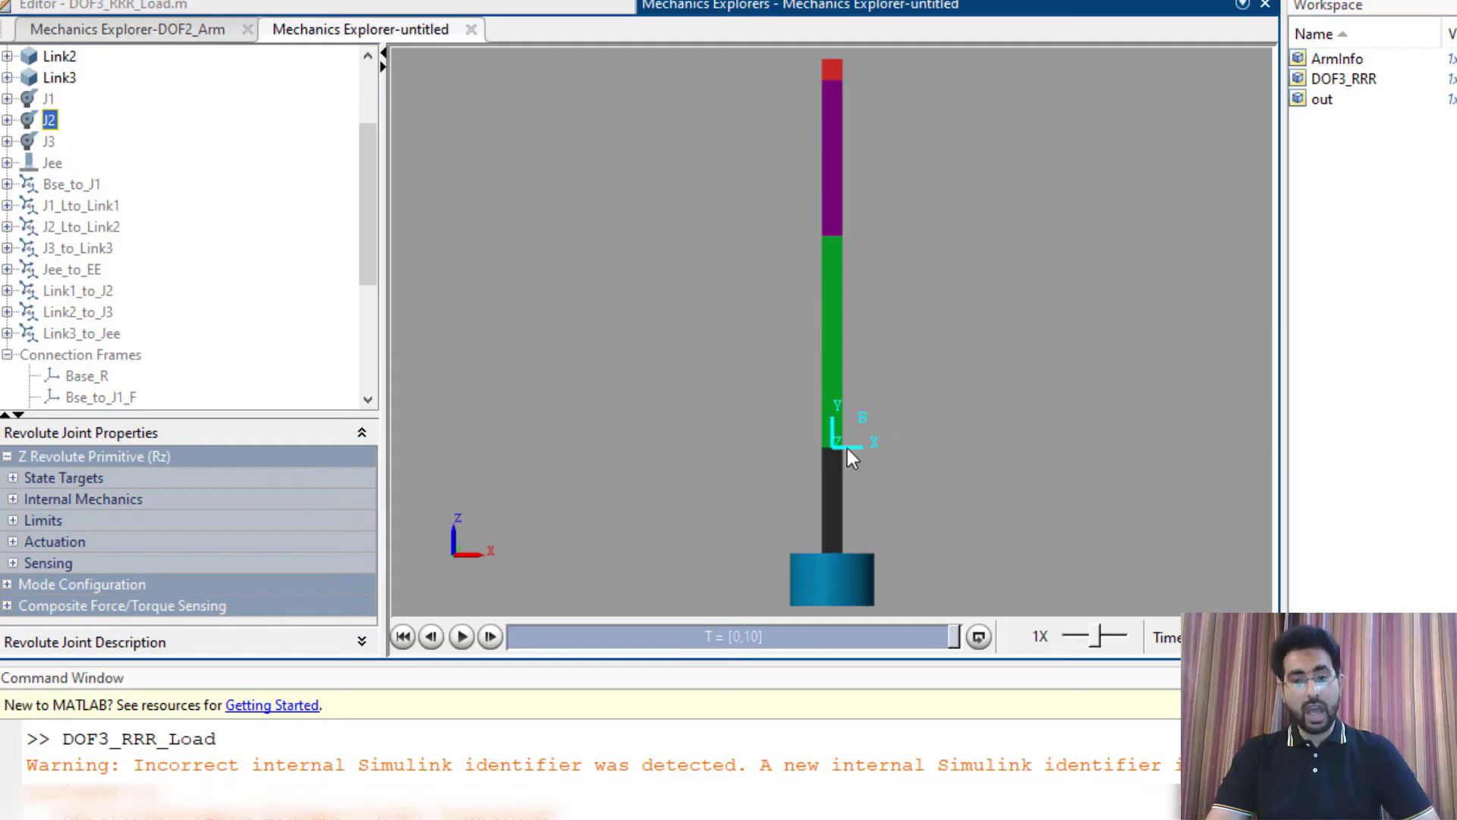
Show the arm in an isometric view and examine the axes of the J2 joint frame up close
right_click(971, 390)
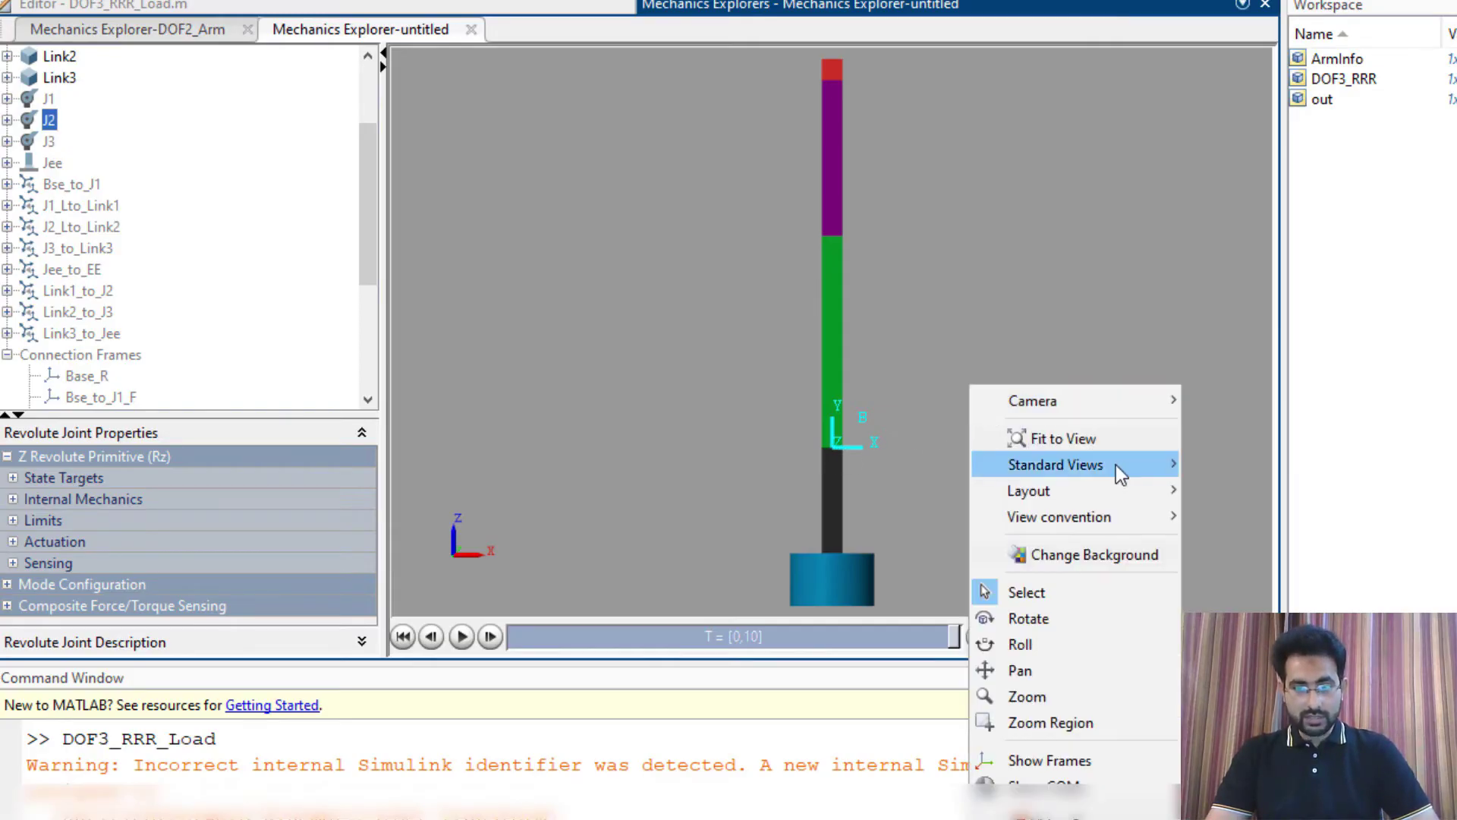
mouse_move(1116, 466)
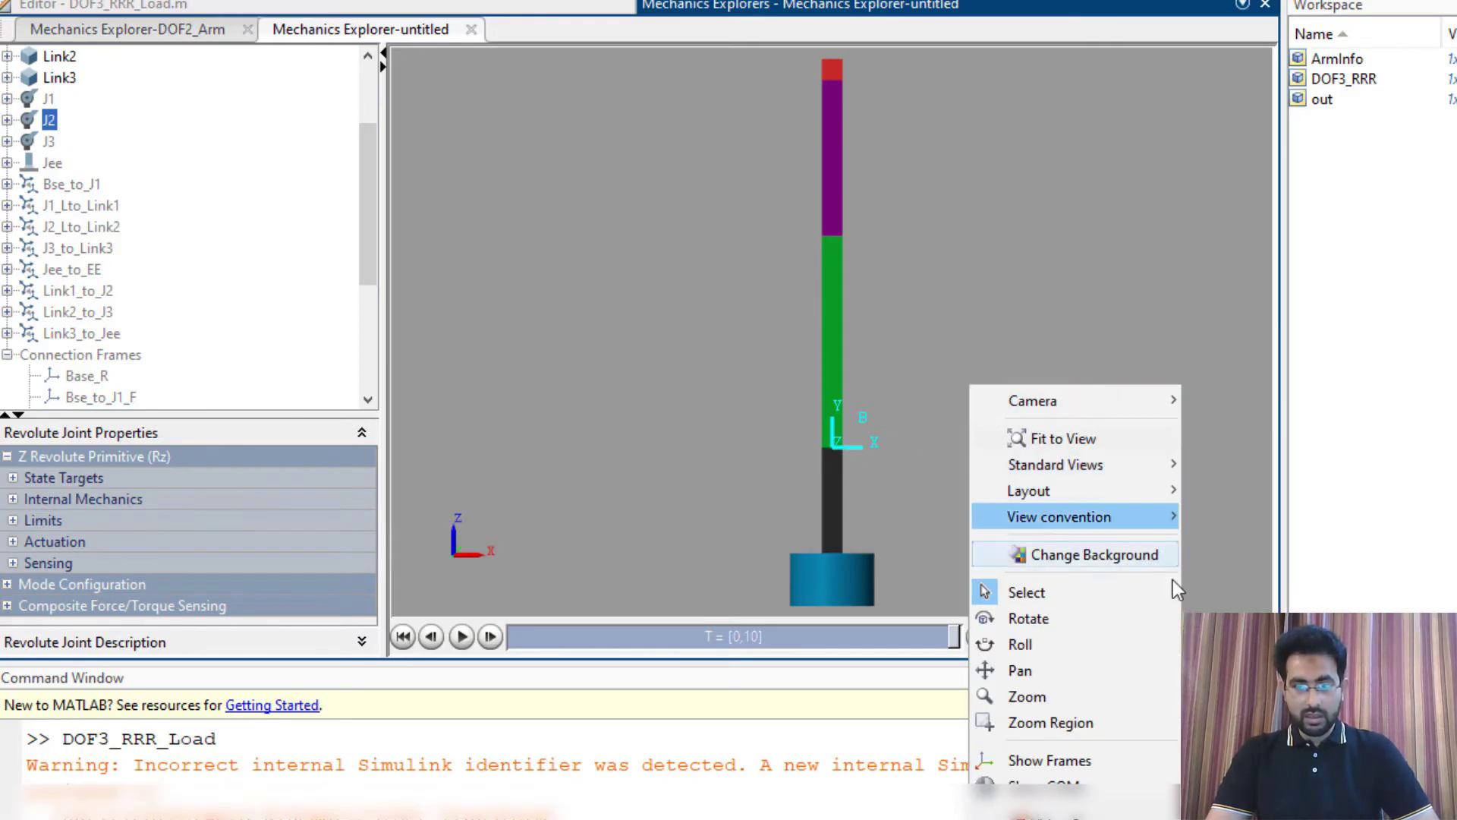
mouse_move(1127, 516)
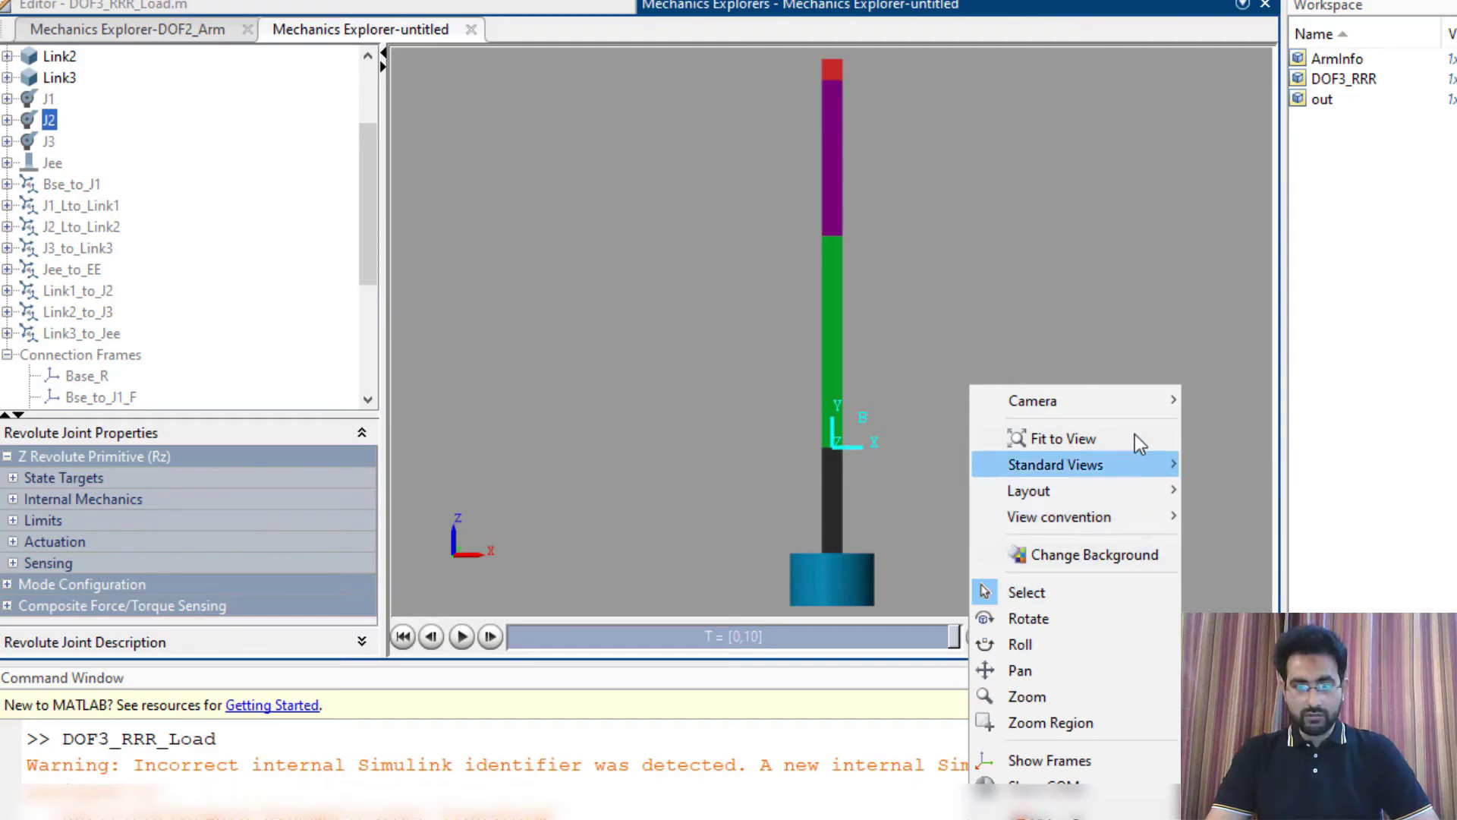
key(Escape)
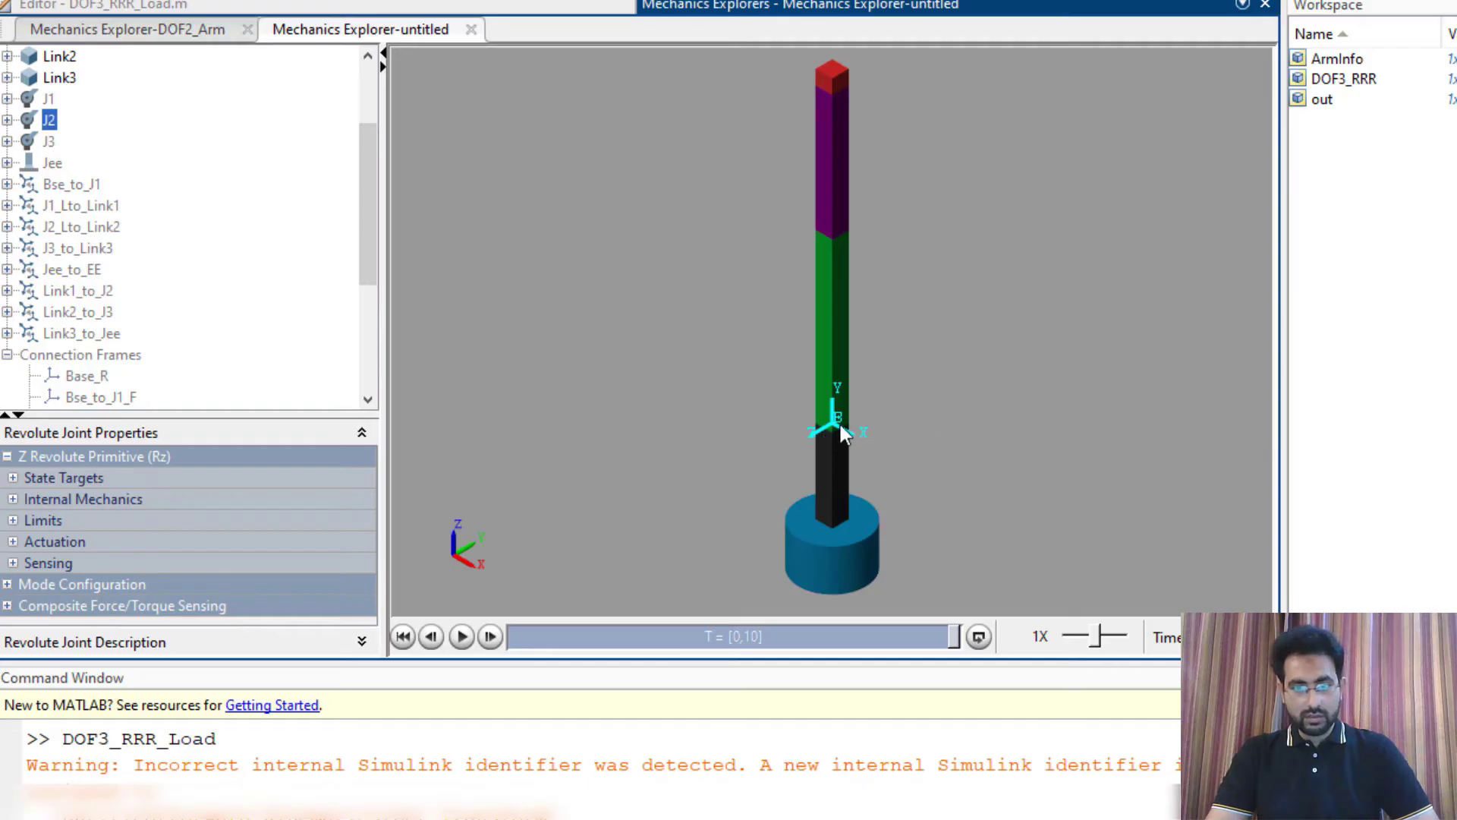
scroll(820, 433, up, 5)
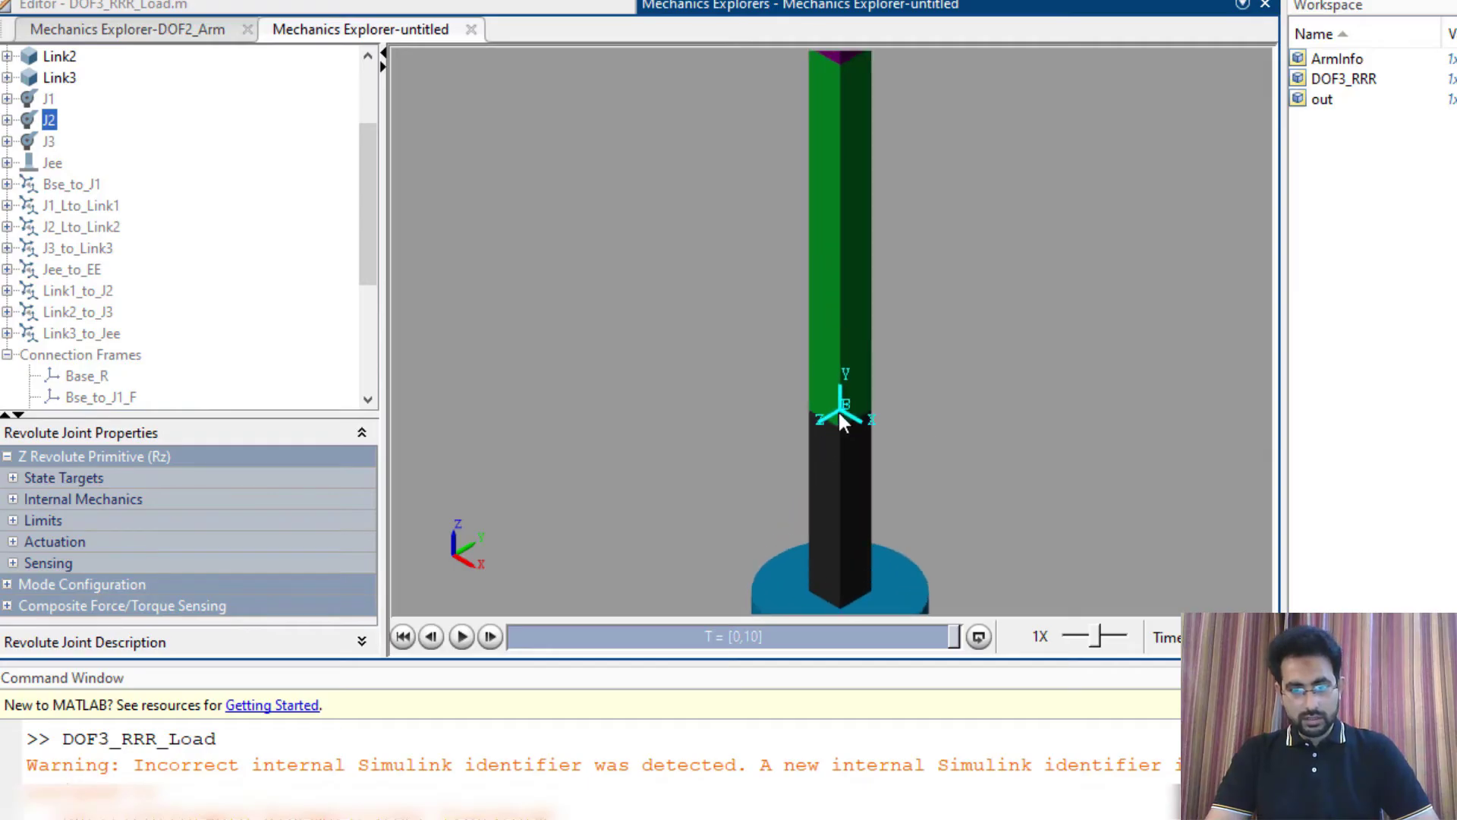
scroll(809, 422, down, 5)
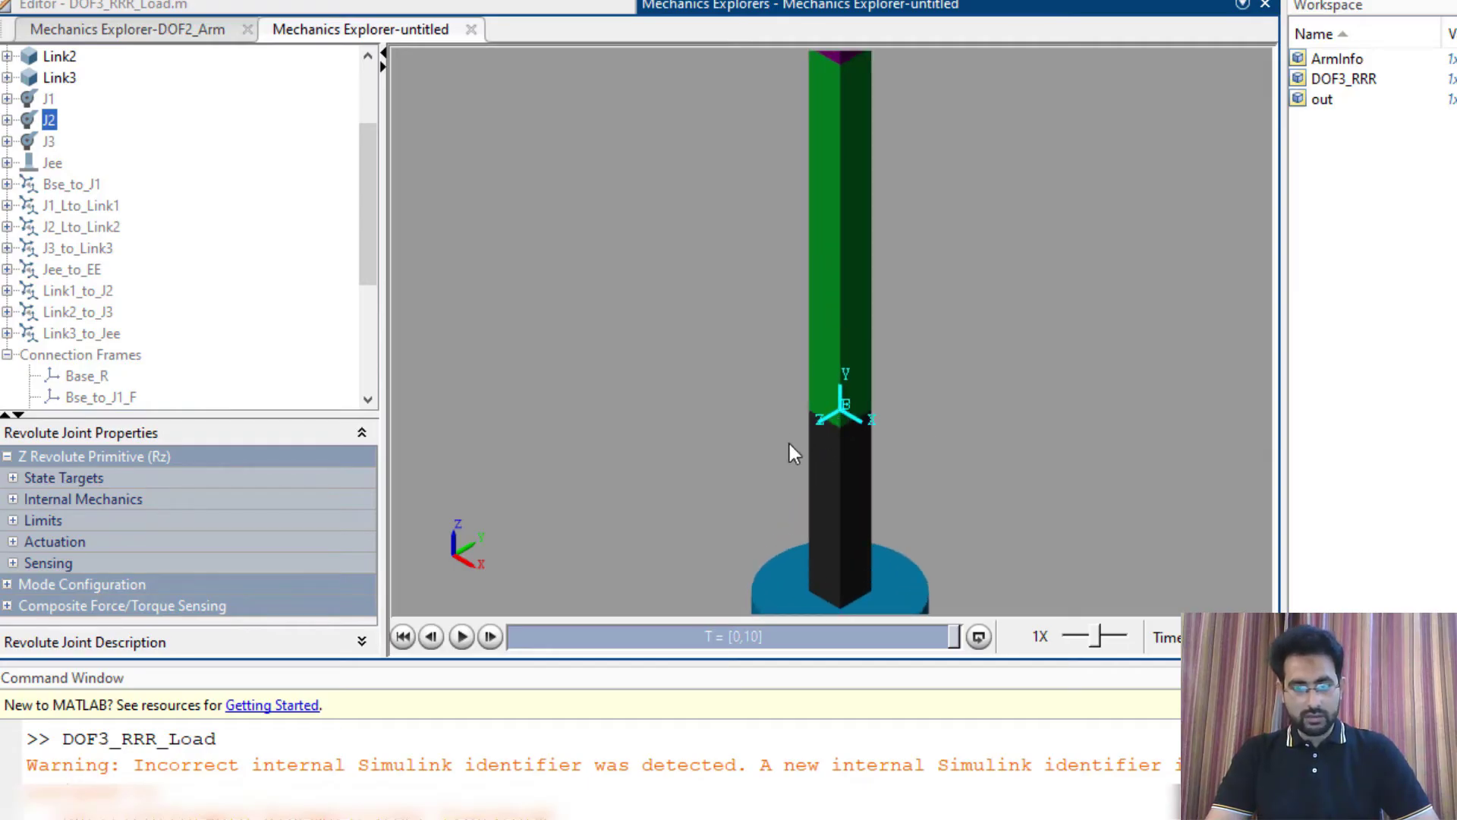
Examine the frames of Link2, Link3, J3 and the end-effector solid EE in the isometric view
click(845, 315)
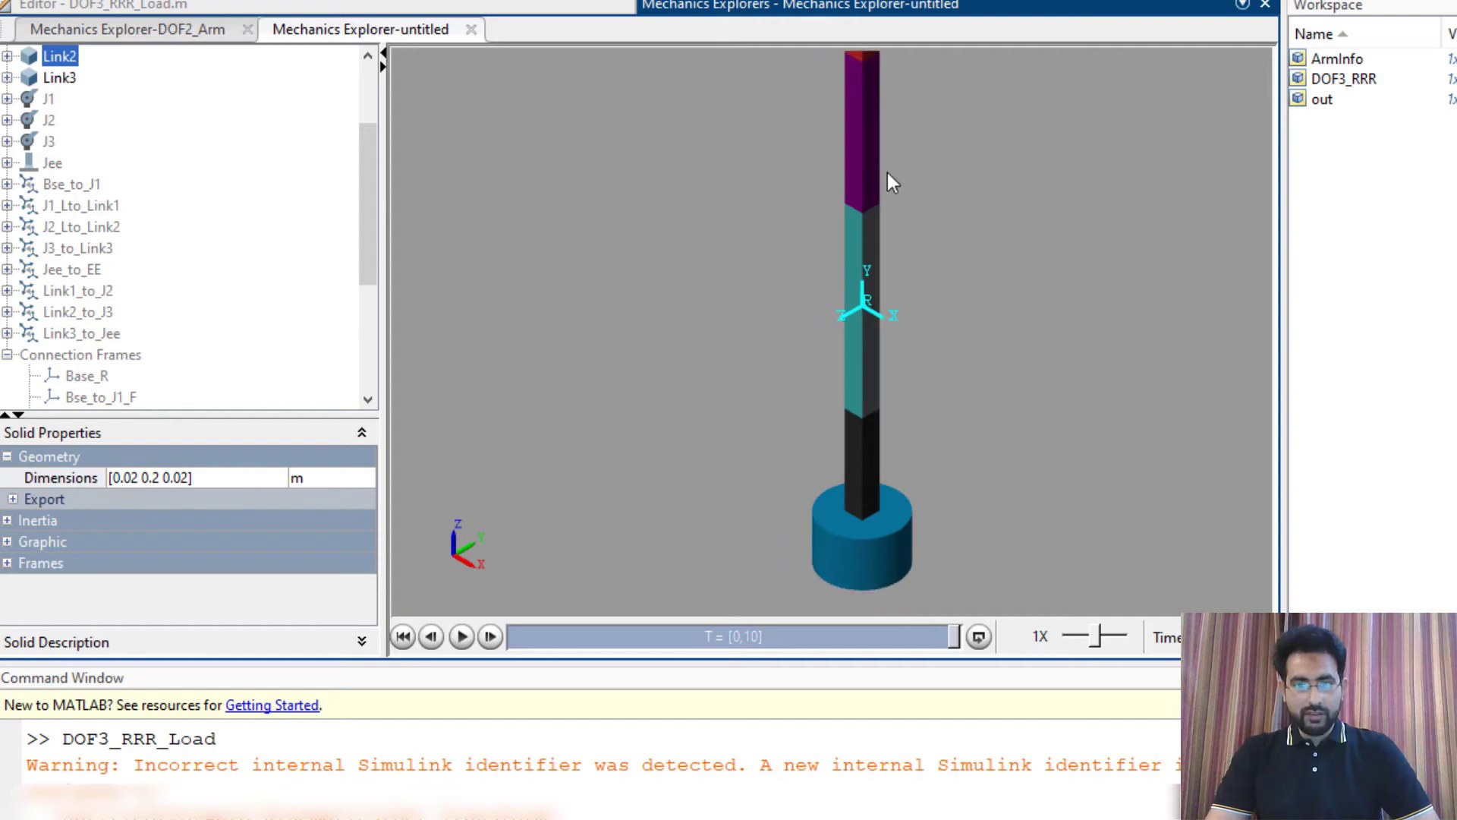
click(872, 146)
click(871, 230)
click(868, 196)
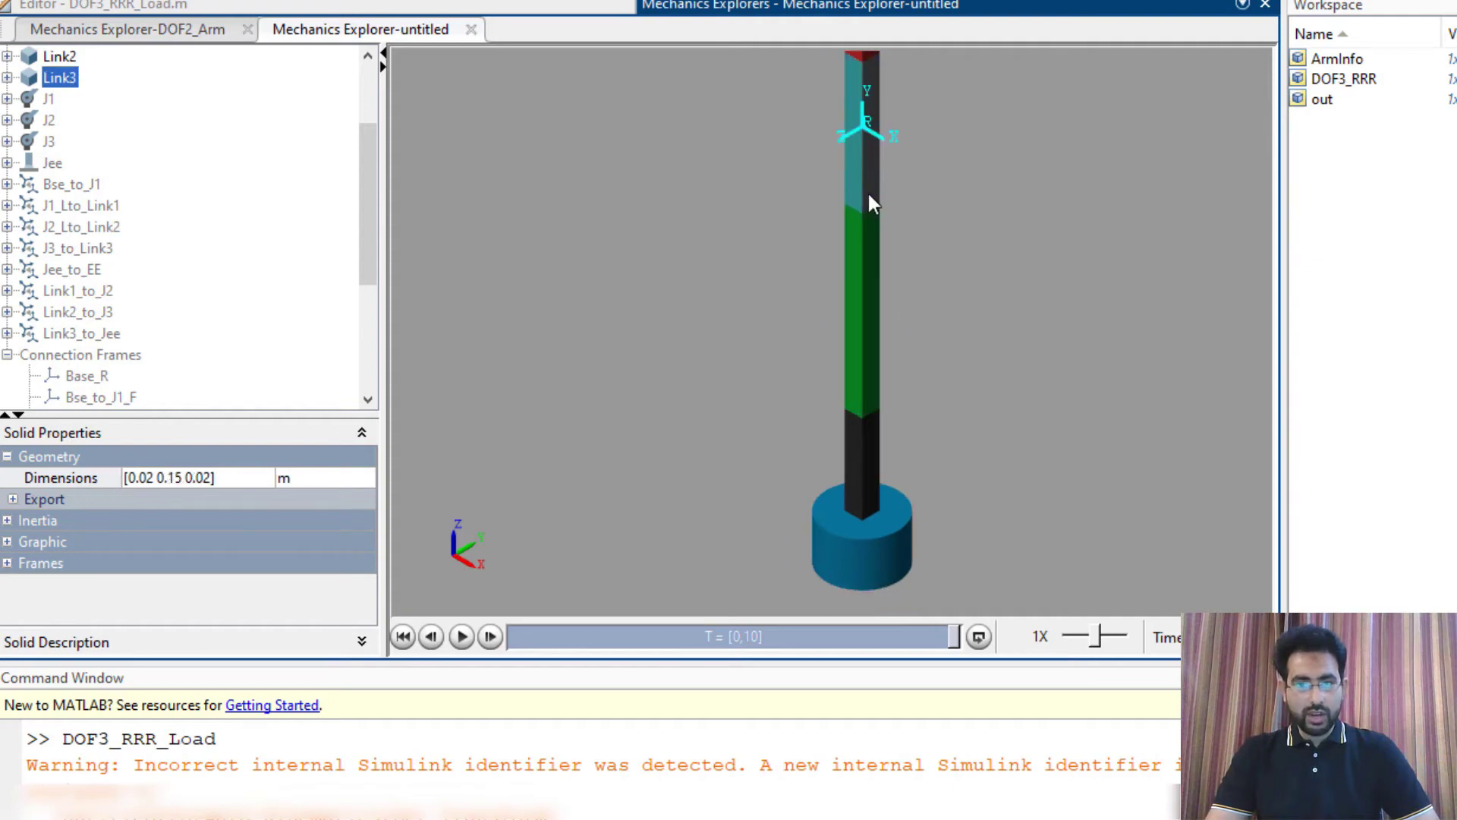
click(865, 210)
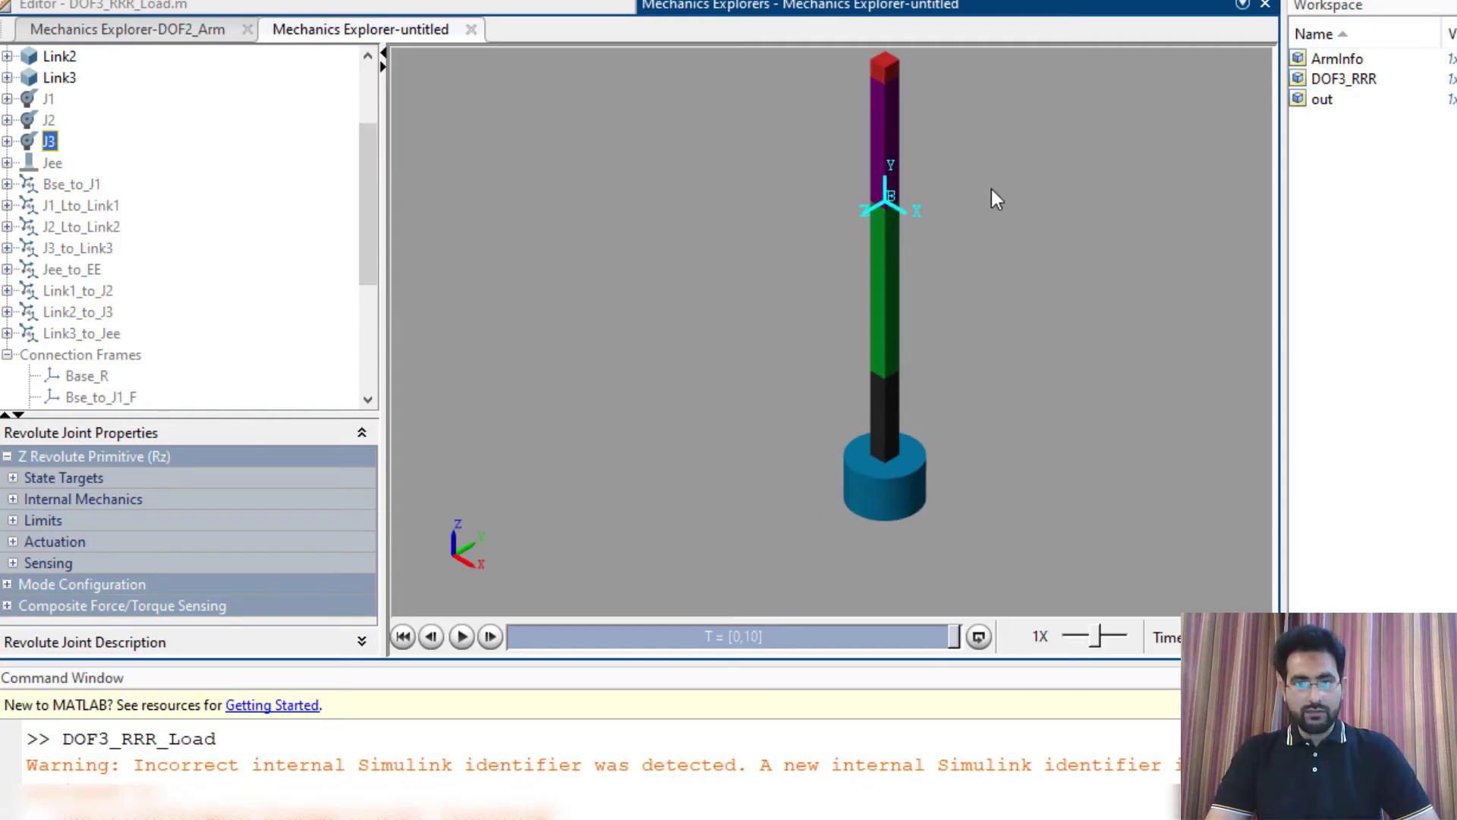
click(871, 65)
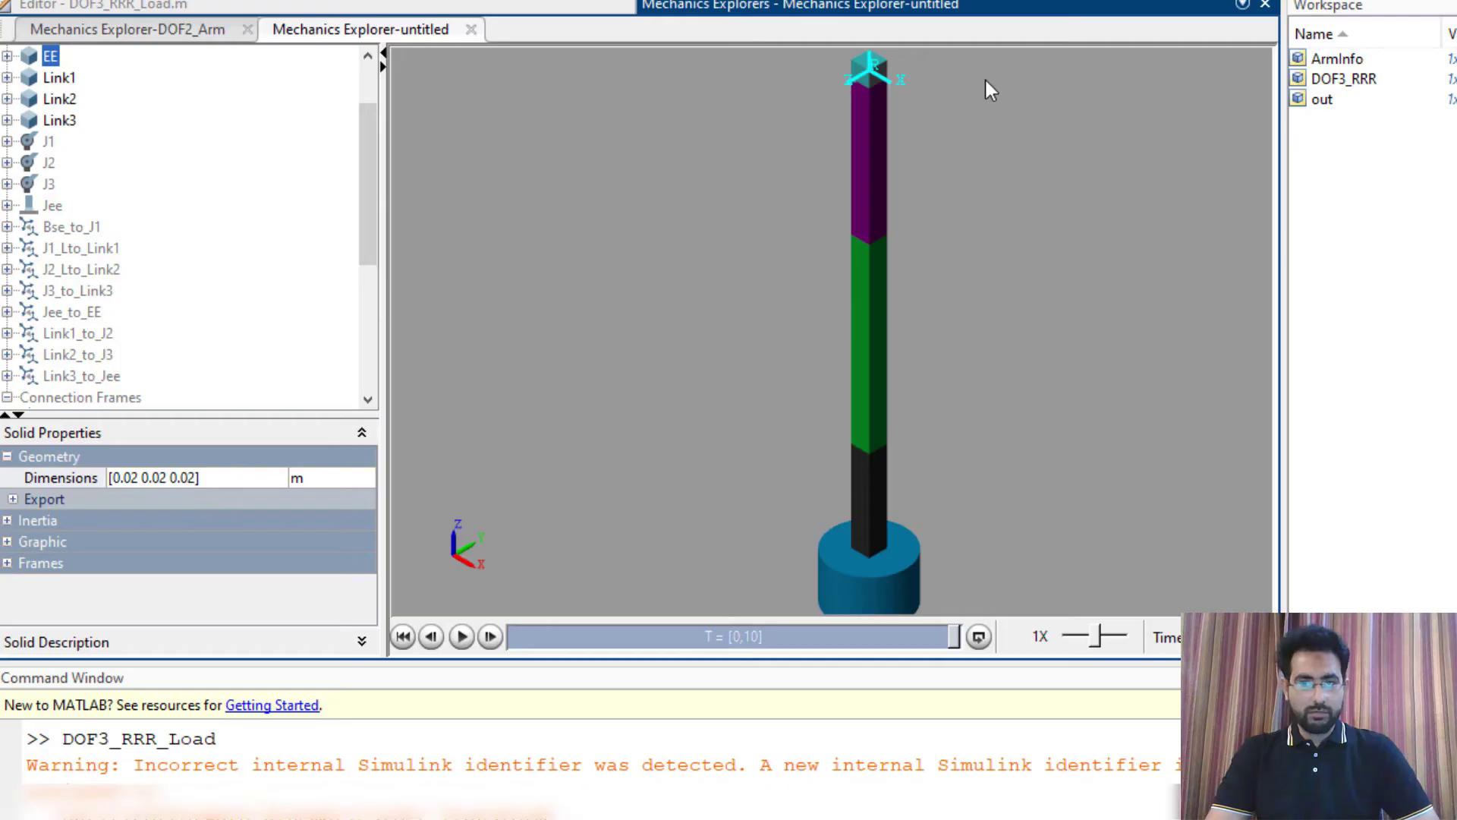
Select Link1, Link2 and Link3 one after another to compare their dimensions and reference frames
click(993, 456)
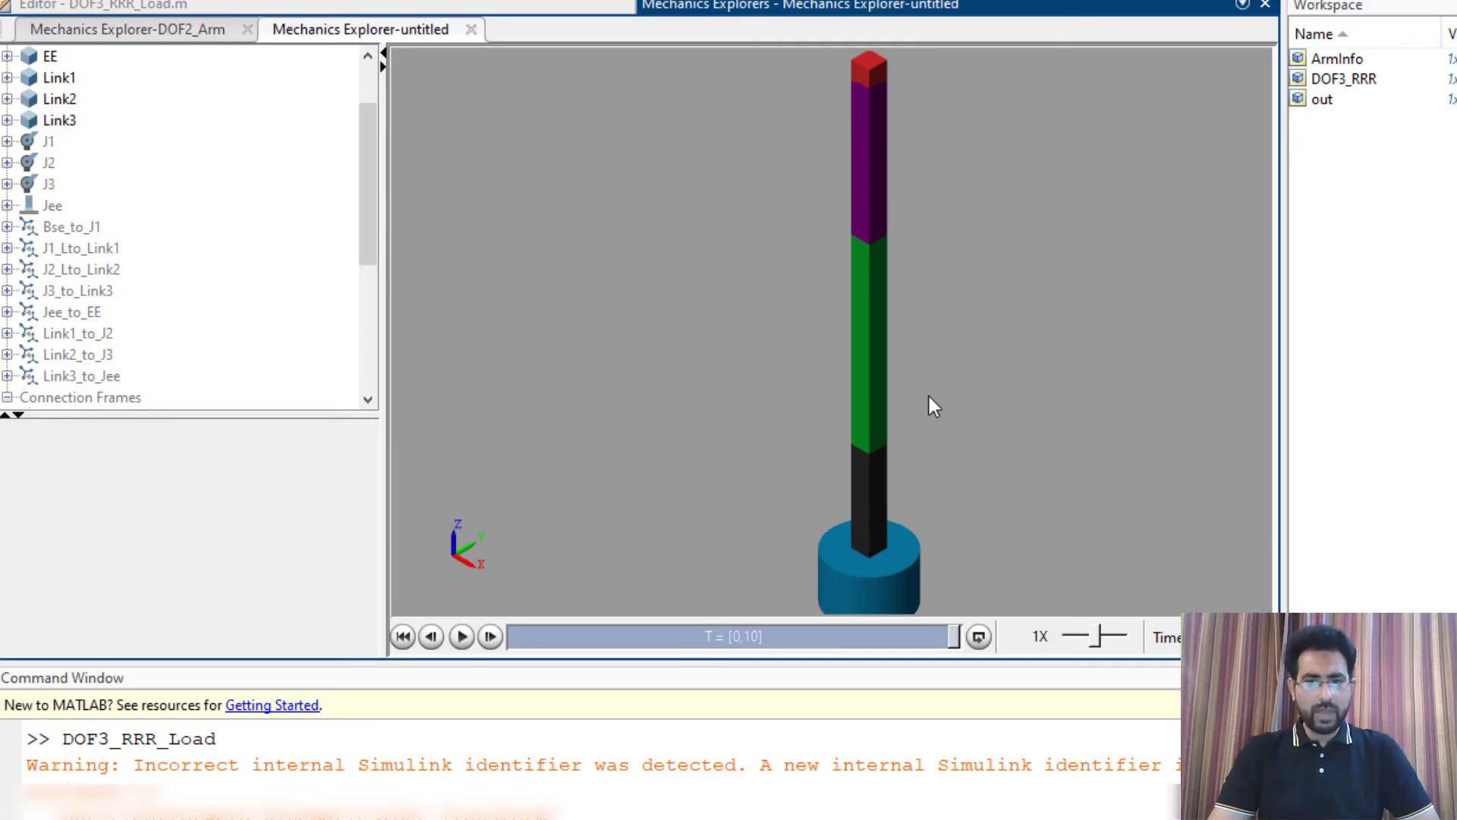
click(874, 513)
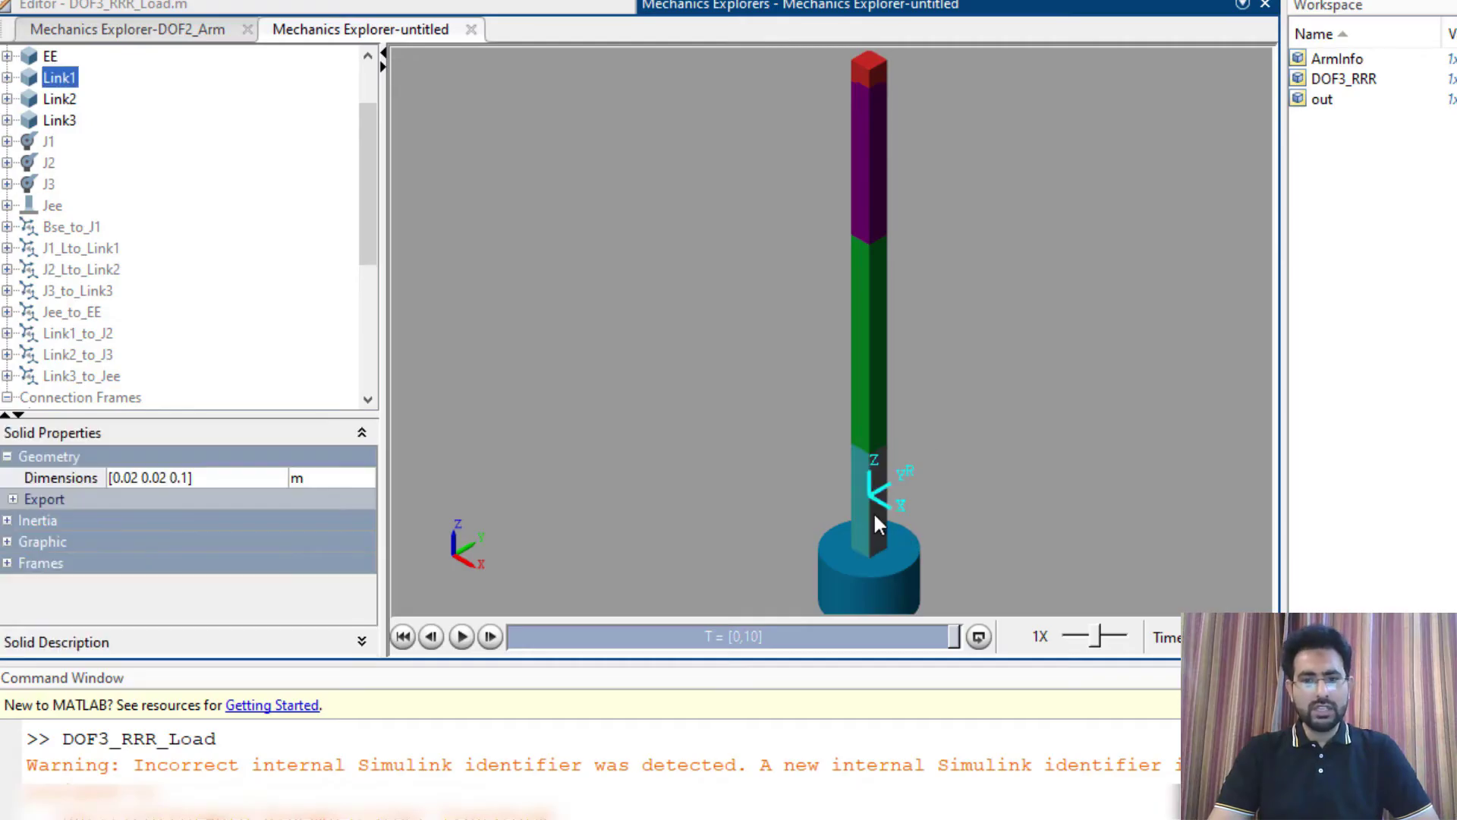
click(875, 403)
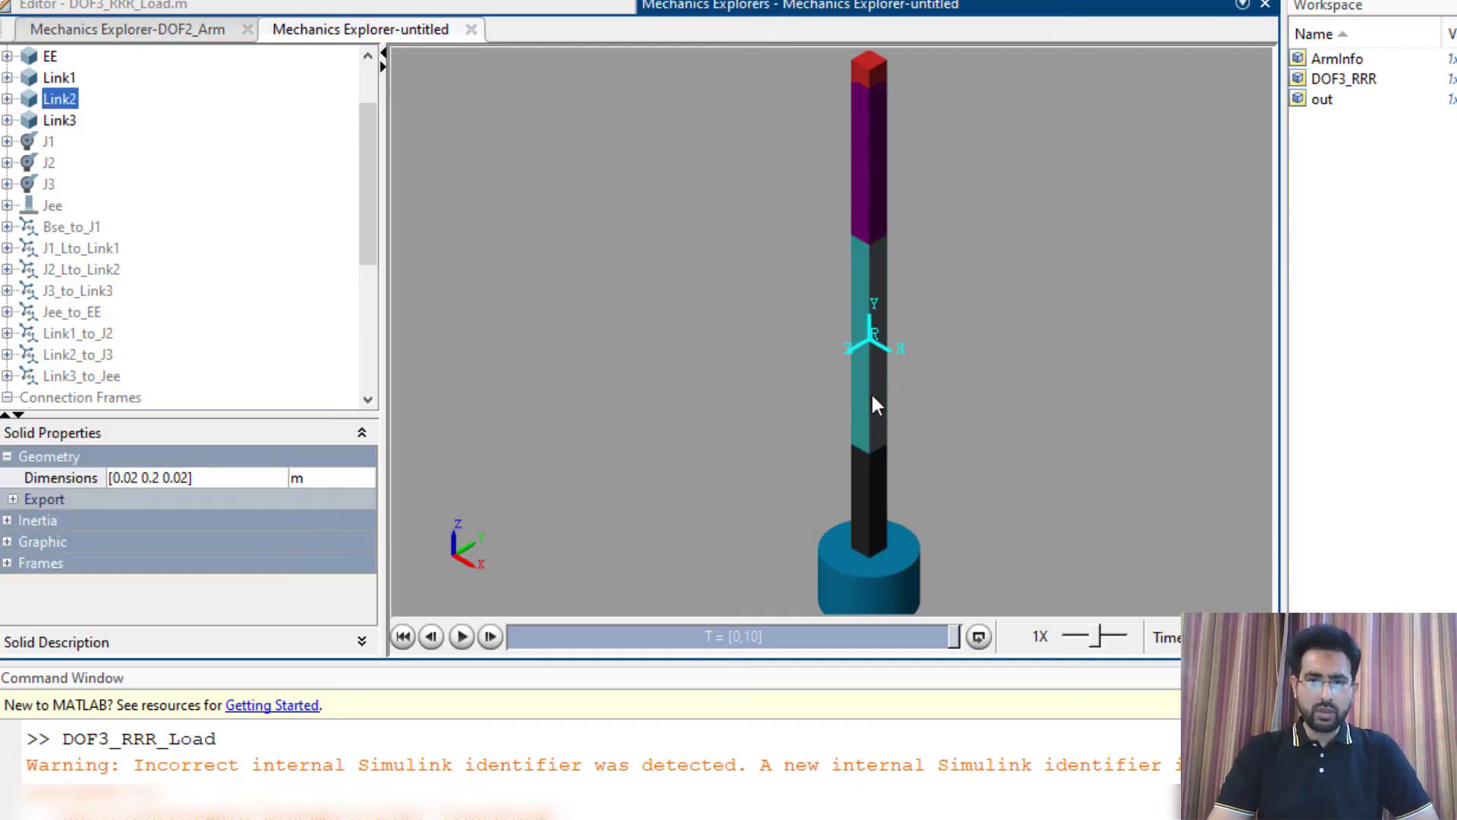
click(881, 152)
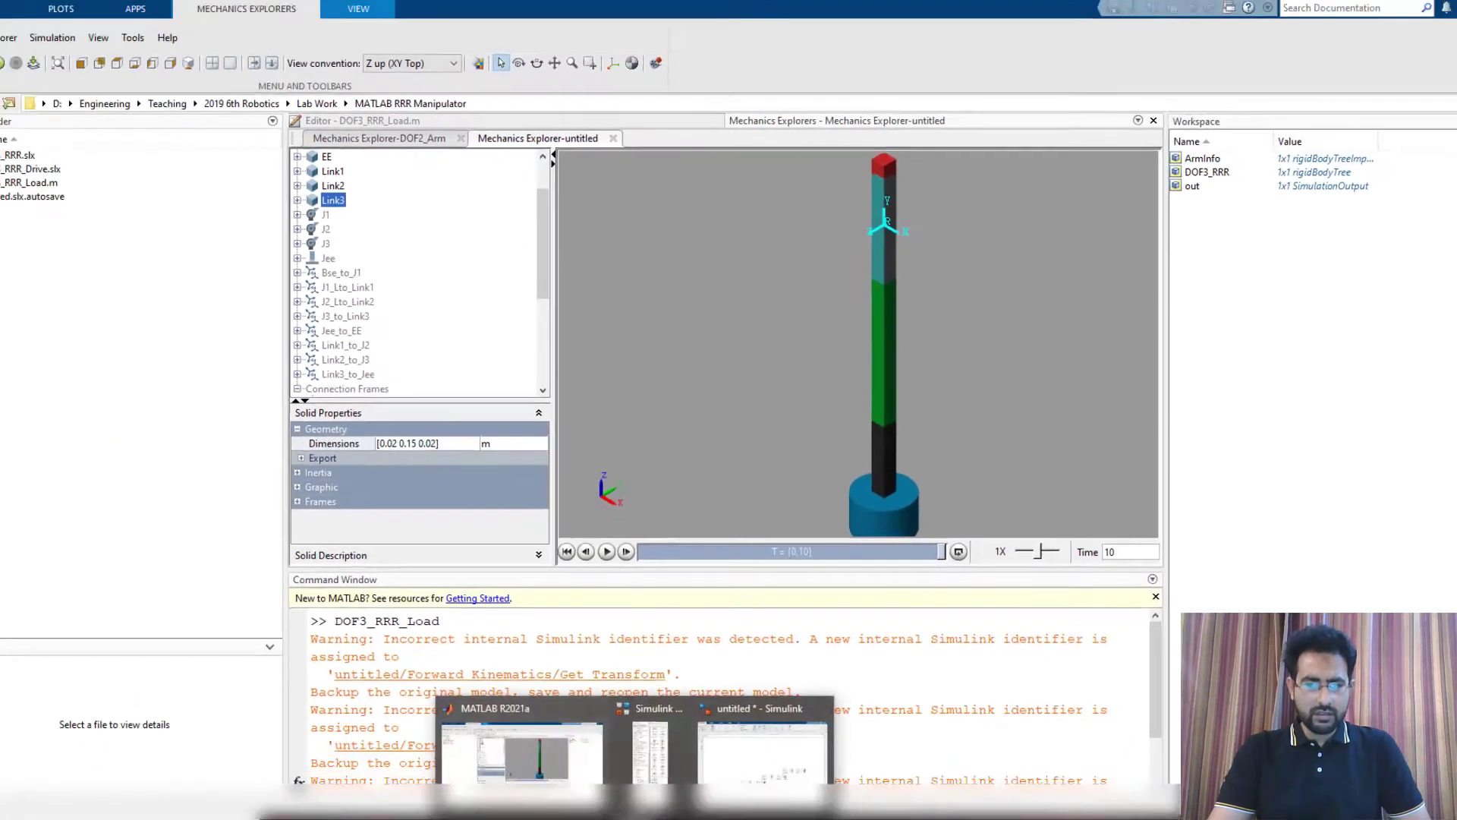
Switch to the Simulink model and group the Jee-to-EE transform and EE solid into a subsystem named EE
click(797, 755)
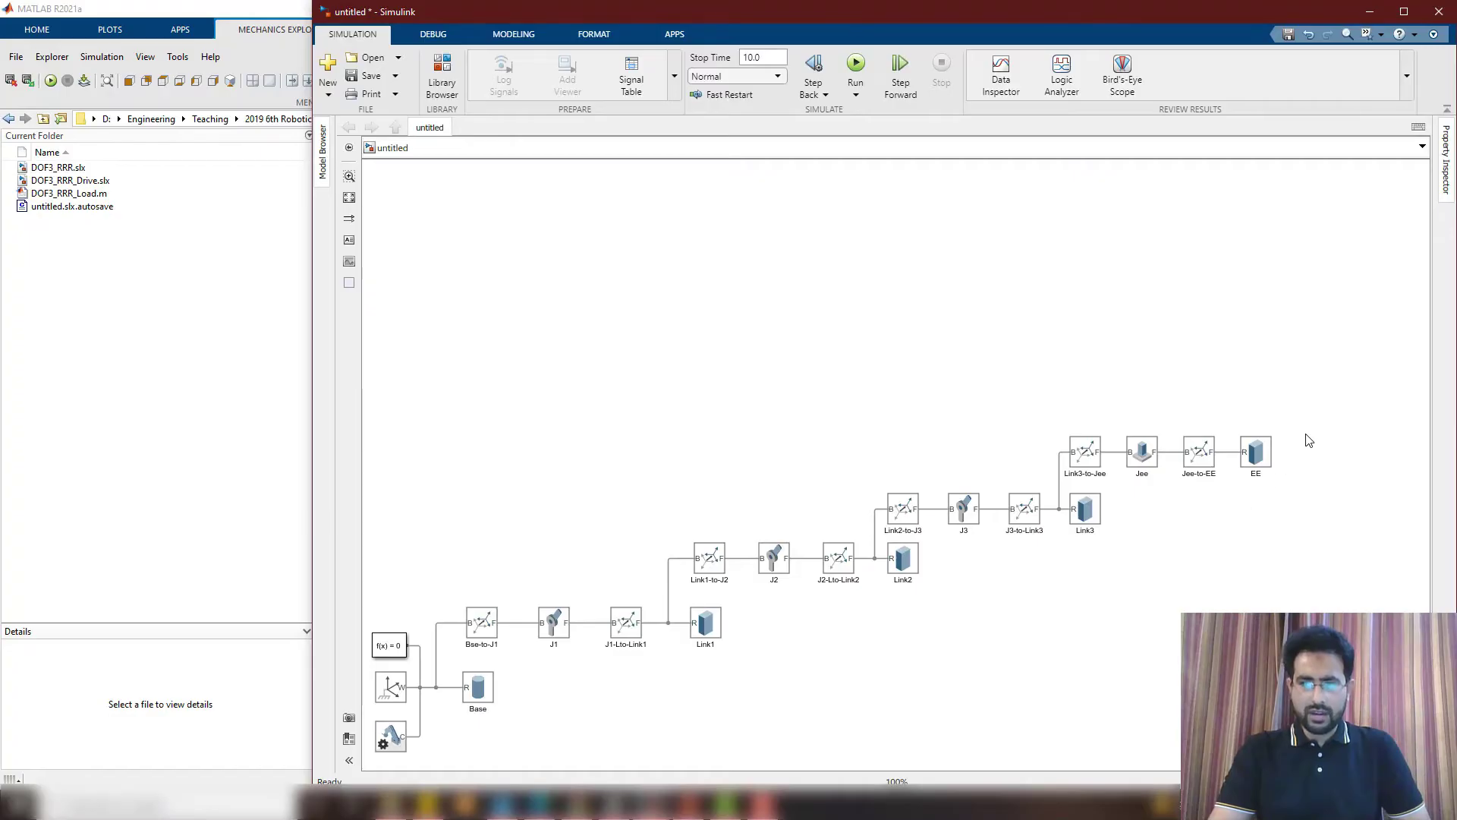
drag(1307, 416, 1175, 491)
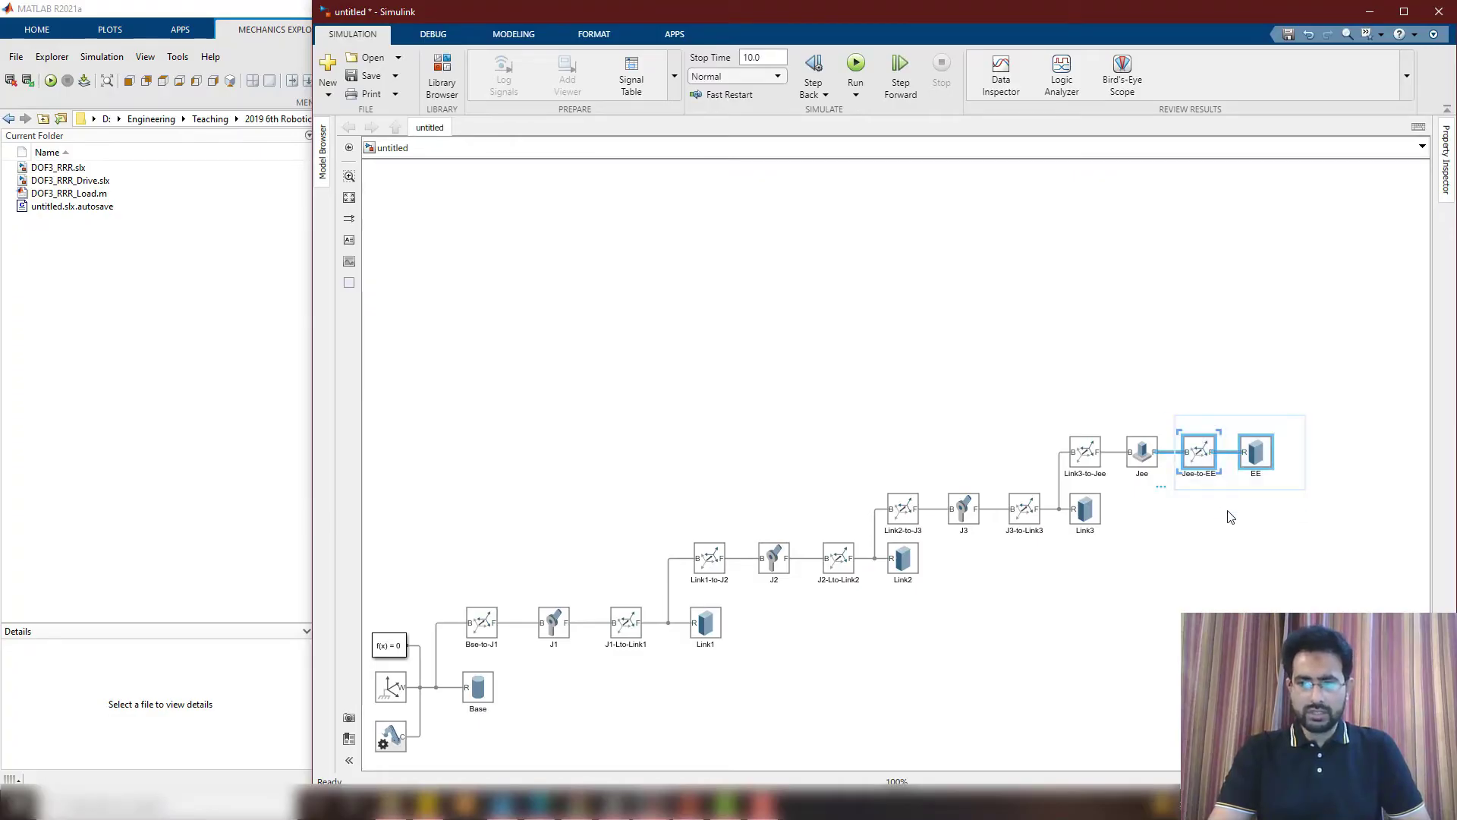
right_click(1210, 455)
mouse_move(1275, 626)
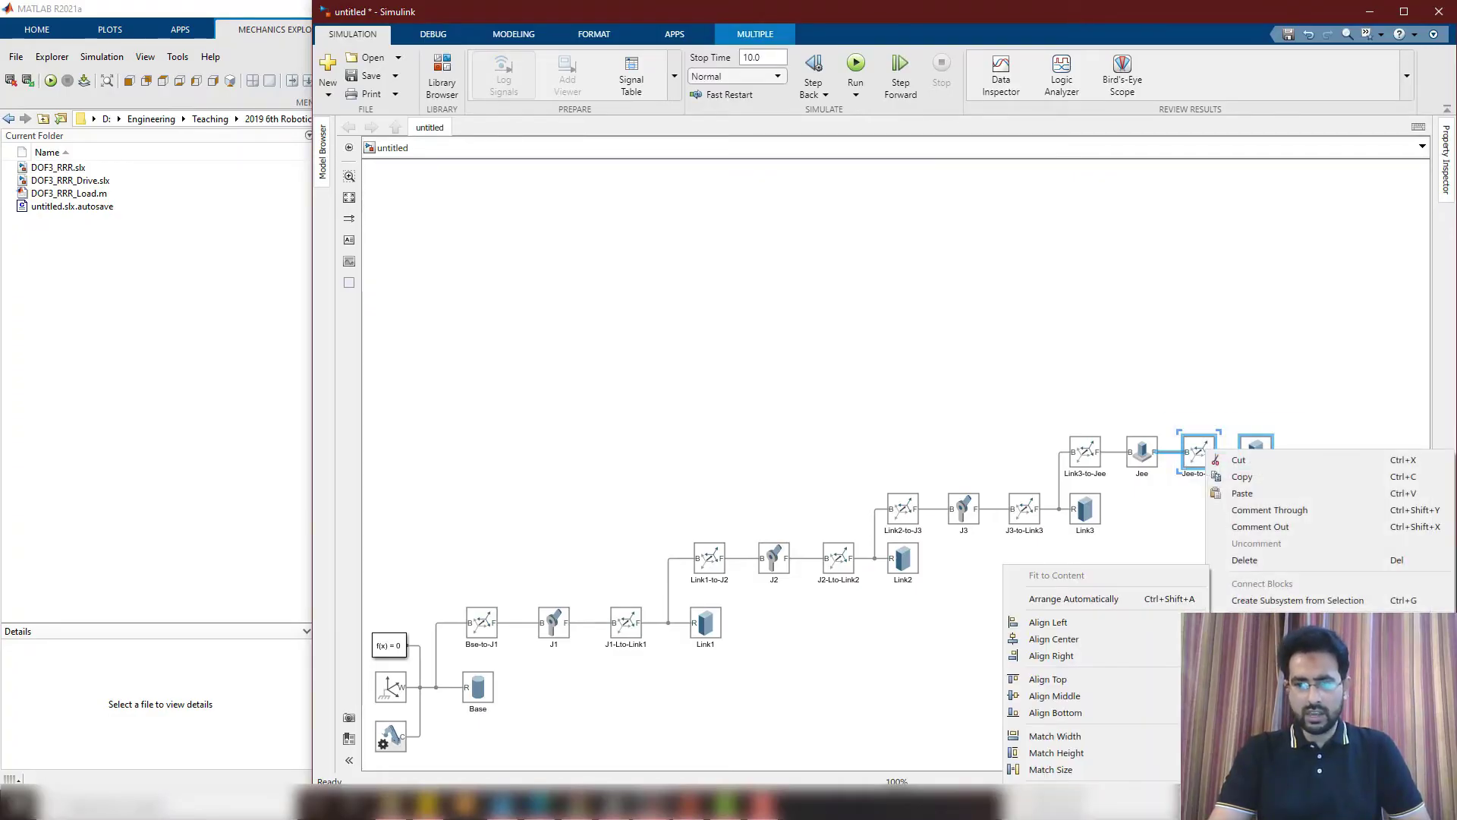
click(1297, 600)
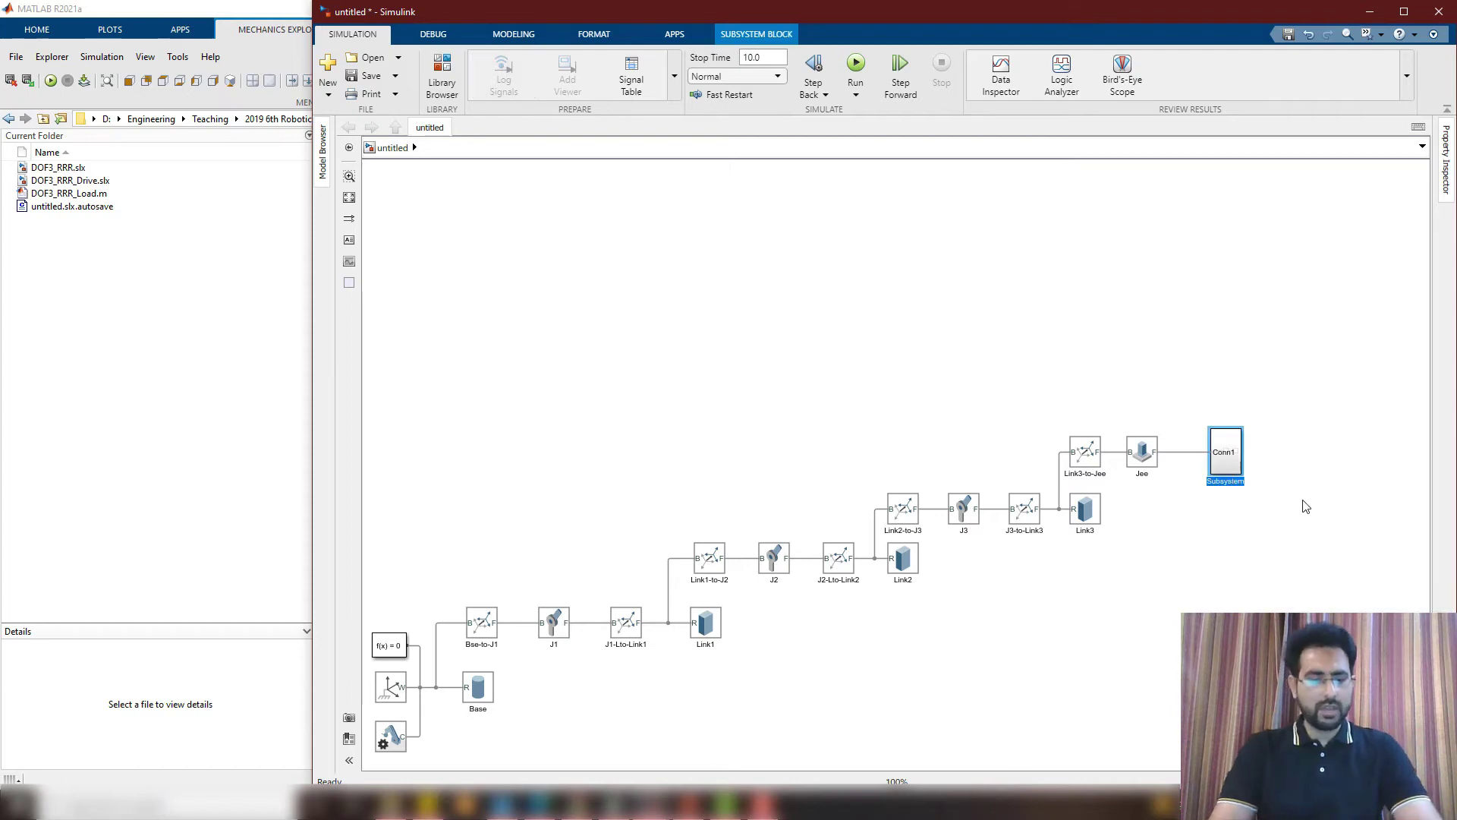
text(EE)
Label the EE subsystem's port Jee and line up the Jee weld joint with that port
double_click(1219, 457)
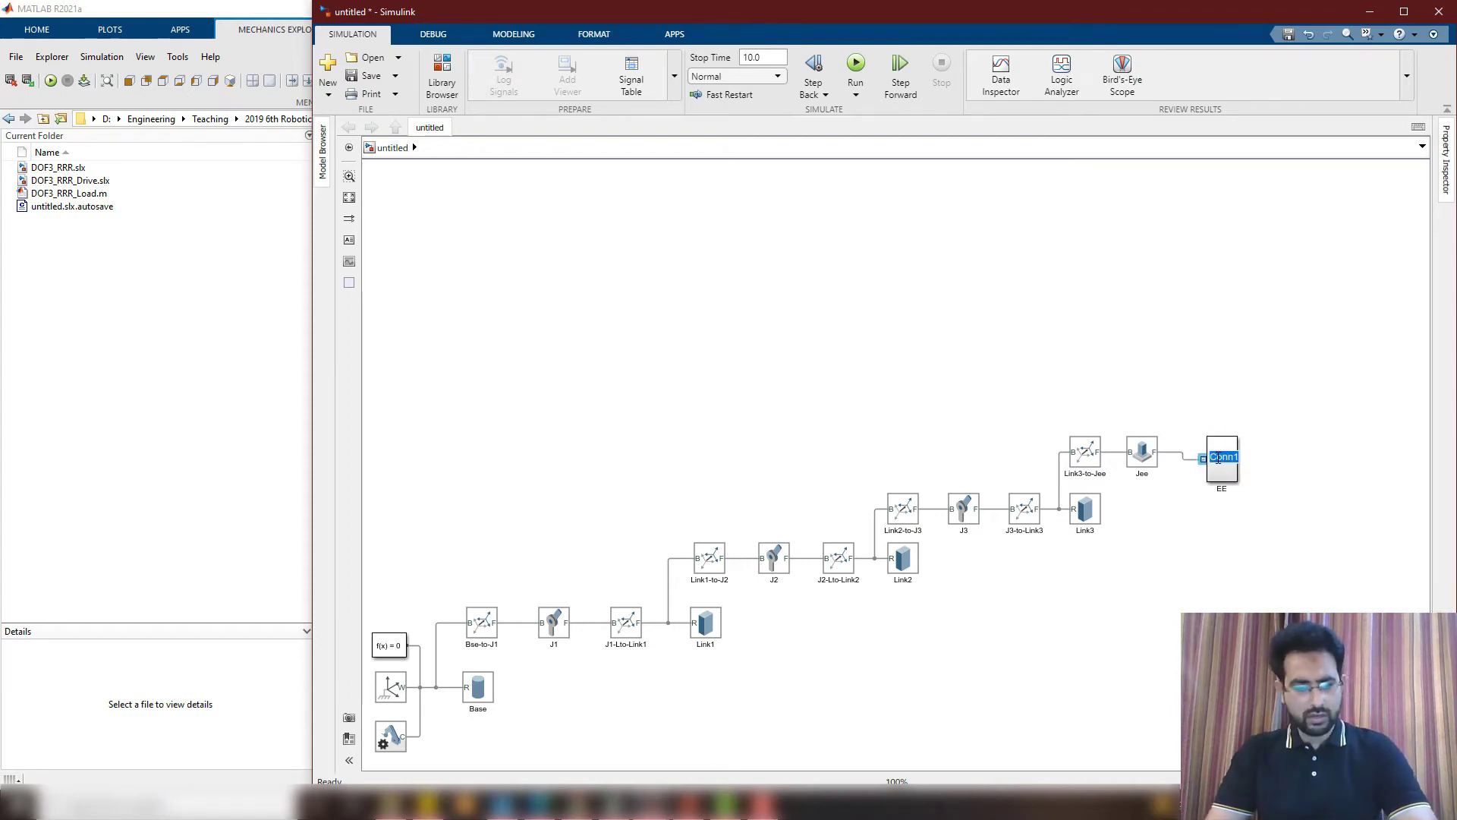
key(BackSpace)
text(Jee)
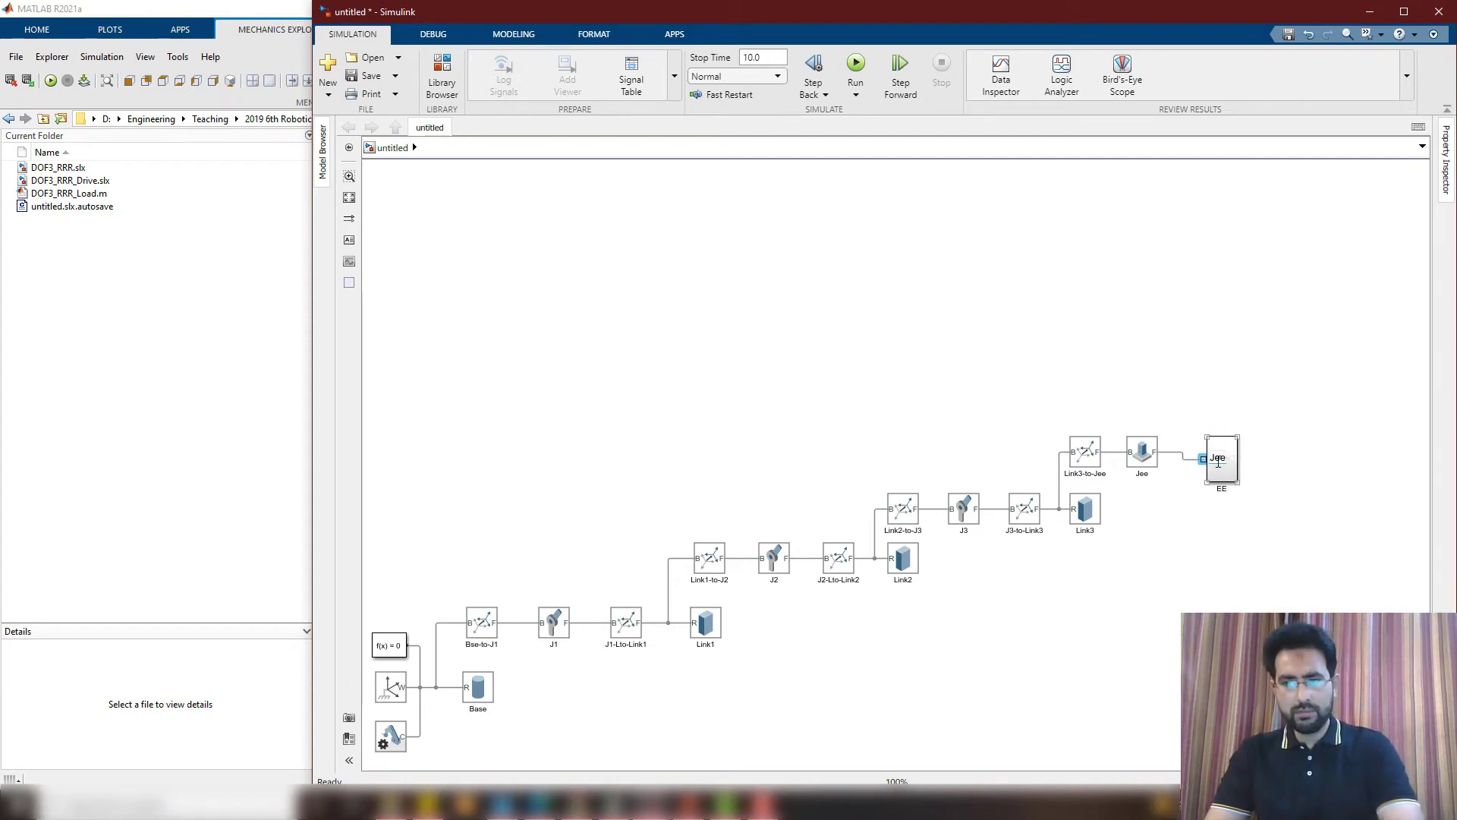
click(1170, 472)
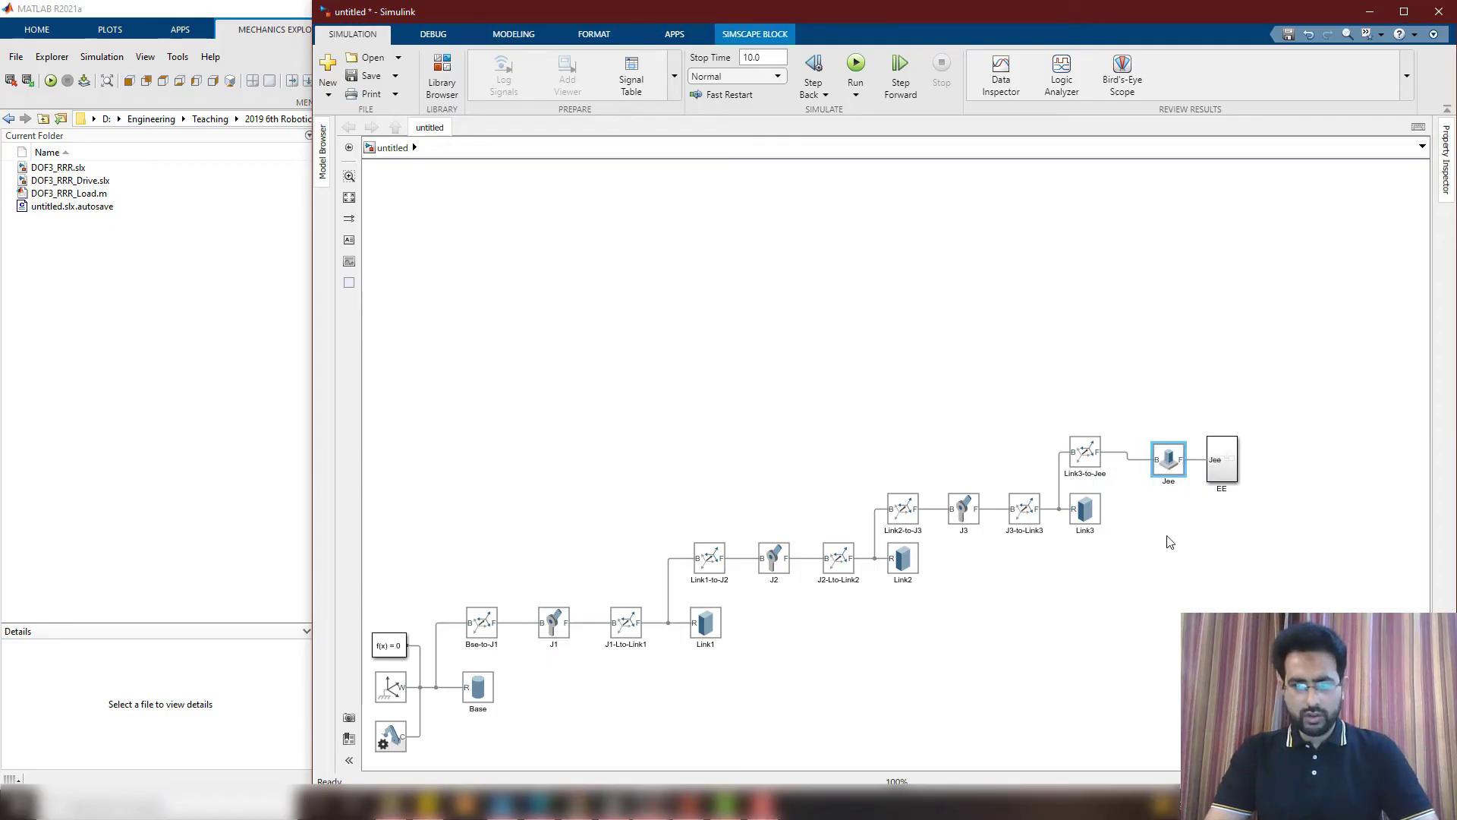
Group the J3-to-Link3 transform, Link3 solid and Link3-to-Jee transform into a subsystem named Link3
drag(1117, 410, 996, 574)
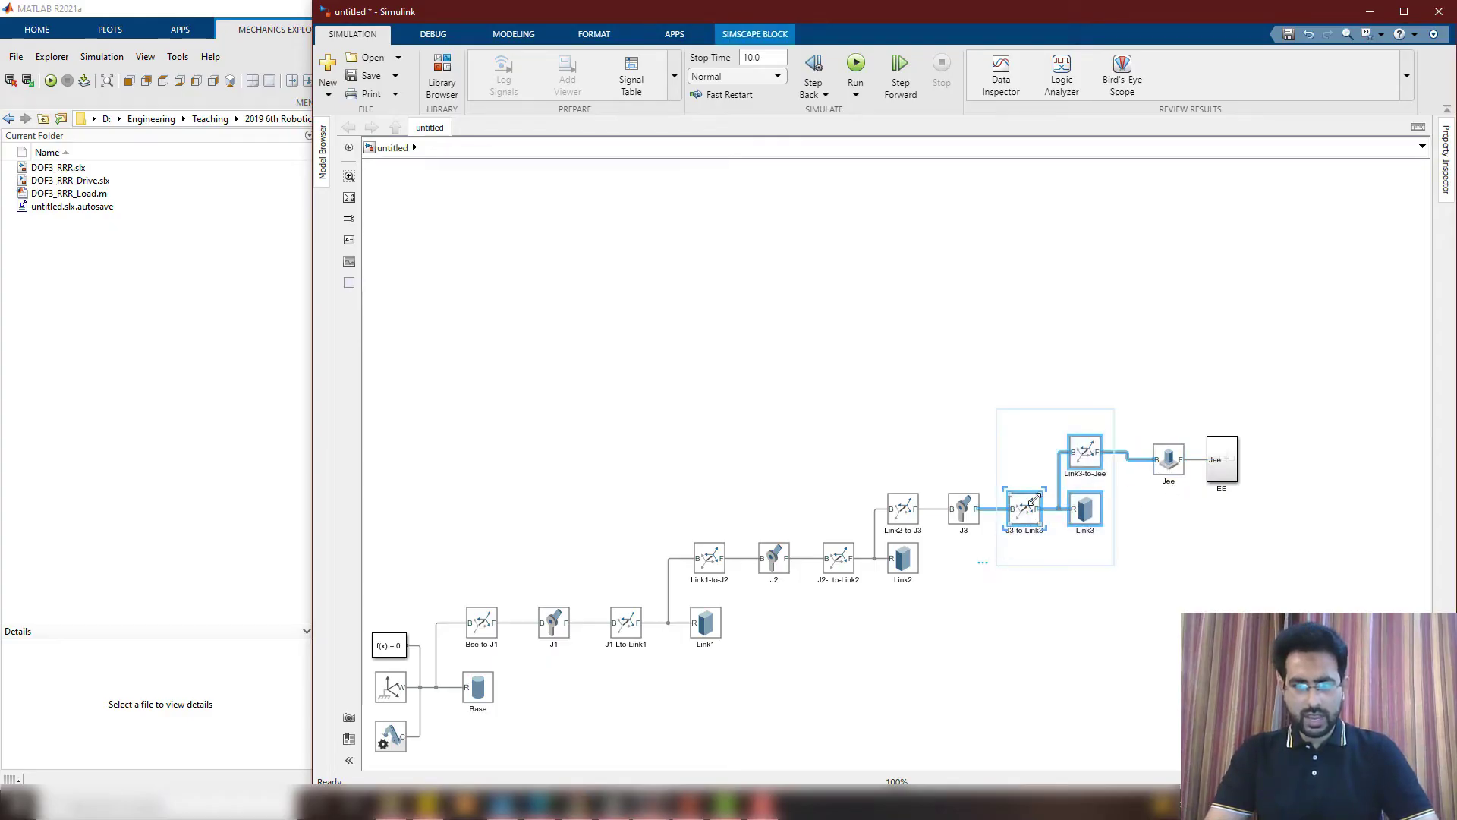
right_click(1033, 500)
click(1105, 649)
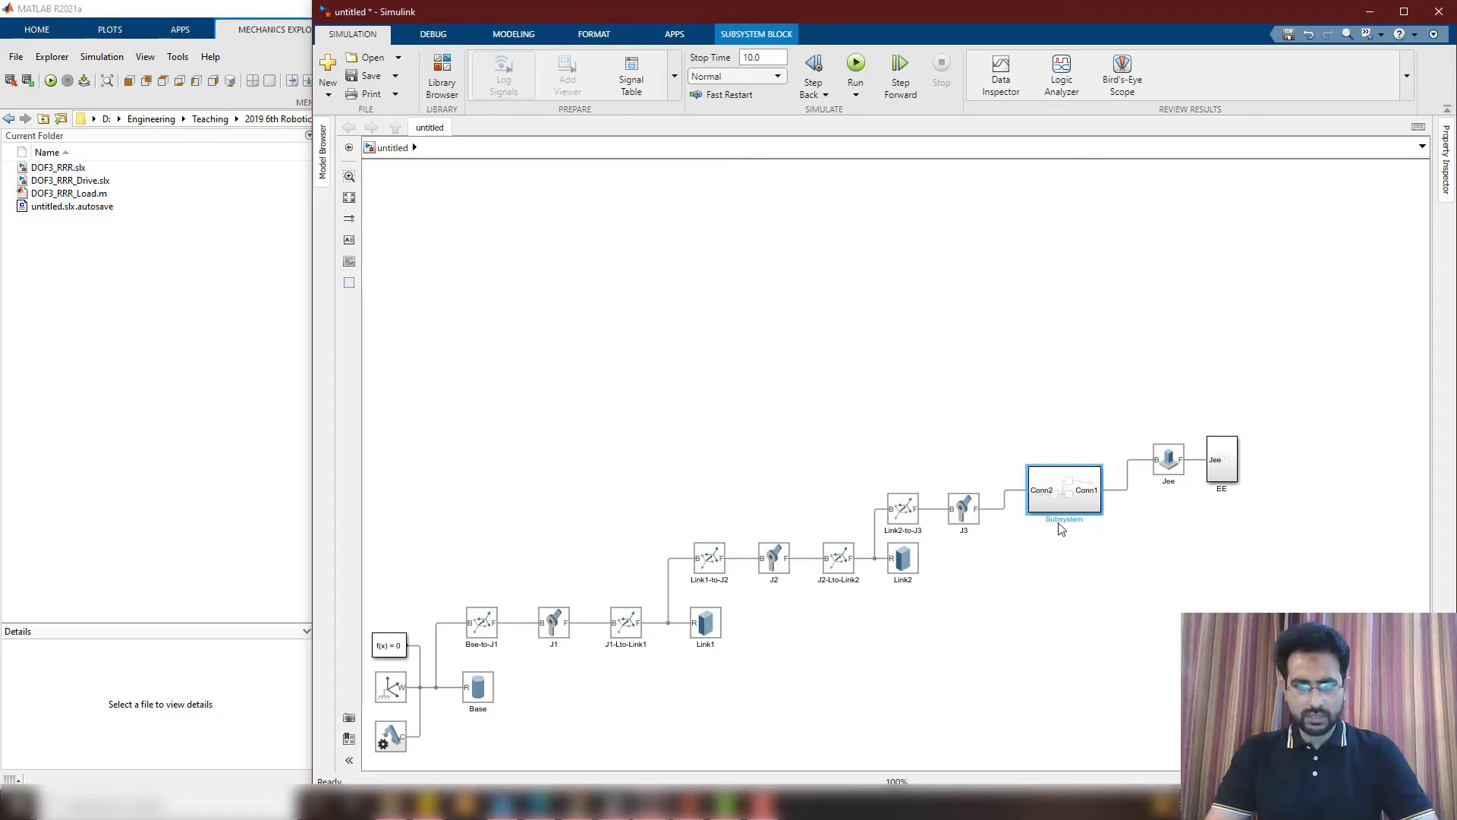
double_click(1057, 519)
text(Link3)
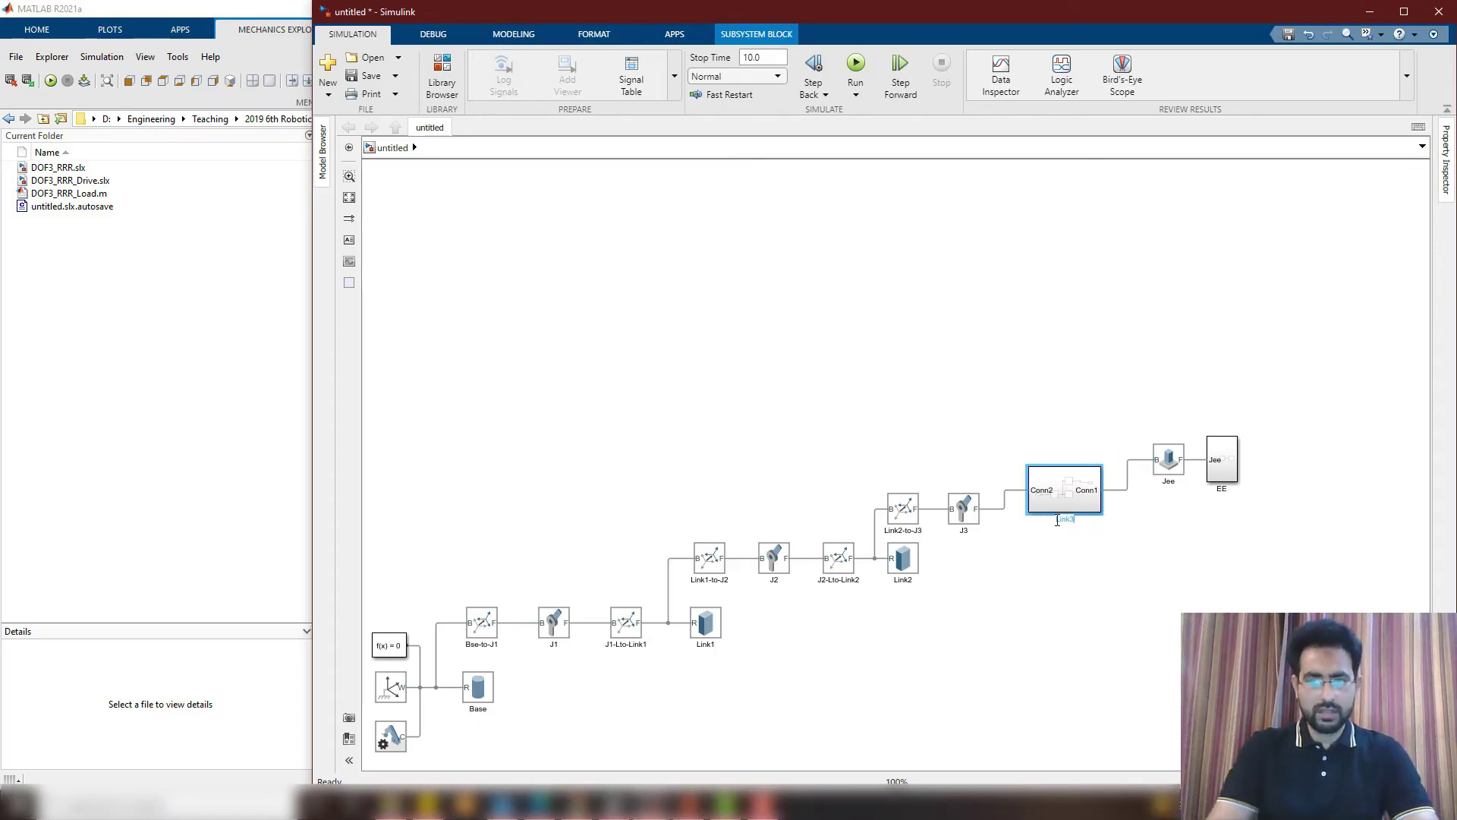
Label the Link3 subsystem's ports Jee and J3, and line up the subsystem and the J3 joint with Jee
click(1082, 490)
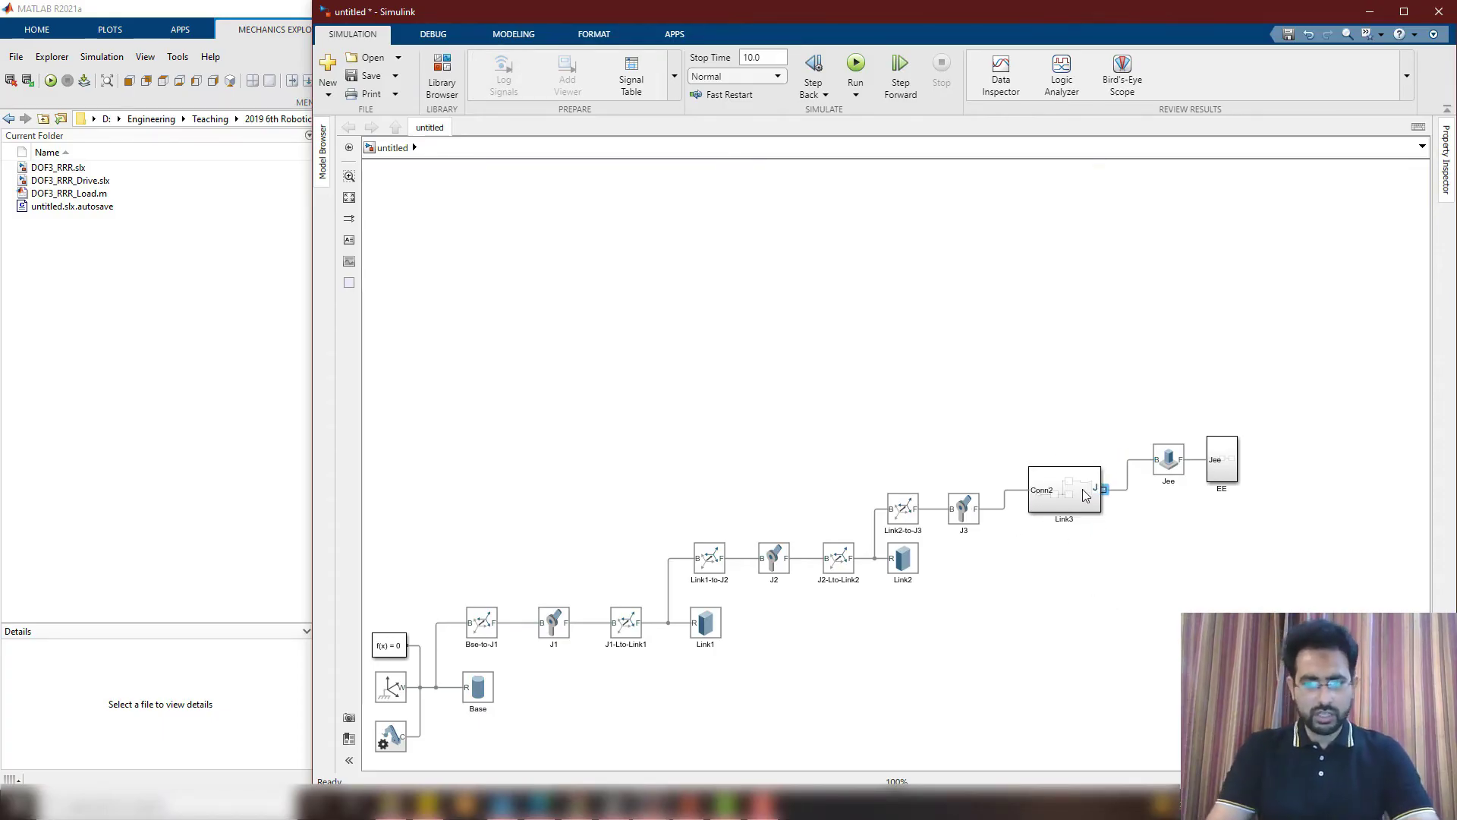
text(ee)
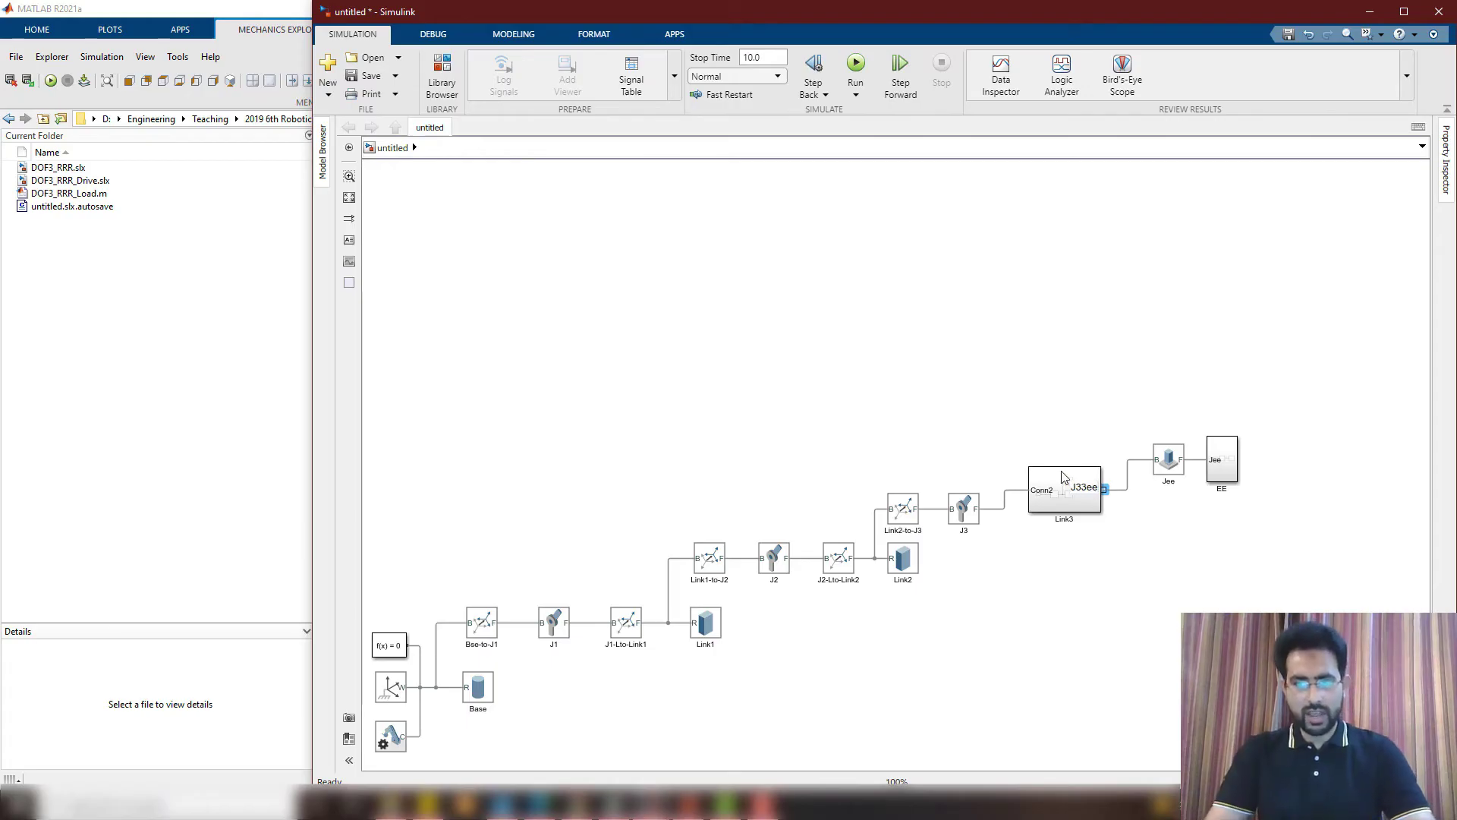
key(BackSpace)
key(BackSpace)
key(BackSpace)
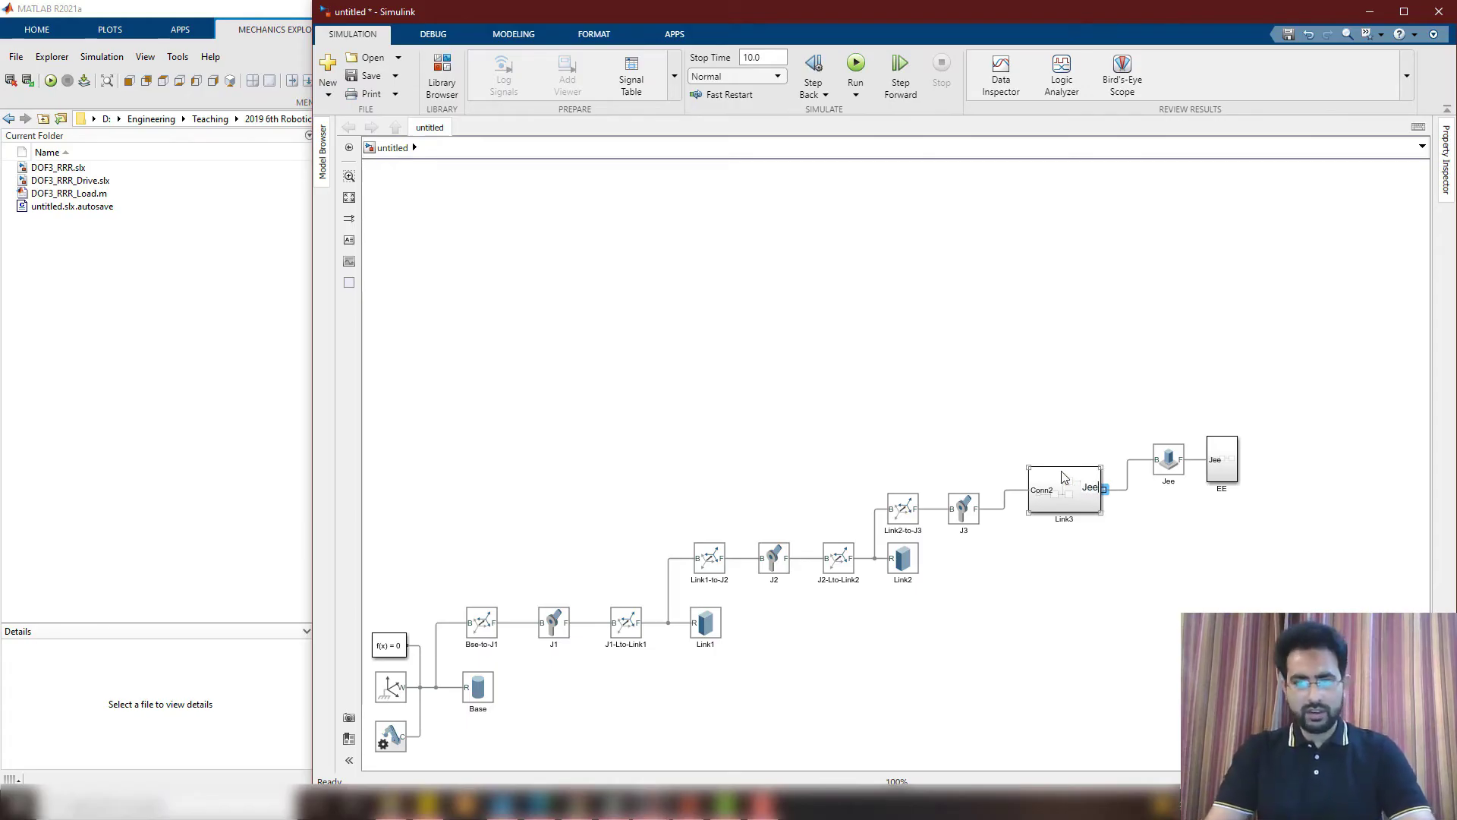
double_click(1044, 491)
text(J3)
key(Return)
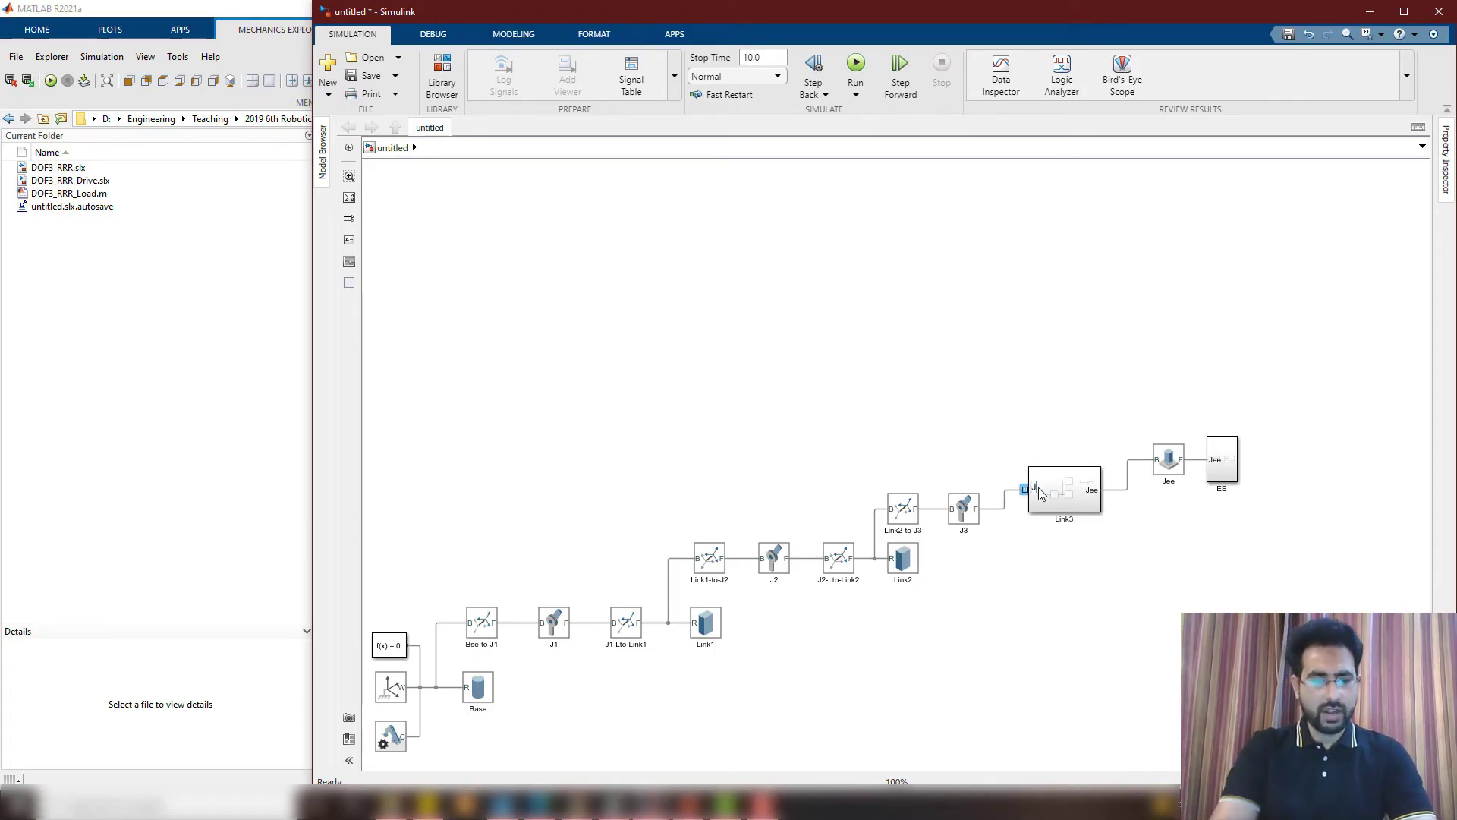
drag(1063, 501, 1093, 471)
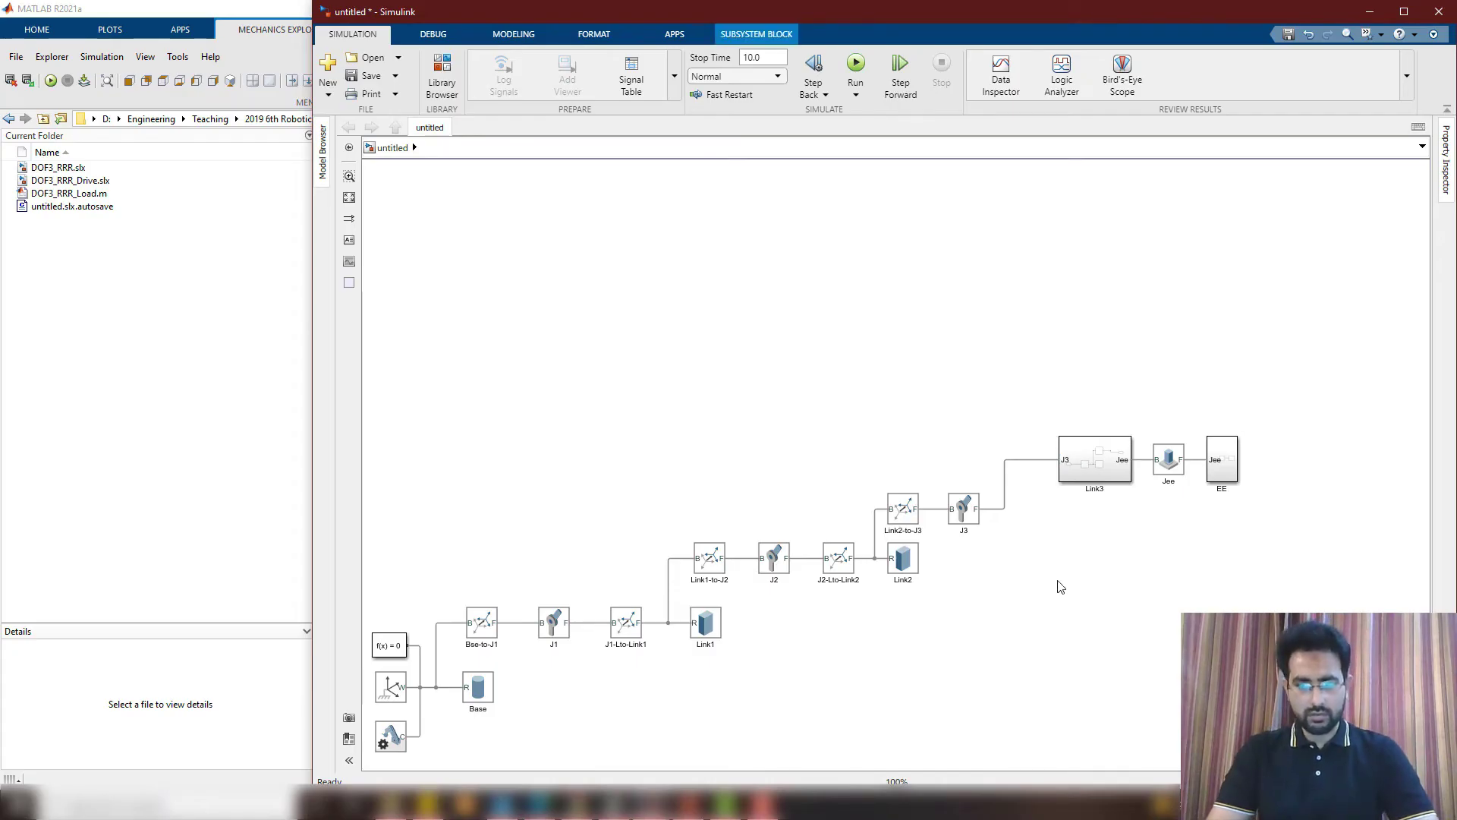
drag(969, 518, 1027, 469)
Group the J2-Lto-Link2 transform, Link2 solid and Link2-to-J3 transform into a subsystem named Link2
drag(938, 459, 804, 617)
right_click(842, 575)
click(923, 426)
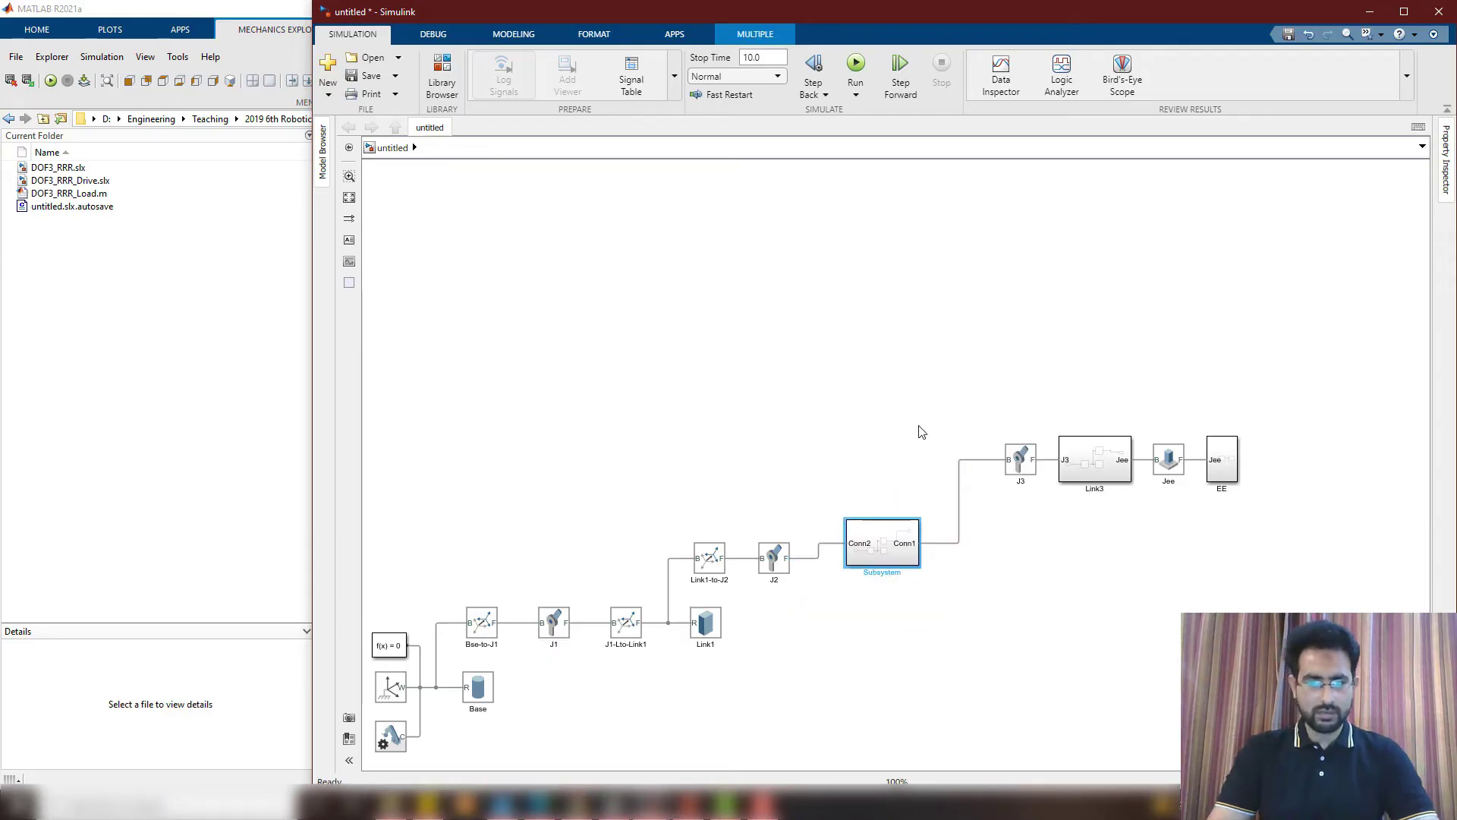
double_click(868, 571)
text(Link2)
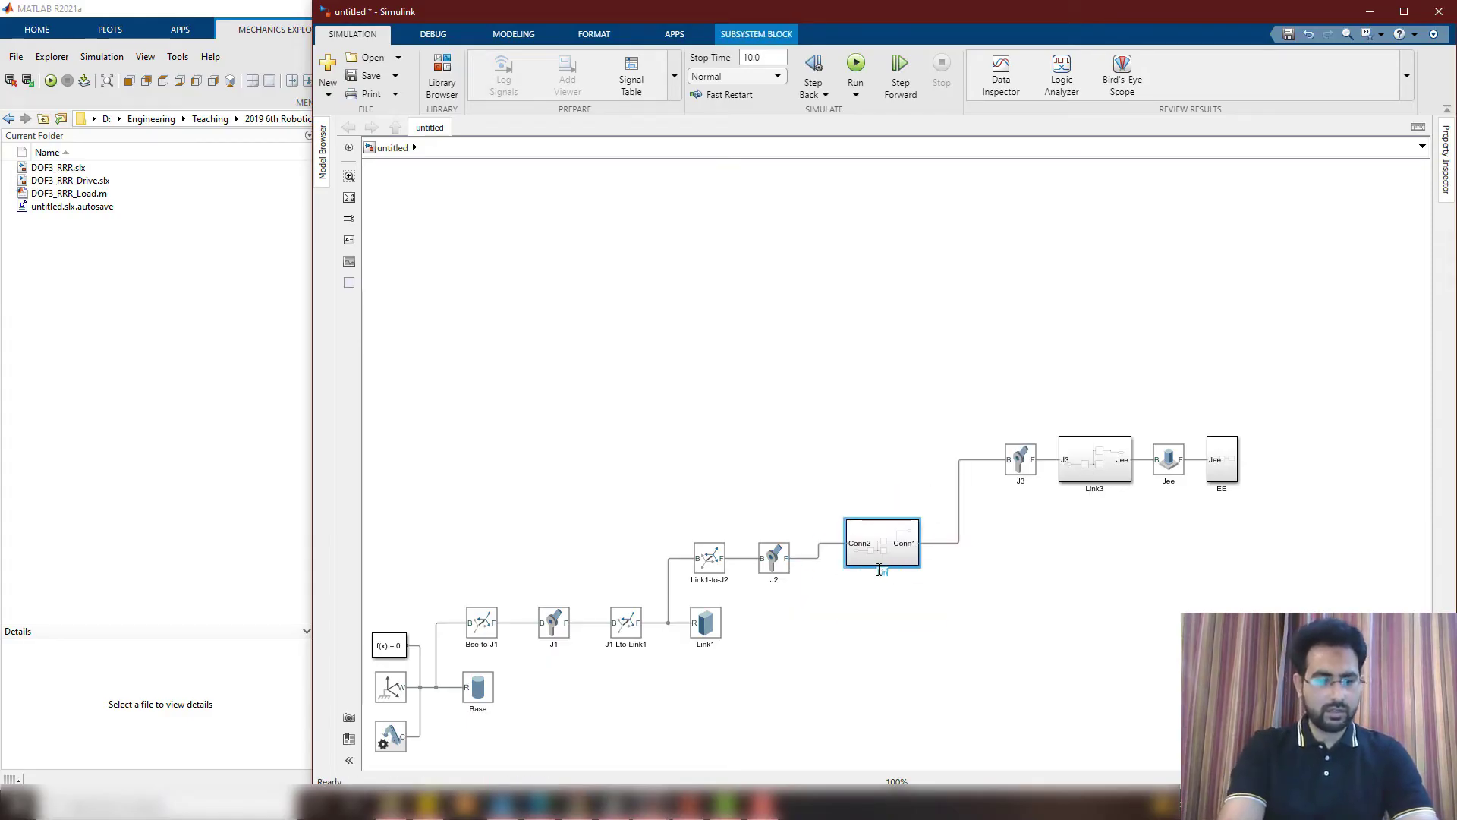
Label the Link2 subsystem's ports J3 on the J3 joint side and J2 on the J2 joint side
double_click(902, 541)
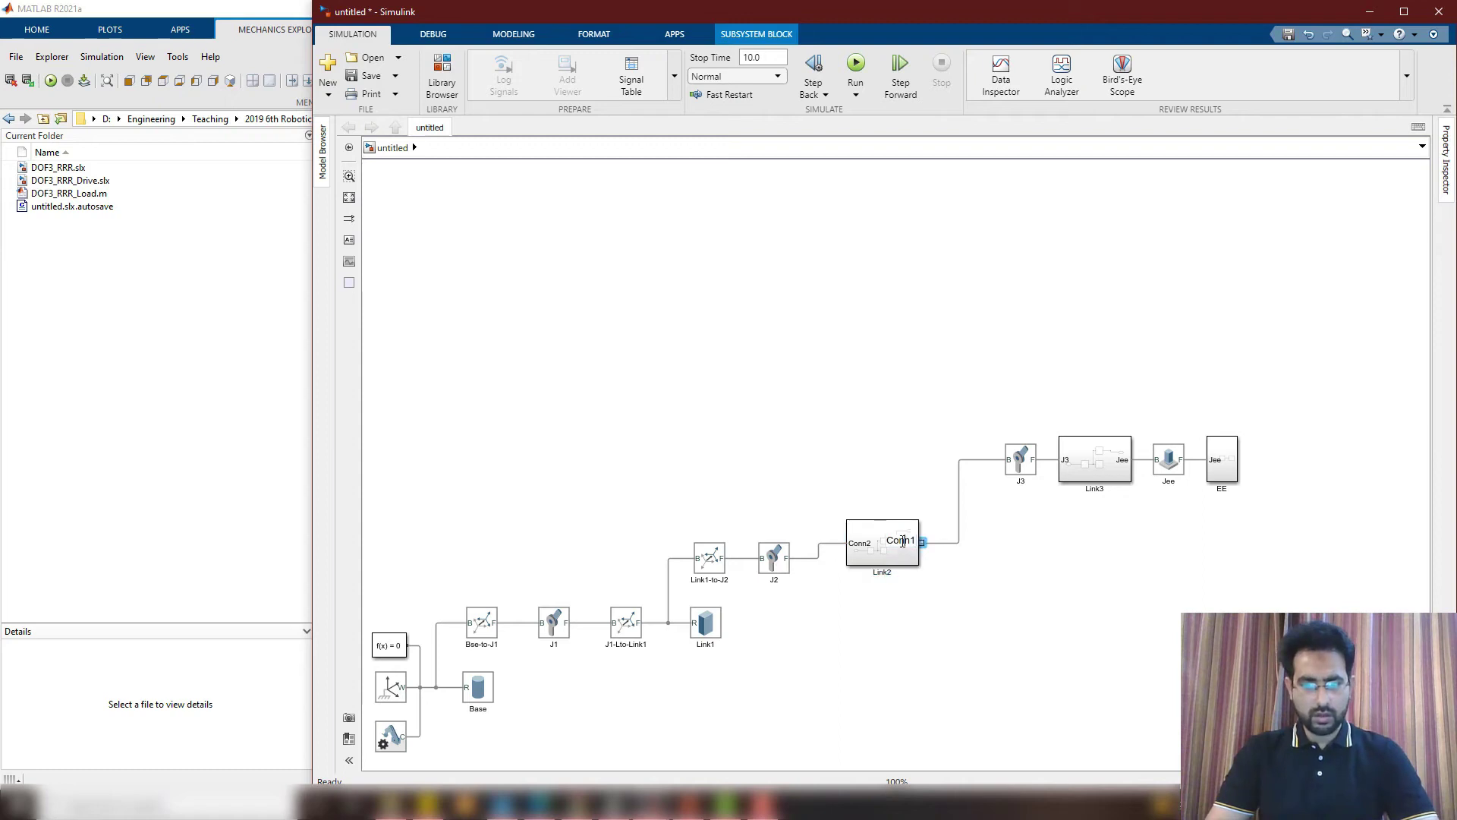
text(J3)
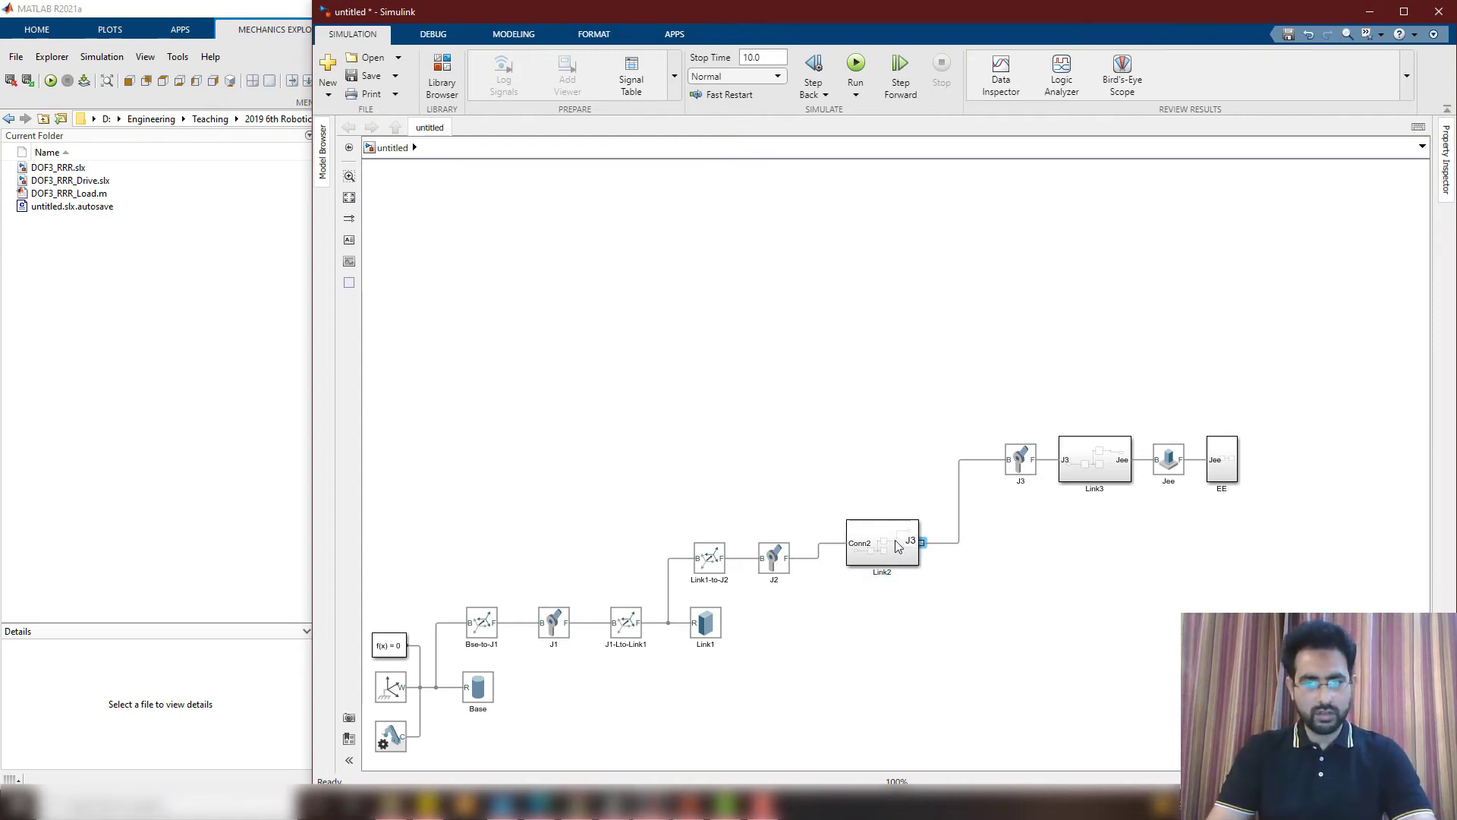
click(858, 549)
double_click(858, 544)
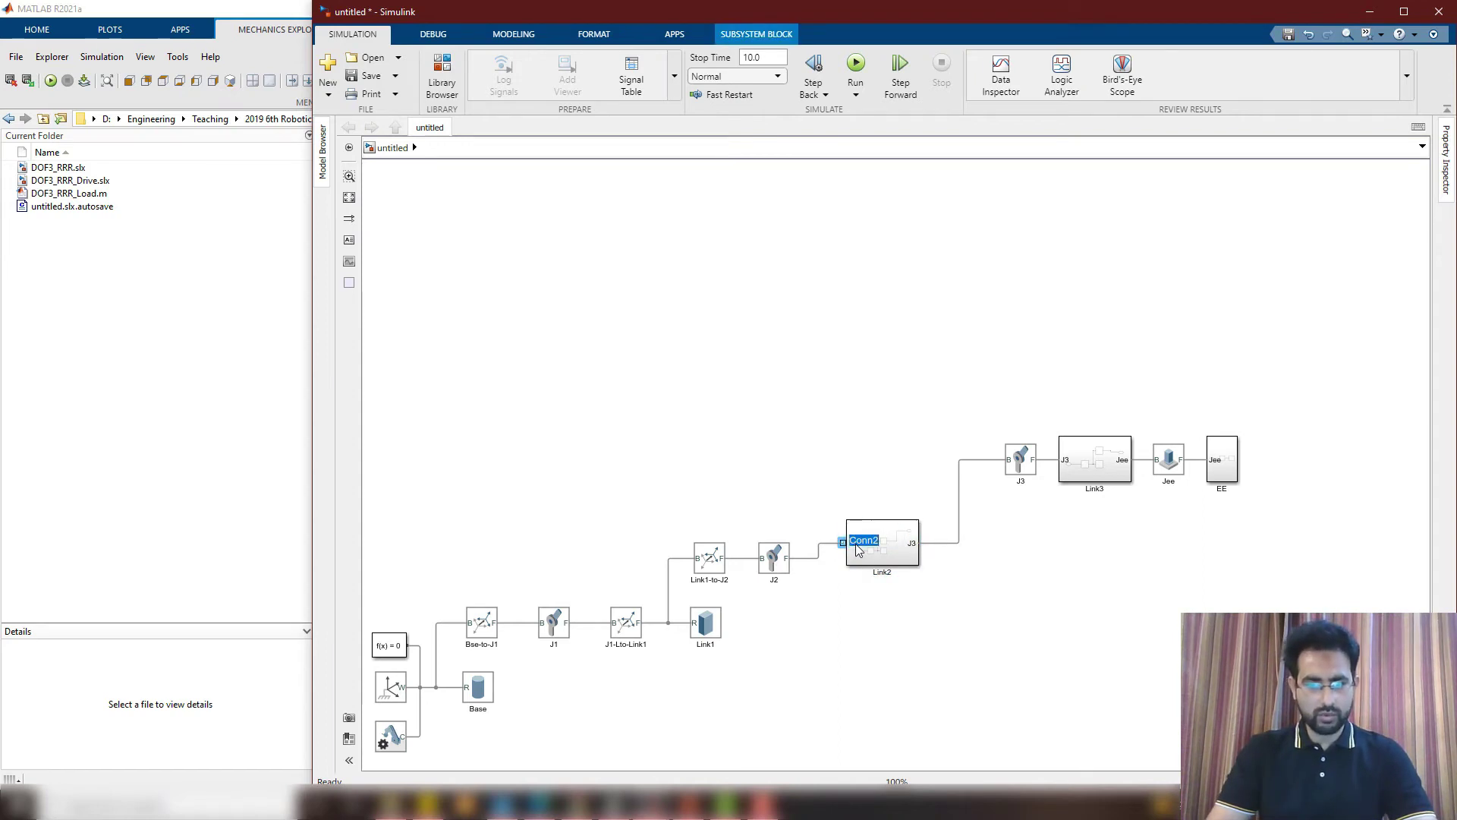
text(J2)
click(944, 618)
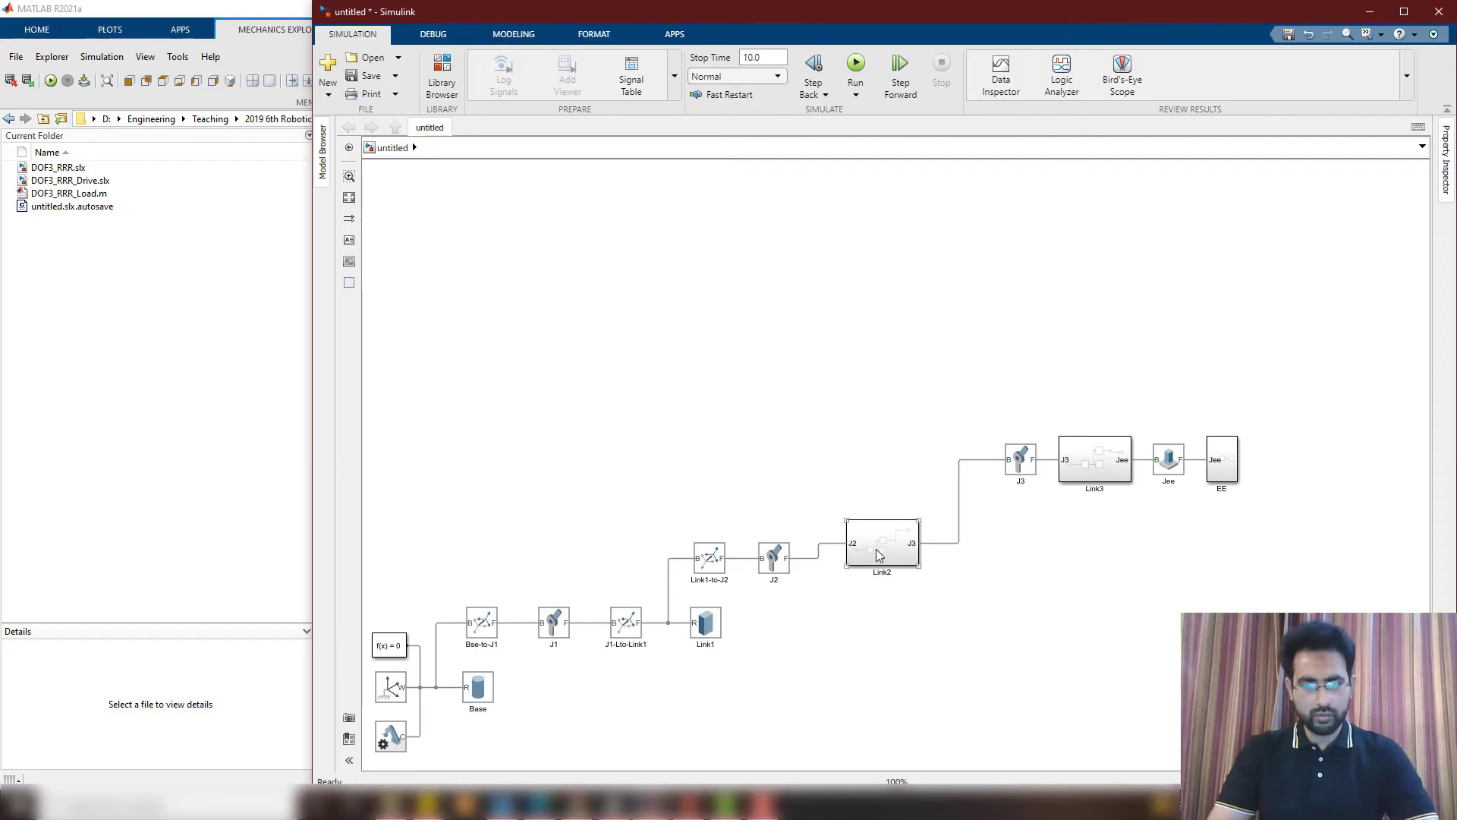
Move the Link2 subsystem and the J2 joint into the same row as J3, directly before it
drag(879, 556, 943, 472)
click(909, 596)
drag(776, 562, 881, 465)
Group the J1-Lto-Link1 transform, Link1 solid and Link1-to-J2 transform into a subsystem named Link1
drag(745, 528, 592, 668)
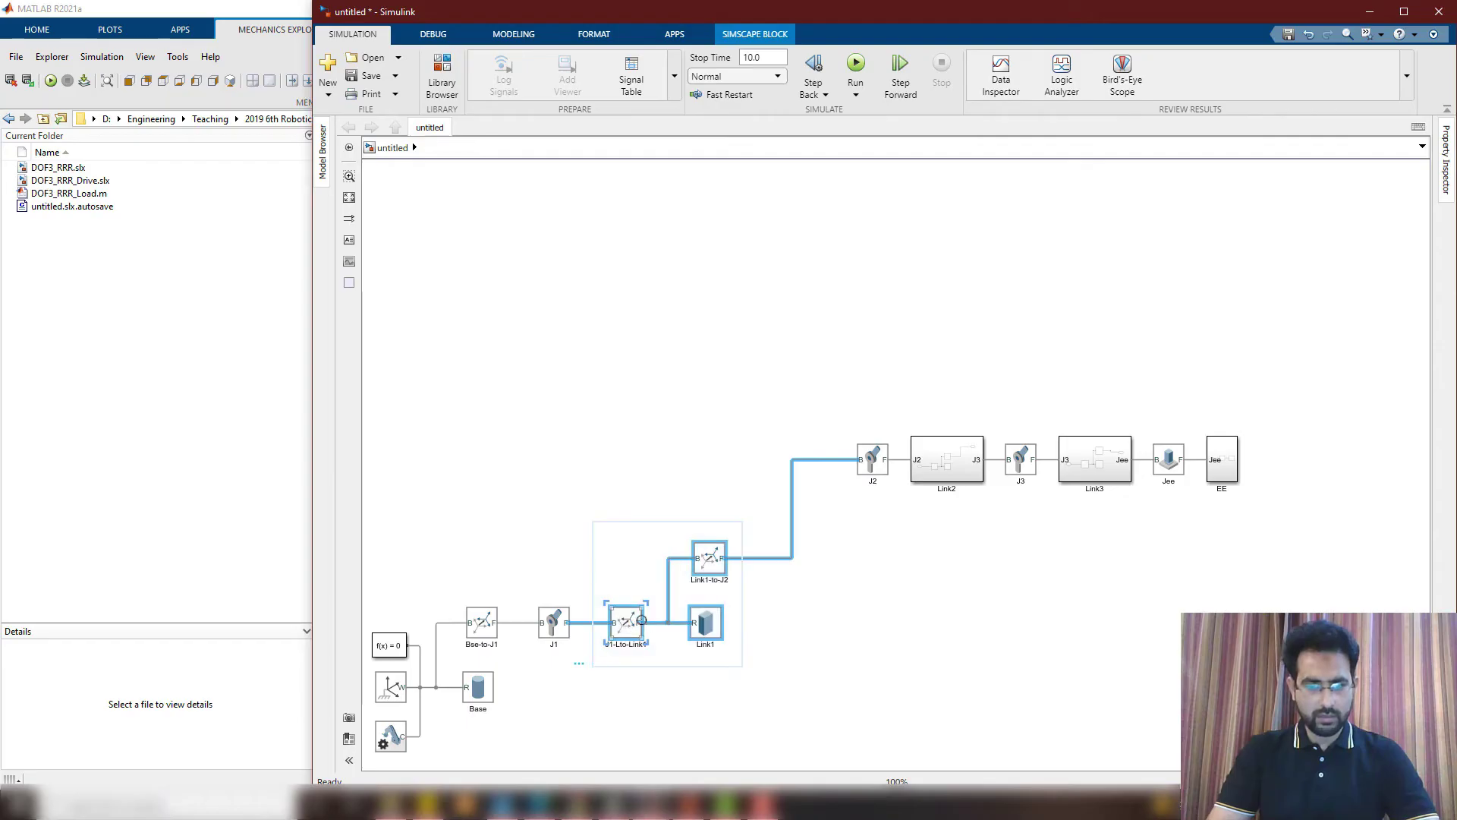
right_click(627, 620)
click(698, 483)
double_click(675, 630)
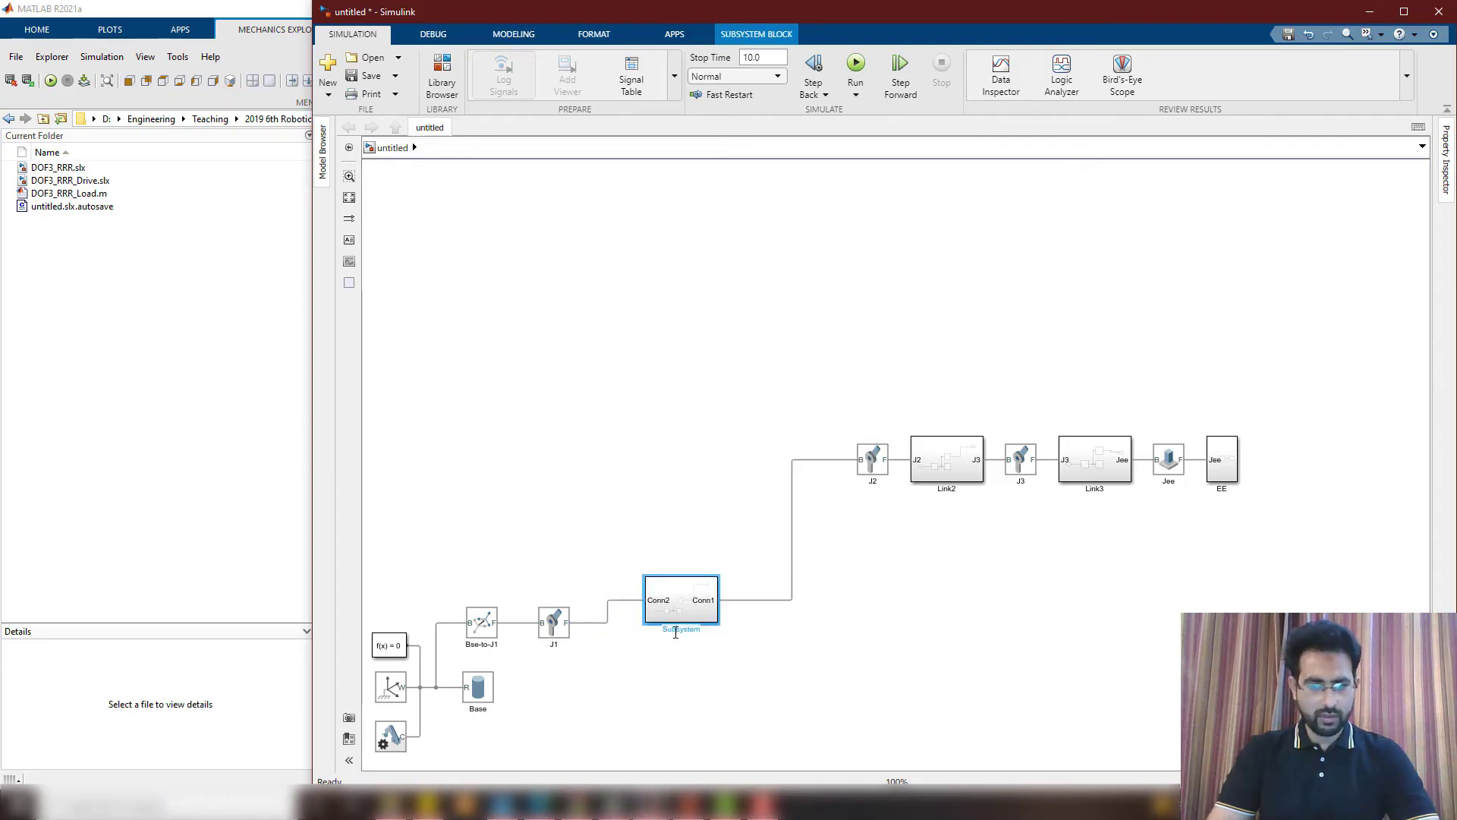
text(Link1)
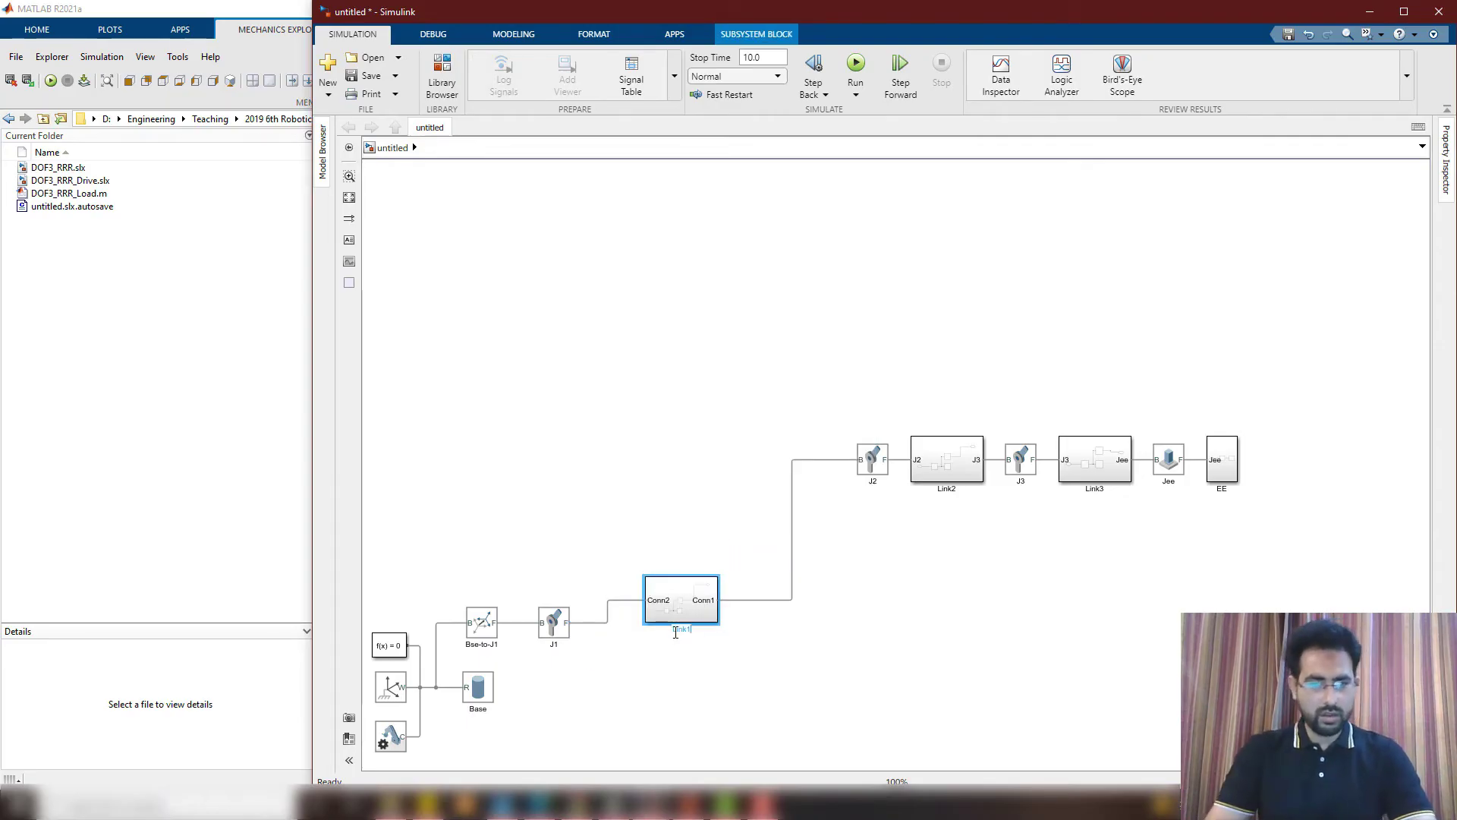
Label the Link1 subsystem's ports J2 and J1, and line up the subsystem and the J1 joint with J2
click(706, 605)
text(J2)
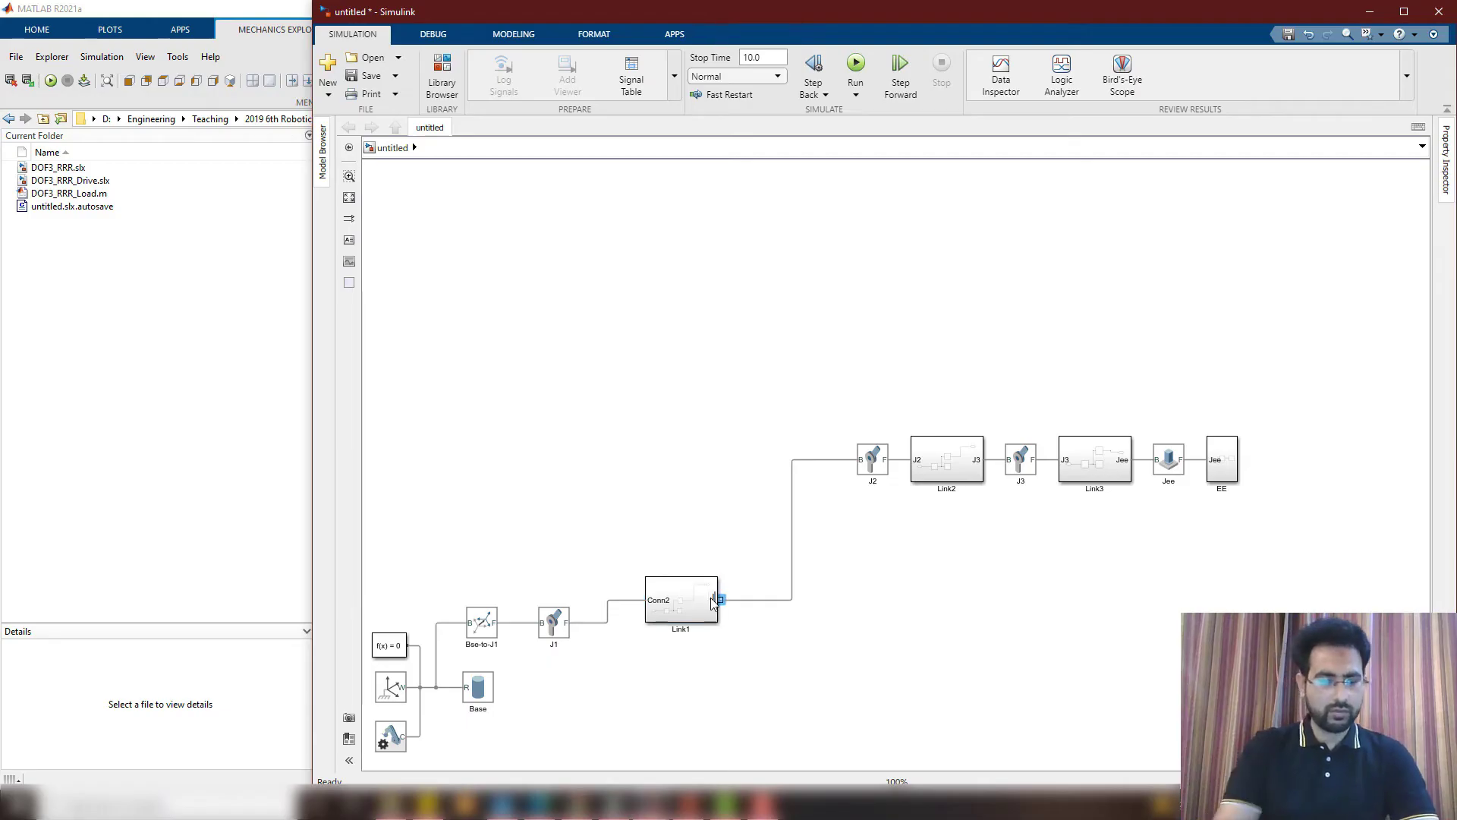
click(660, 600)
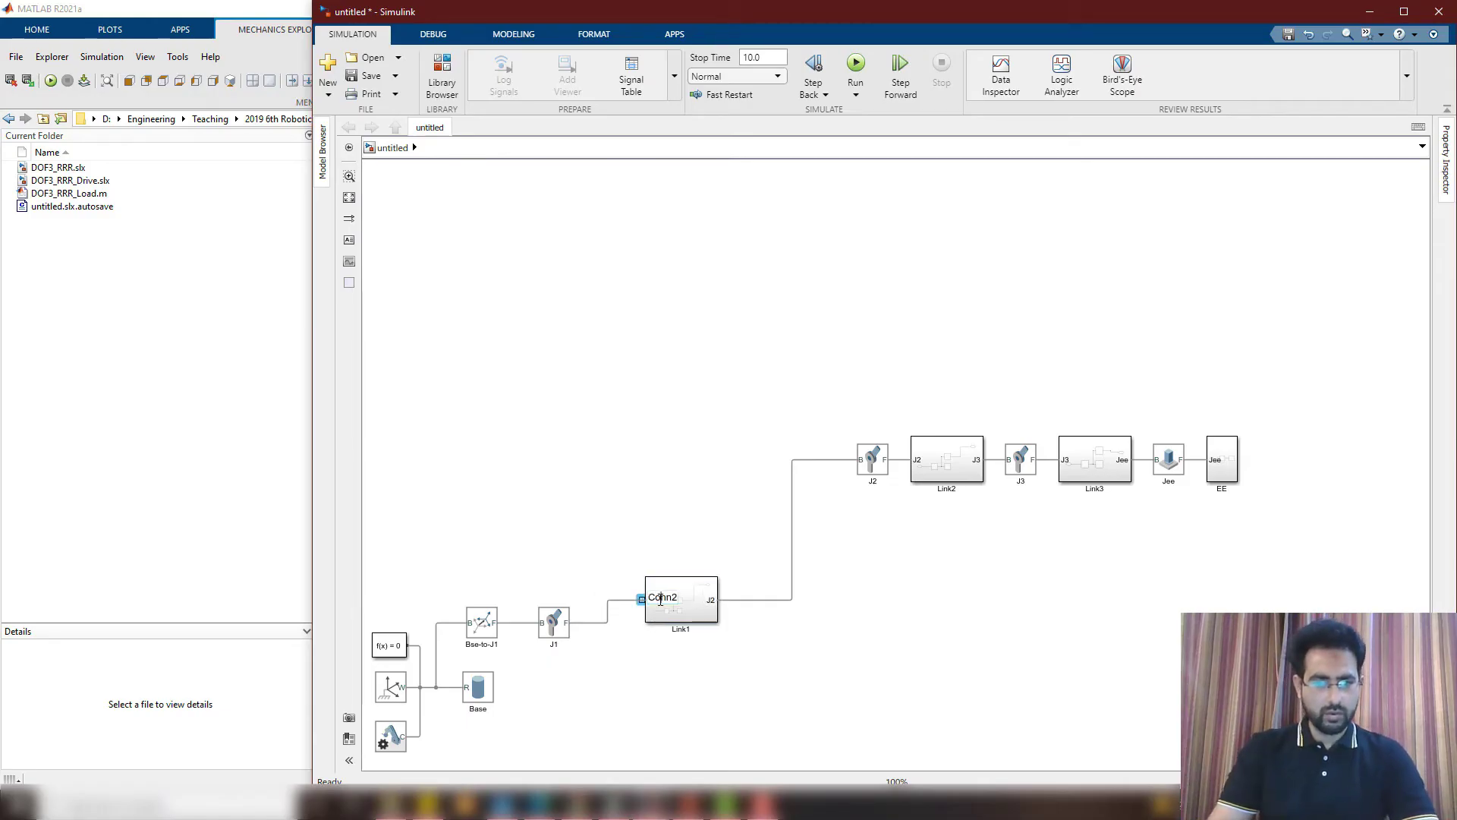
double_click(662, 599)
text(J1)
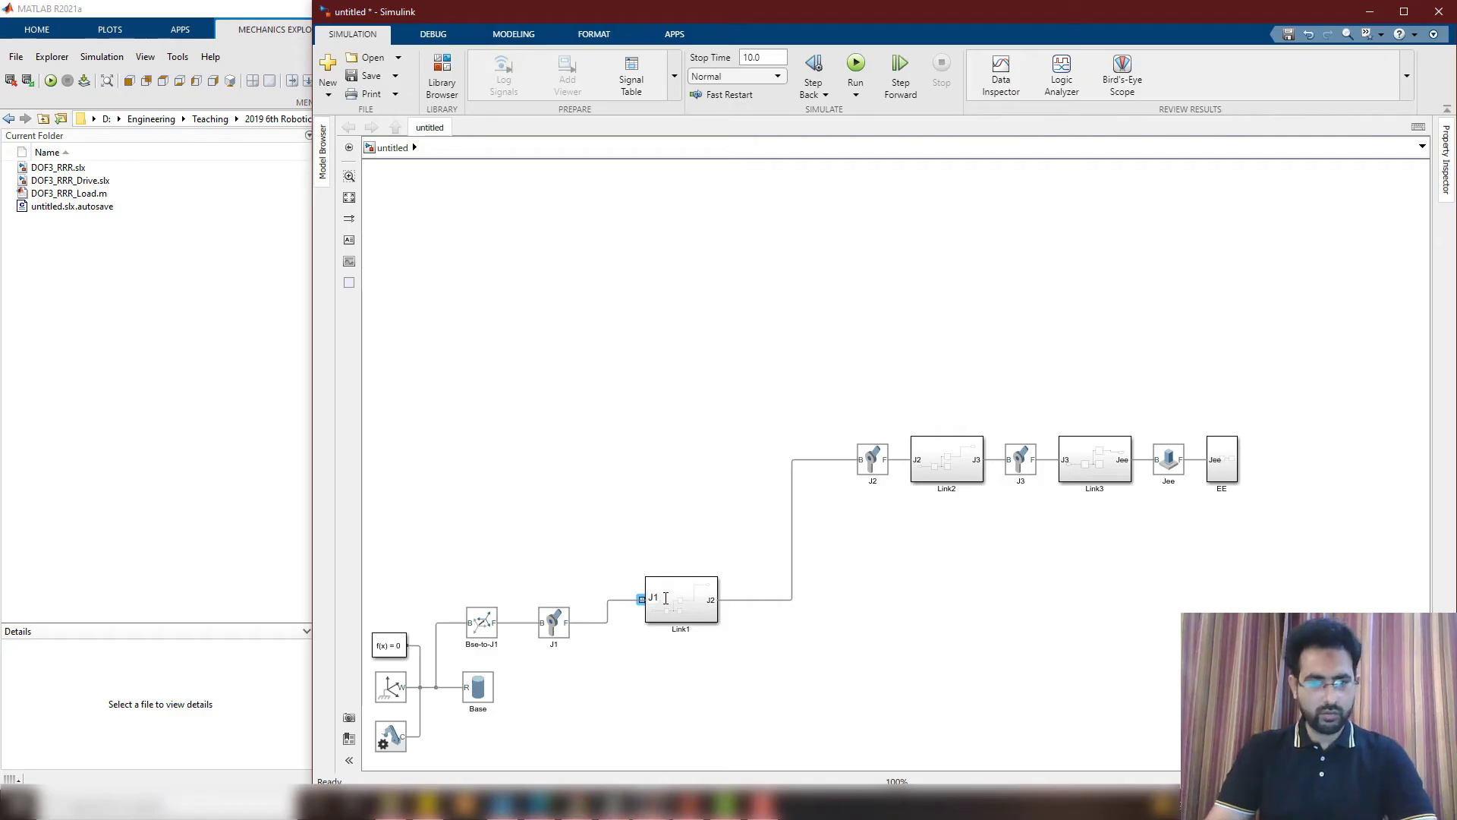
key(Return)
drag(685, 617, 803, 476)
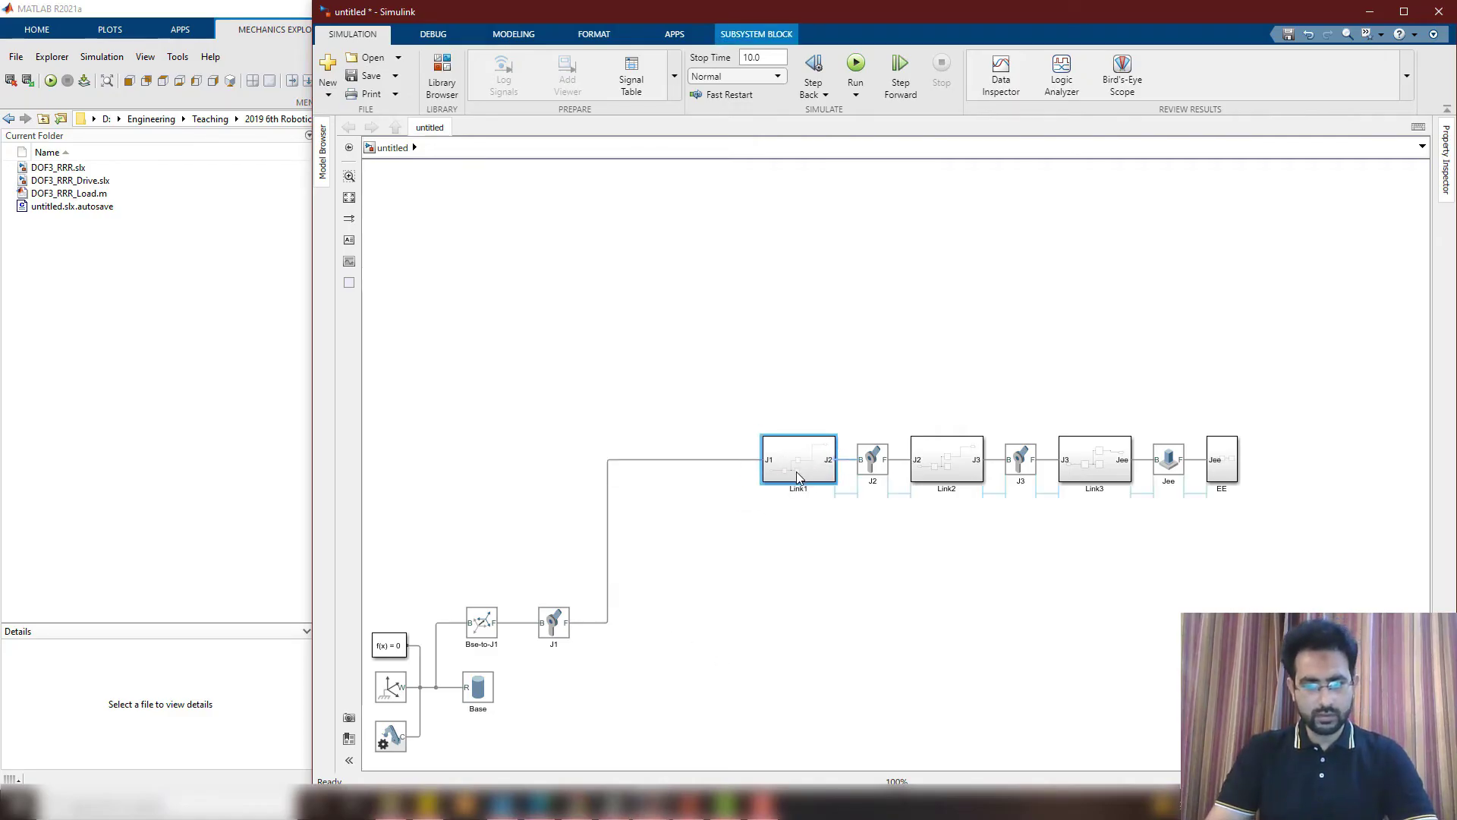
drag(554, 623, 725, 460)
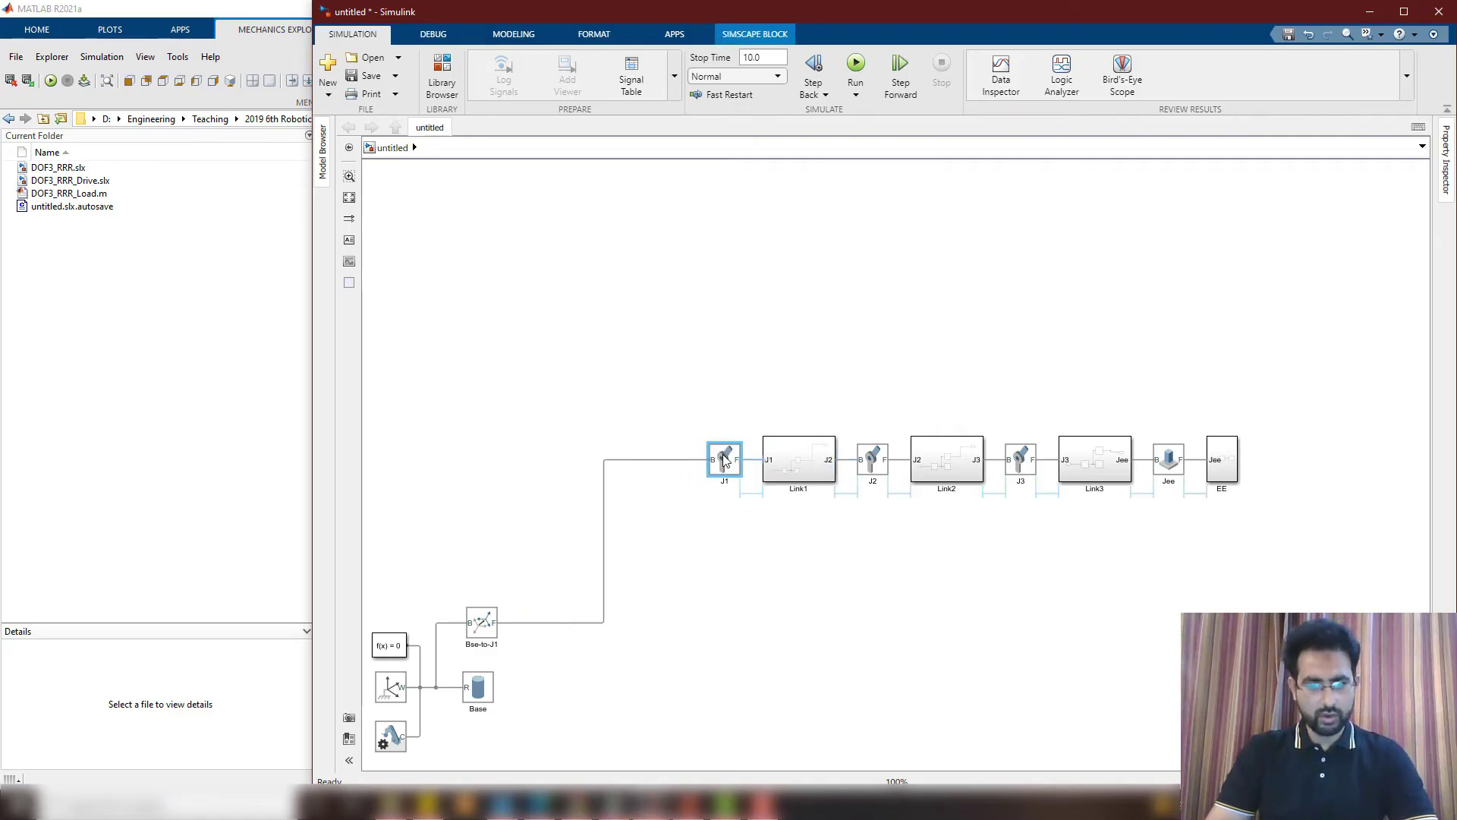
Group the Bse-to-J1 transform and Base solid into a subsystem named Base, placed in line directly before J1
drag(523, 582, 434, 747)
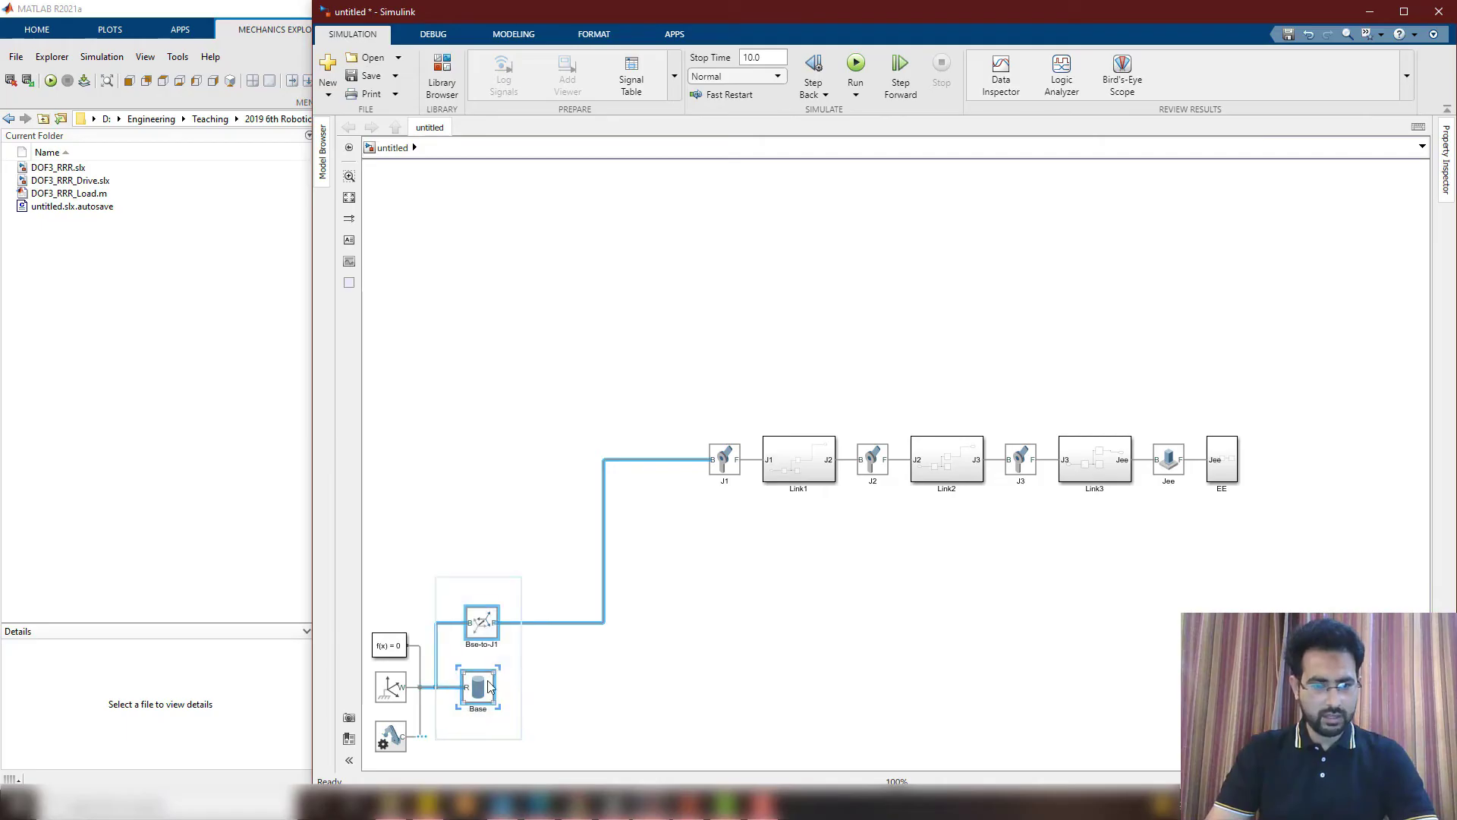
right_click(481, 680)
click(567, 539)
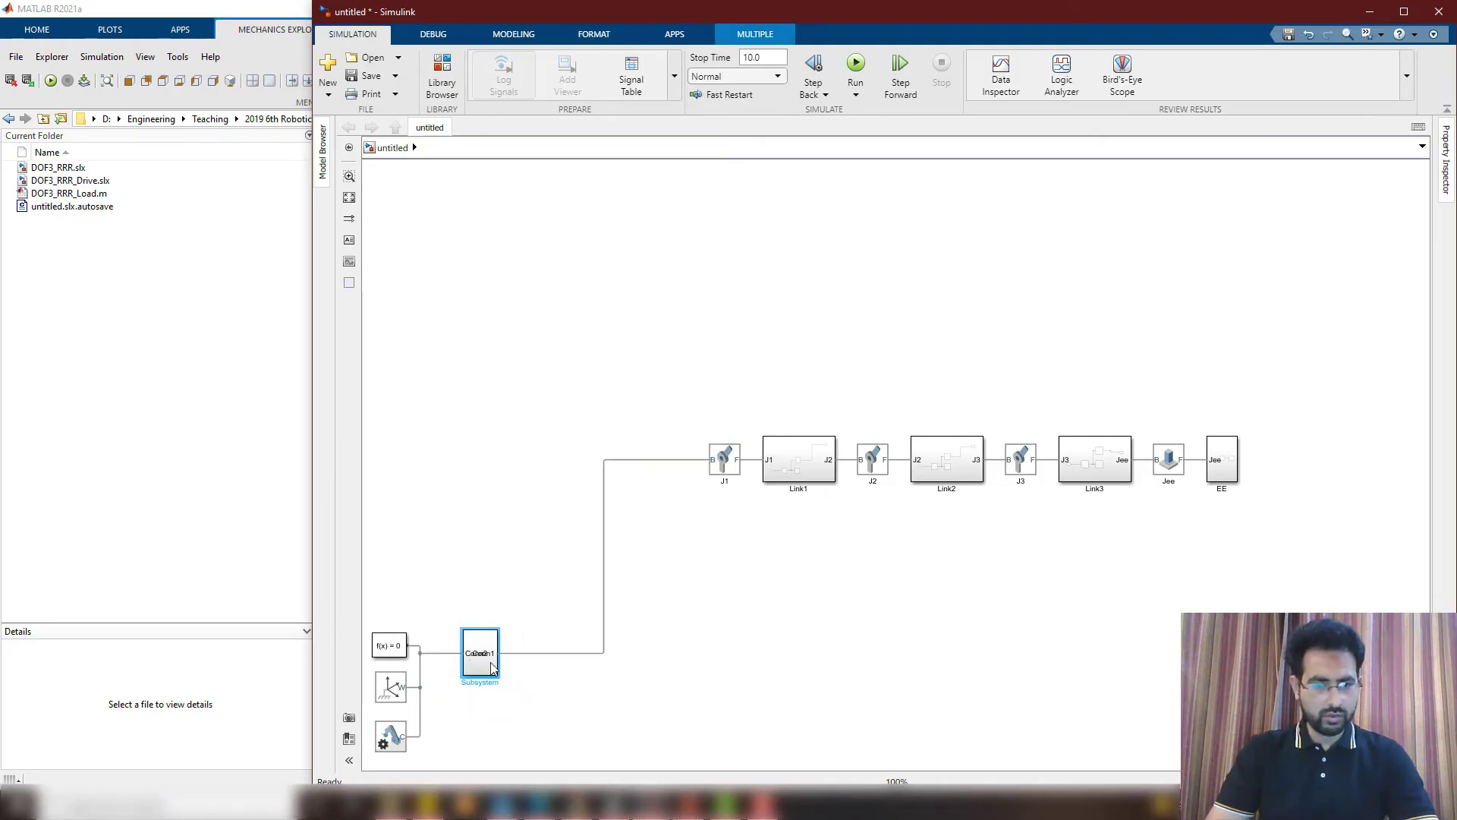
drag(492, 668, 670, 478)
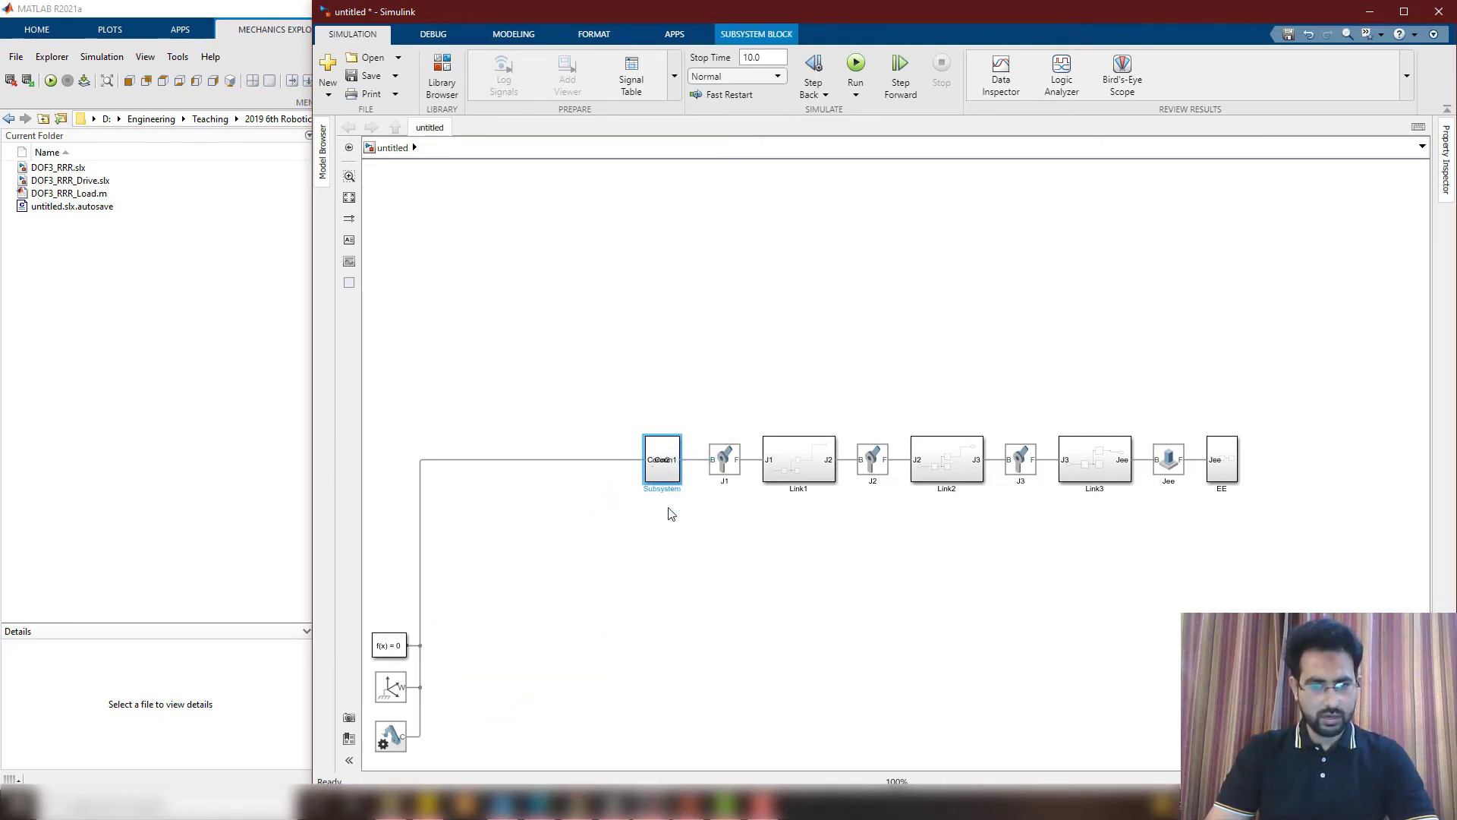
double_click(661, 489)
text(Base)
Label the Base subsystem's ports World and J1, and place the solver, world frame and mechanism configuration blocks directly before it
click(663, 472)
scroll(662, 471, up, 2)
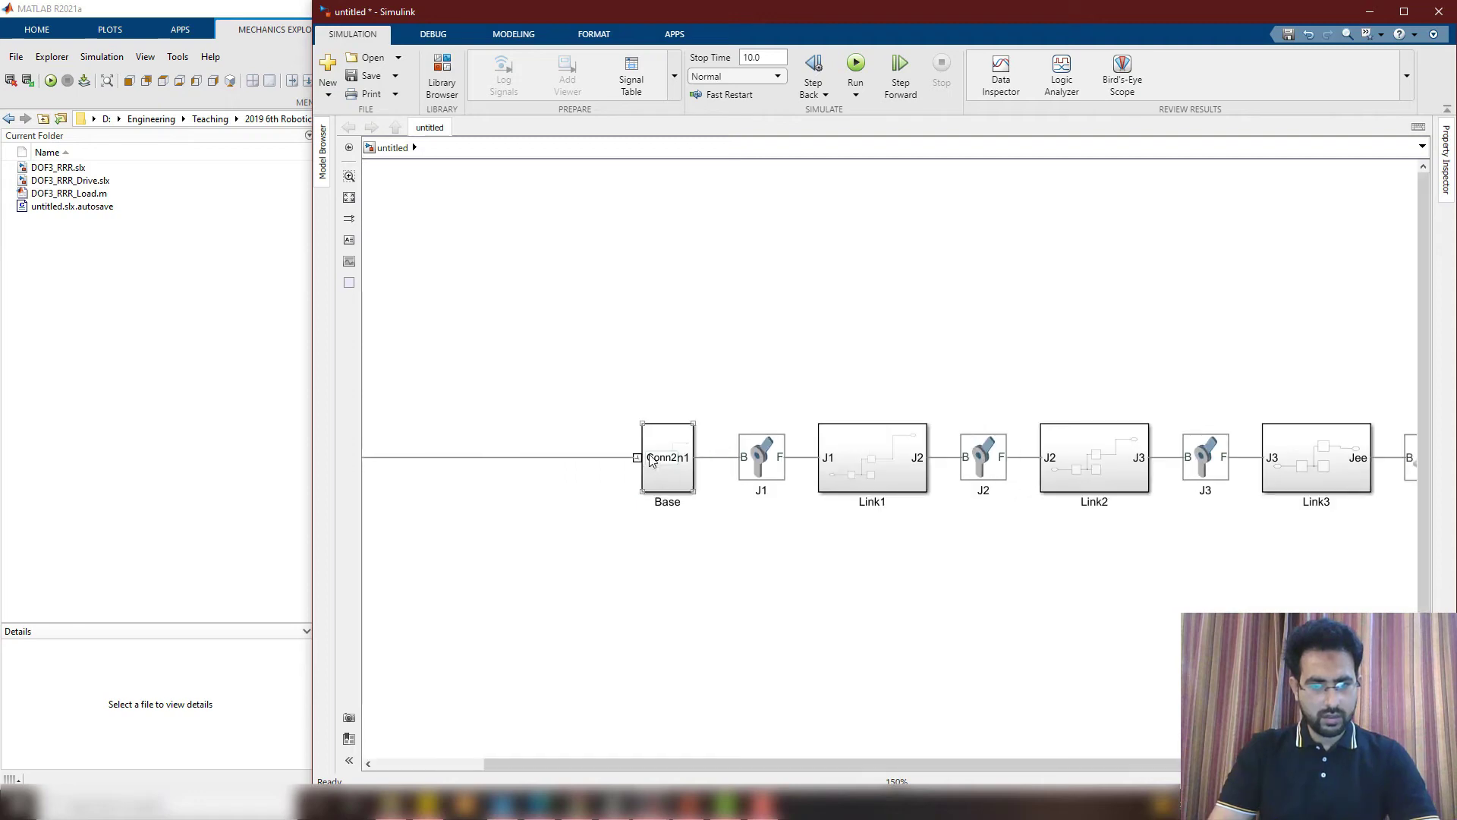
text(World)
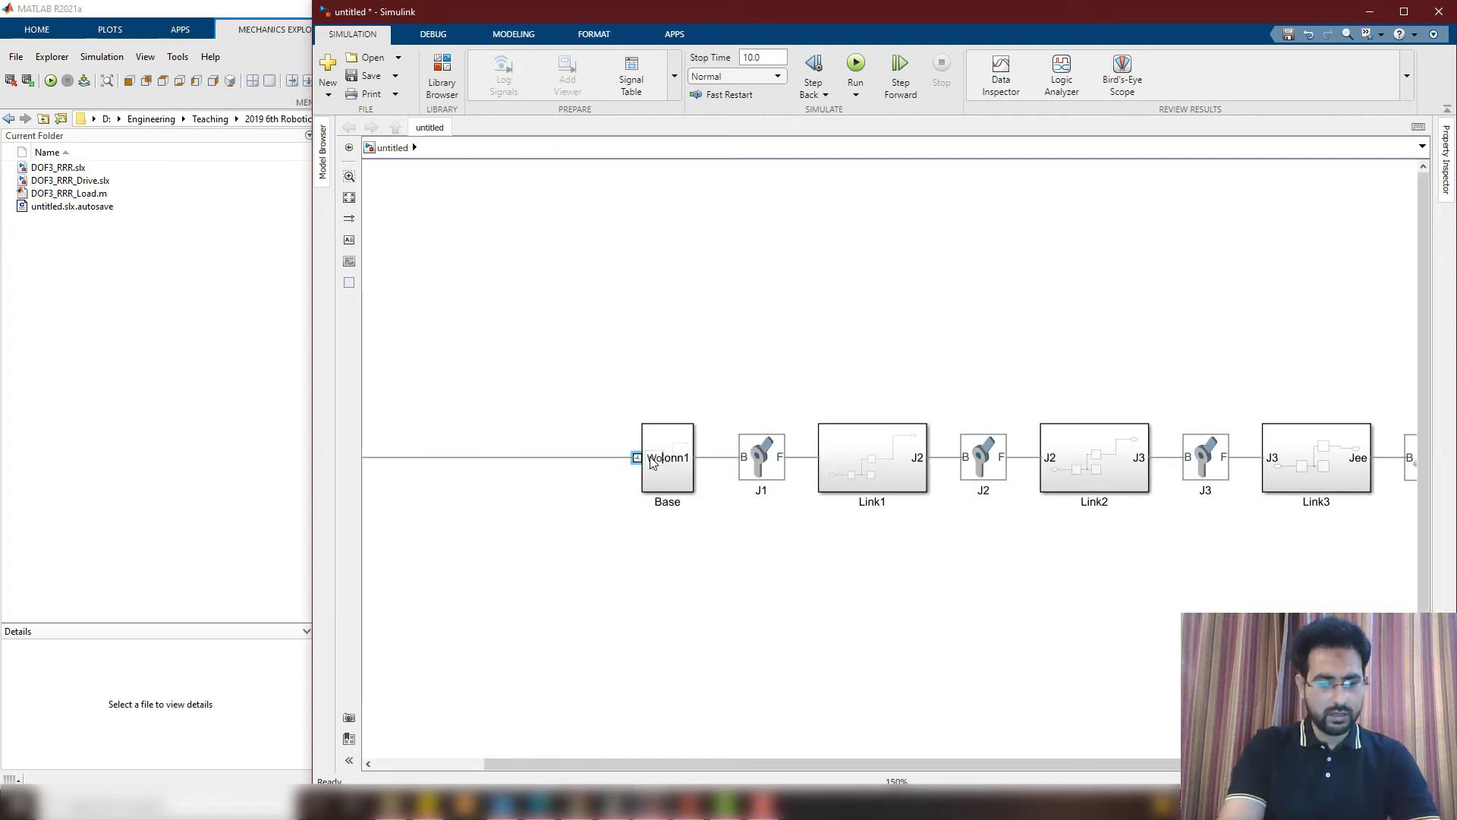
click(685, 461)
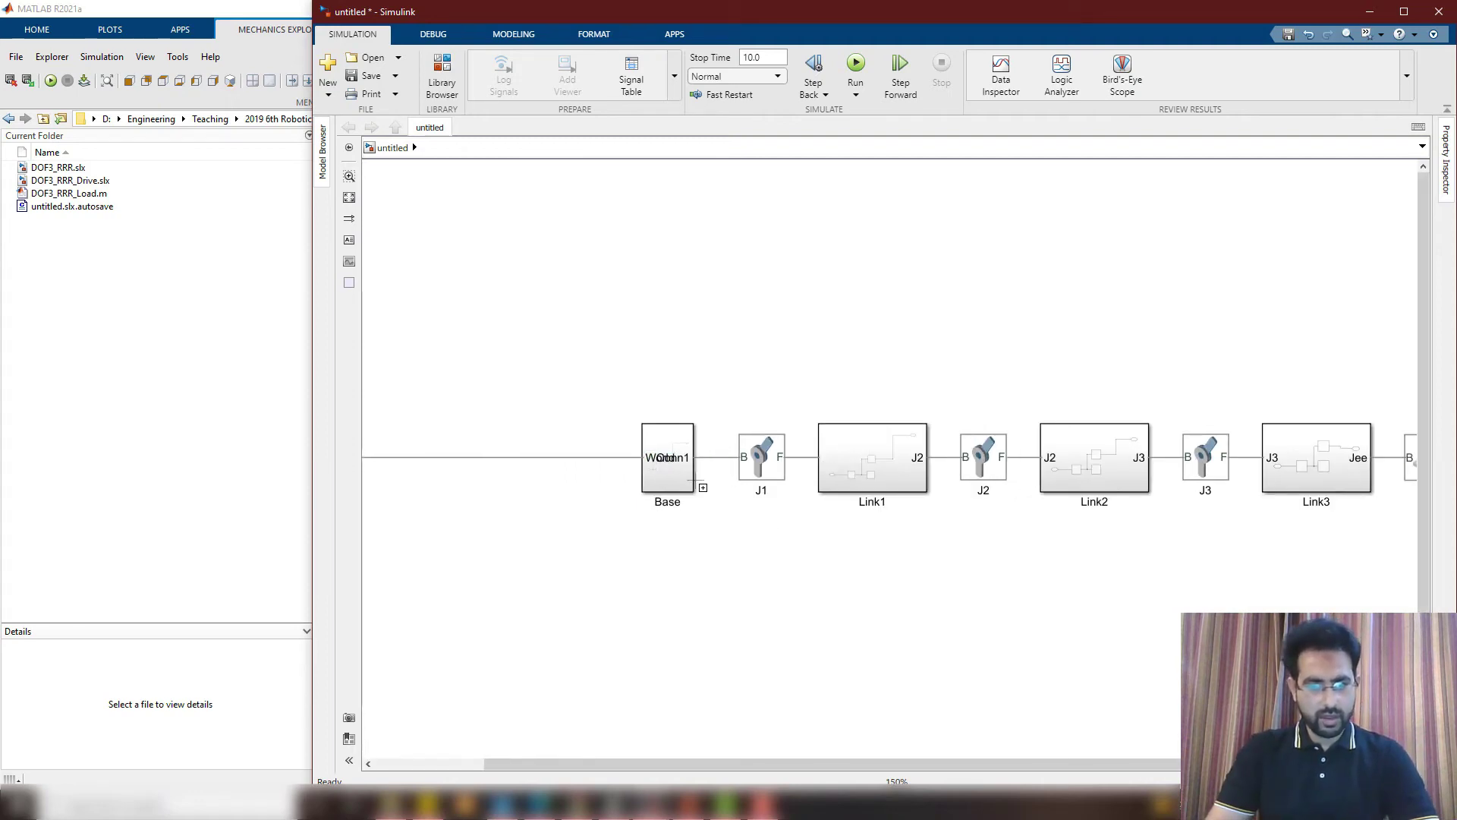
double_click(682, 458)
text(J1)
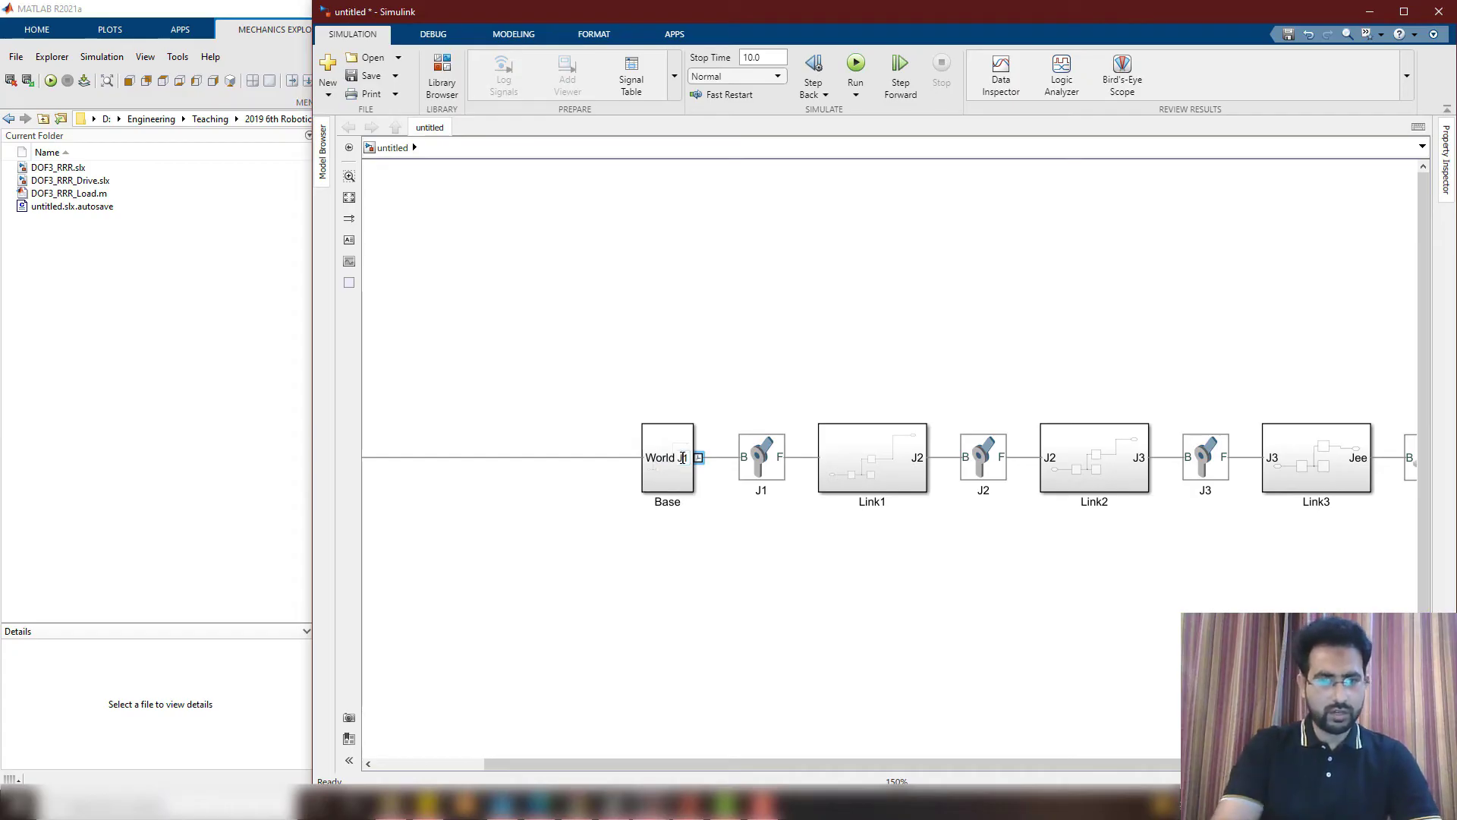
key(ctrl+shift+a)
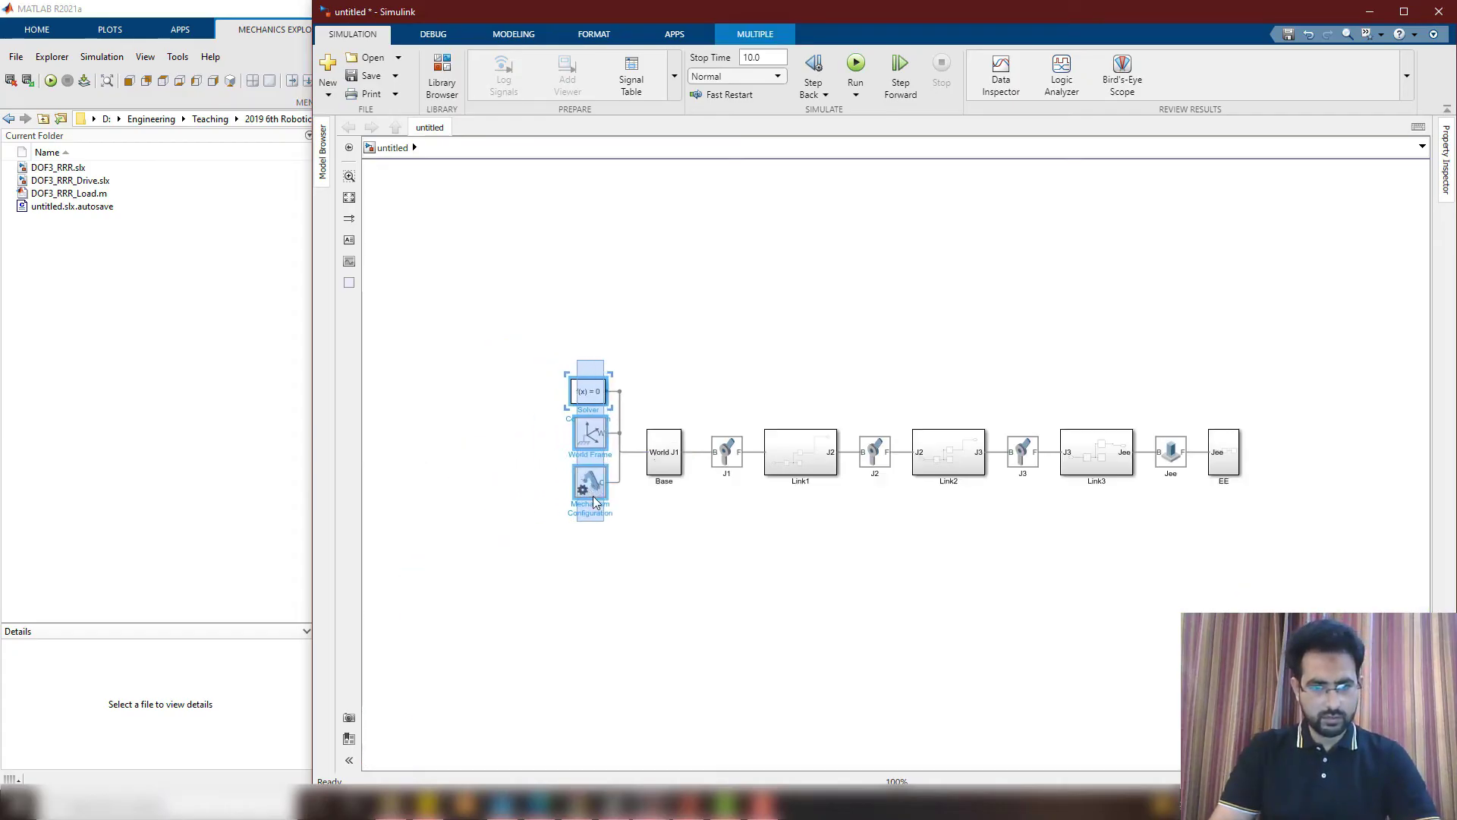
scroll(1003, 534, up, 1)
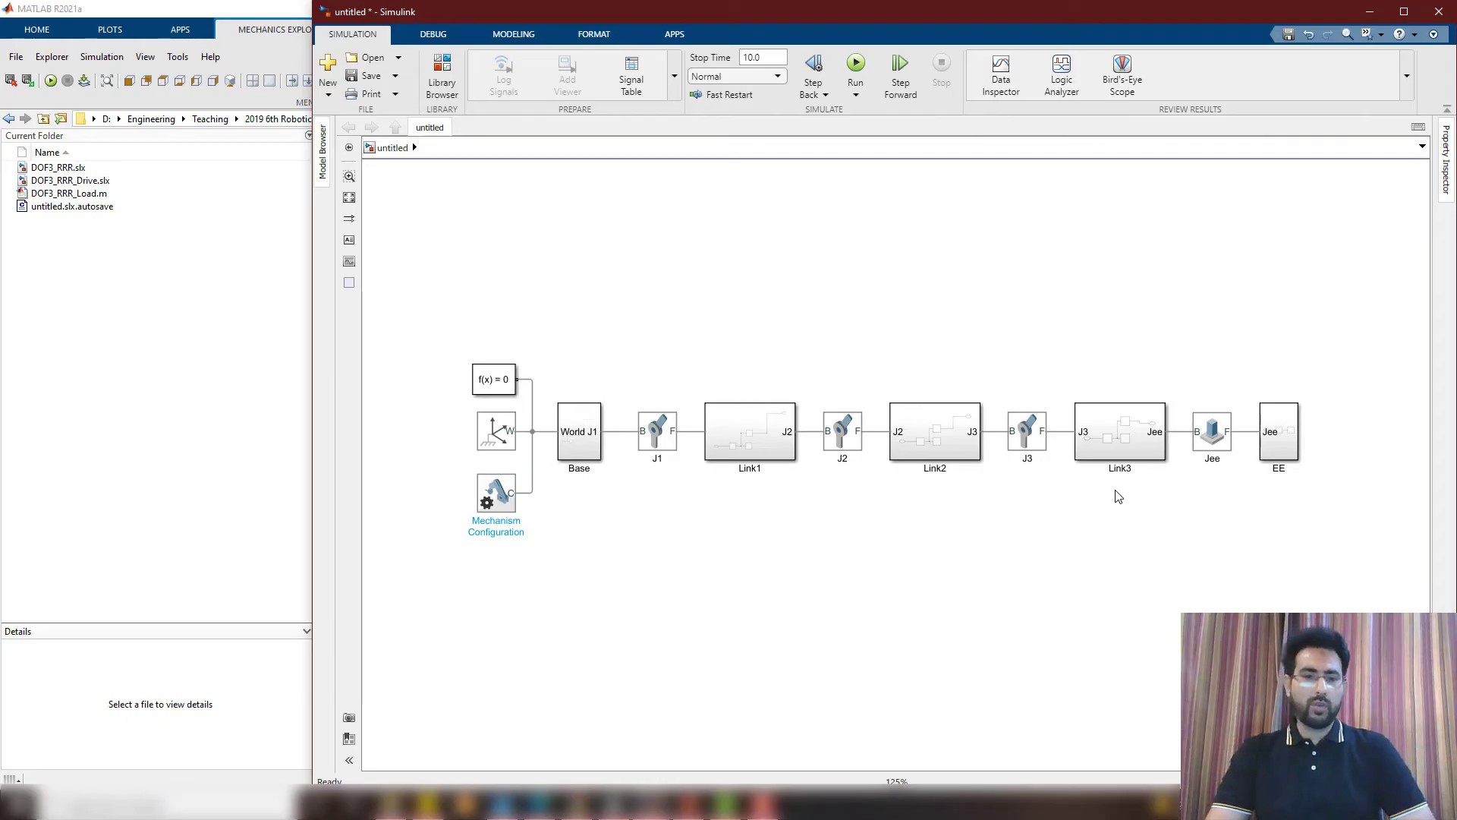
Review the block chain in order from Base through the joints and links to the EE subsystem
click(578, 448)
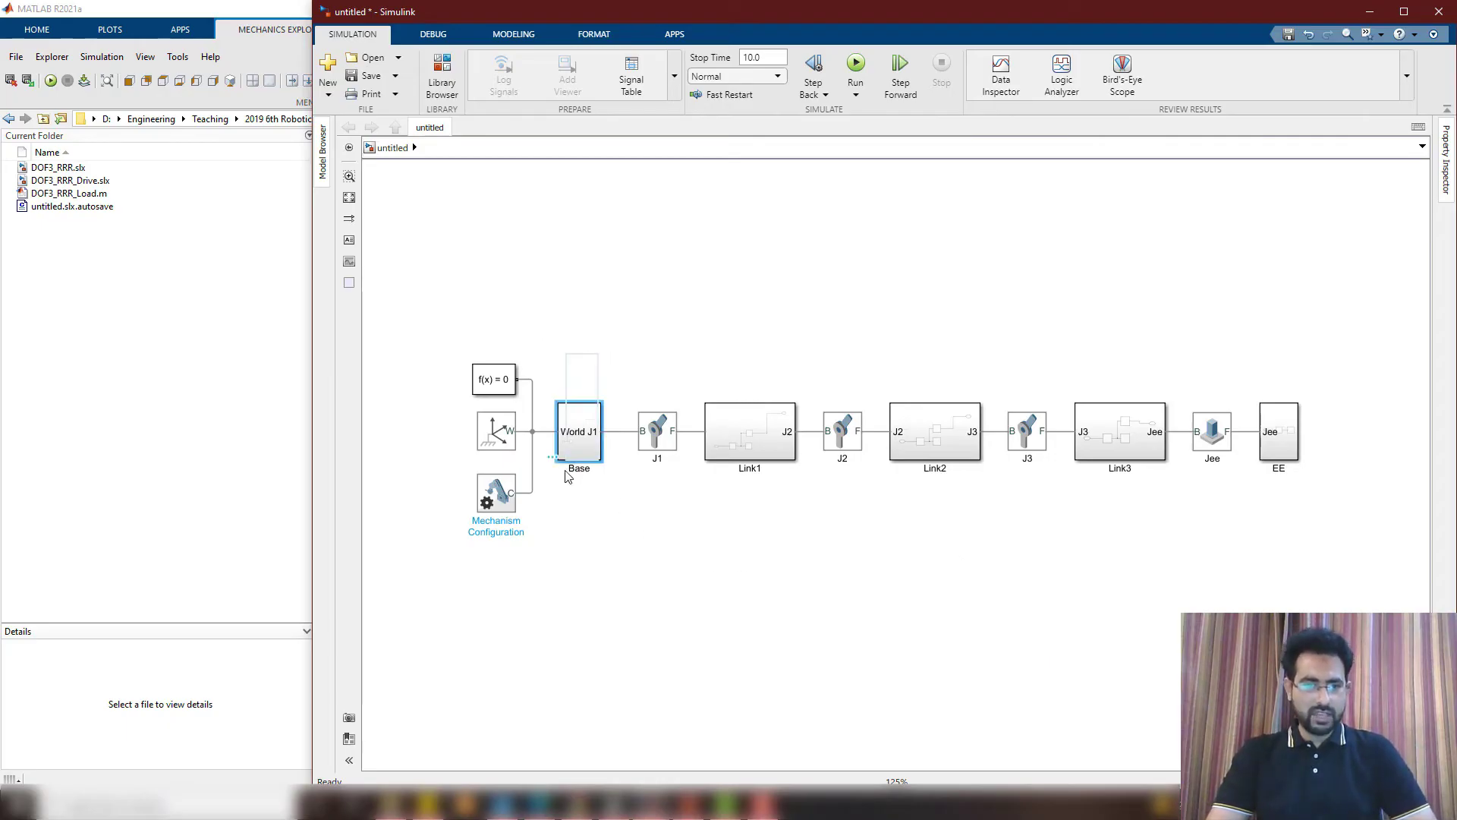
click(621, 481)
click(670, 439)
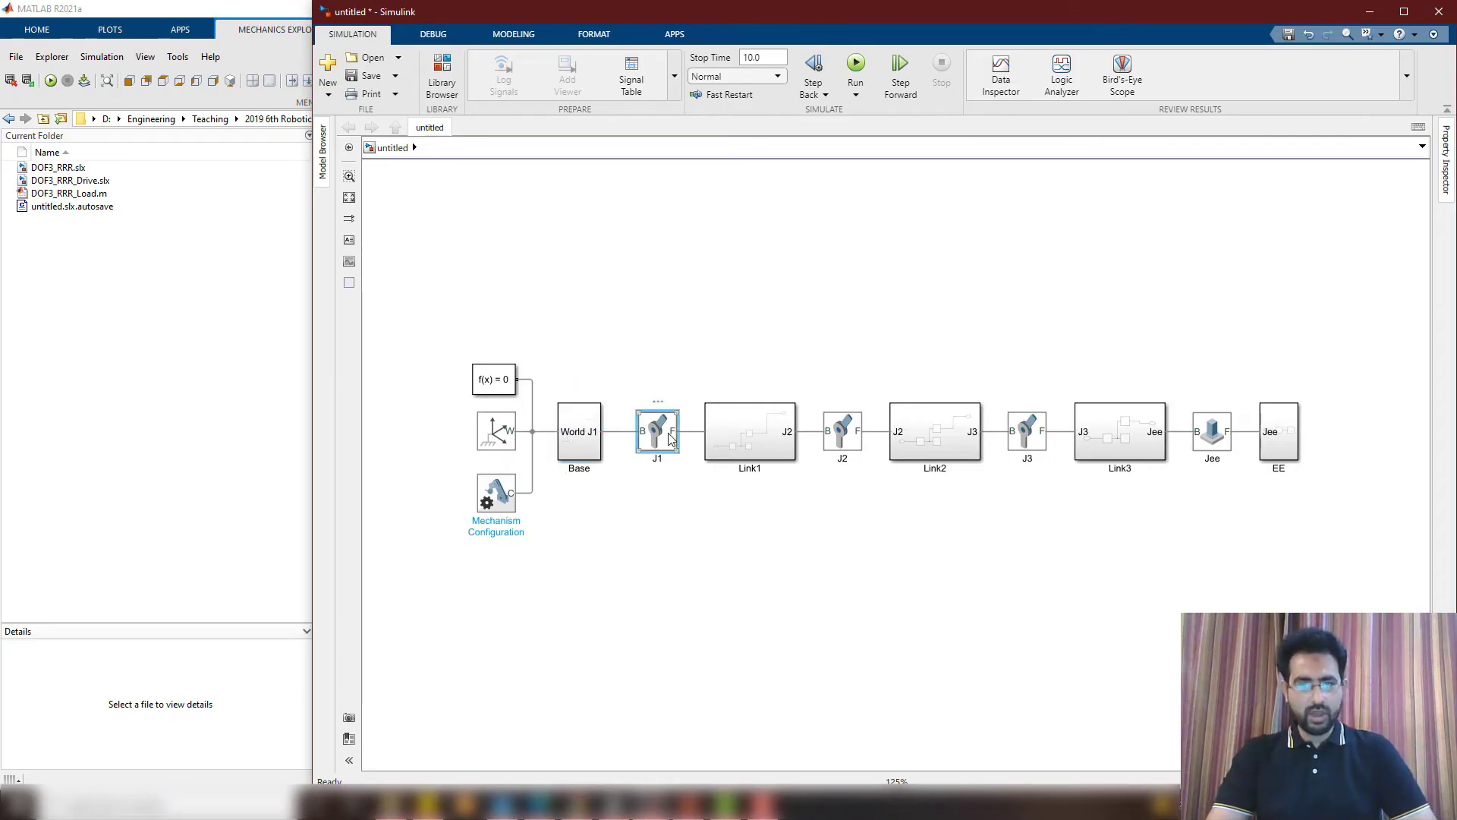
click(765, 443)
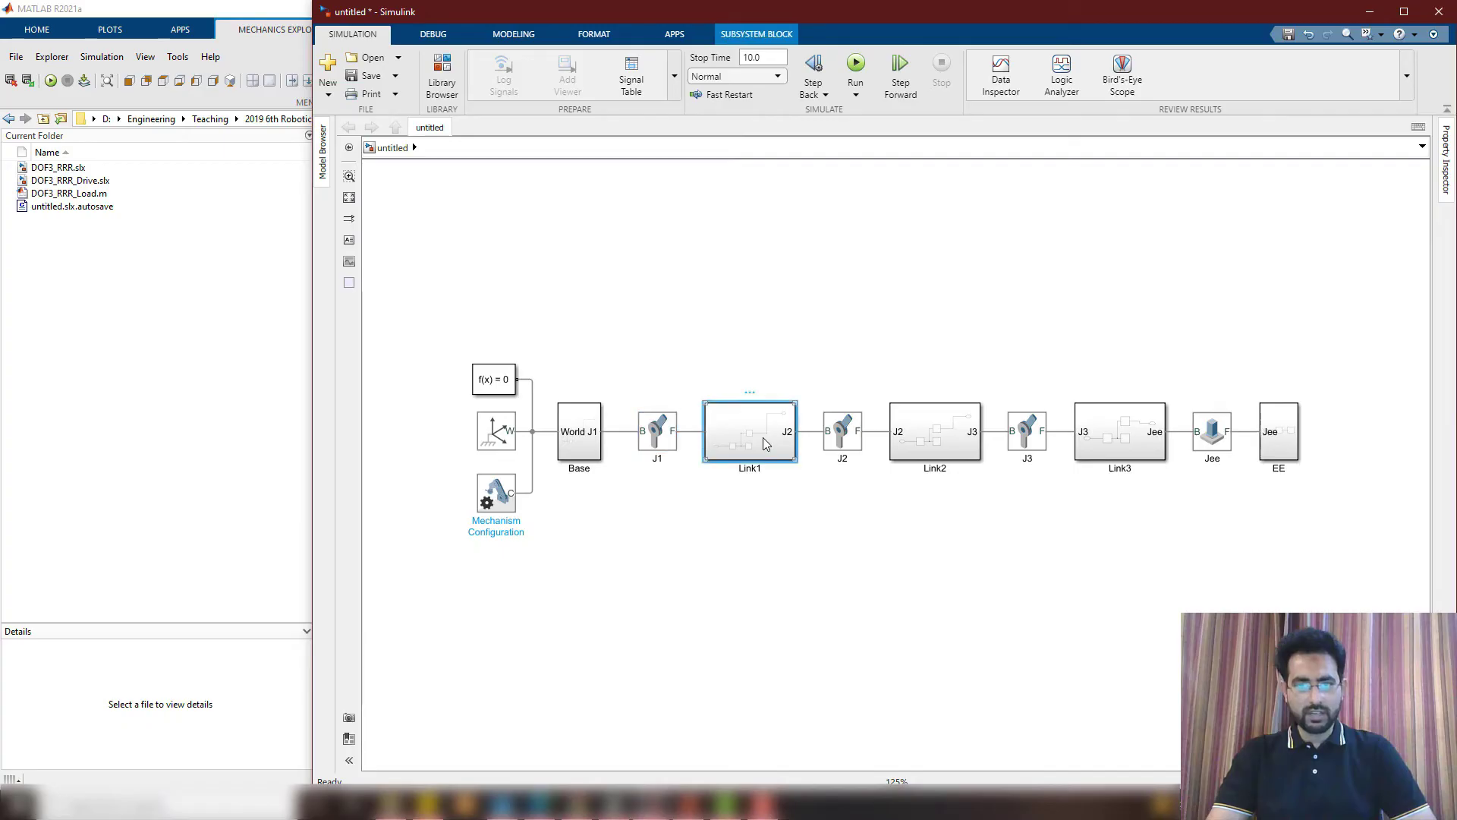
click(839, 441)
click(938, 441)
click(1040, 442)
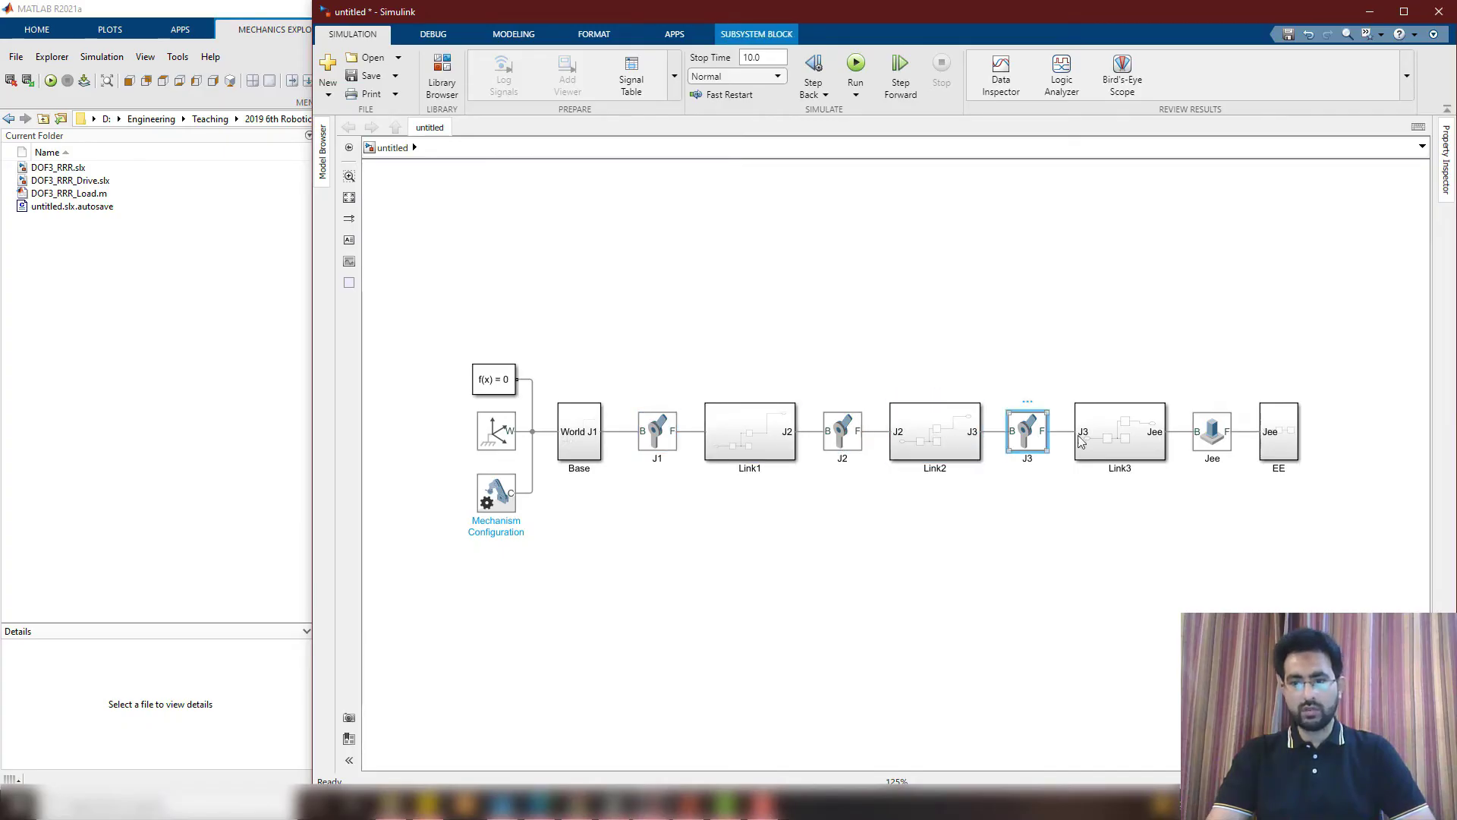
click(1150, 450)
click(1210, 446)
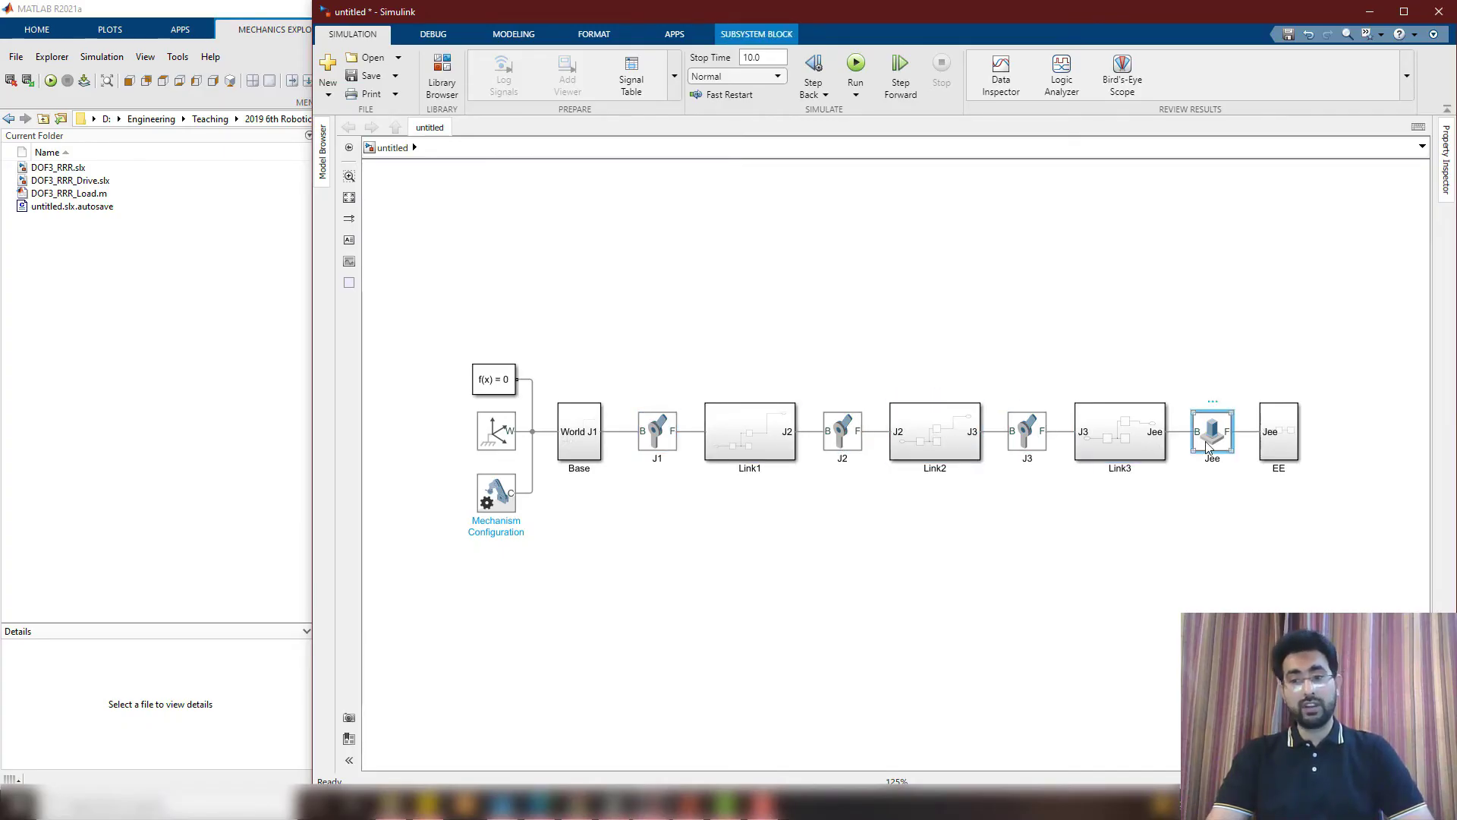
click(1273, 438)
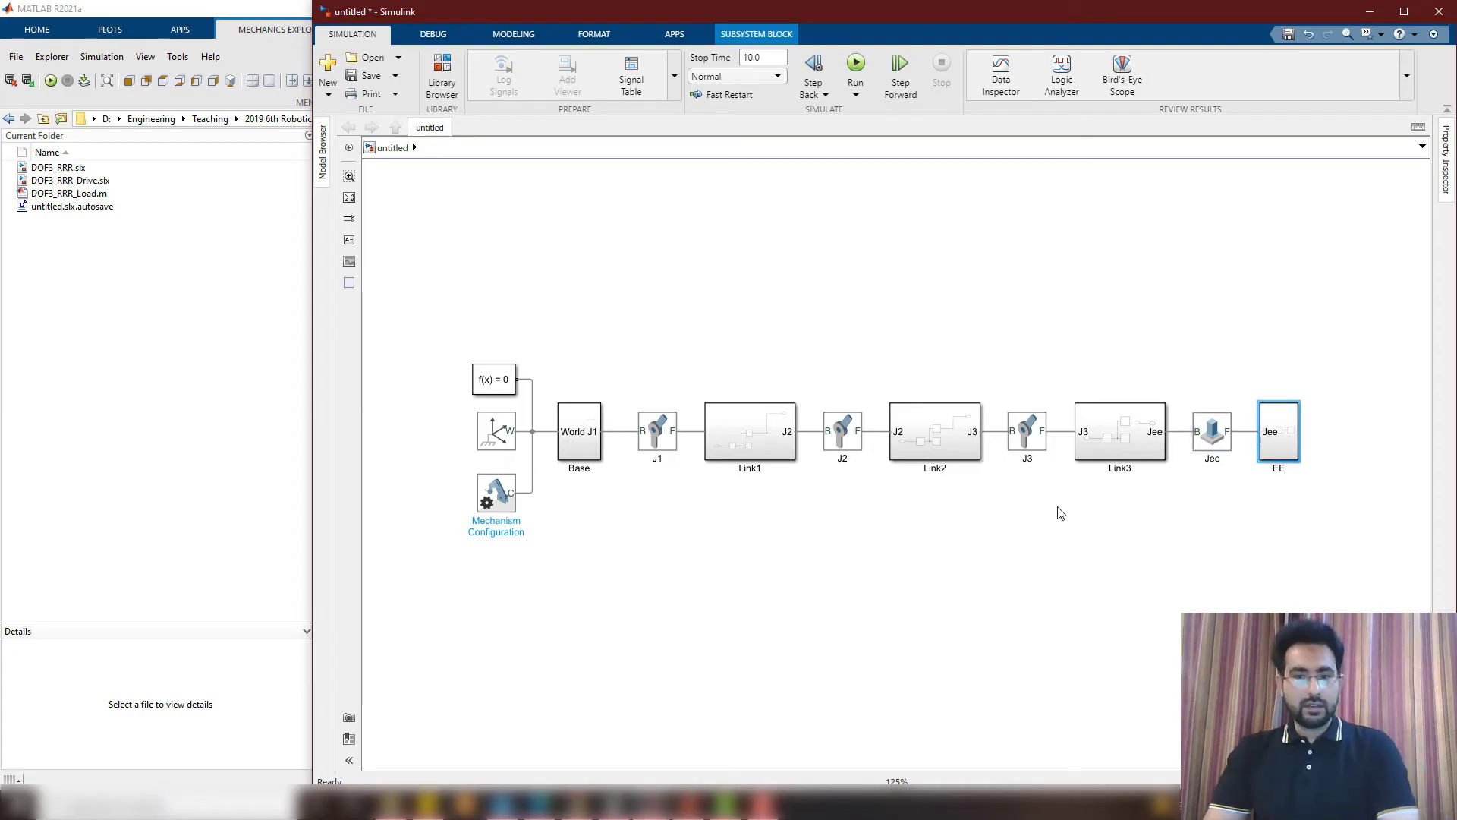
Save the model as DOF3_RRR_Video in the MATLAB RRR Manipulator folder
click(365, 77)
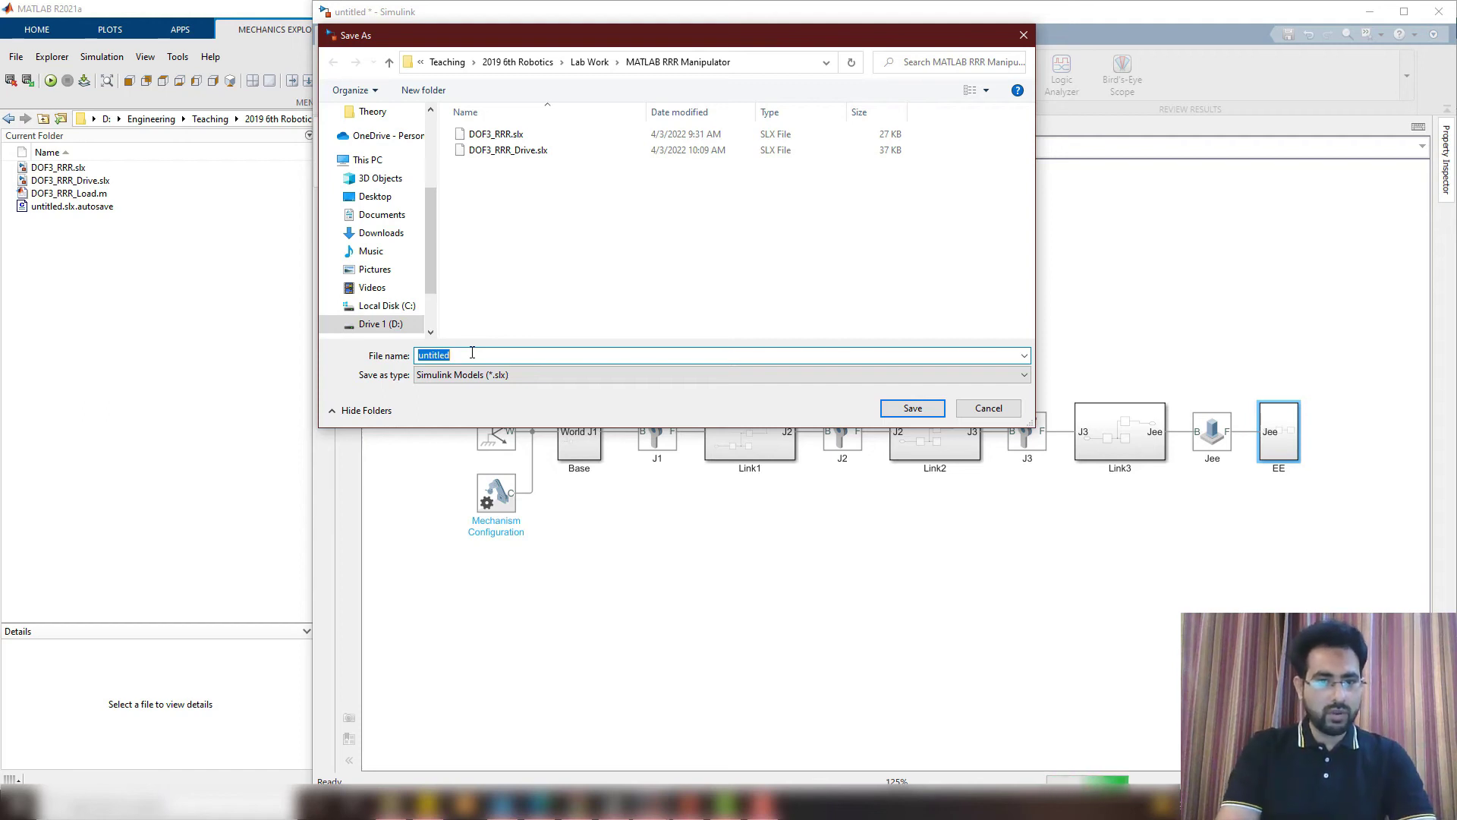
text(DOF)
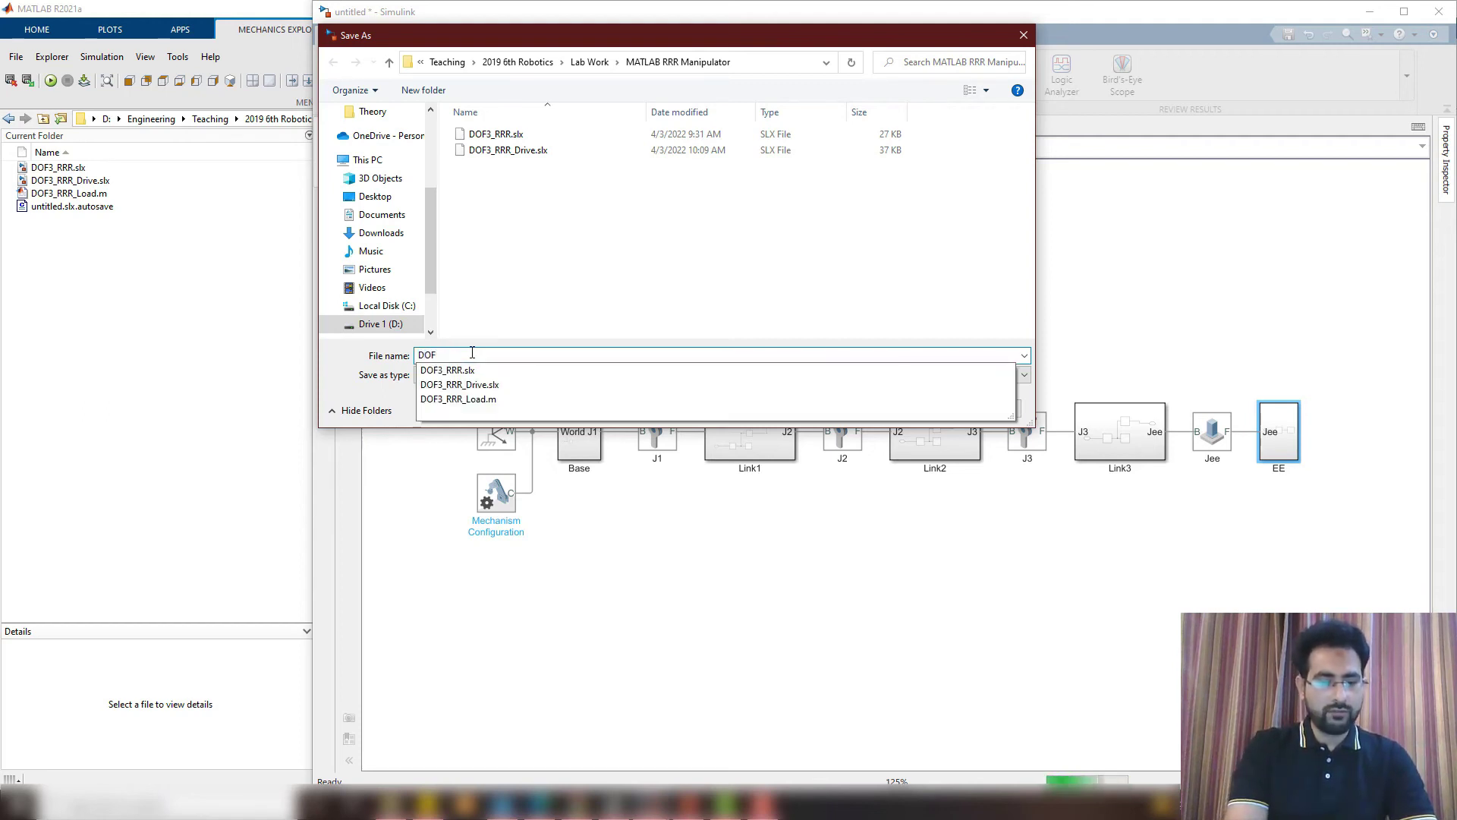
text(3_RRR_Video)
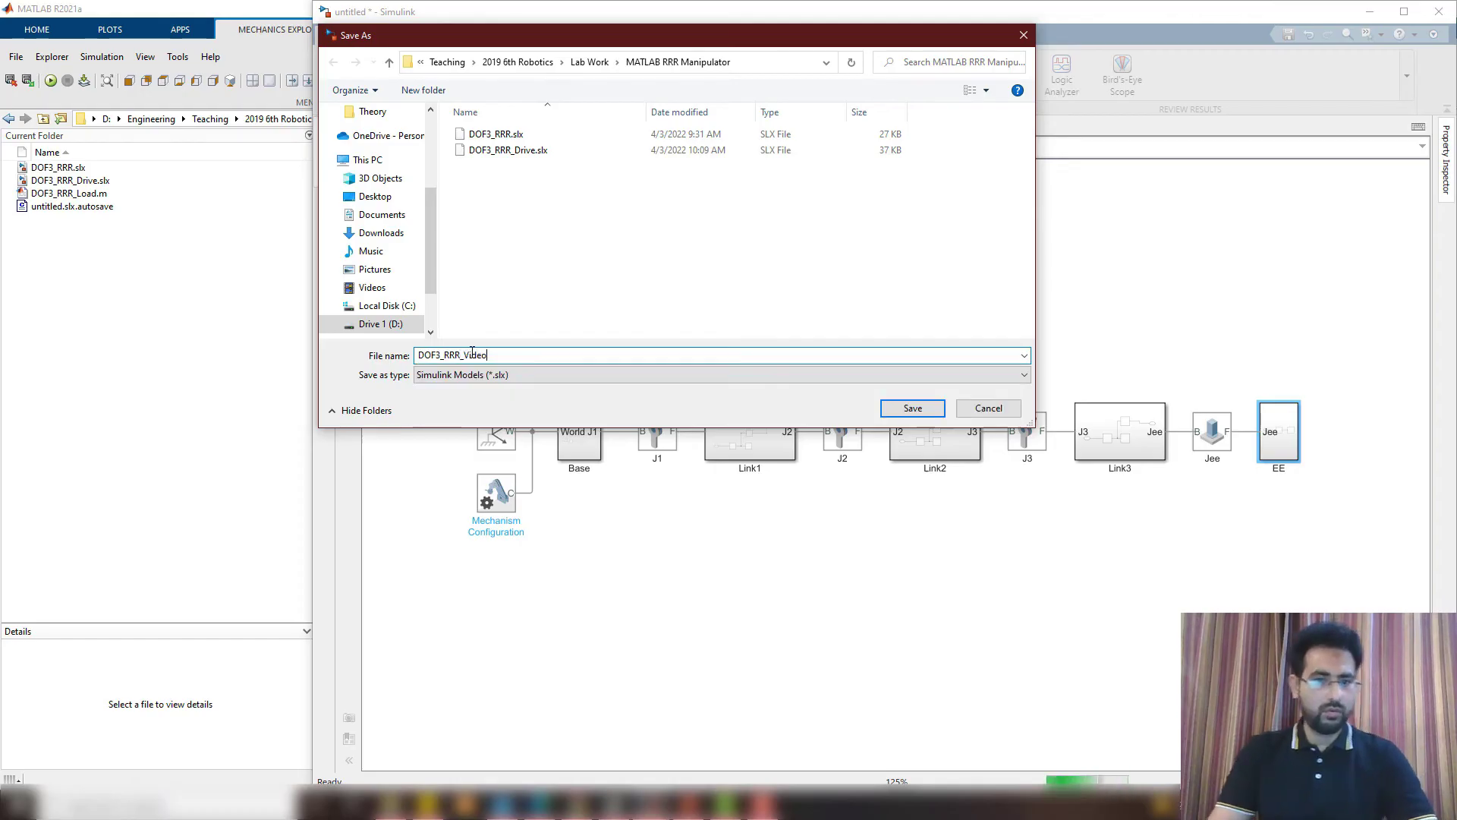
key(Return)
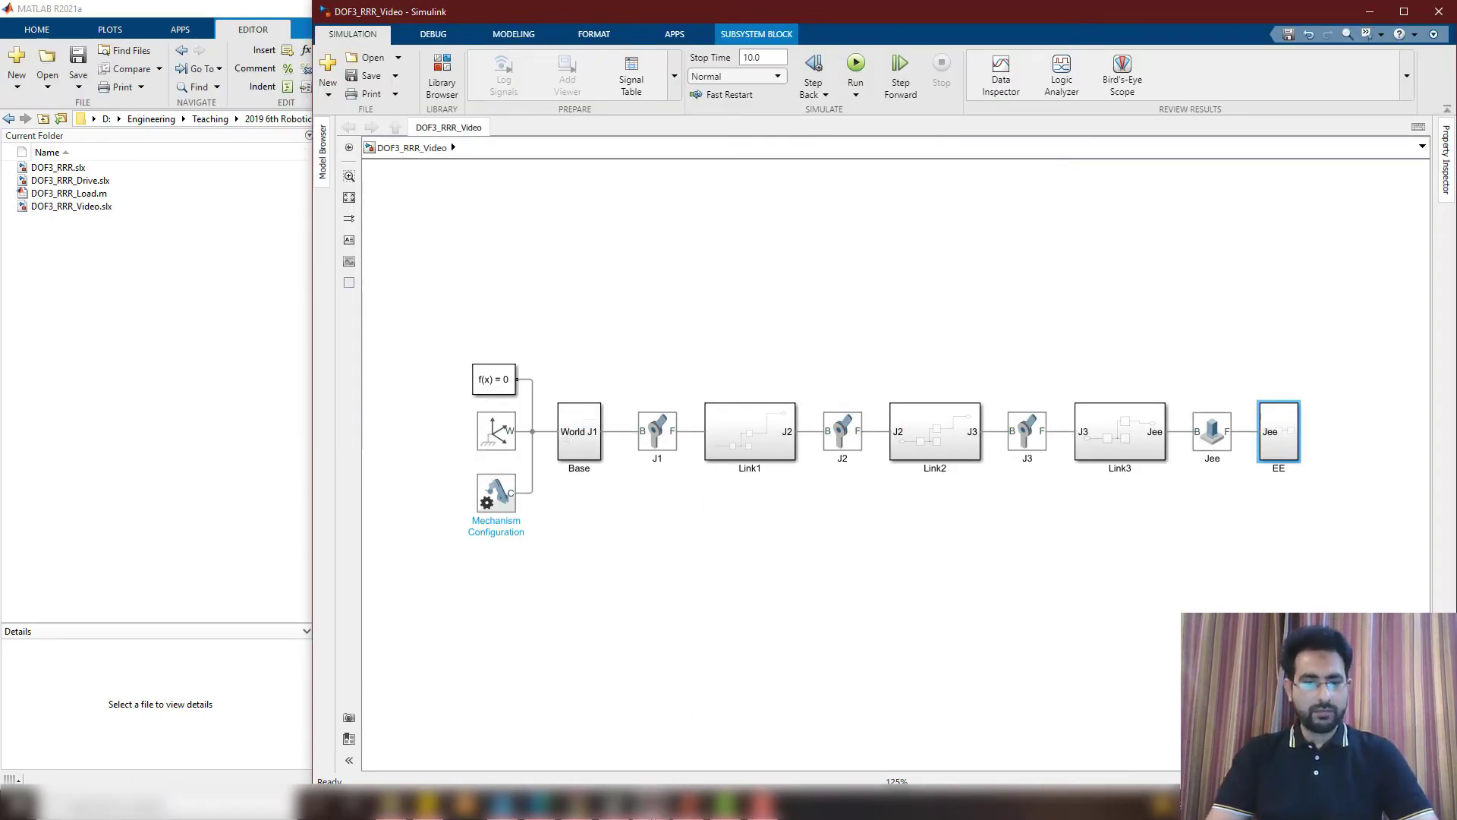
Switch to the MATLAB editor, change the importrobot argument in DOF3_RRR_Load.m to 'DOF3_RRR_Video', and run the script
click(649, 805)
click(568, 728)
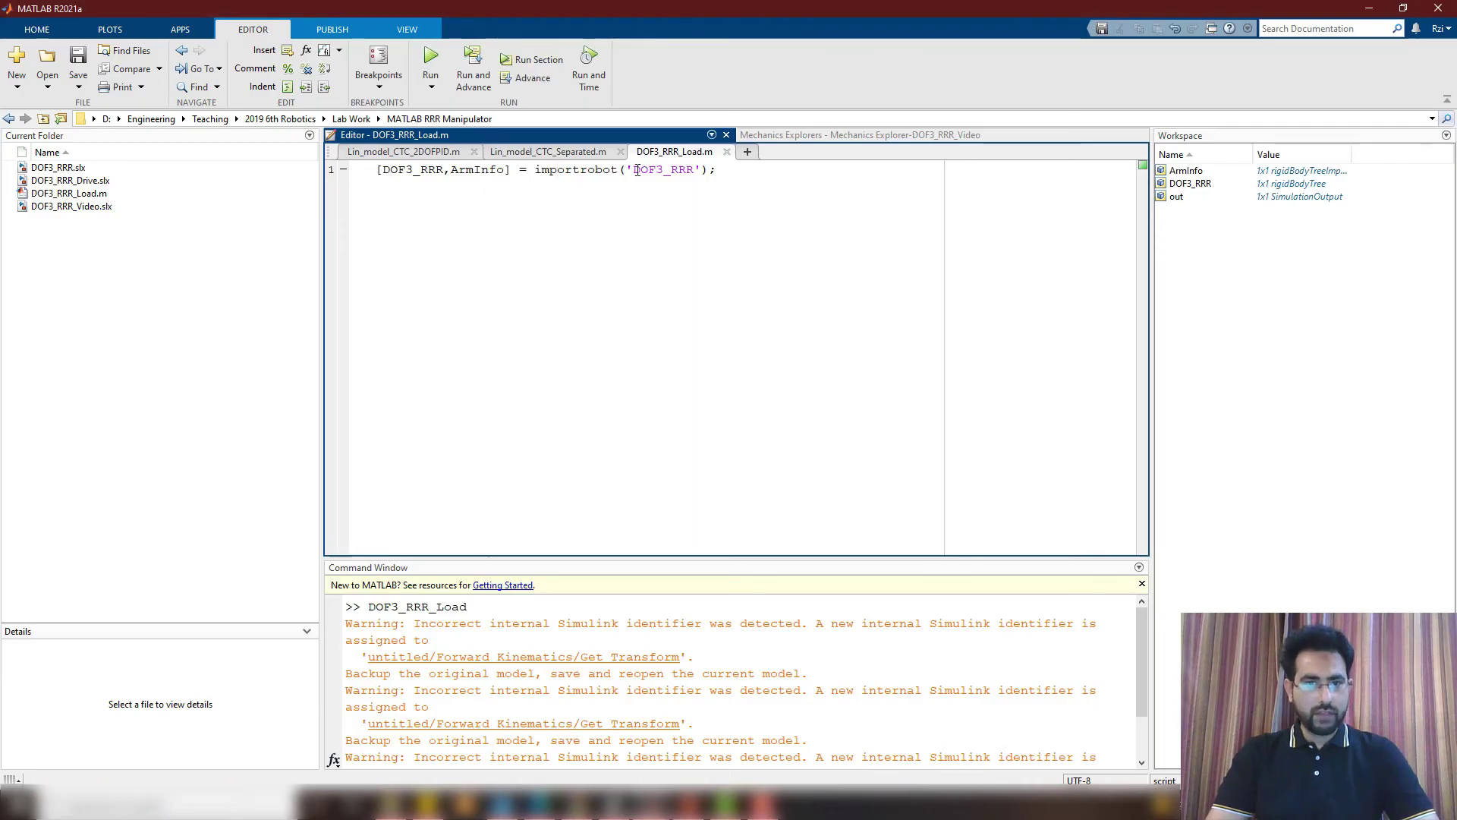
click(694, 169)
text(_Video)
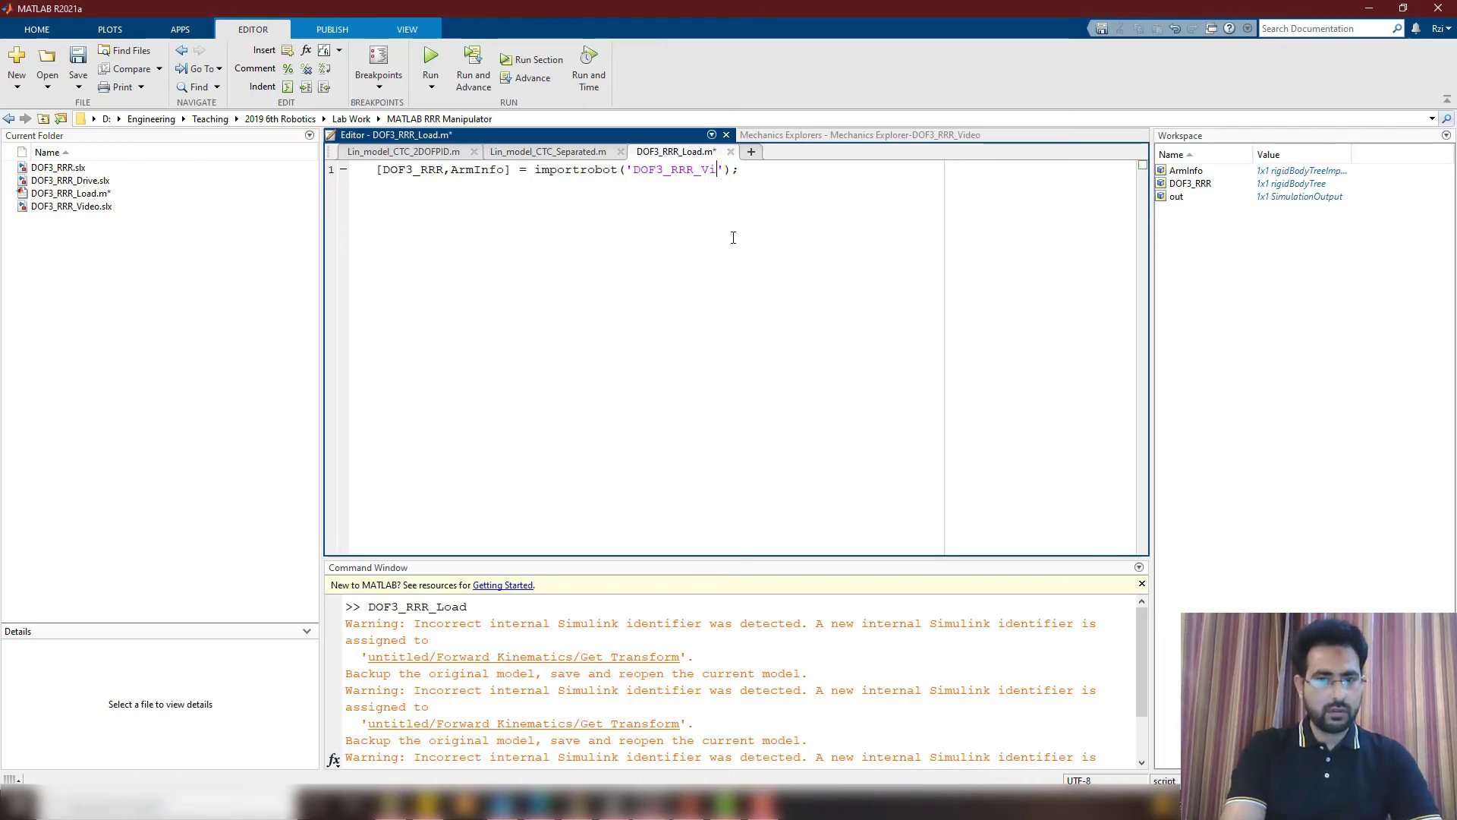
double_click(641, 173)
click(686, 190)
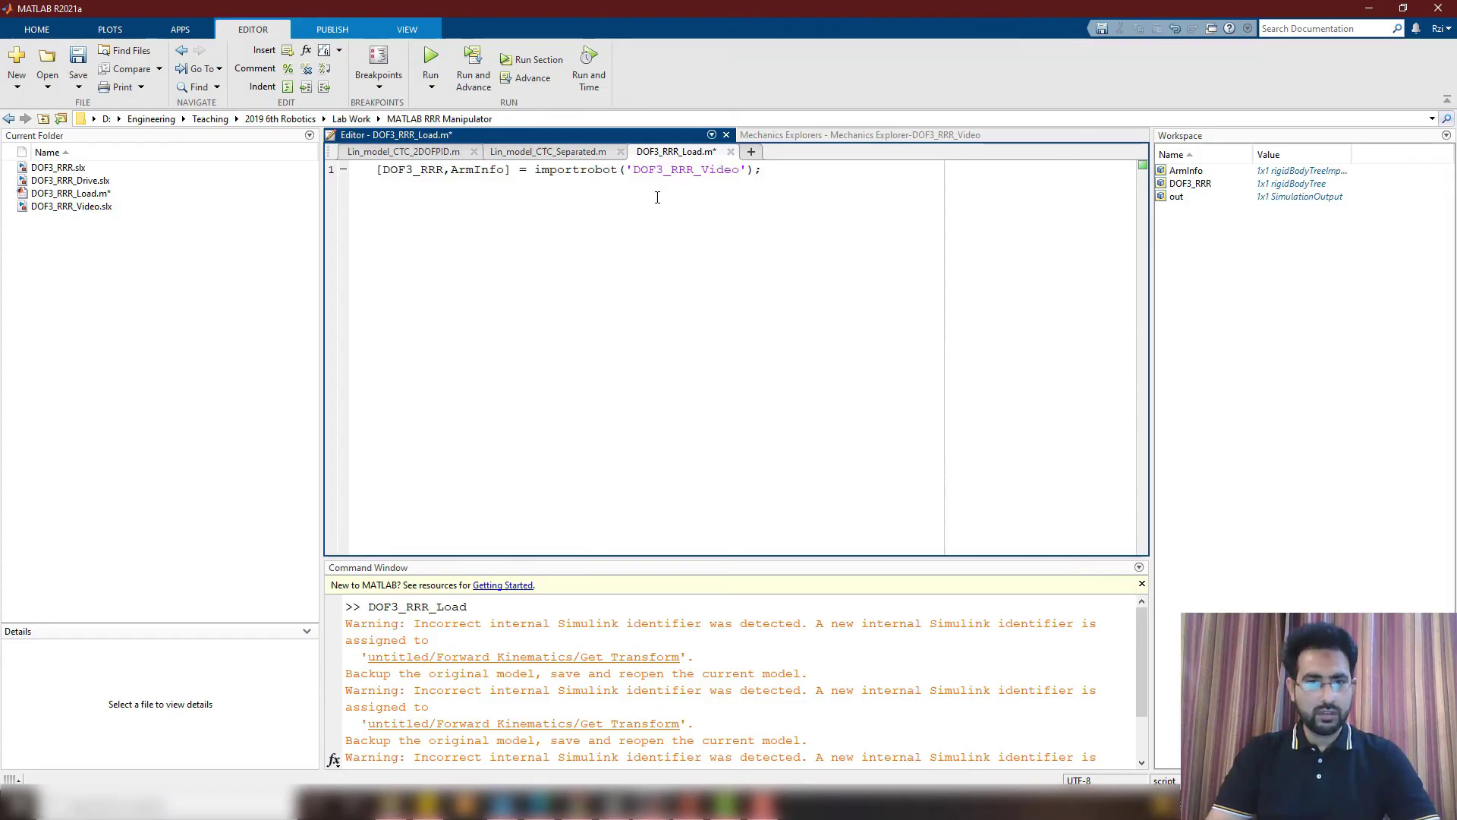
key(F5)
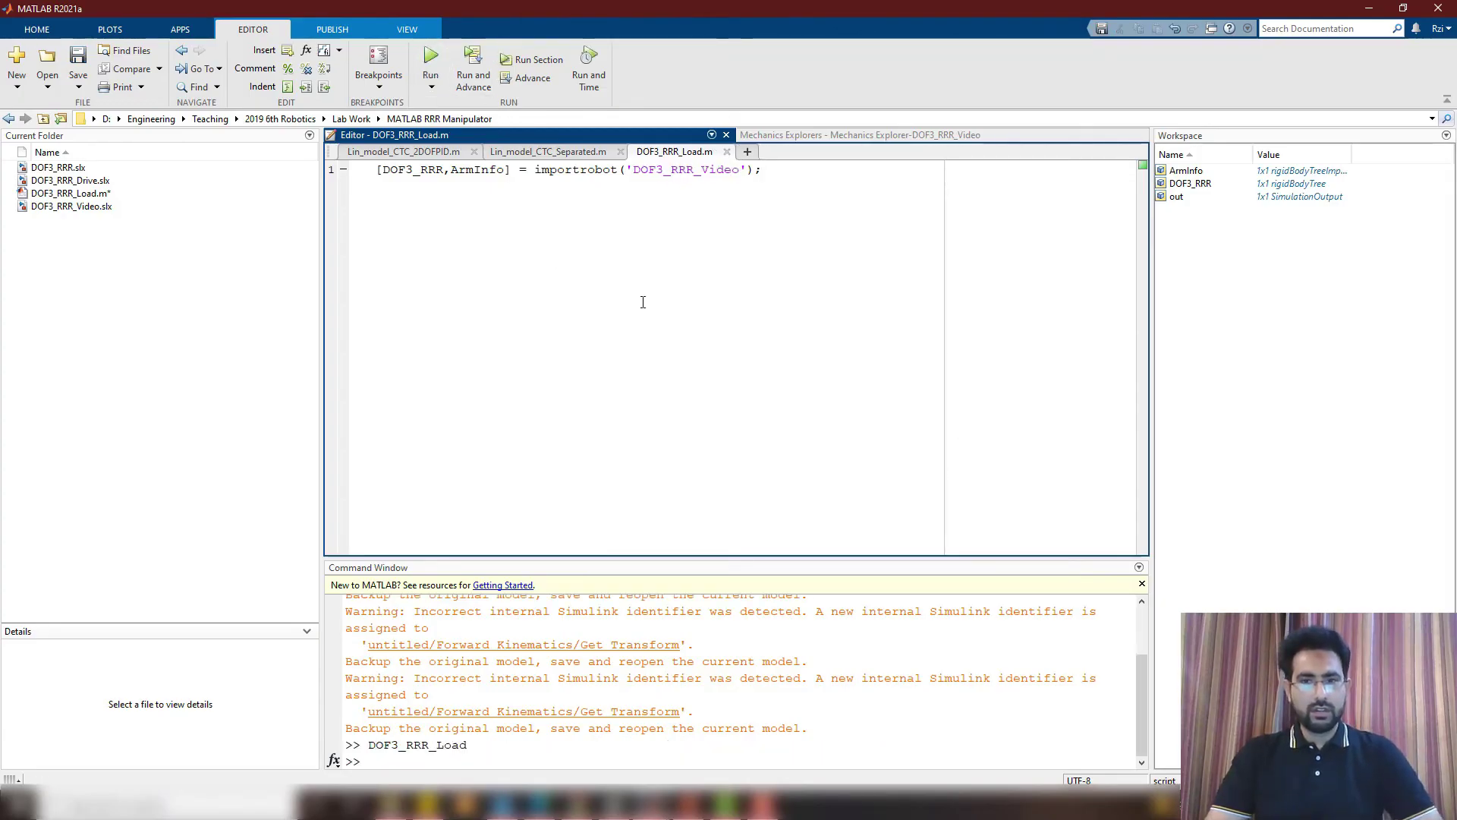
Check the script's DOF3_RRR output variable in the workspace
drag(416, 170, 444, 170)
click(1199, 186)
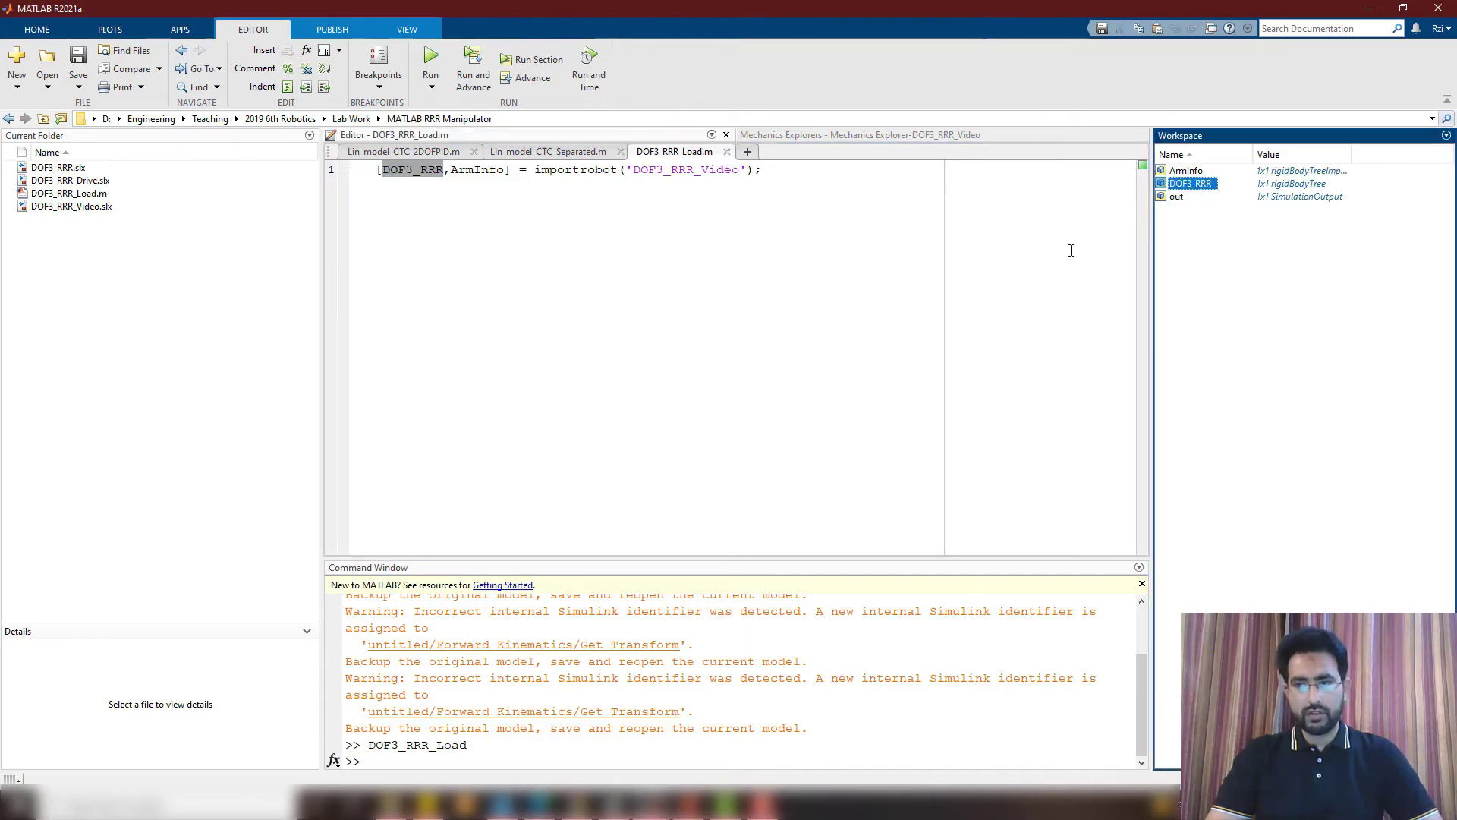
click(1199, 189)
key(Escape)
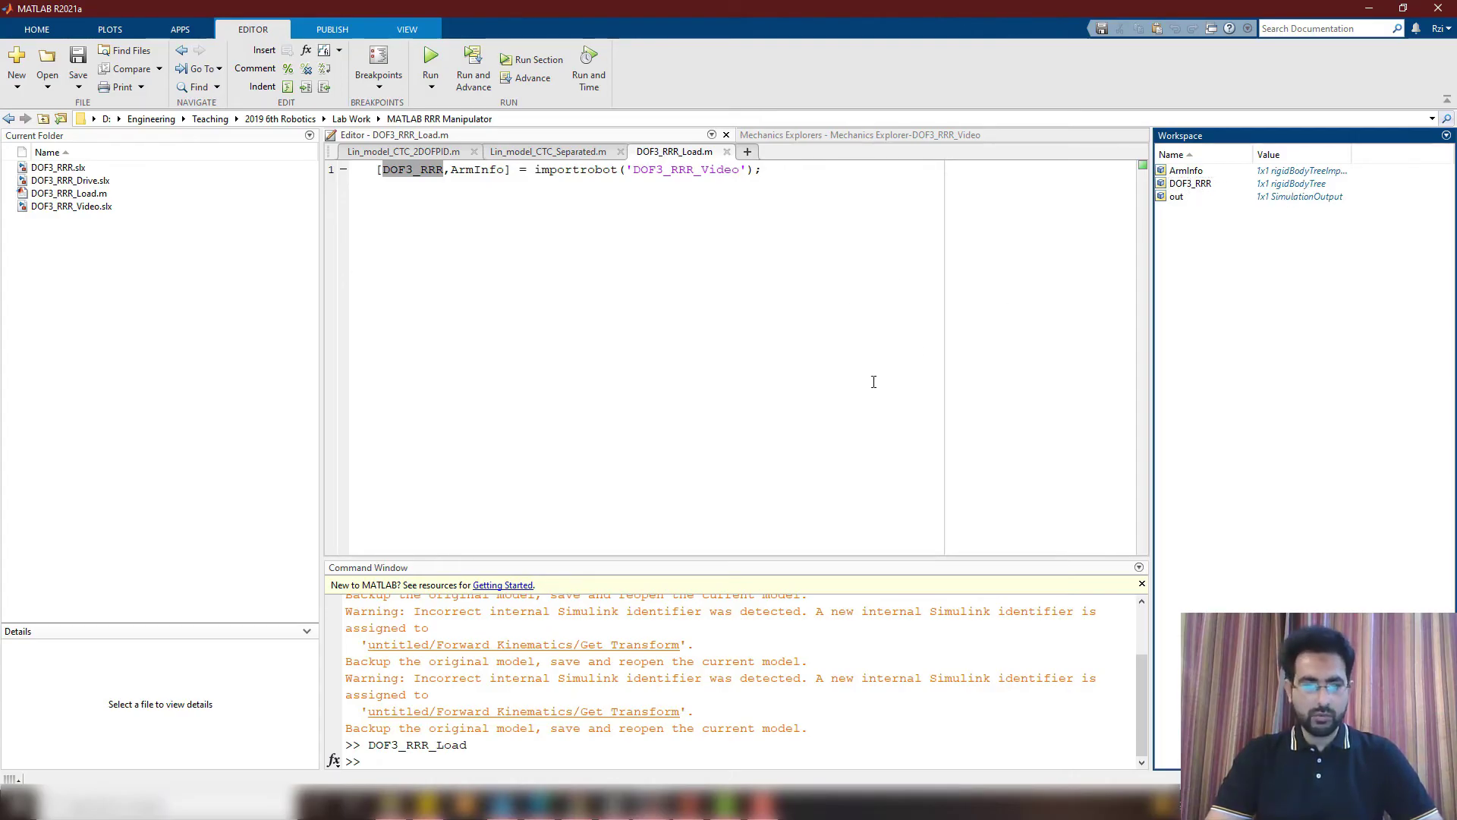
Switch back to Simulink, create a blank model and copy the complete DOF3_RRR_Video block chain into it
key(alt+Tab)
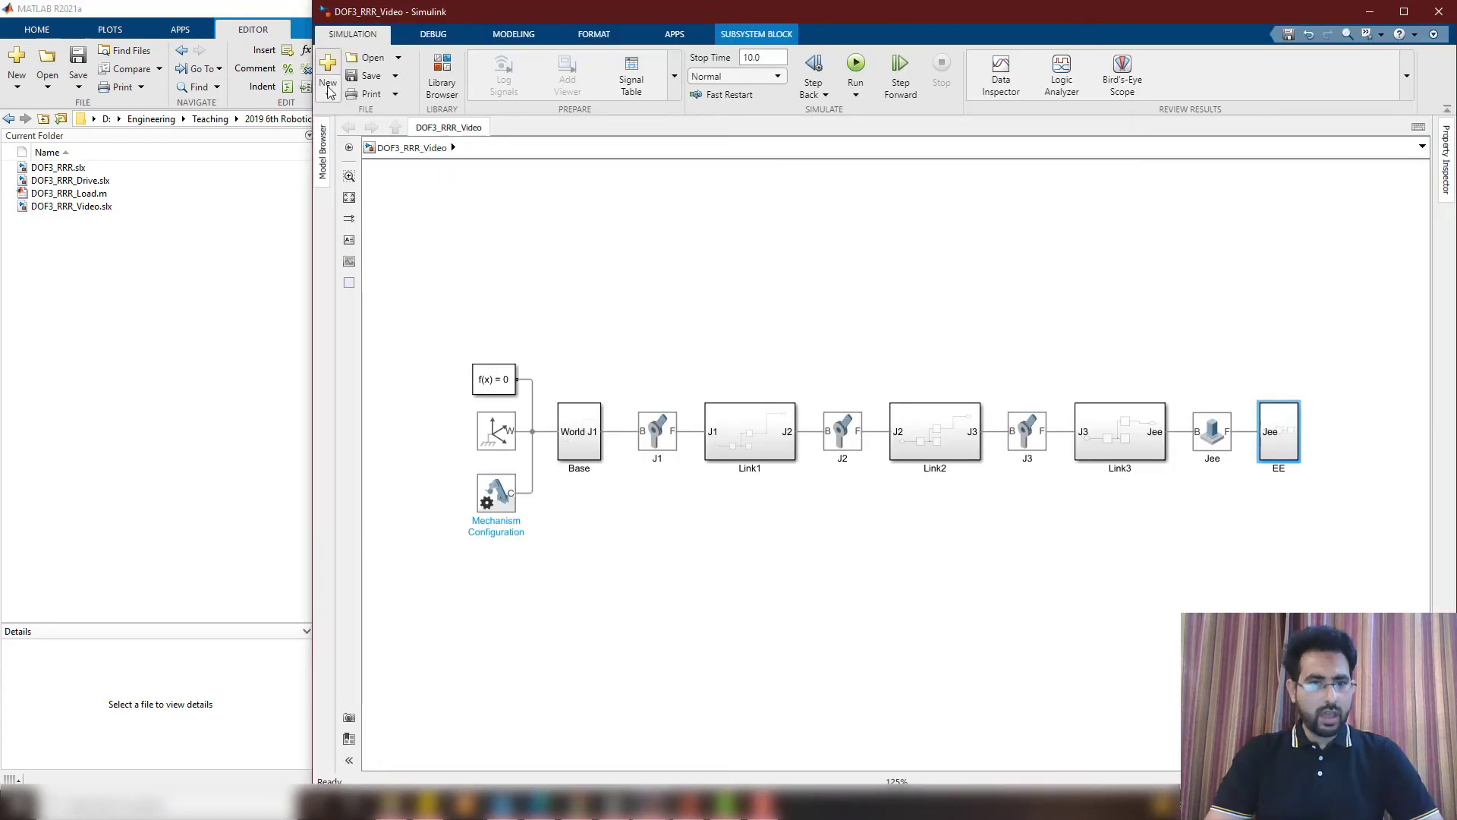
click(329, 91)
click(508, 171)
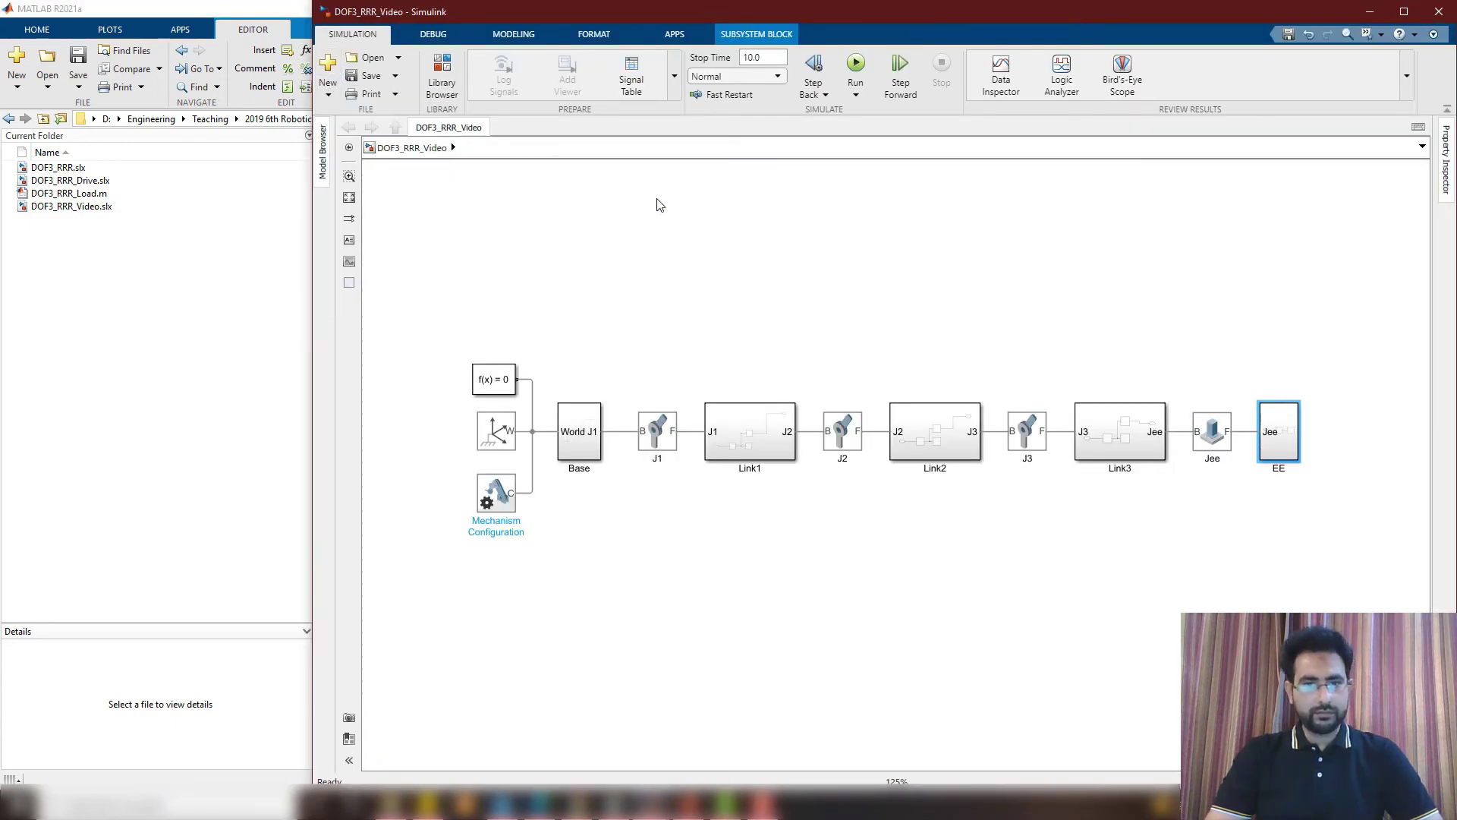
click(981, 356)
drag(1374, 349, 408, 552)
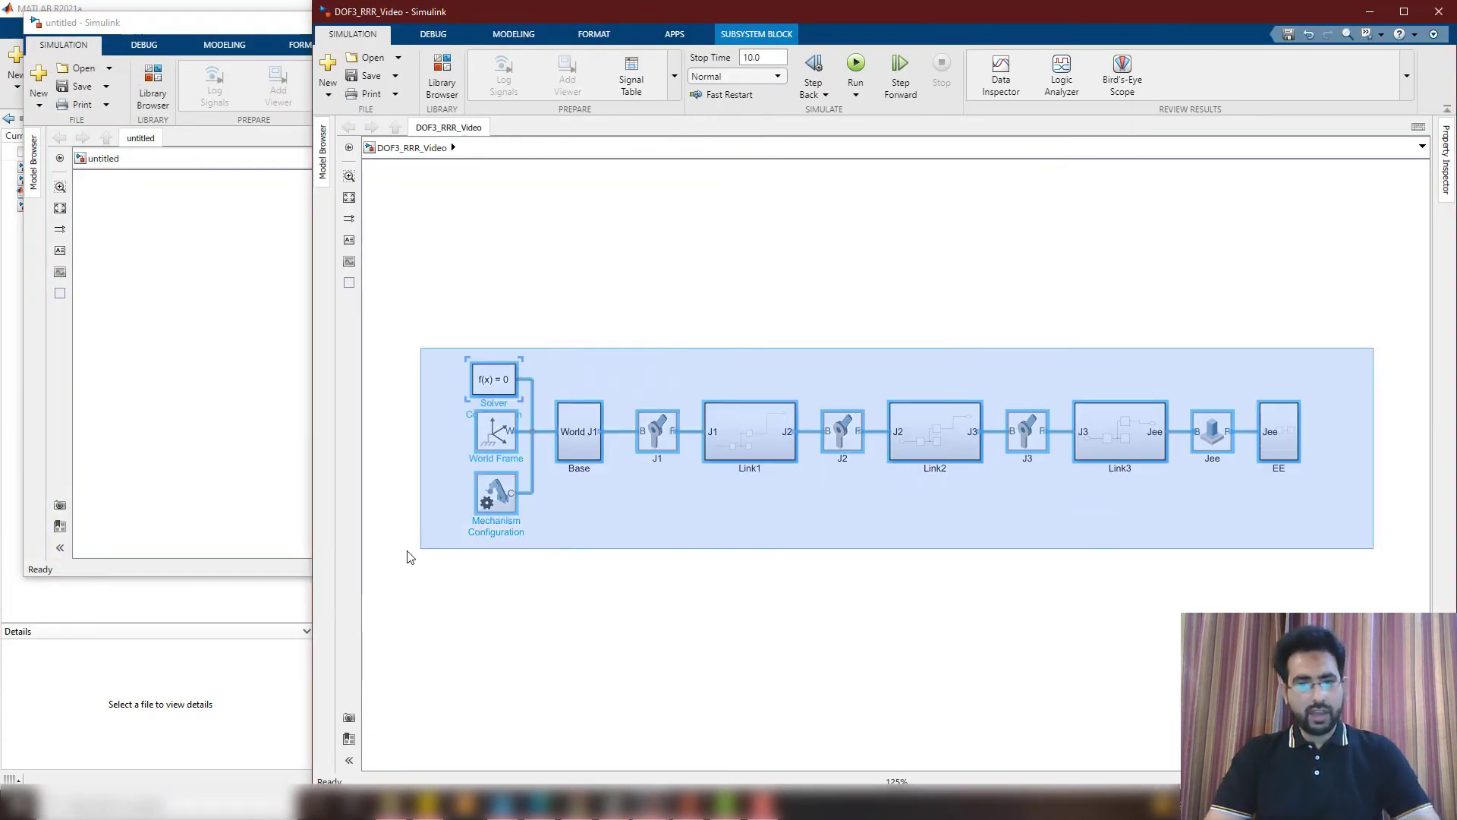
click(264, 312)
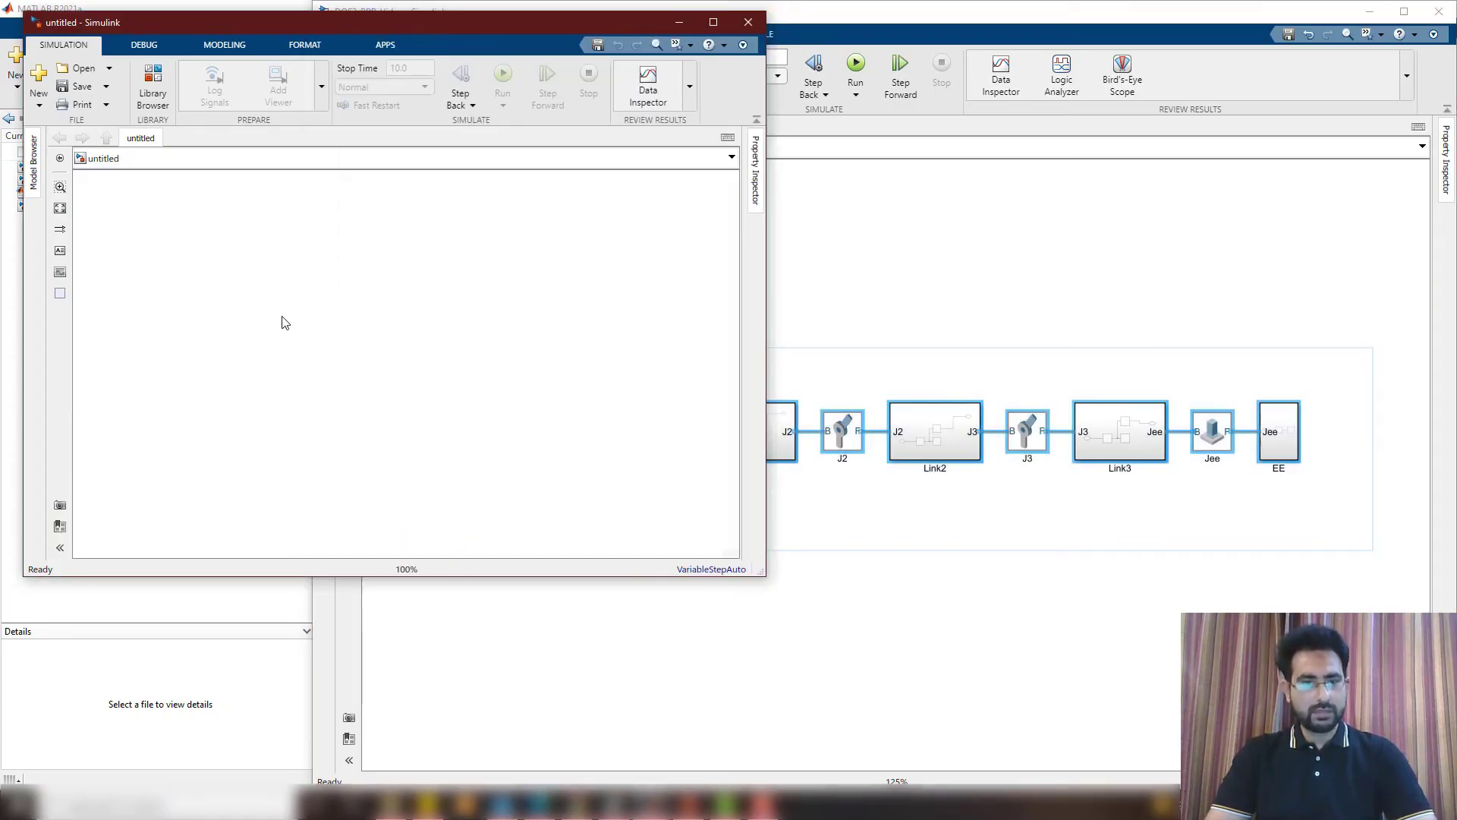
key(ctrl+v)
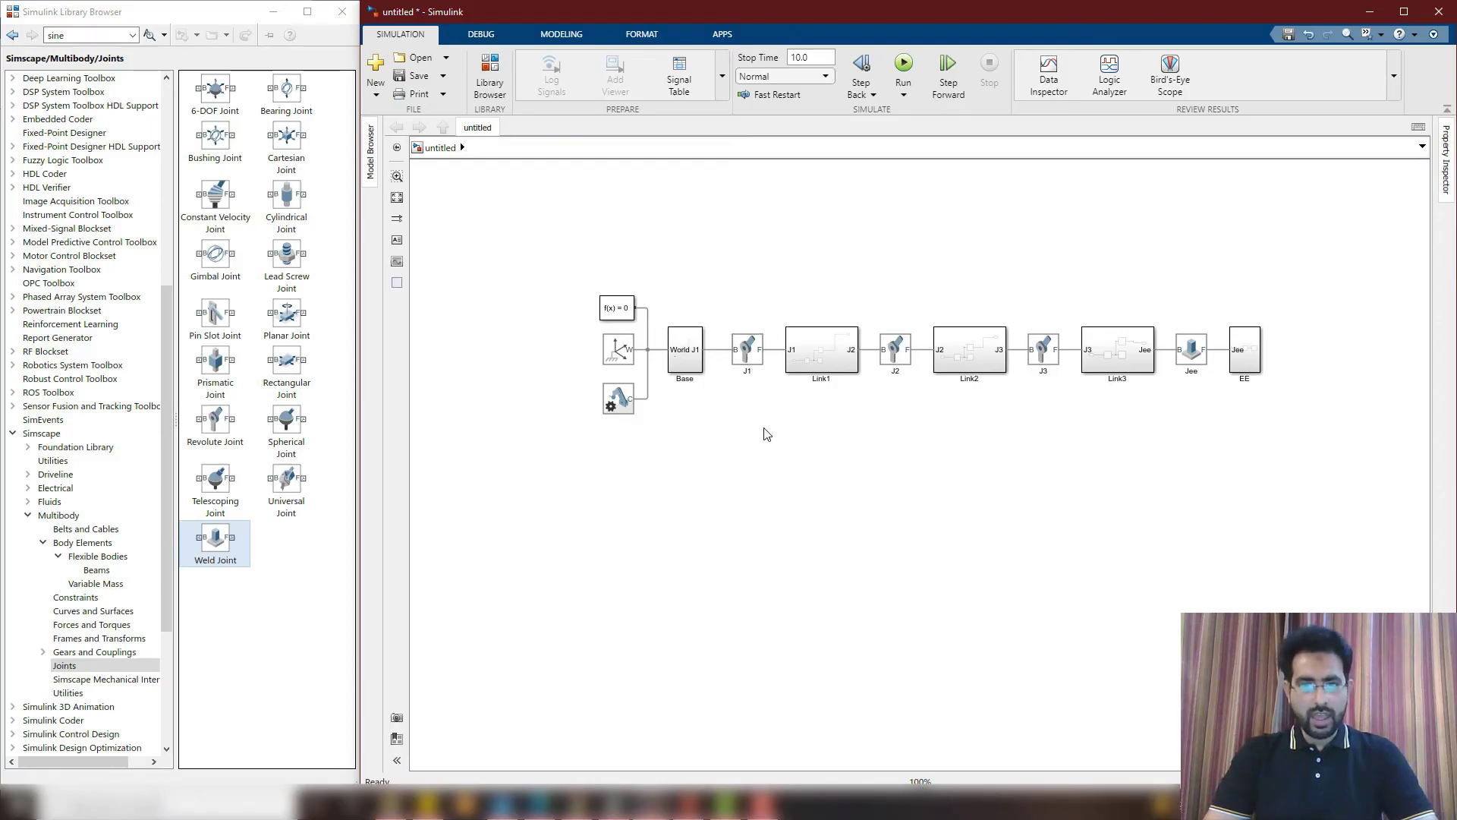
Set joint J1's actuation to automatically computed torque and motion provided by input, and enable position sensing
double_click(747, 351)
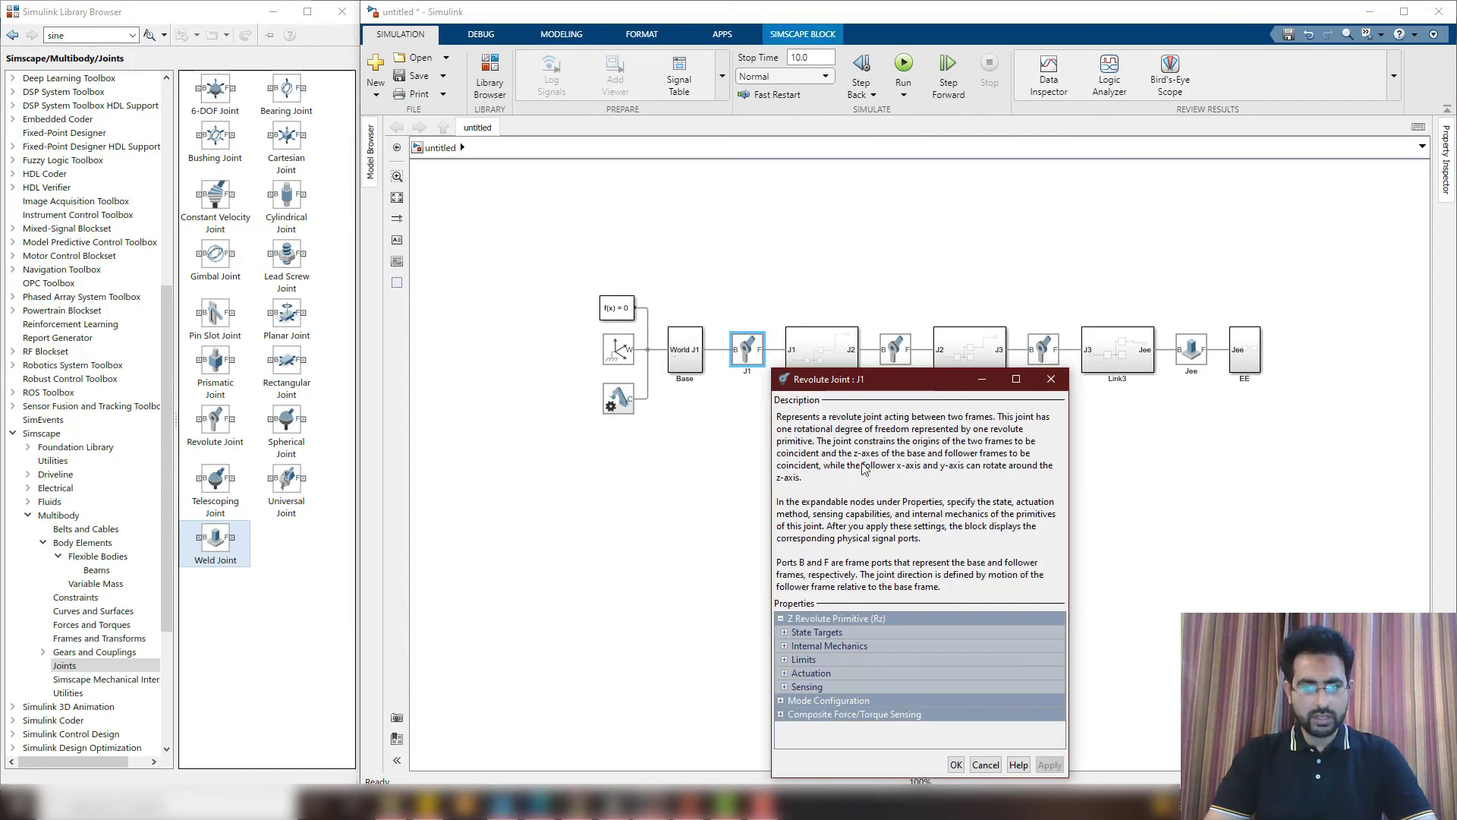
drag(836, 385, 690, 234)
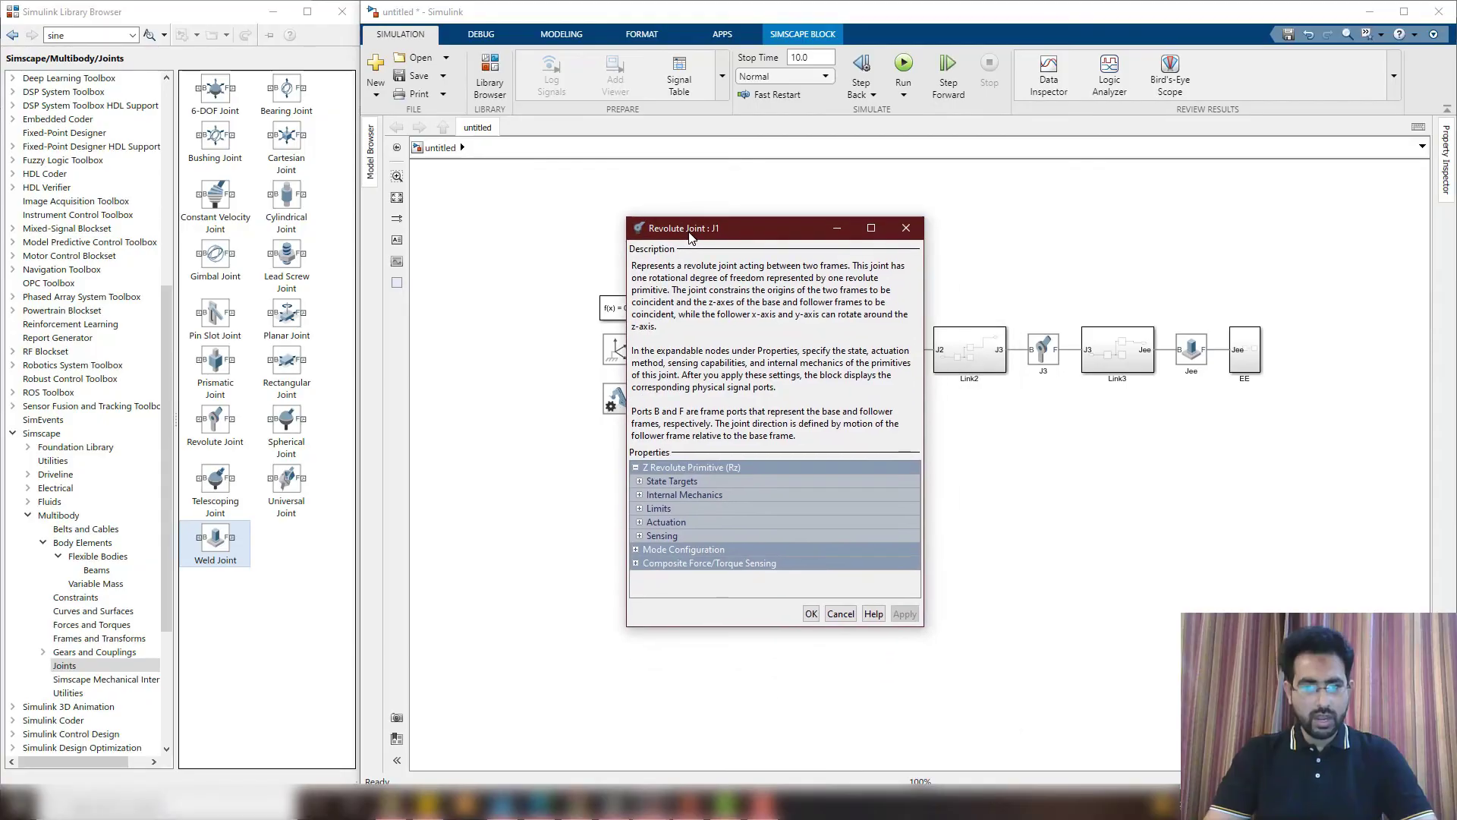
click(639, 522)
click(816, 537)
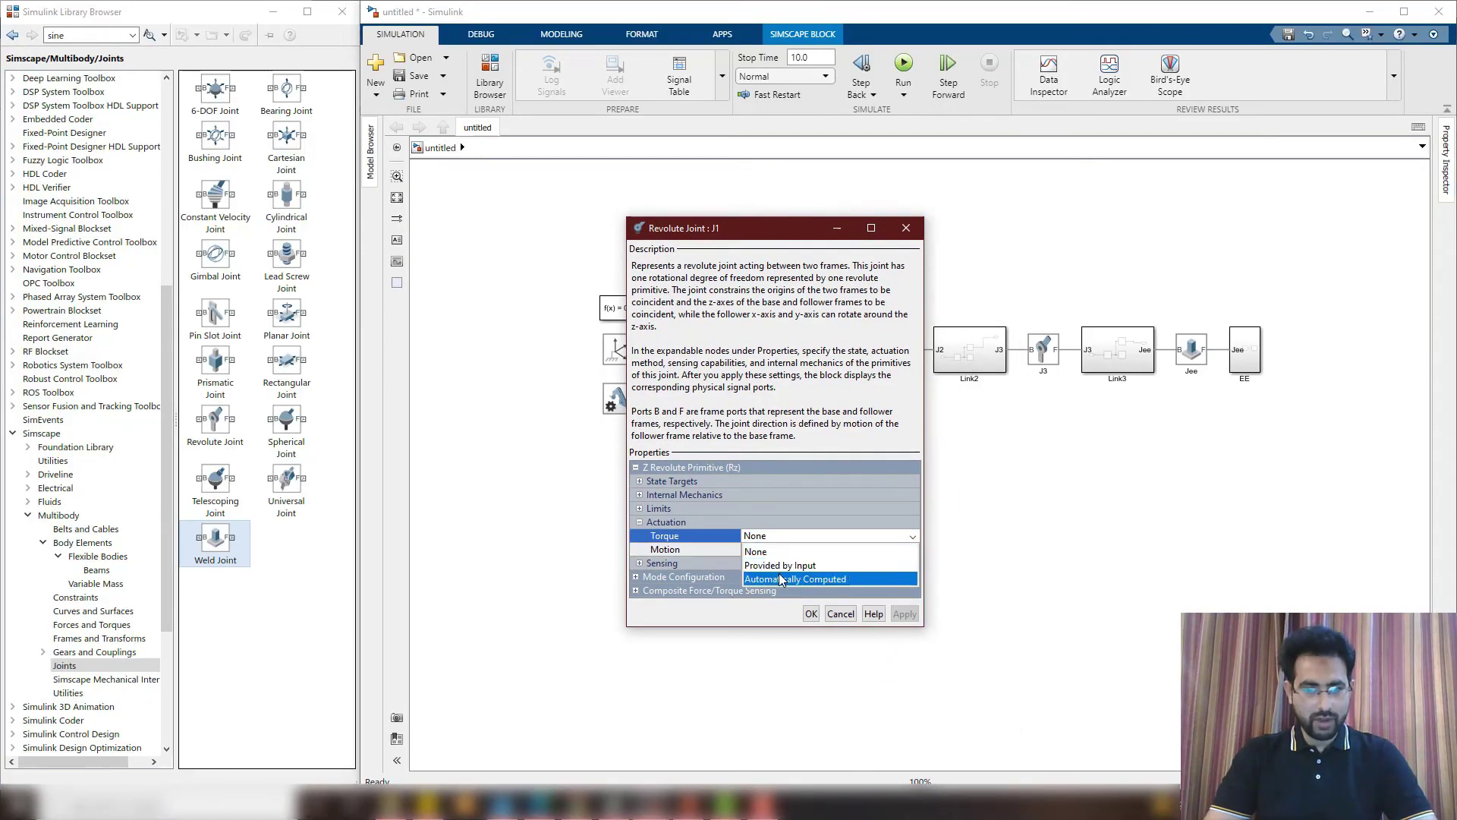
click(790, 576)
click(761, 555)
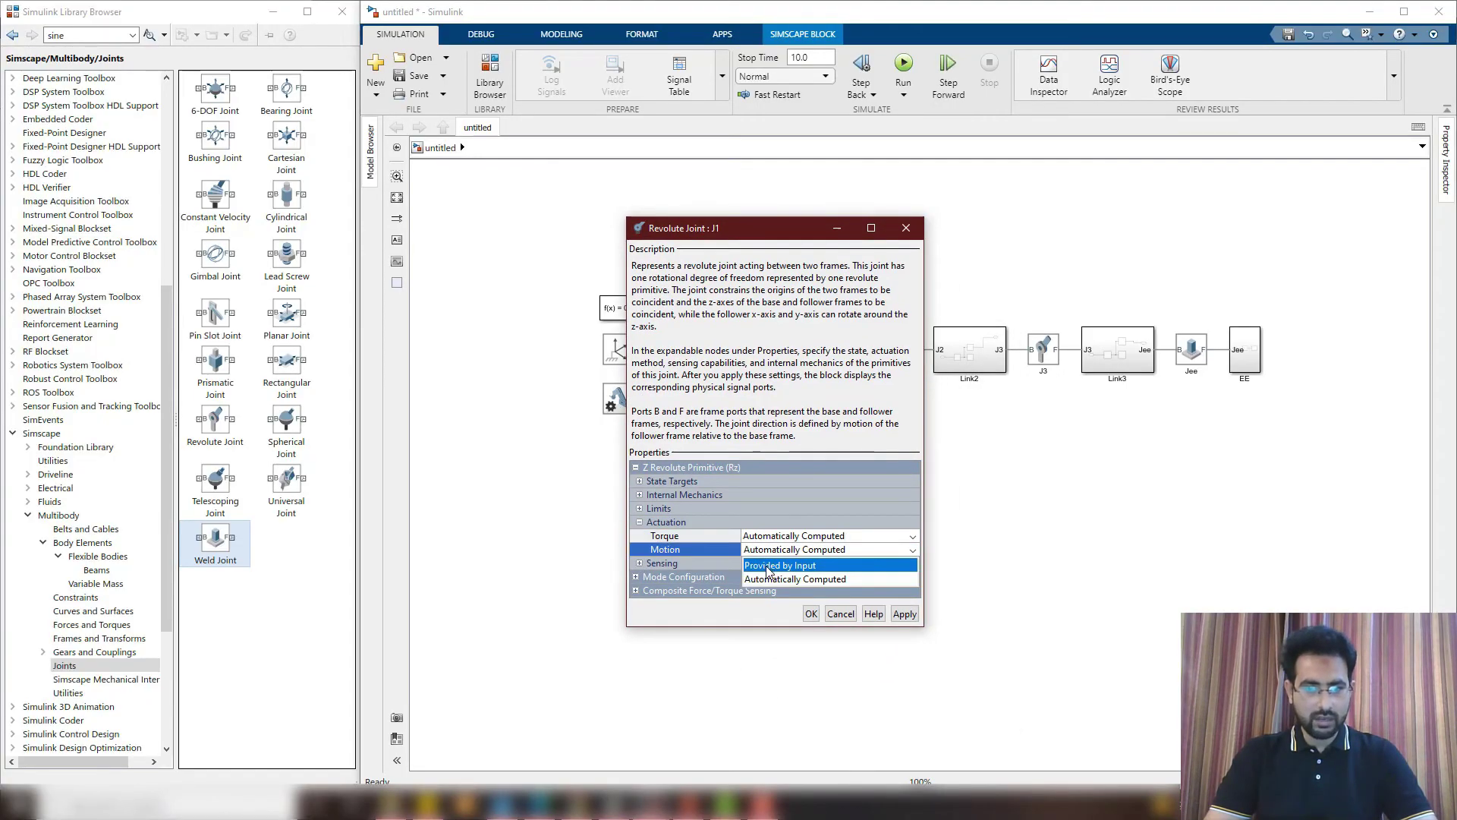
click(768, 574)
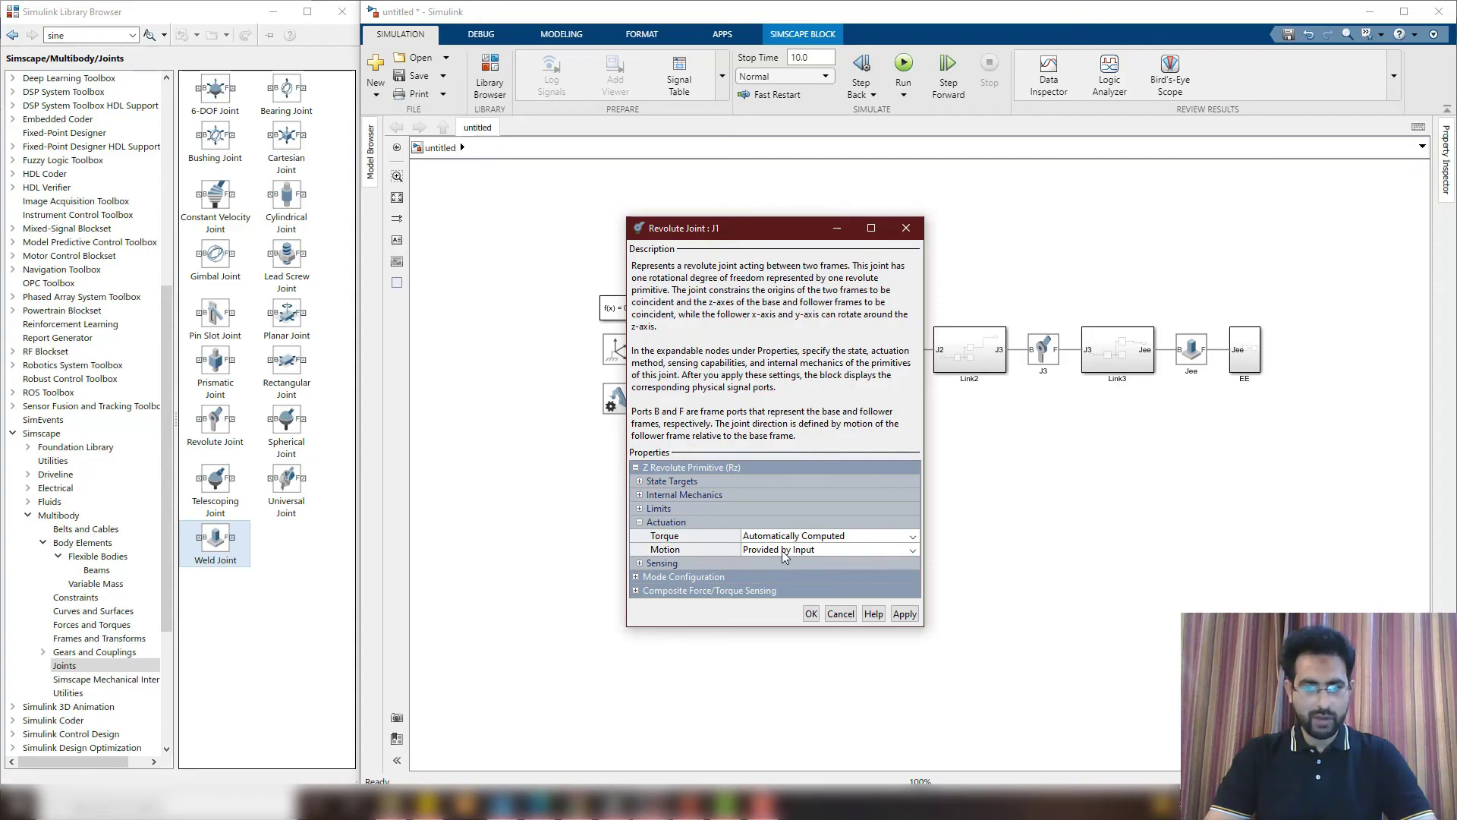
click(640, 563)
click(742, 577)
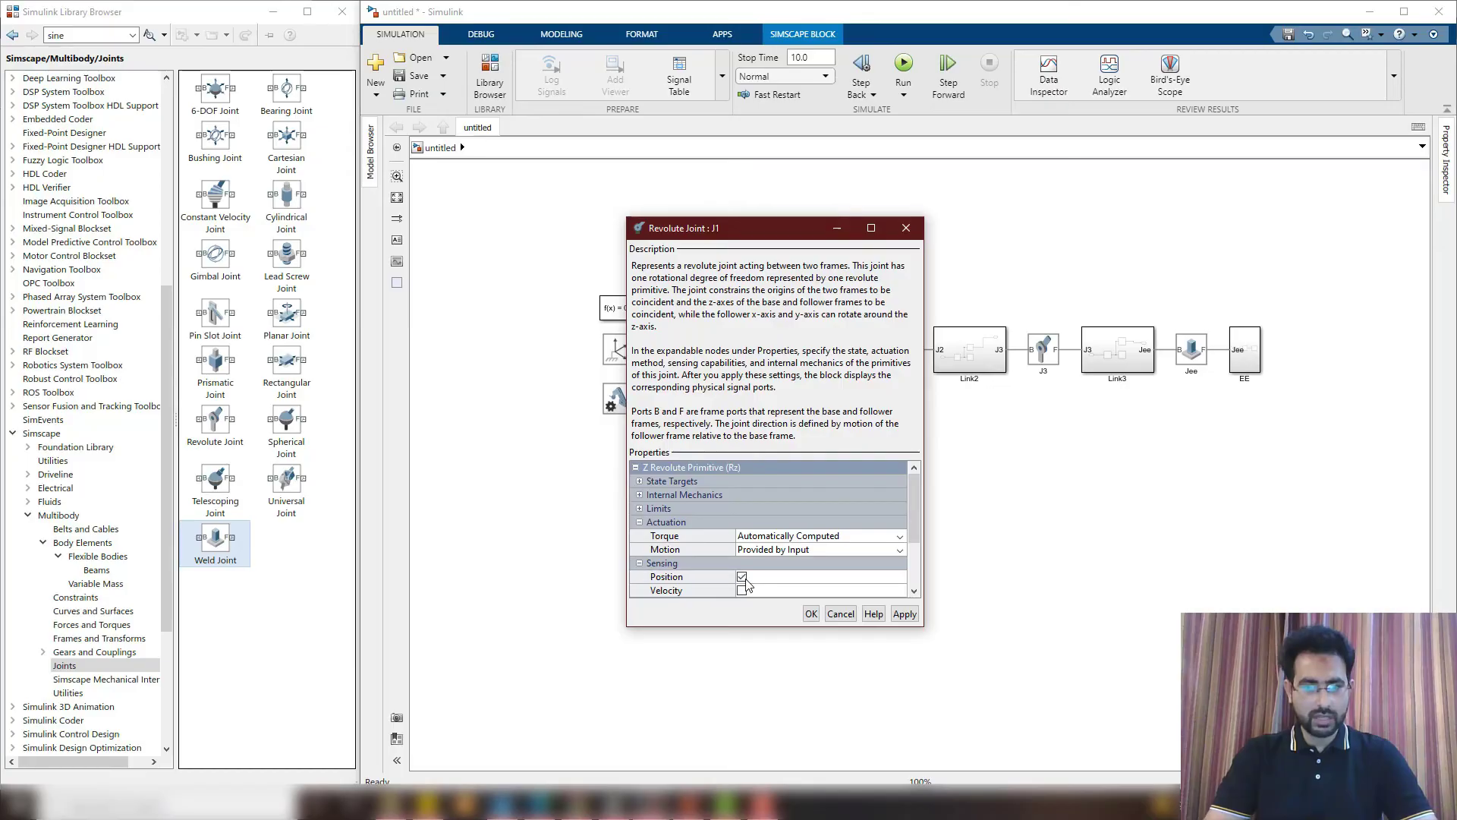
click(811, 614)
Set joint J2's actuation to automatically computed torque and motion provided by input, and enable position sensing
double_click(903, 353)
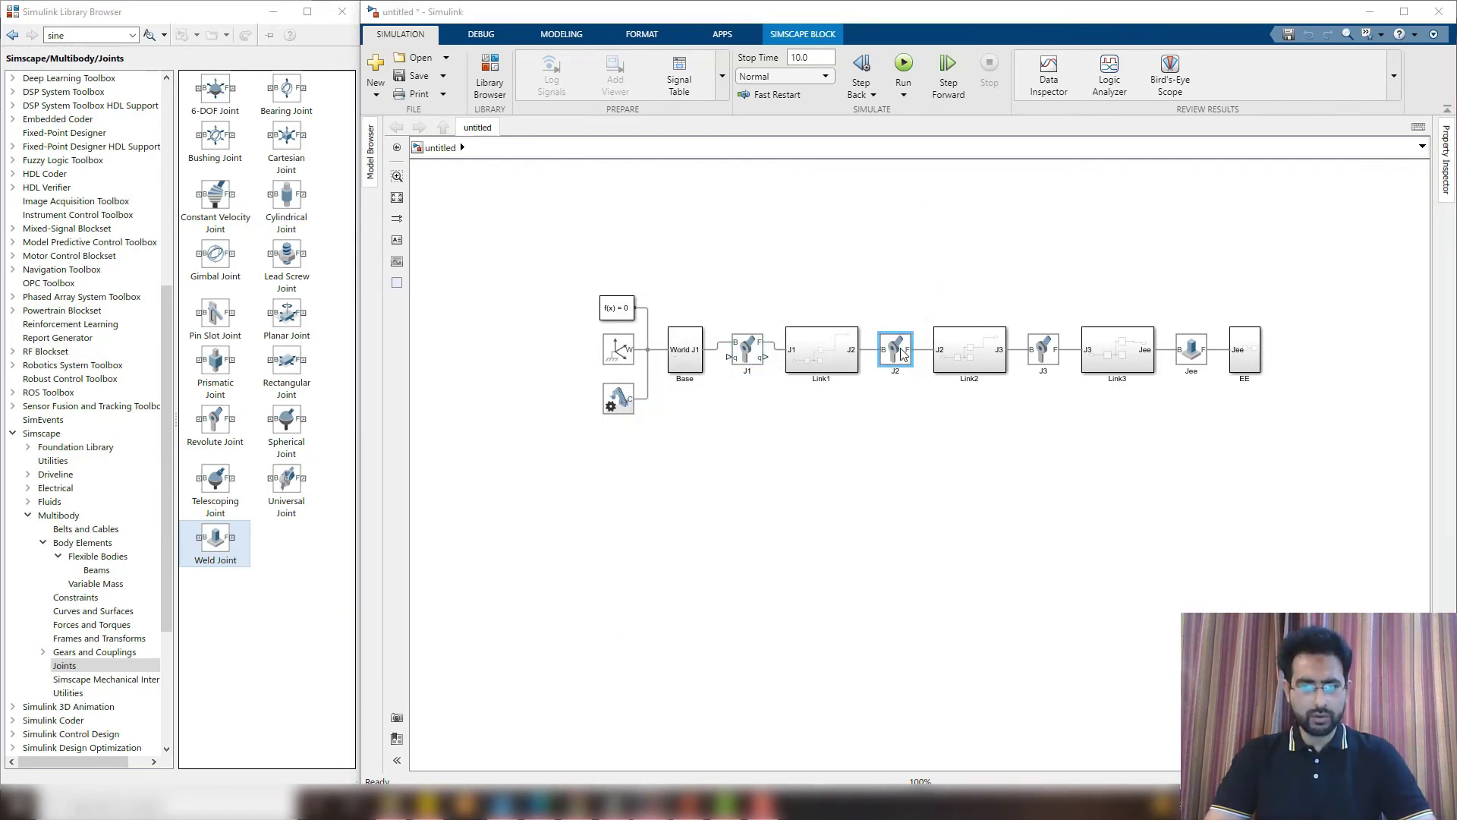
drag(1041, 374, 718, 220)
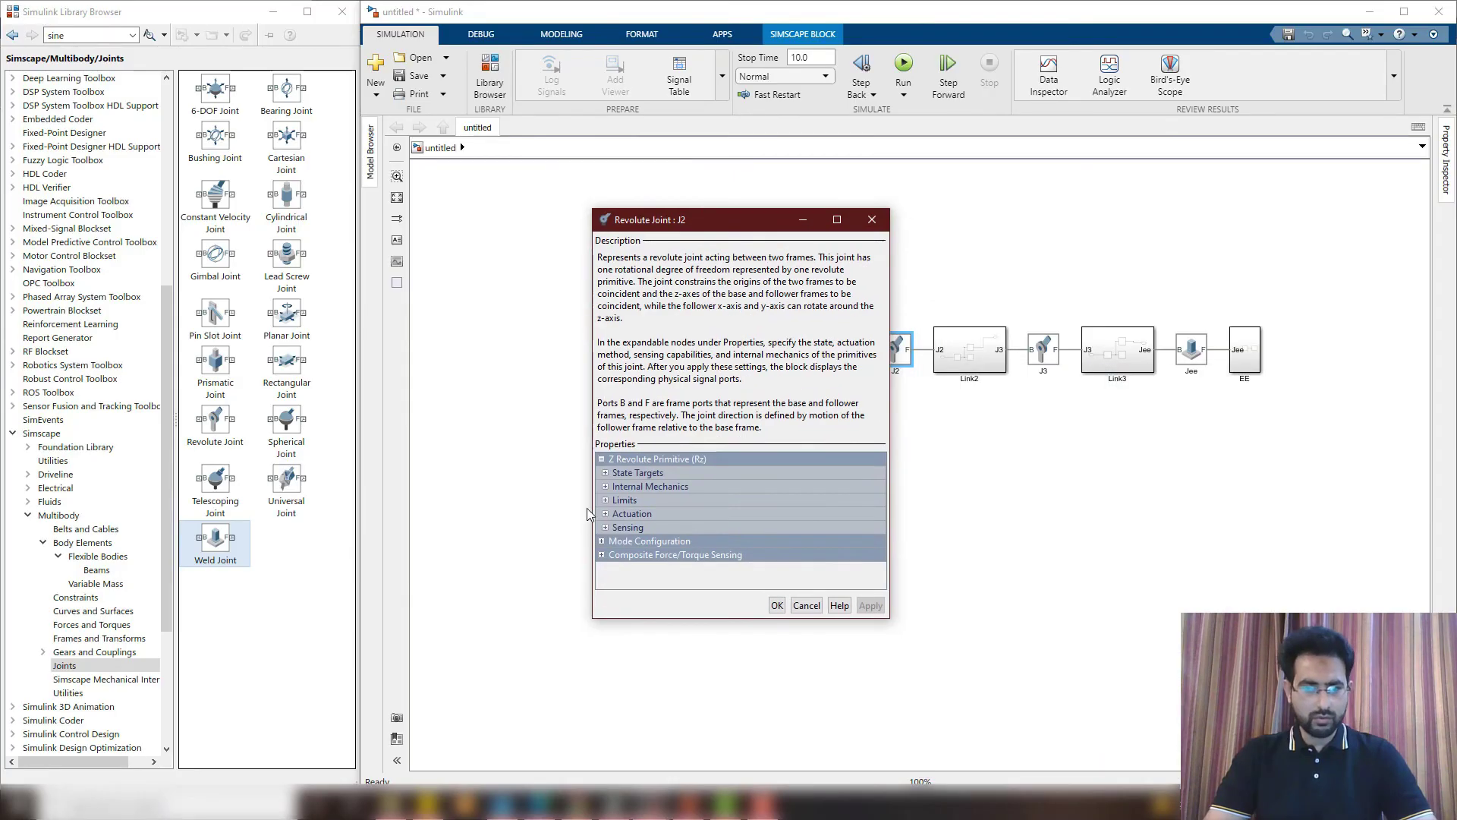
click(605, 513)
click(735, 545)
click(738, 555)
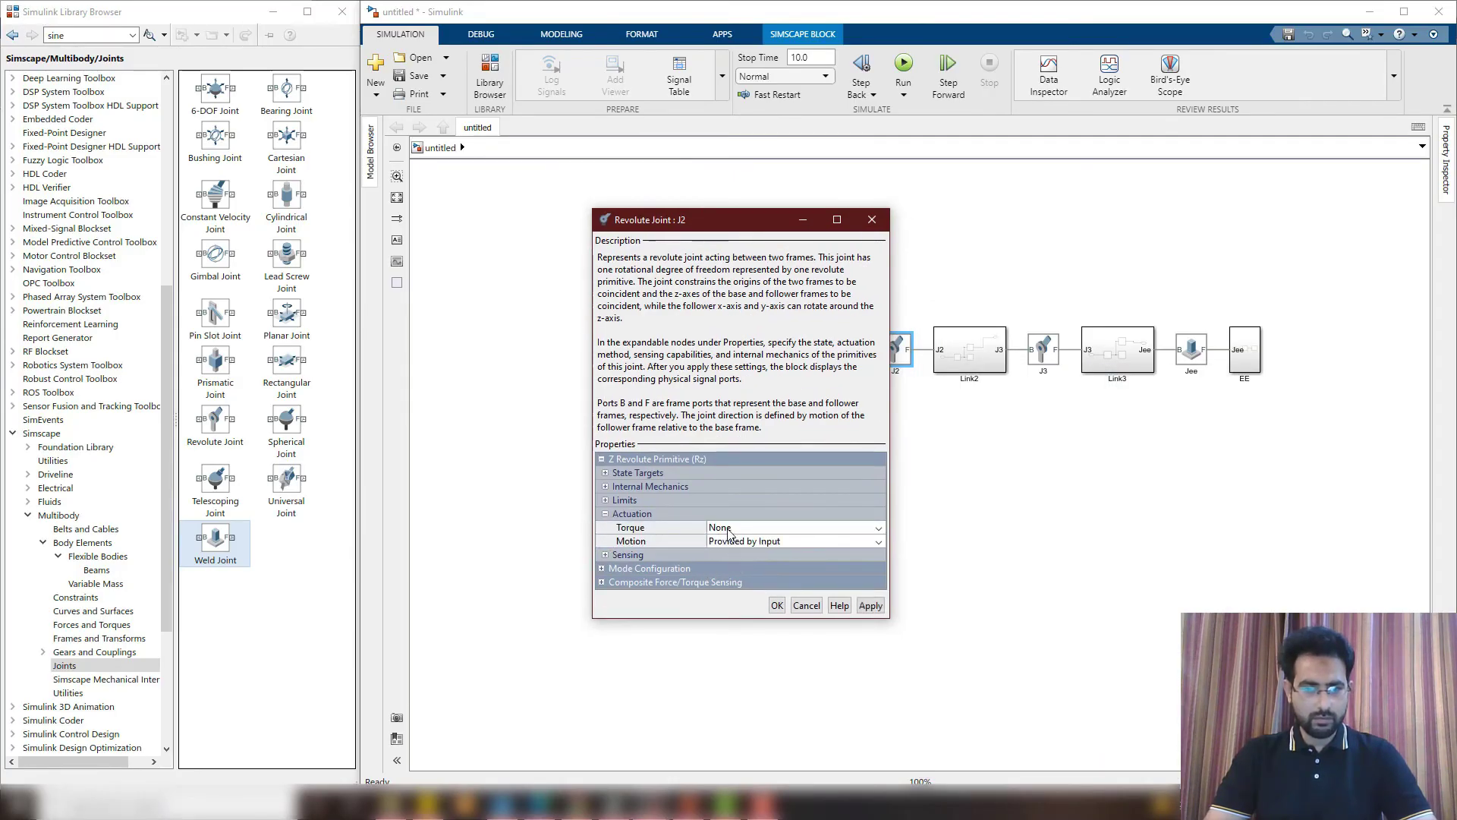
click(727, 528)
click(736, 570)
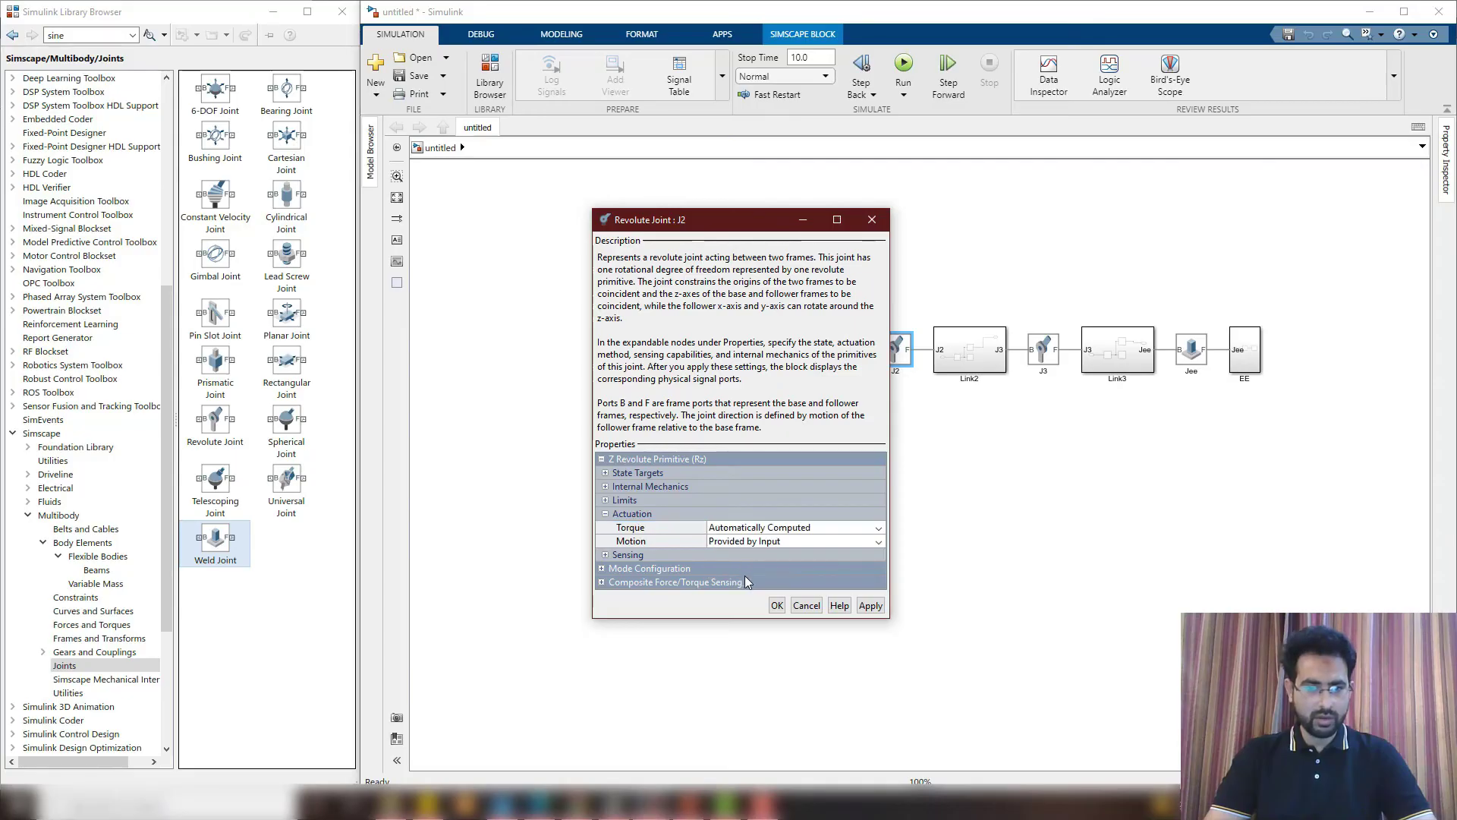
click(605, 555)
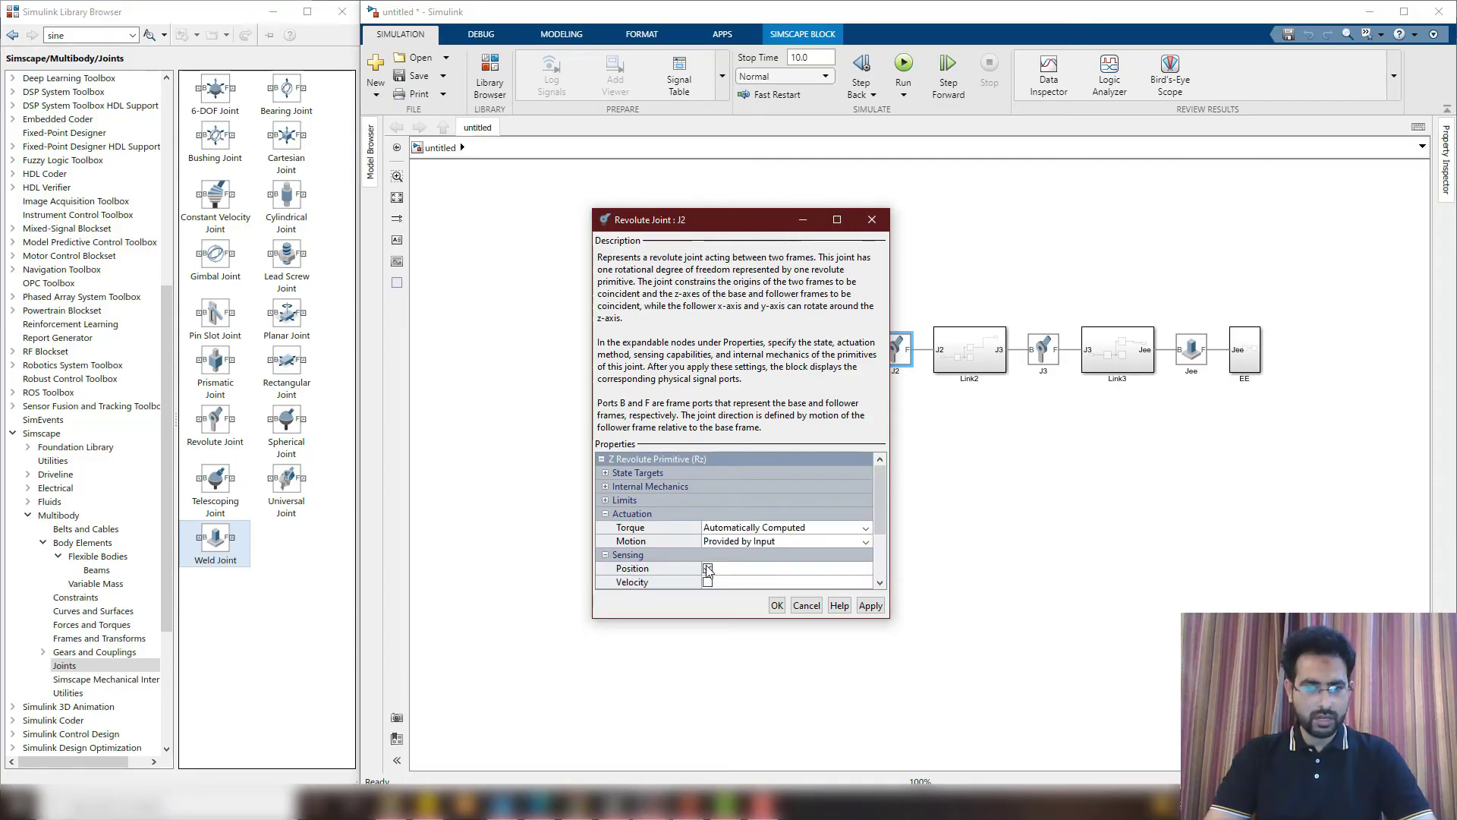
click(775, 604)
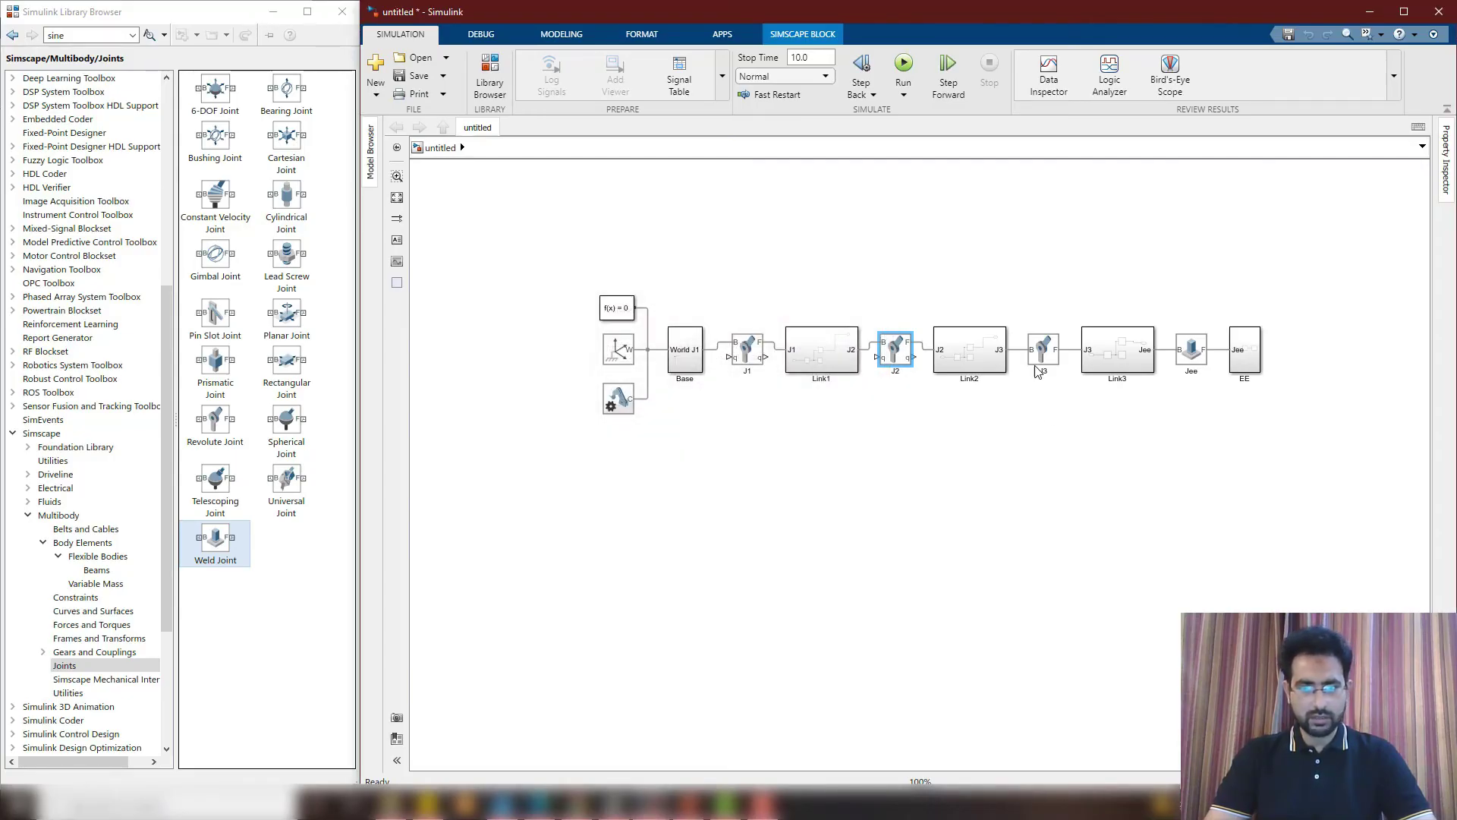
Set joint J3's actuation to automatically computed torque and motion provided by input, and enable its position sensing
double_click(1040, 352)
drag(1185, 381, 812, 270)
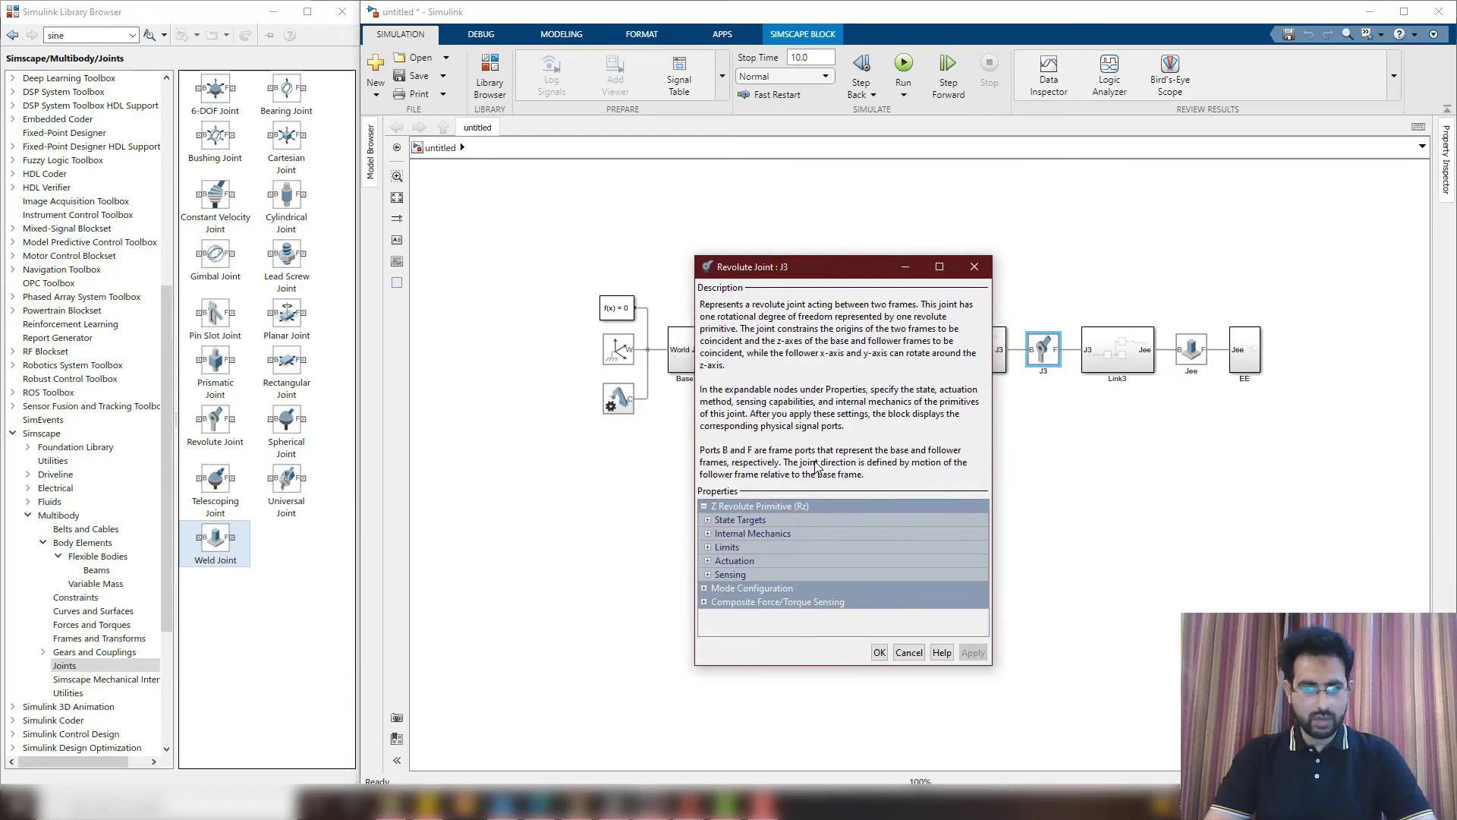
click(707, 561)
click(844, 590)
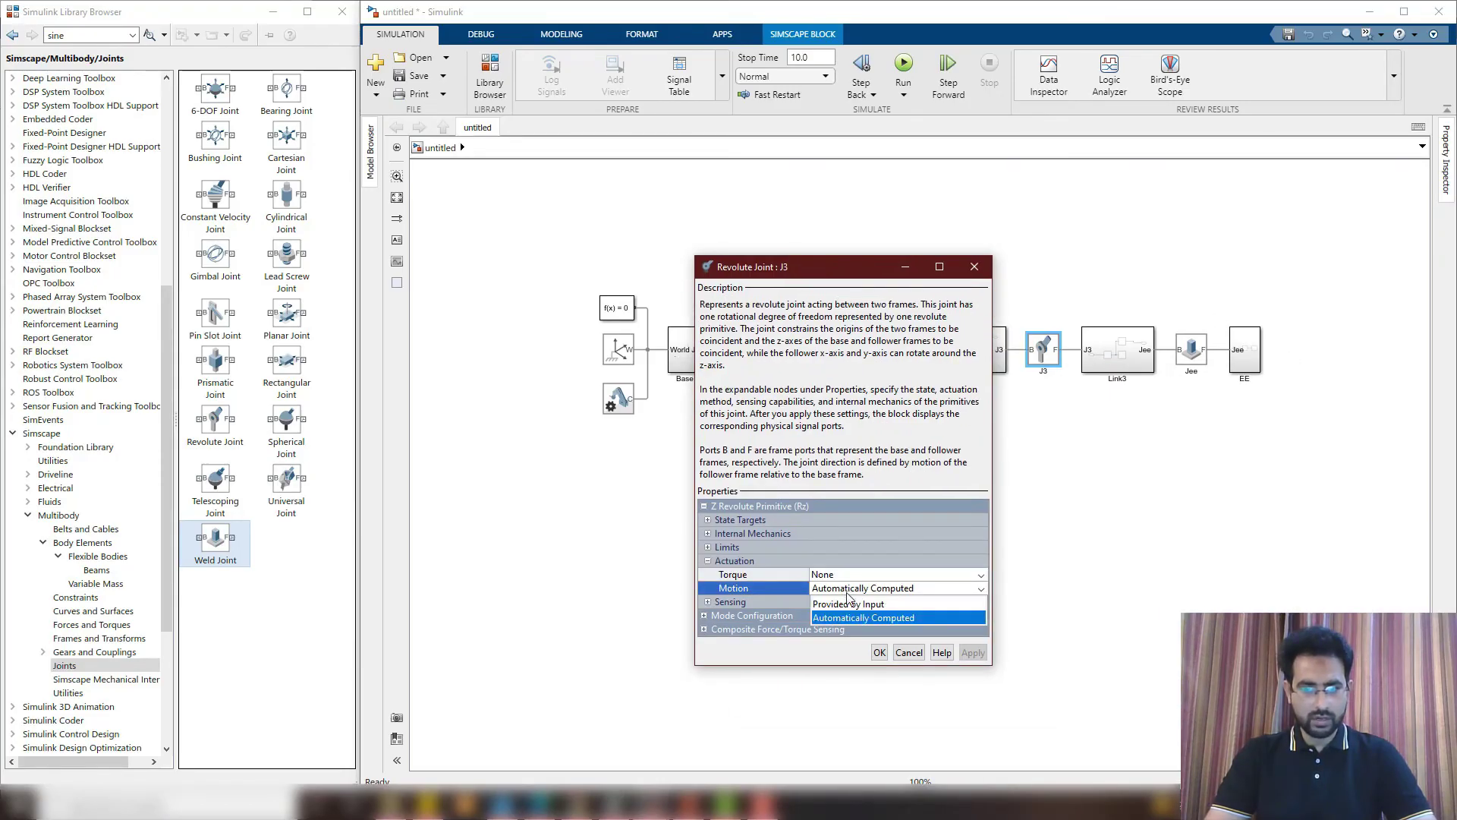
click(850, 611)
click(879, 652)
click(747, 350)
click(895, 350)
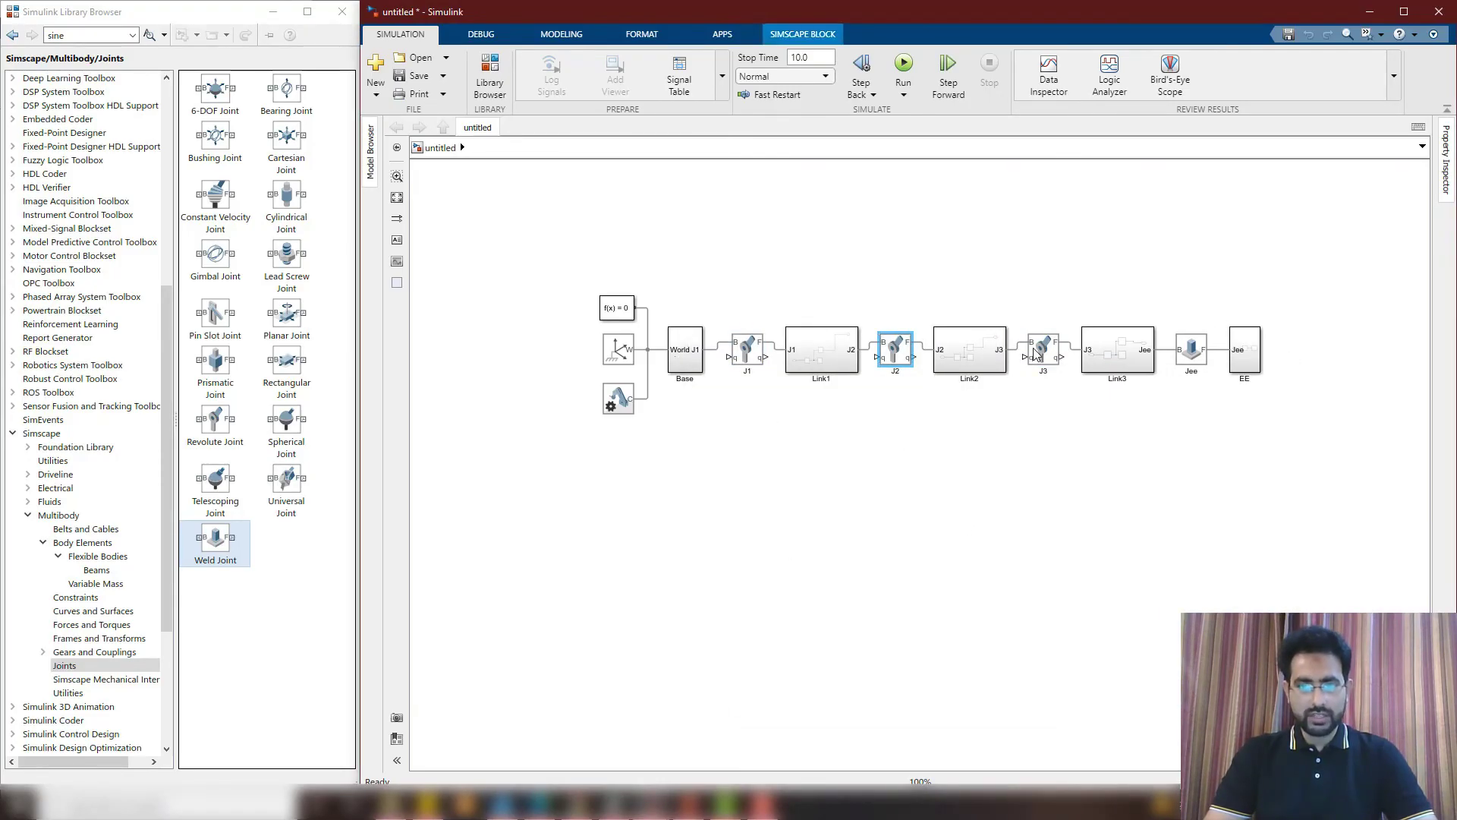
click(1043, 350)
Add a Simulink-PS Converter block to the model and place it below the Mechanism Configuration block
click(517, 507)
double_click(544, 508)
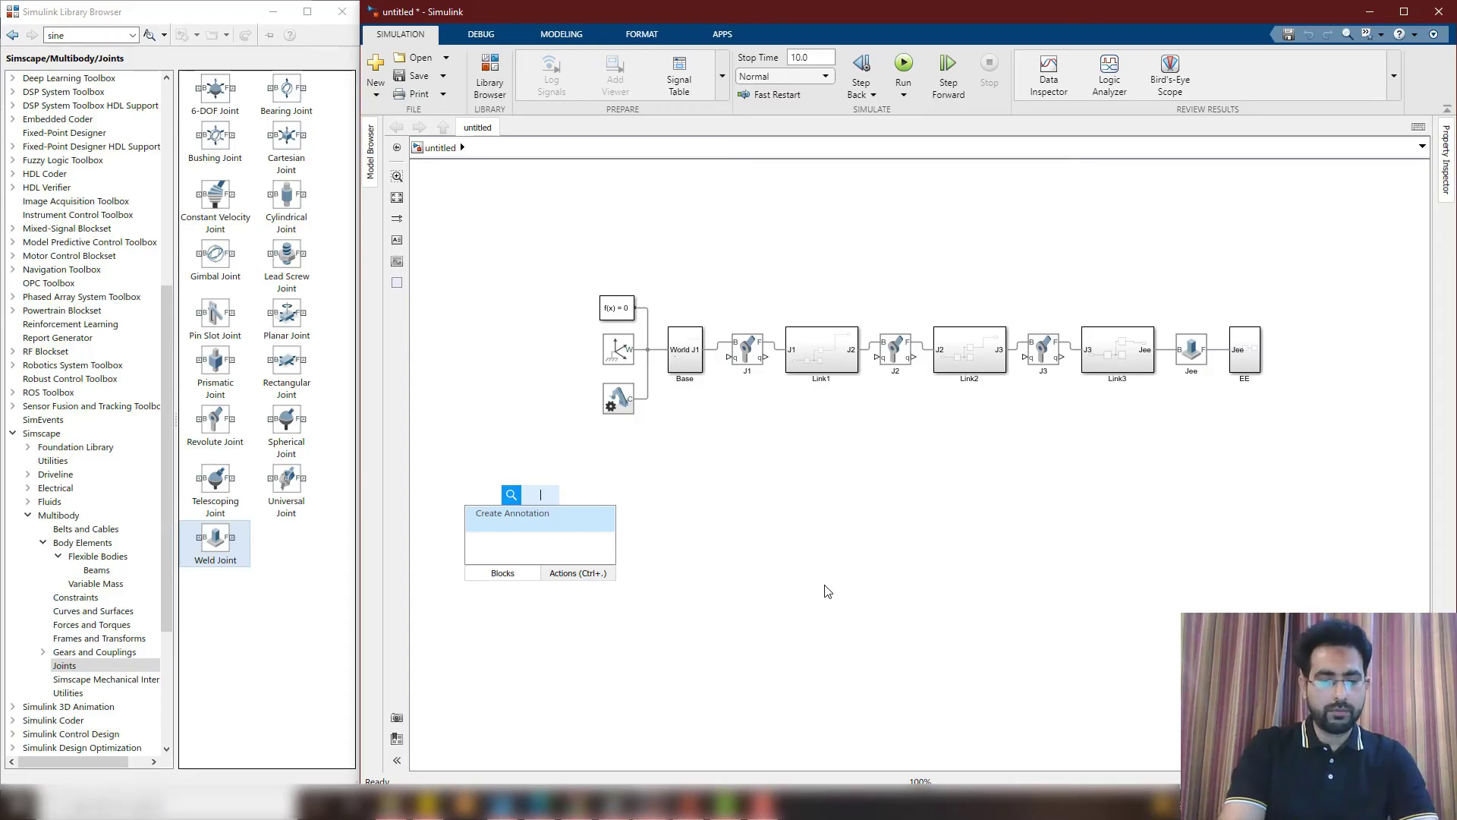
key(Return)
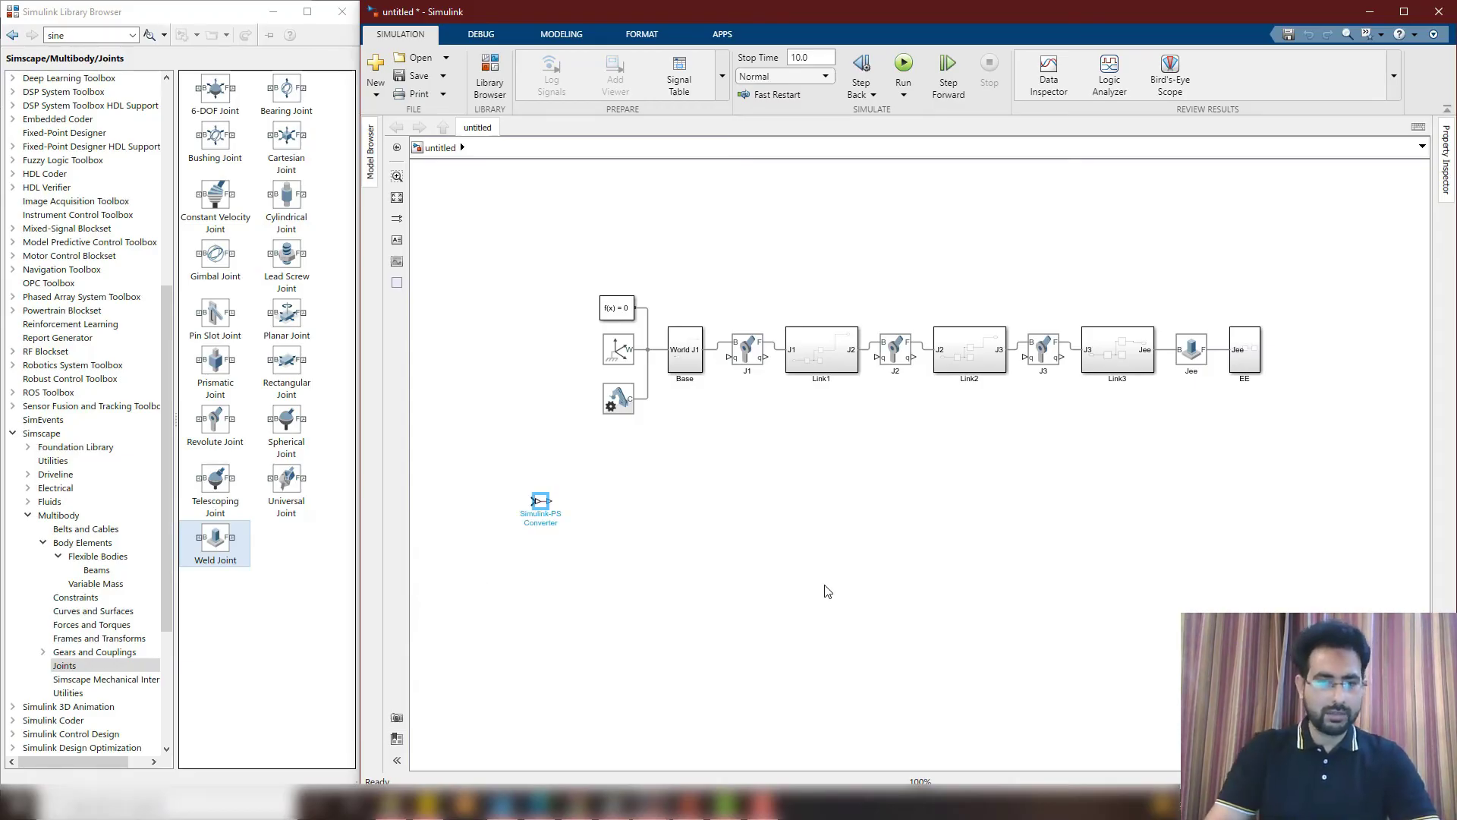
drag(541, 508, 643, 471)
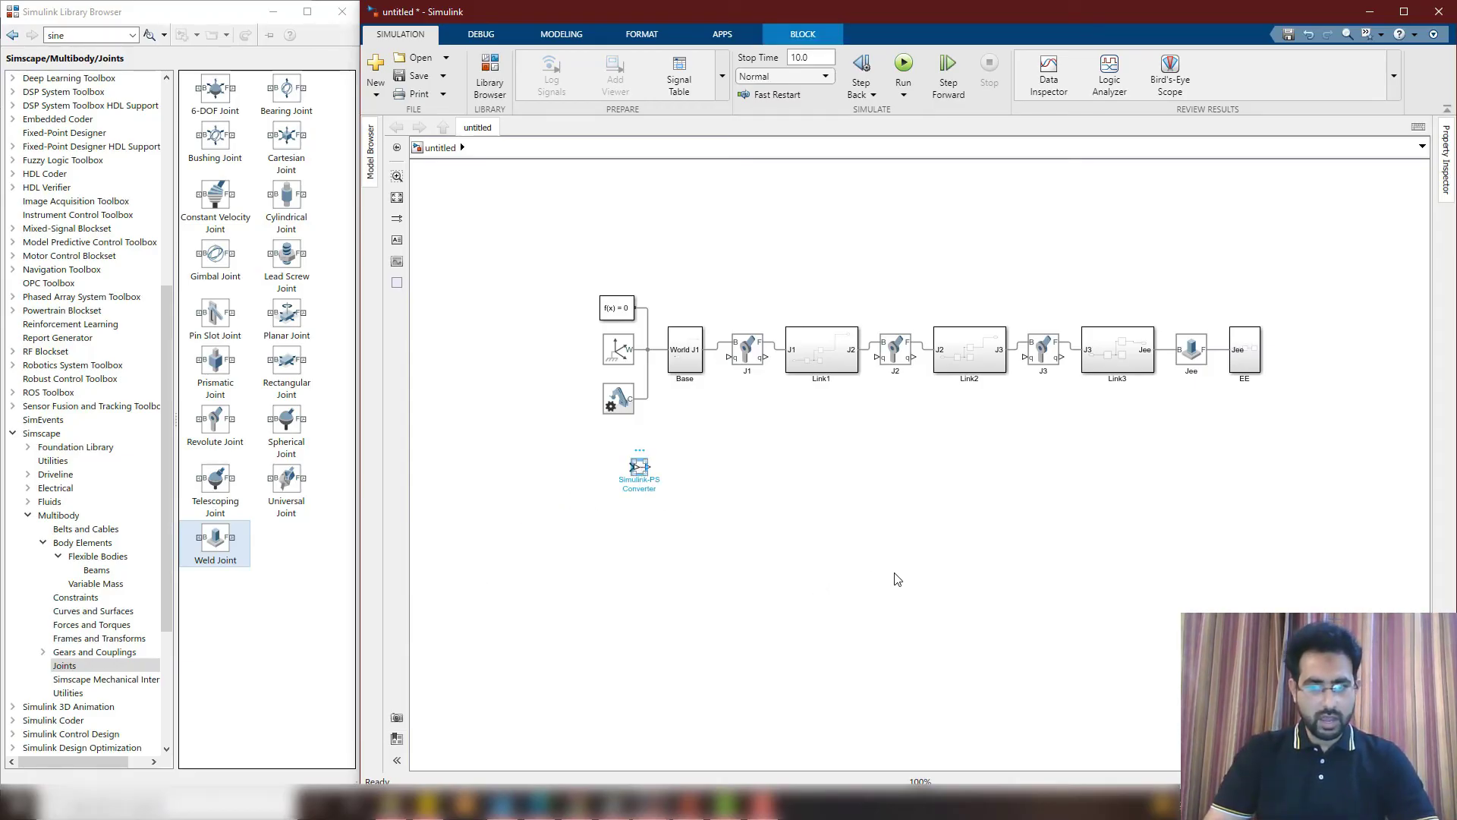
Set the Simulink-PS Converter's input signal unit to rad and its input handling to filtered input with calculated derivatives and second-order filtering
key(Return)
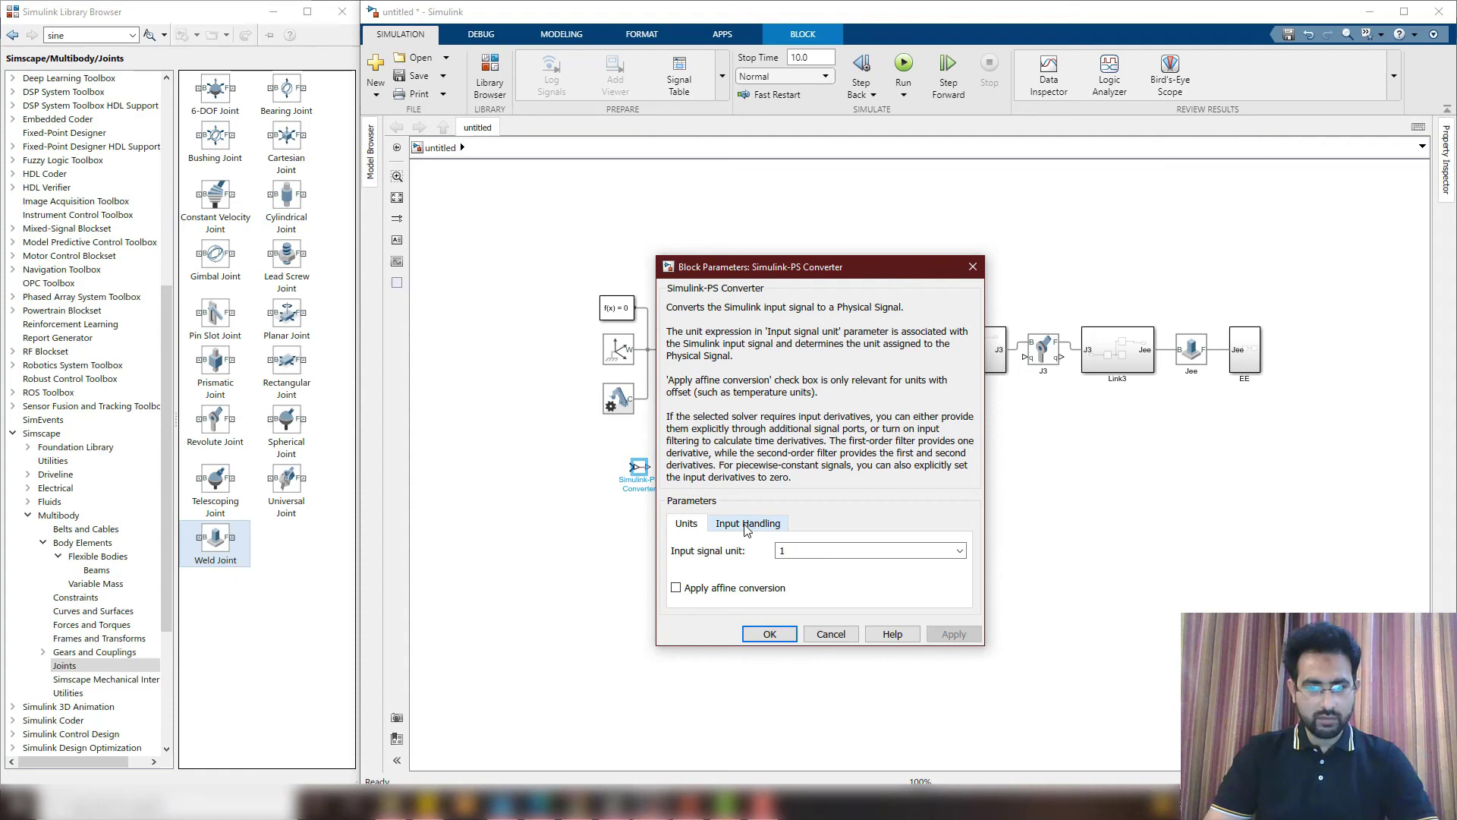
click(959, 550)
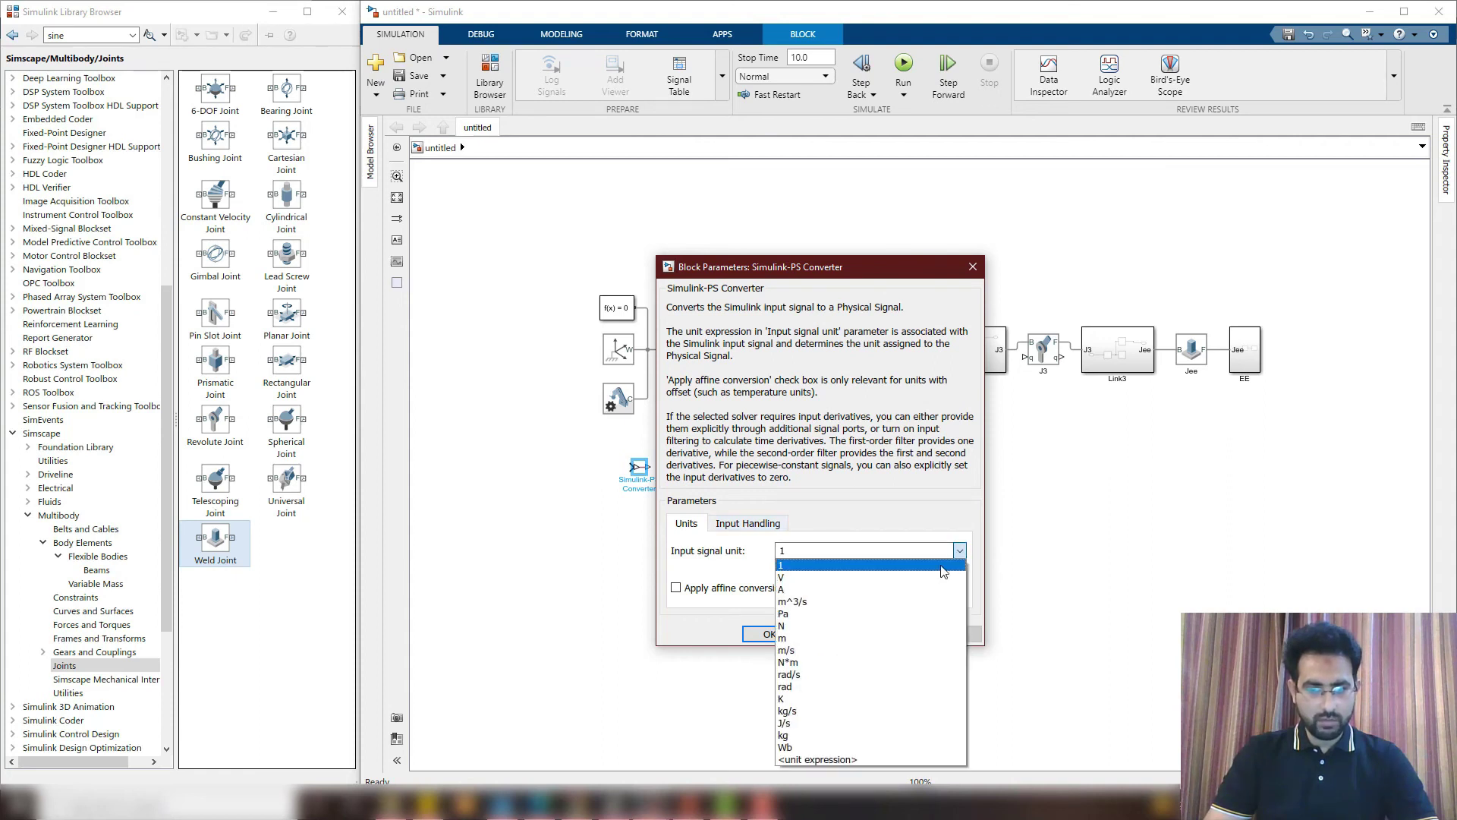
click(789, 686)
click(748, 523)
click(816, 547)
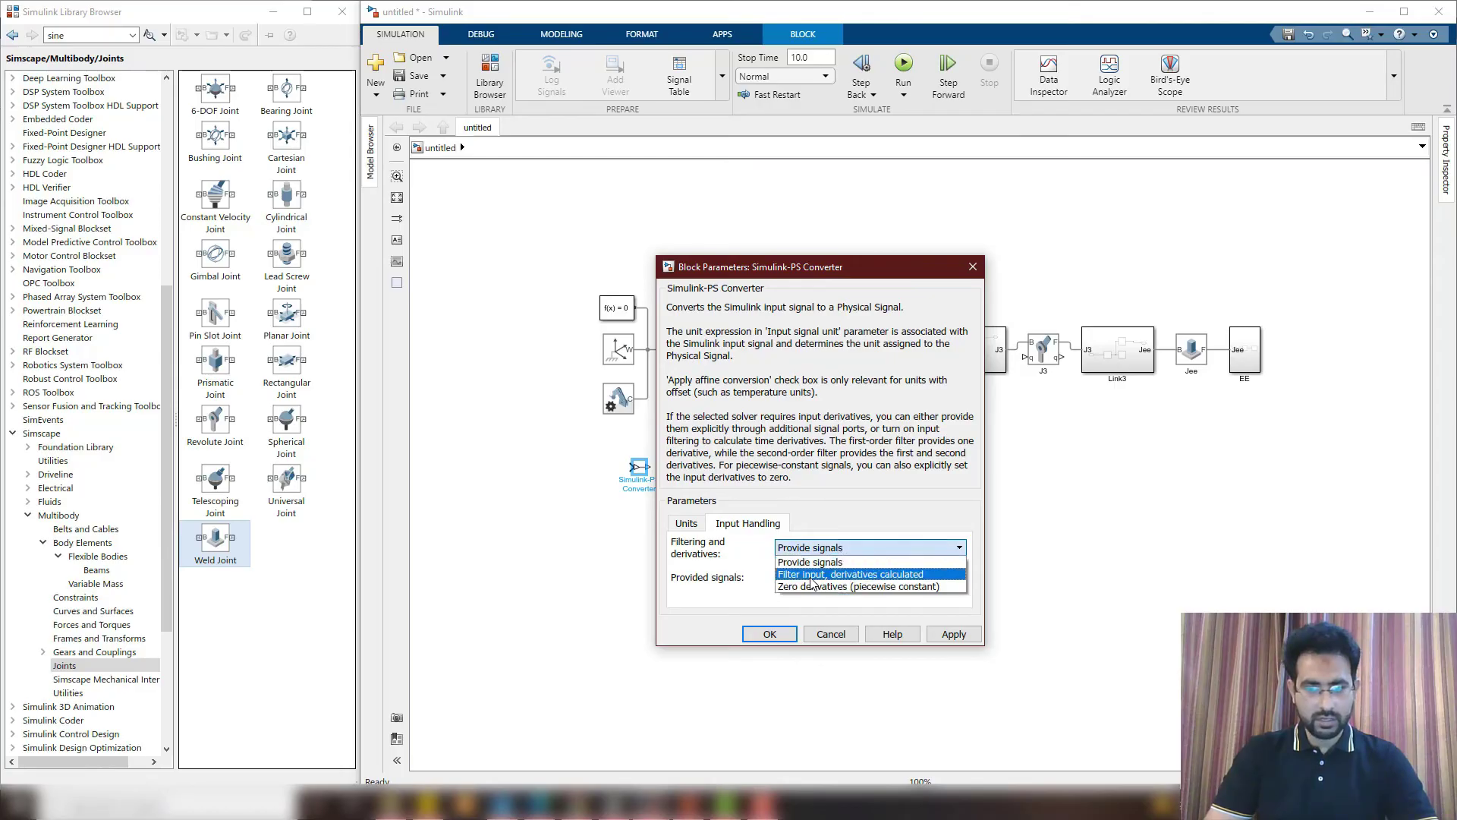
click(812, 575)
click(827, 585)
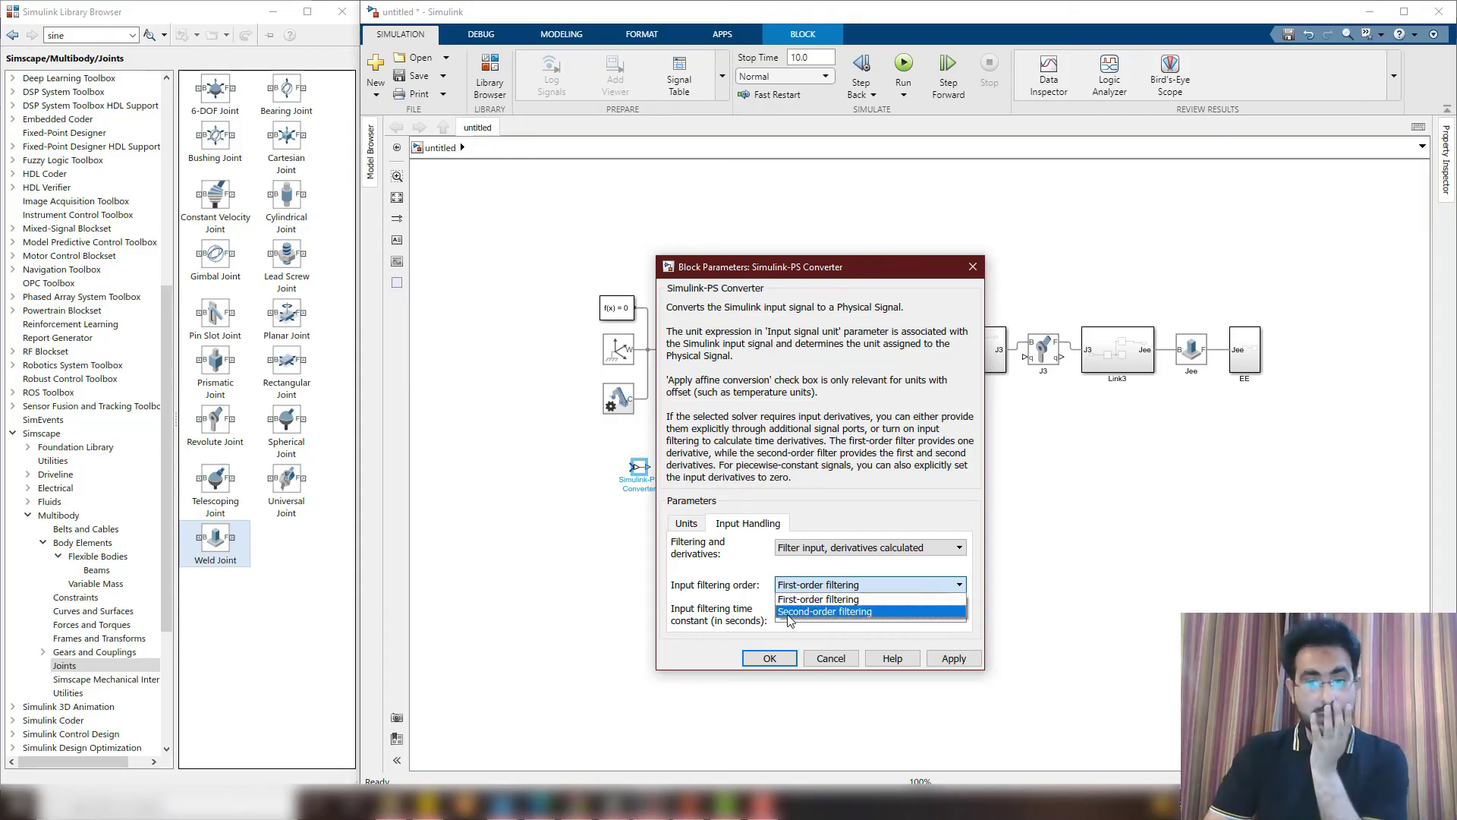
click(793, 612)
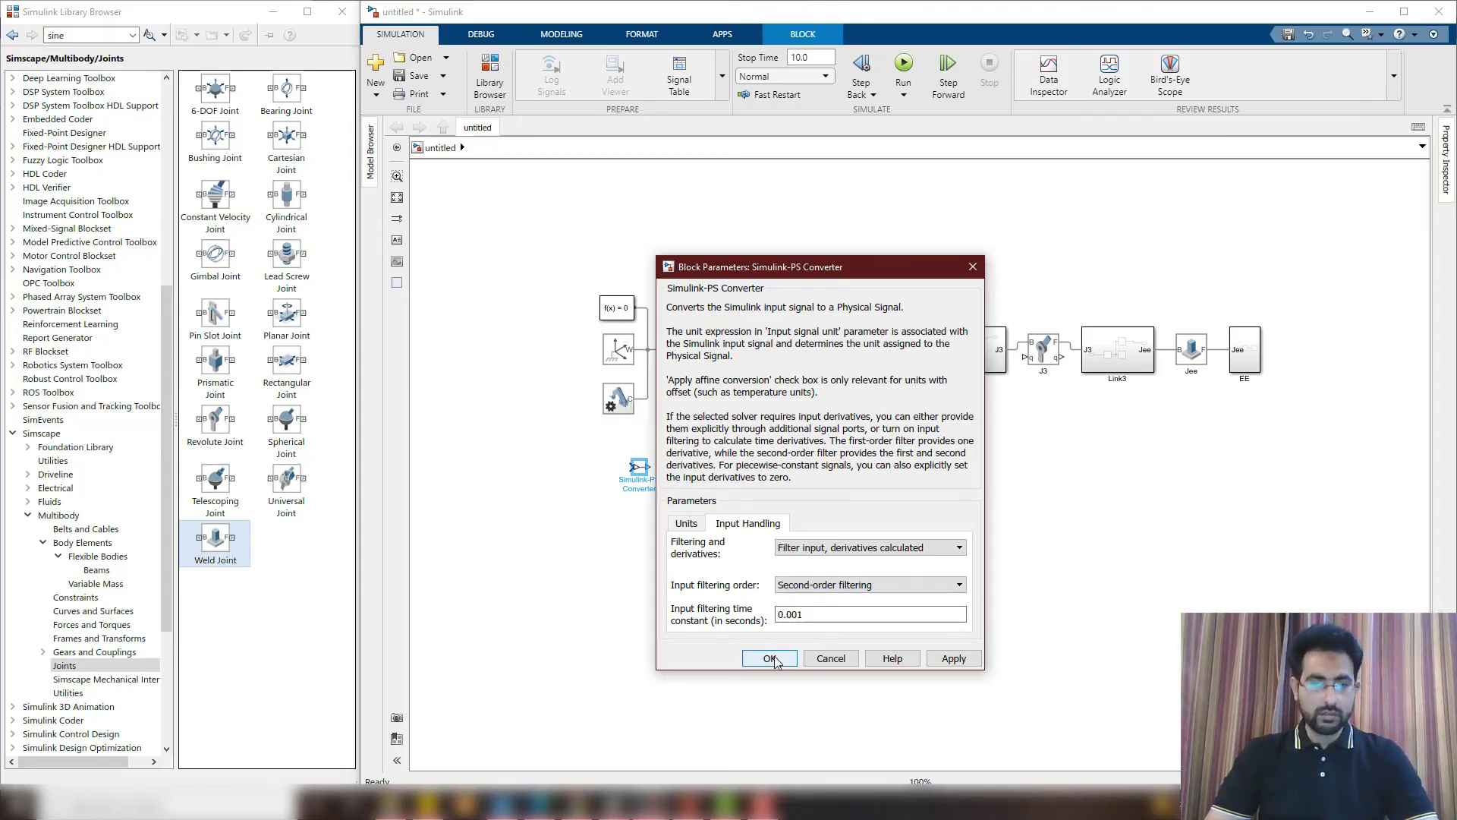
click(769, 658)
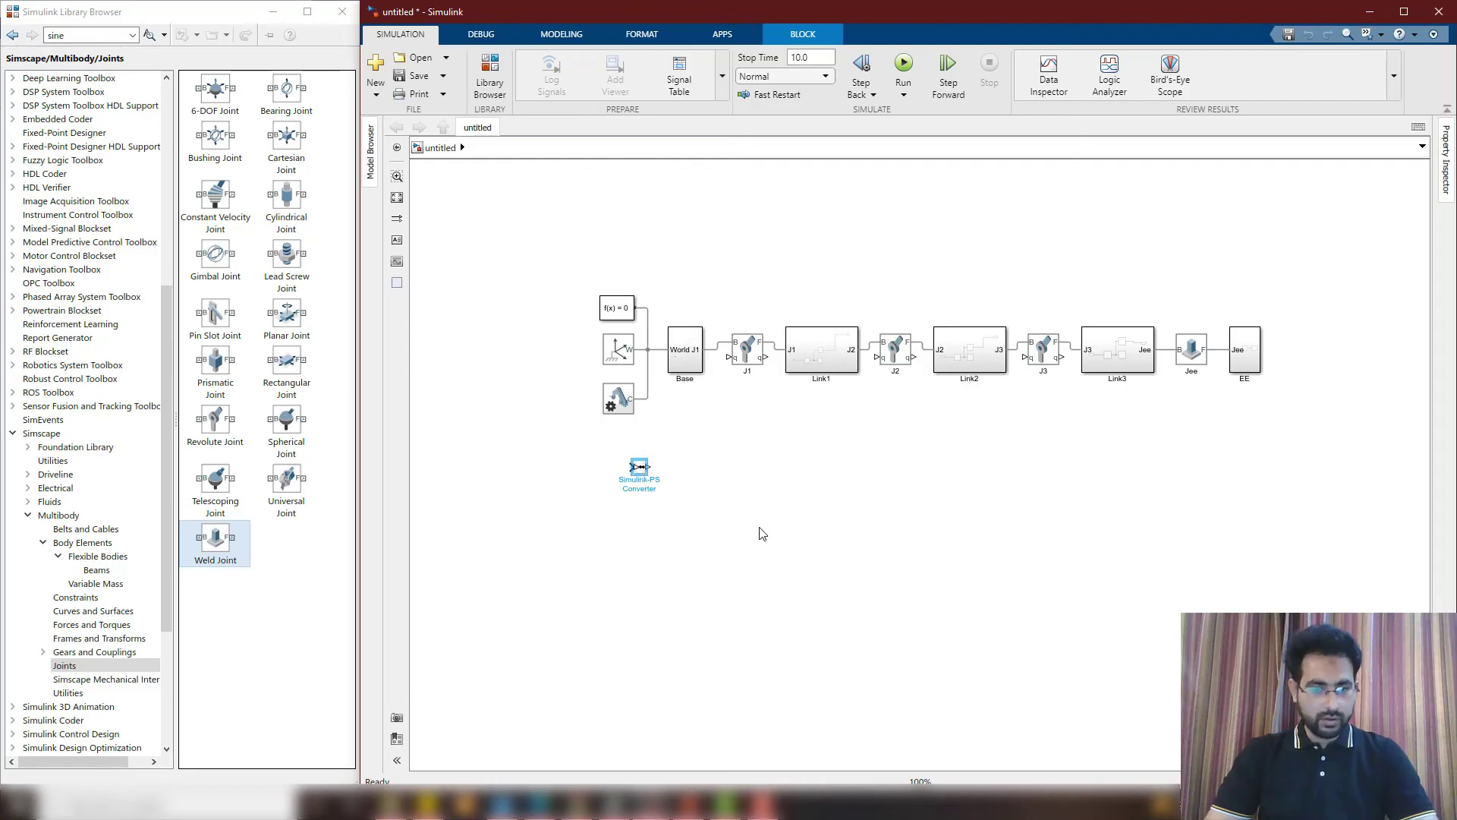
Stack two more copies of the configured converter and connect a separate input port block to each of the three converters
drag(641, 468, 665, 494)
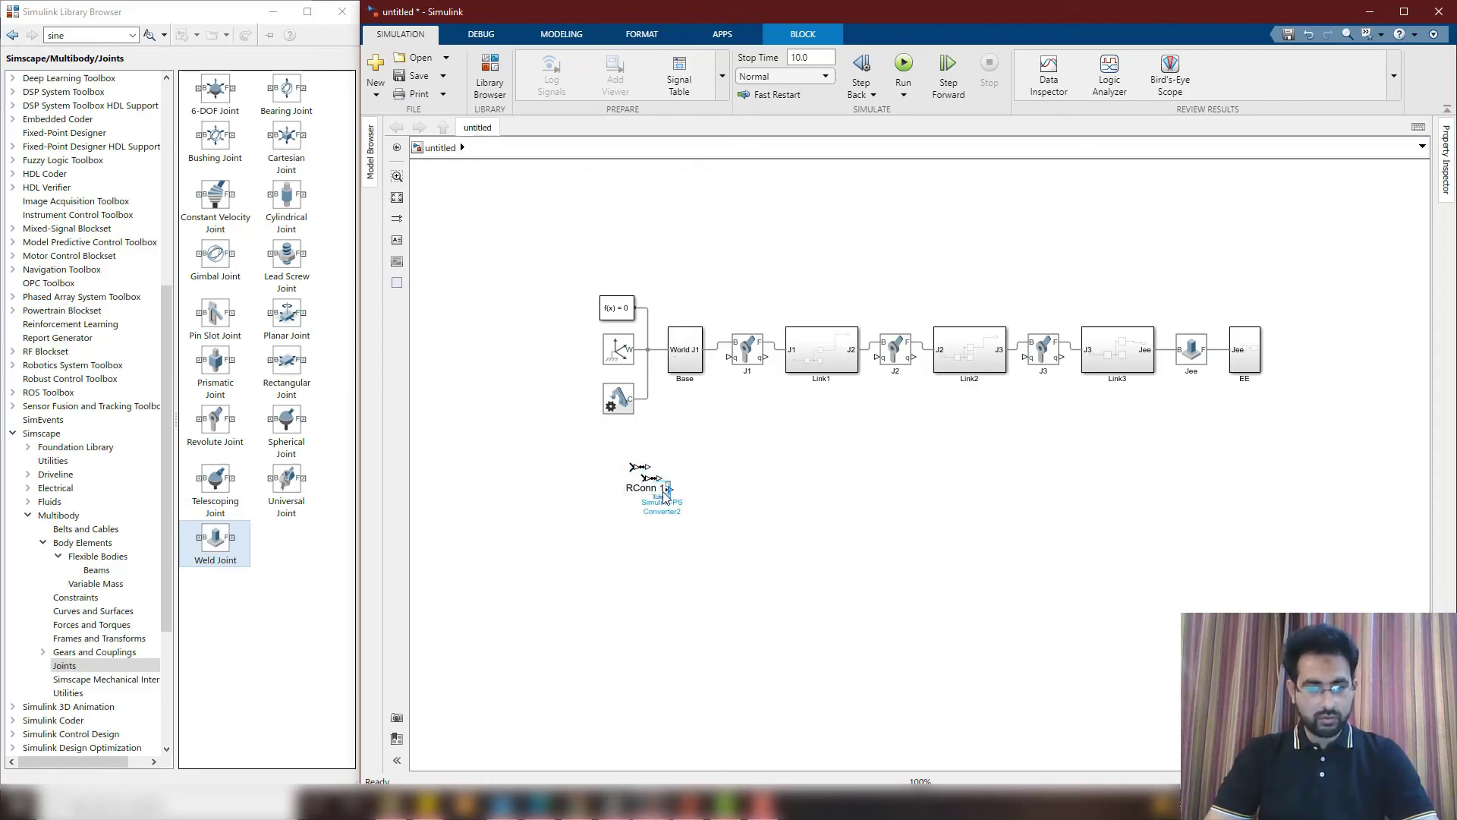
key(Delete)
double_click(497, 477)
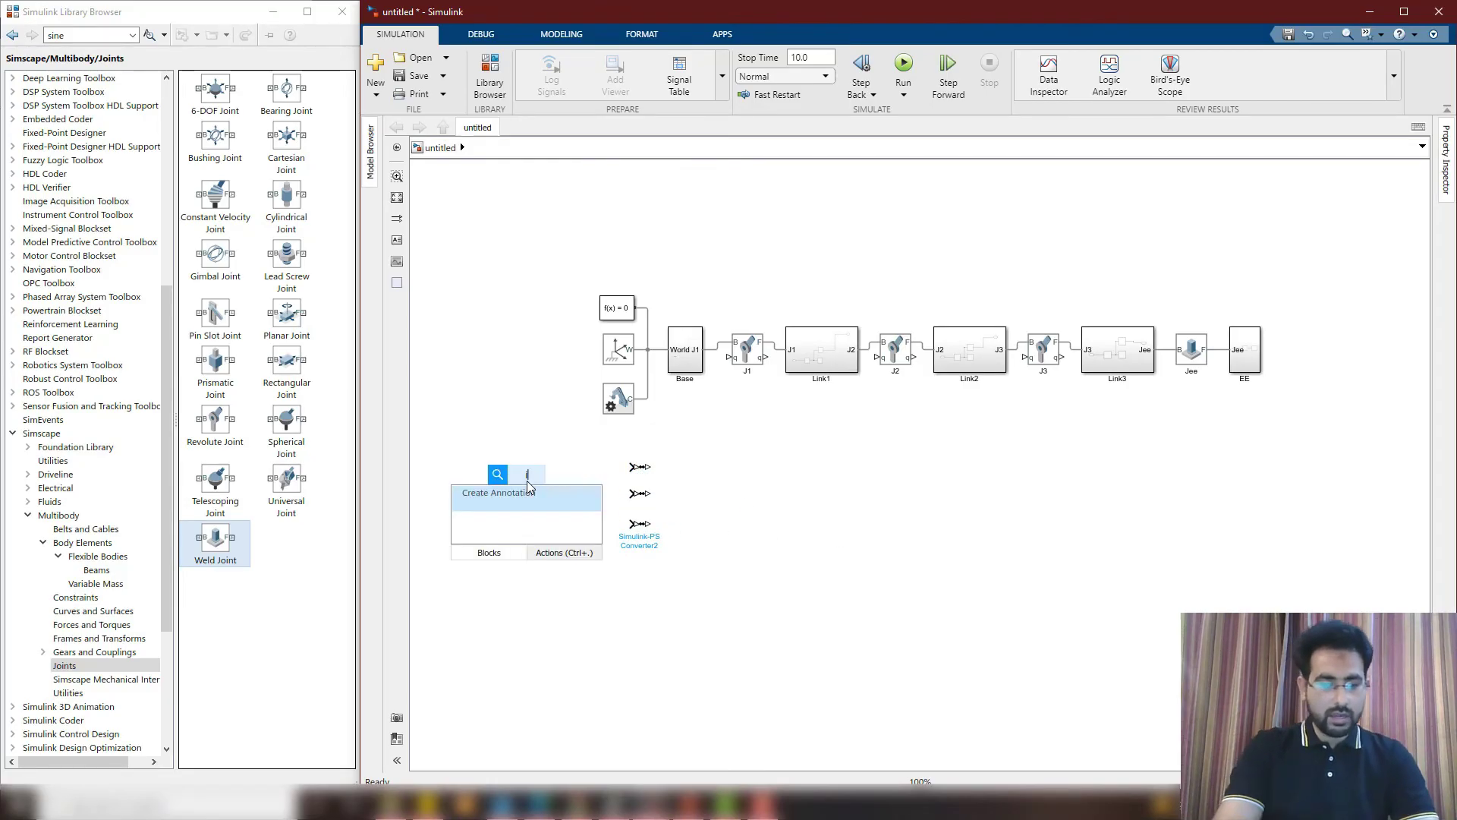
text(inpt)
key(BackSpace)
text(ut)
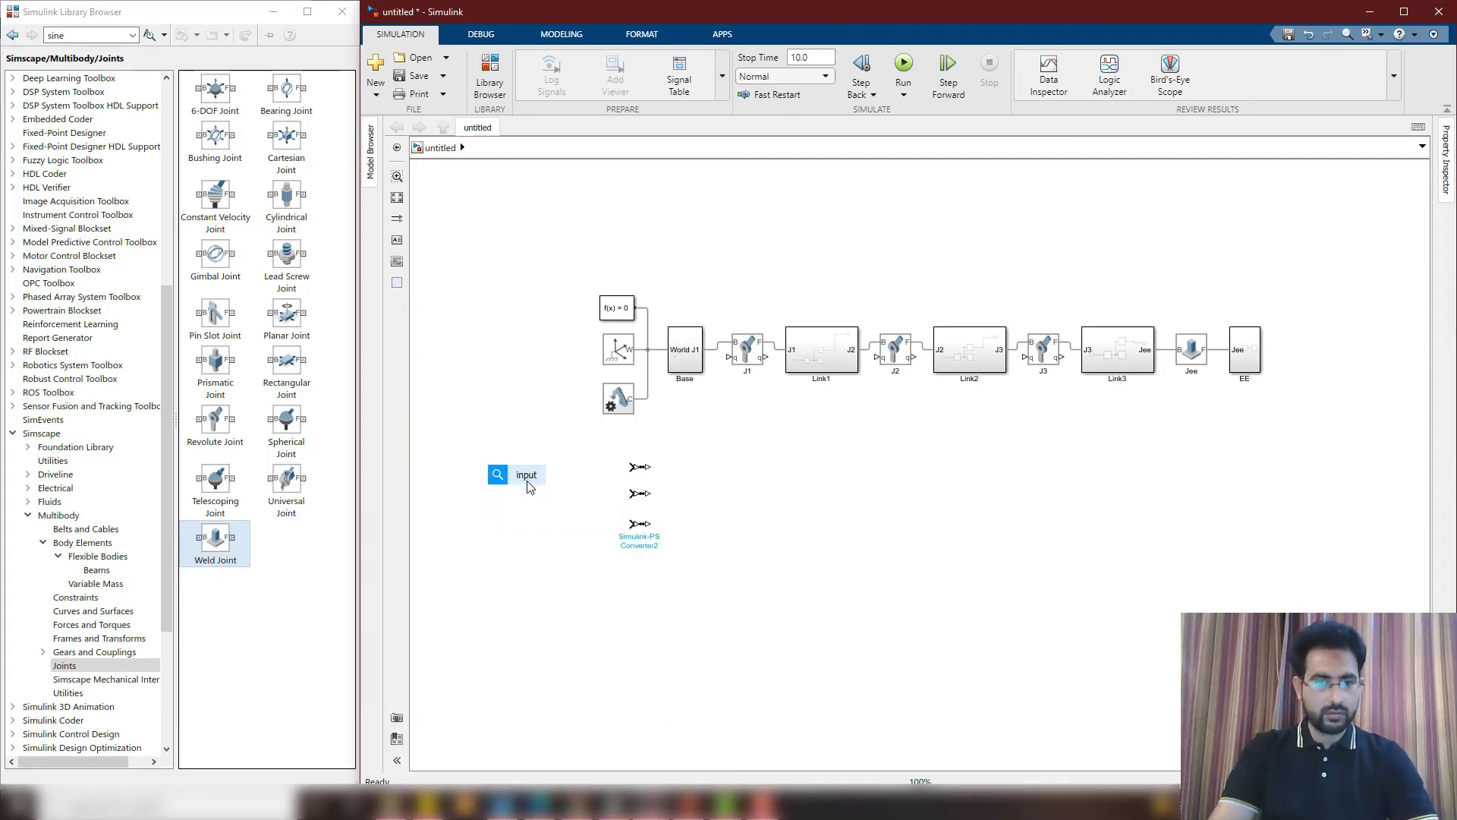
key(Return)
drag(551, 478, 596, 523)
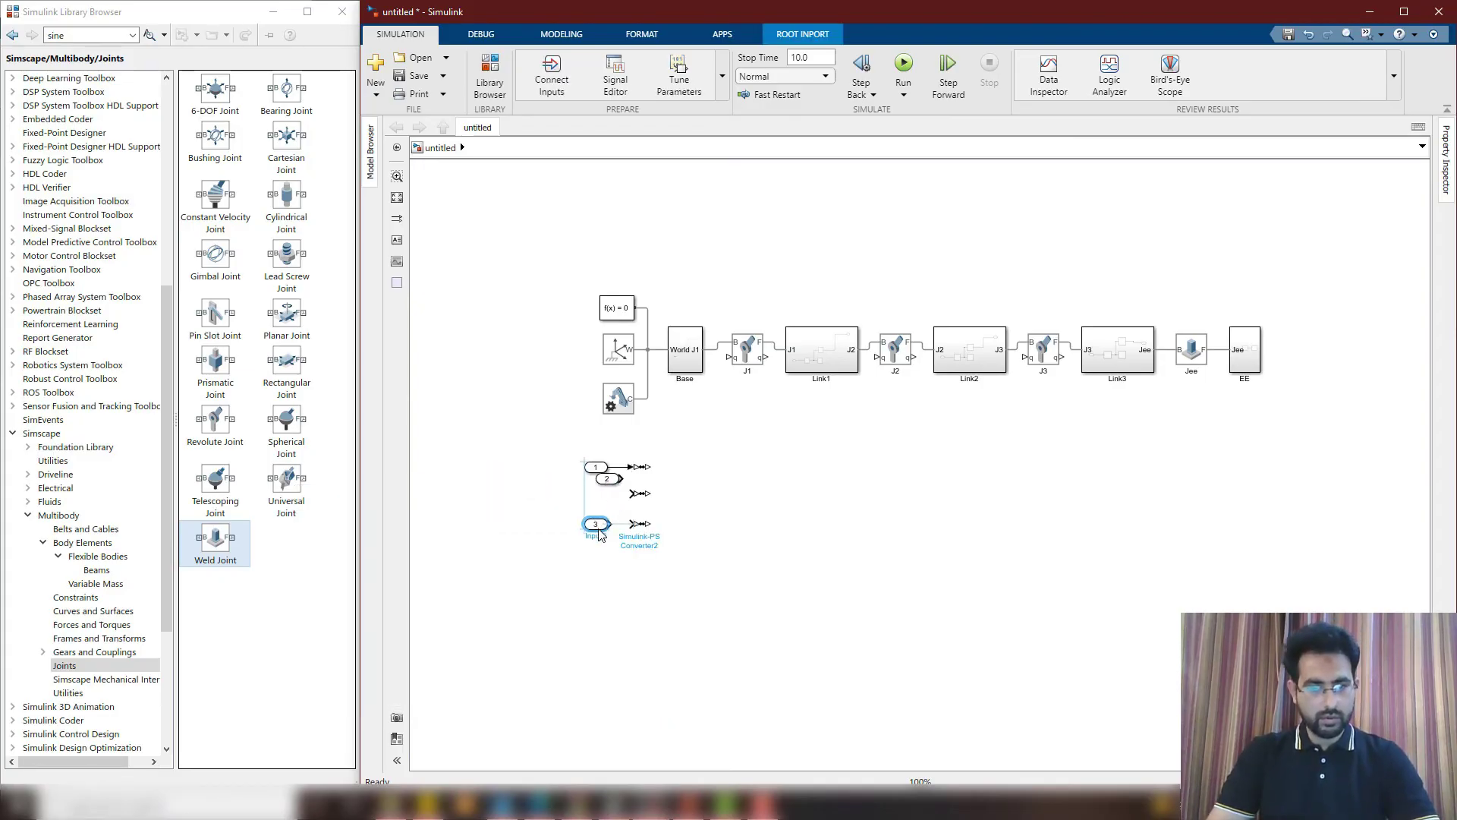
drag(596, 466, 596, 497)
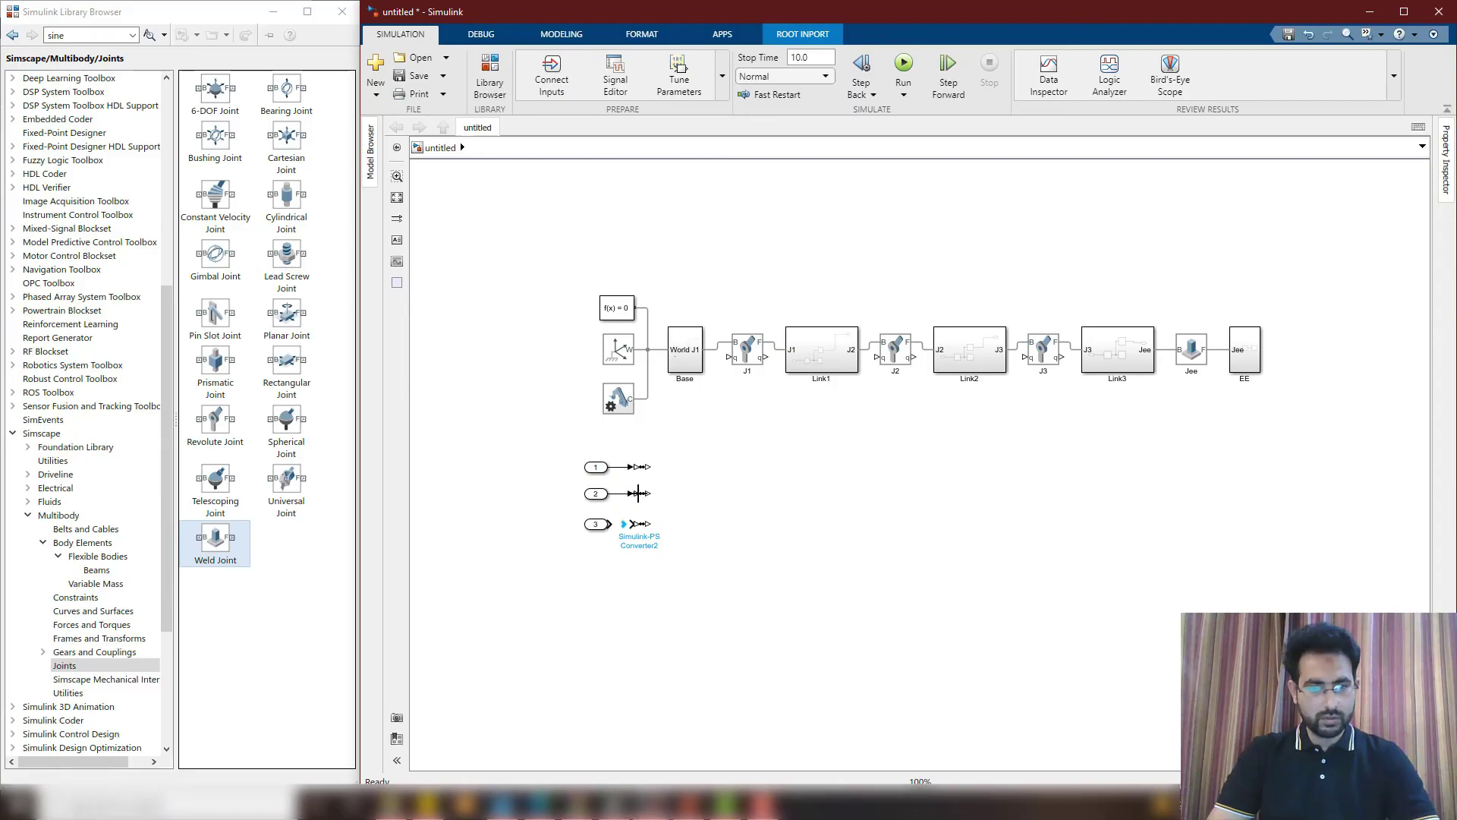
Connect the outputs of the three Simulink-PS Converters to the motion inputs of joints J1, J2 and J3 respectively
drag(649, 467, 724, 359)
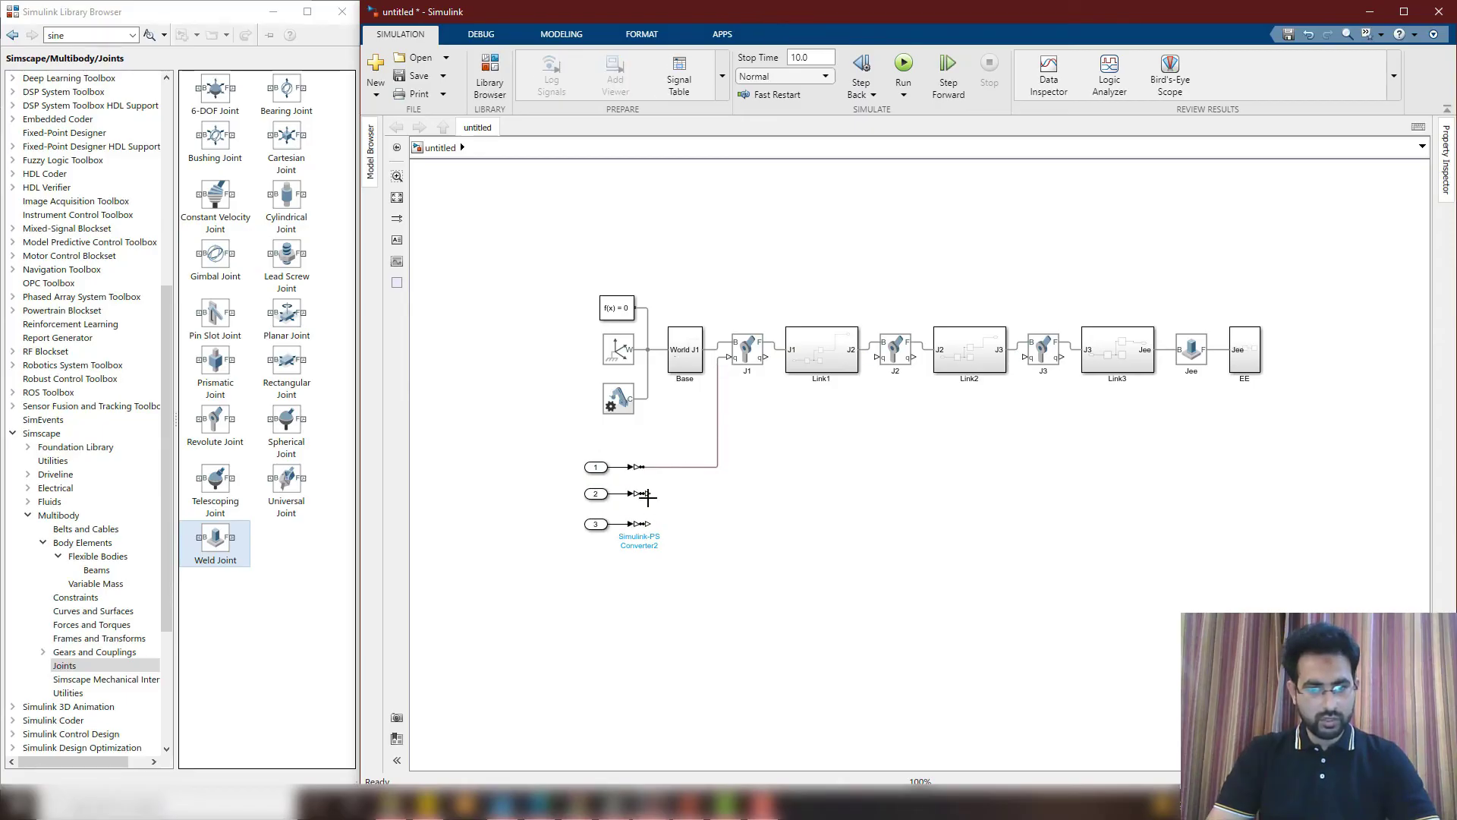
drag(769, 422, 873, 357)
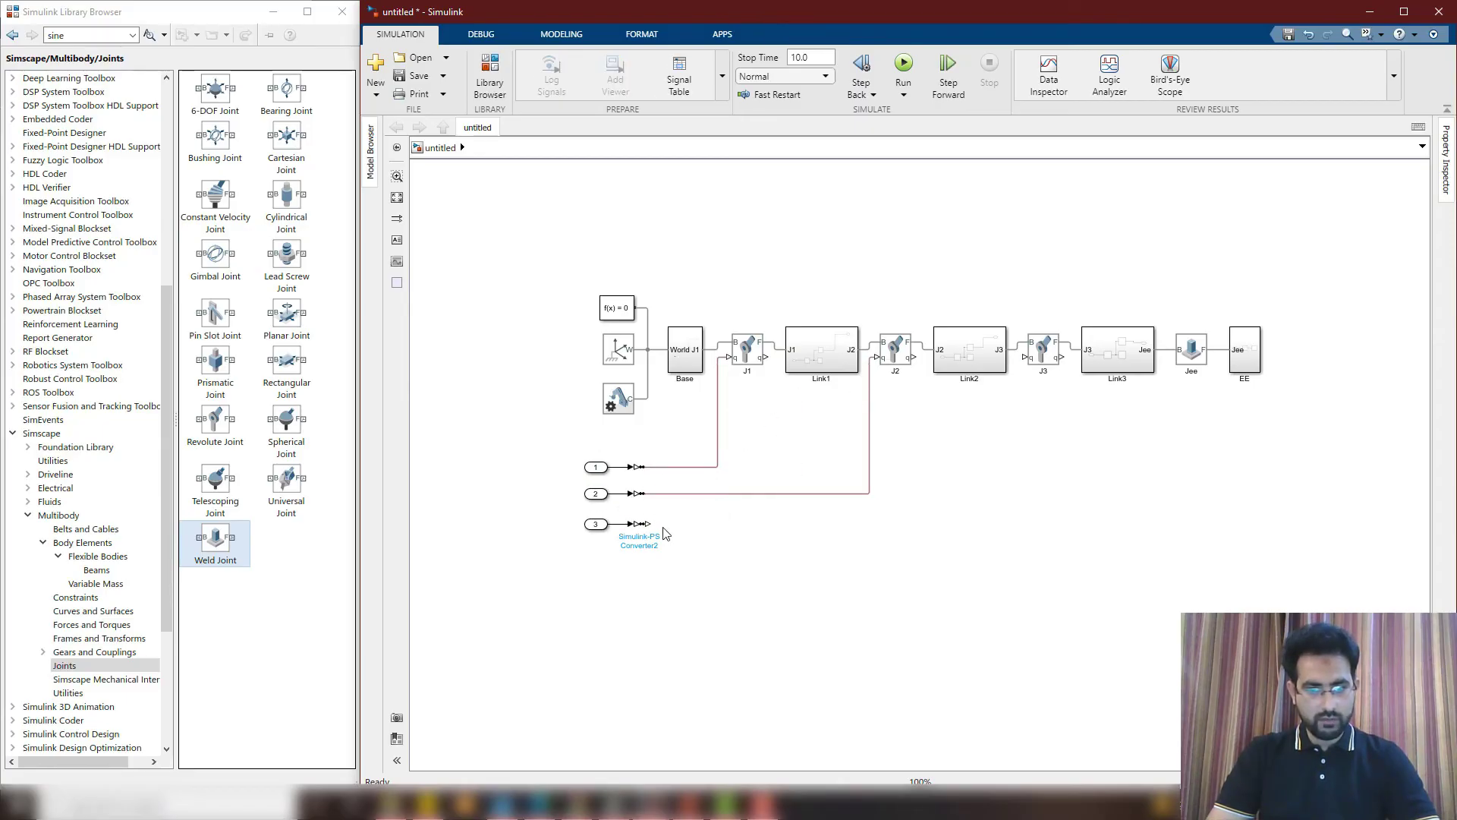
drag(648, 522, 1020, 358)
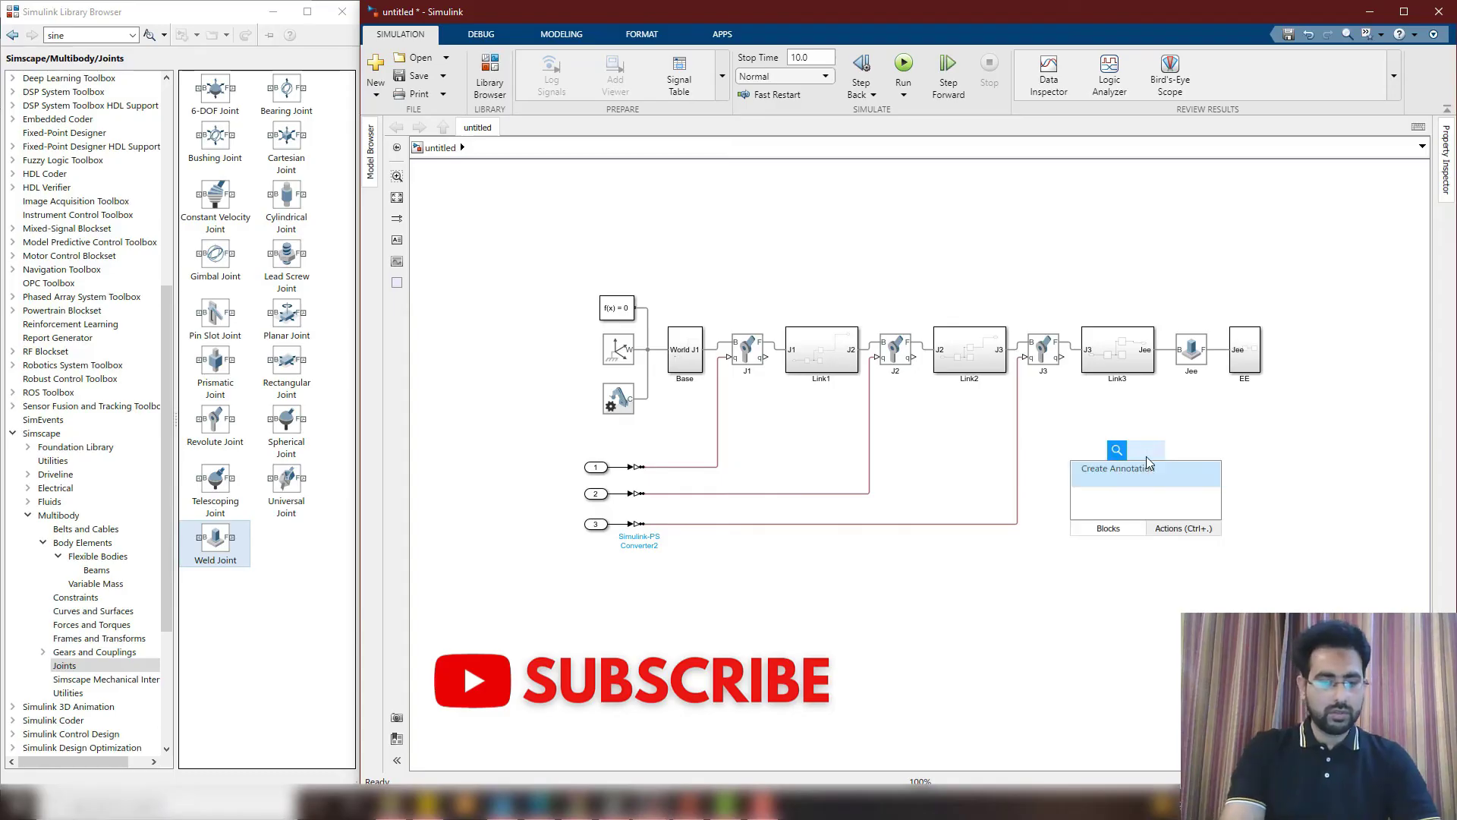
Add three PS-Simulink Converter blocks below Link3 and wire the position outputs of J1, J2 and J3 to them
text(PS)
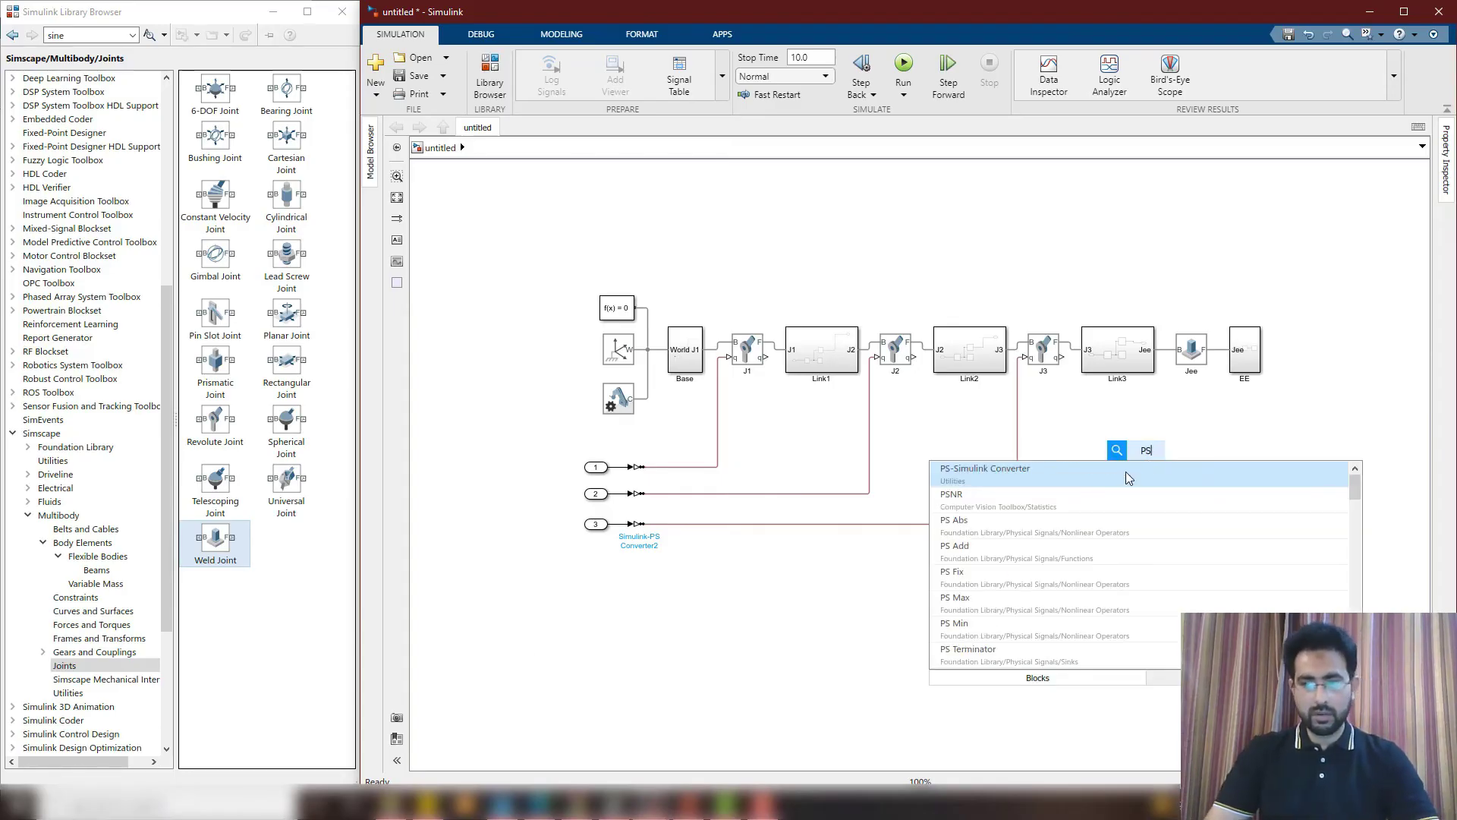
click(1126, 471)
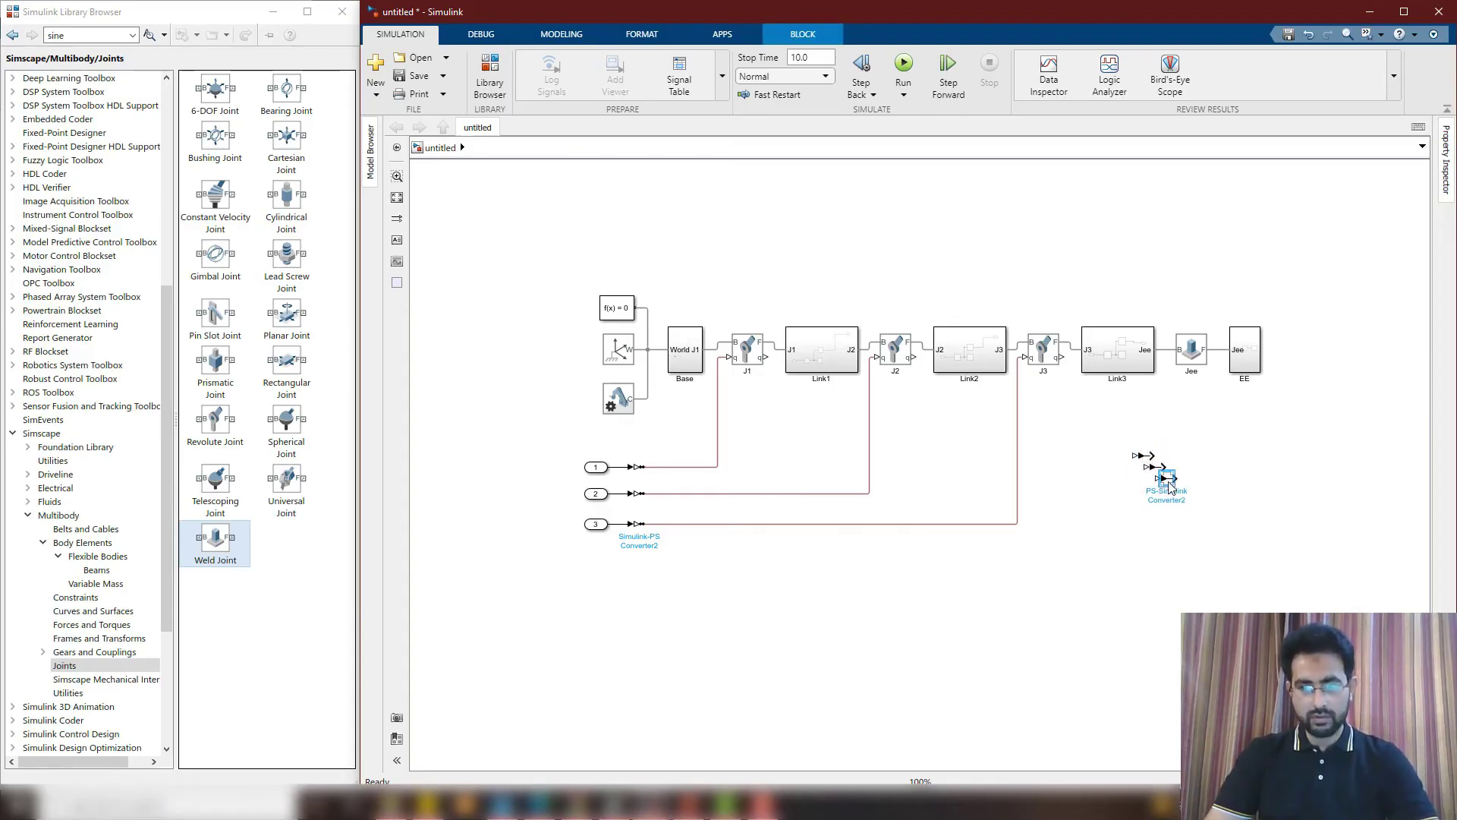
mouse_move(1170, 486)
mouse_down()
mouse_move(1143, 500)
mouse_move(866, 429)
mouse_move(765, 357)
mouse_up()
drag(1135, 489, 911, 359)
drag(1134, 524, 1064, 356)
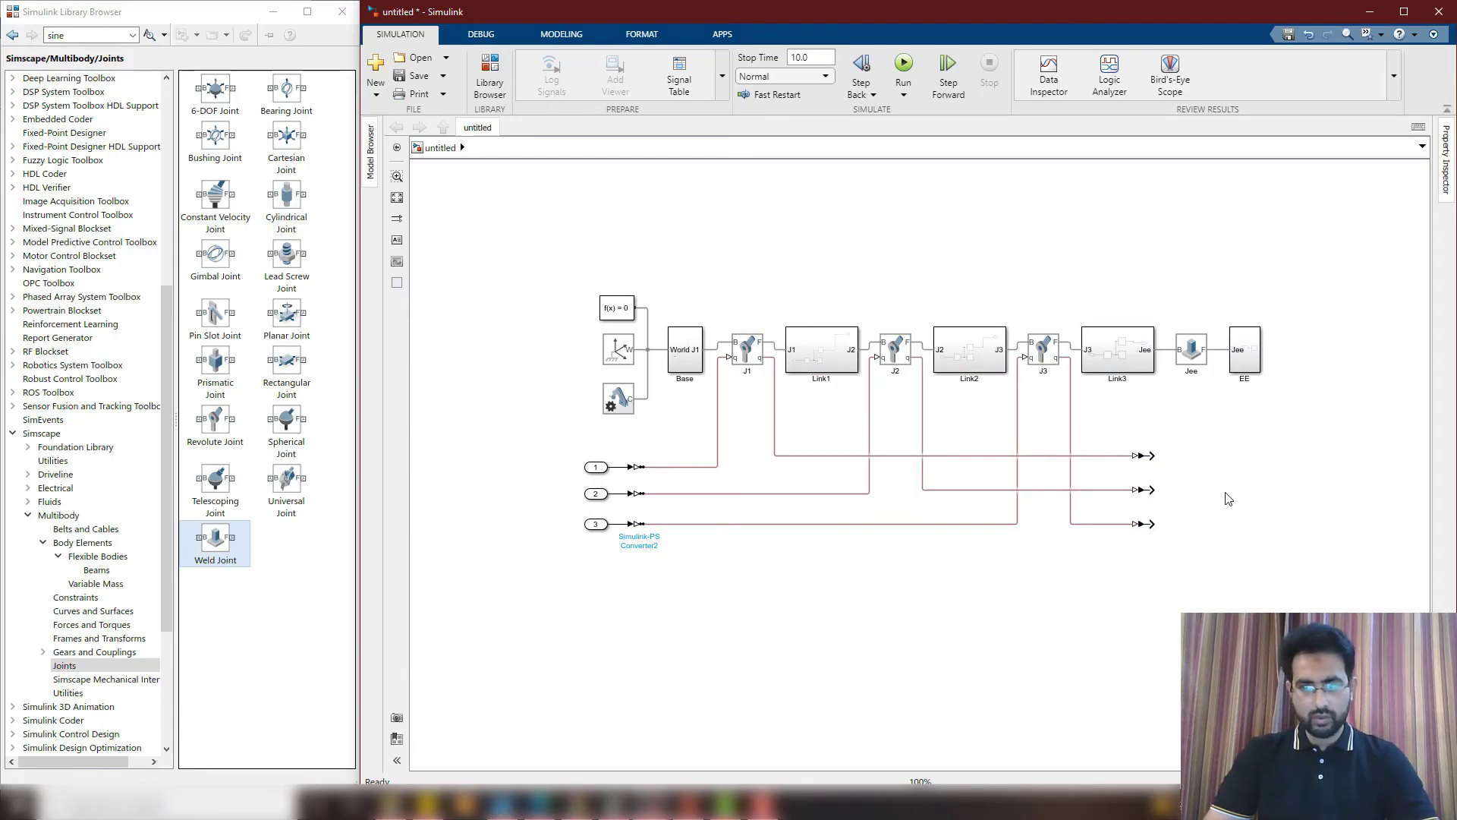
Add three output port blocks and connect one to each PS-Simulink Converter
text(output)
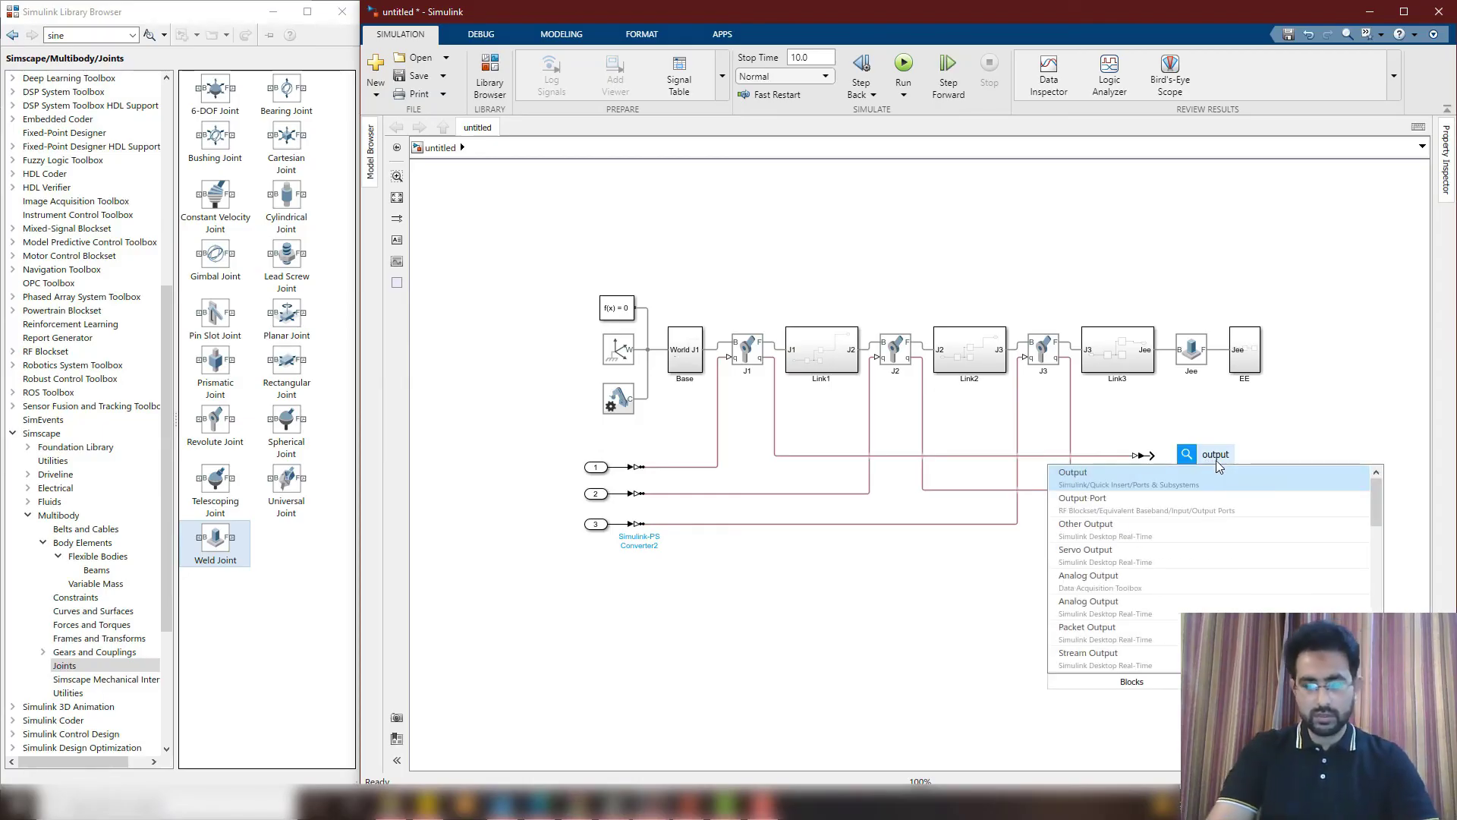
key(Return)
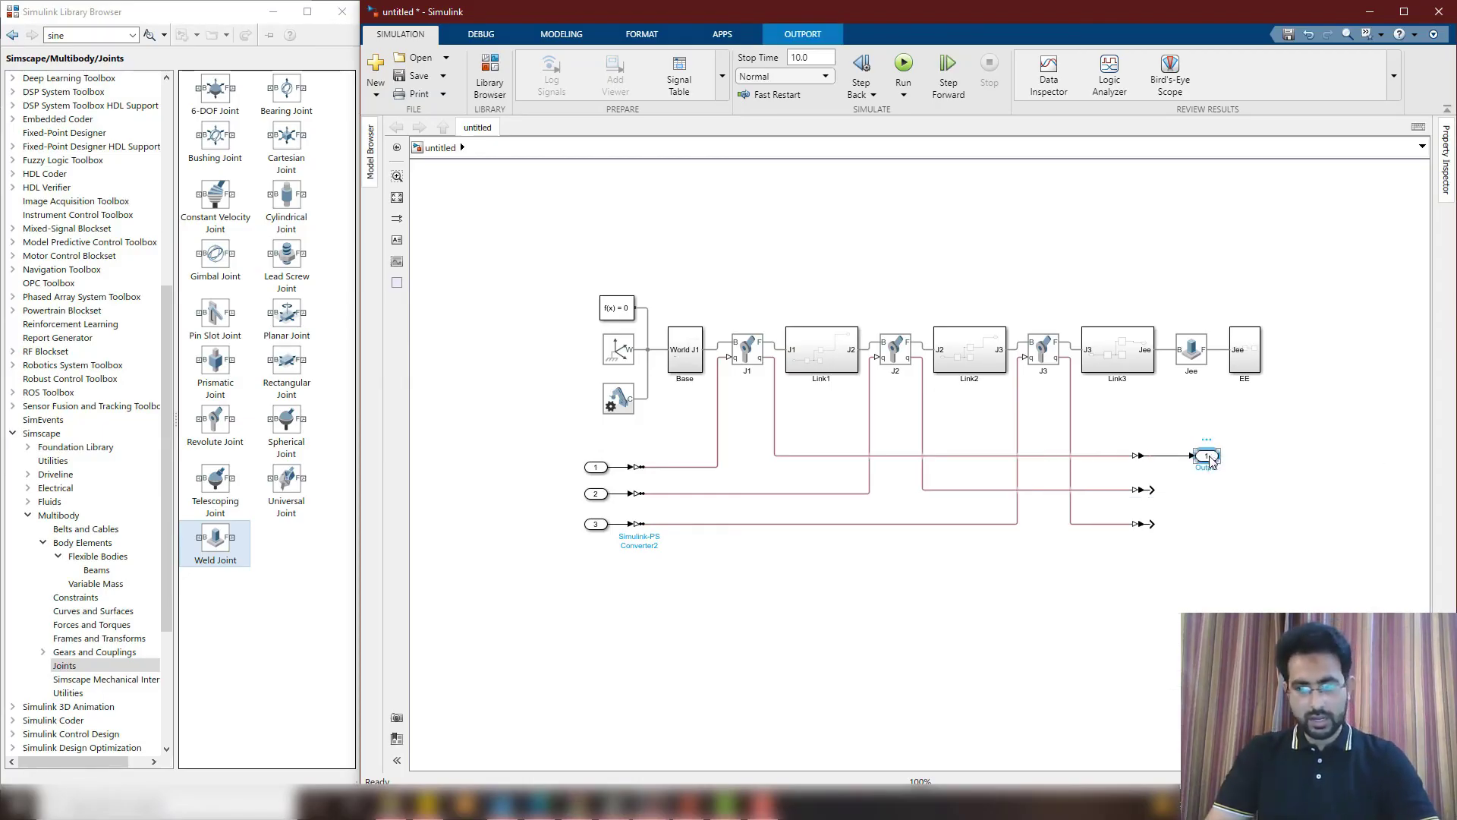
click(1207, 439)
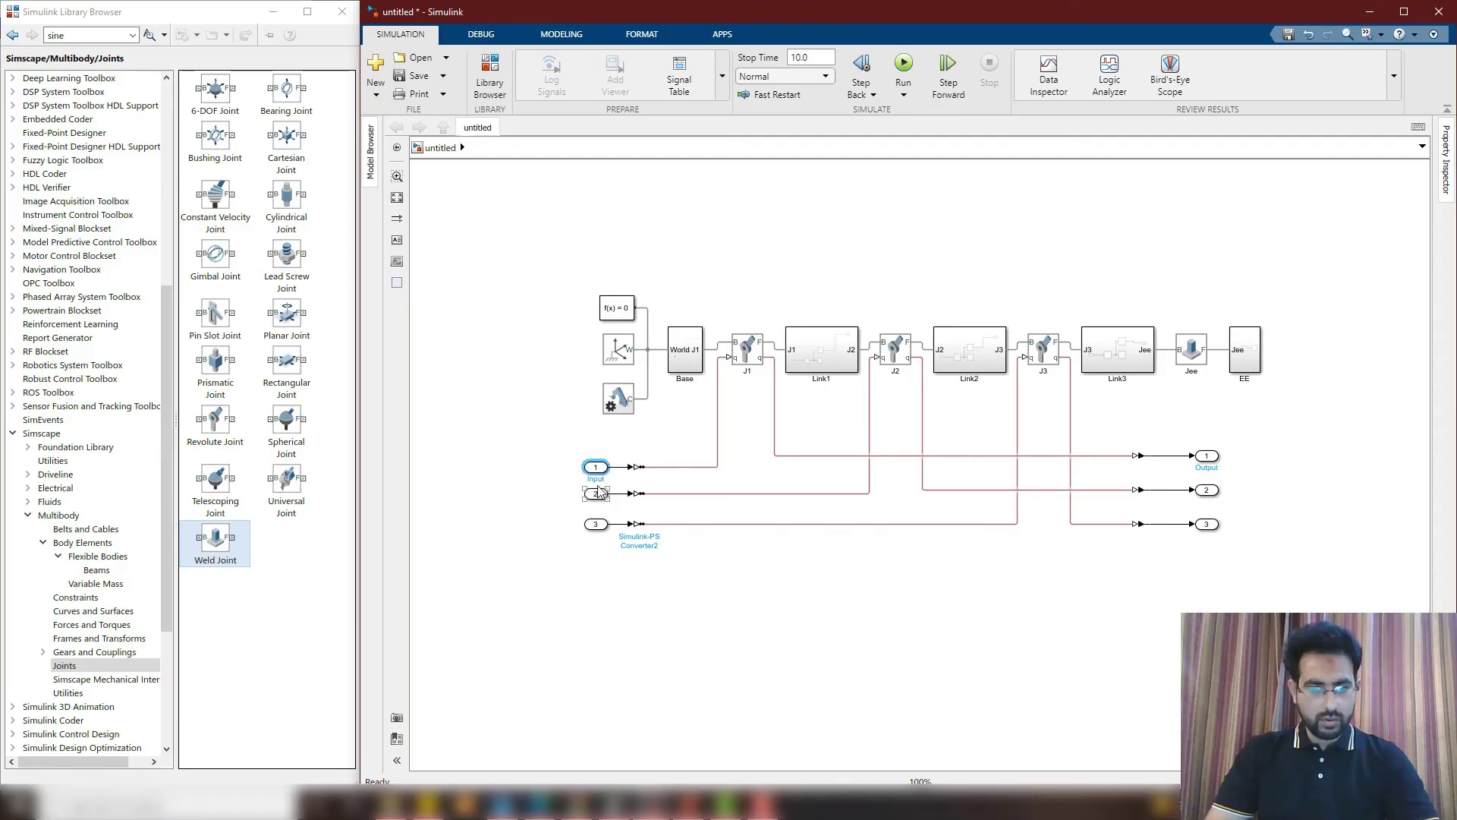
Rename the three input port blocks as q1, q2 and q3
scroll(634, 497, up, 2)
click(578, 507)
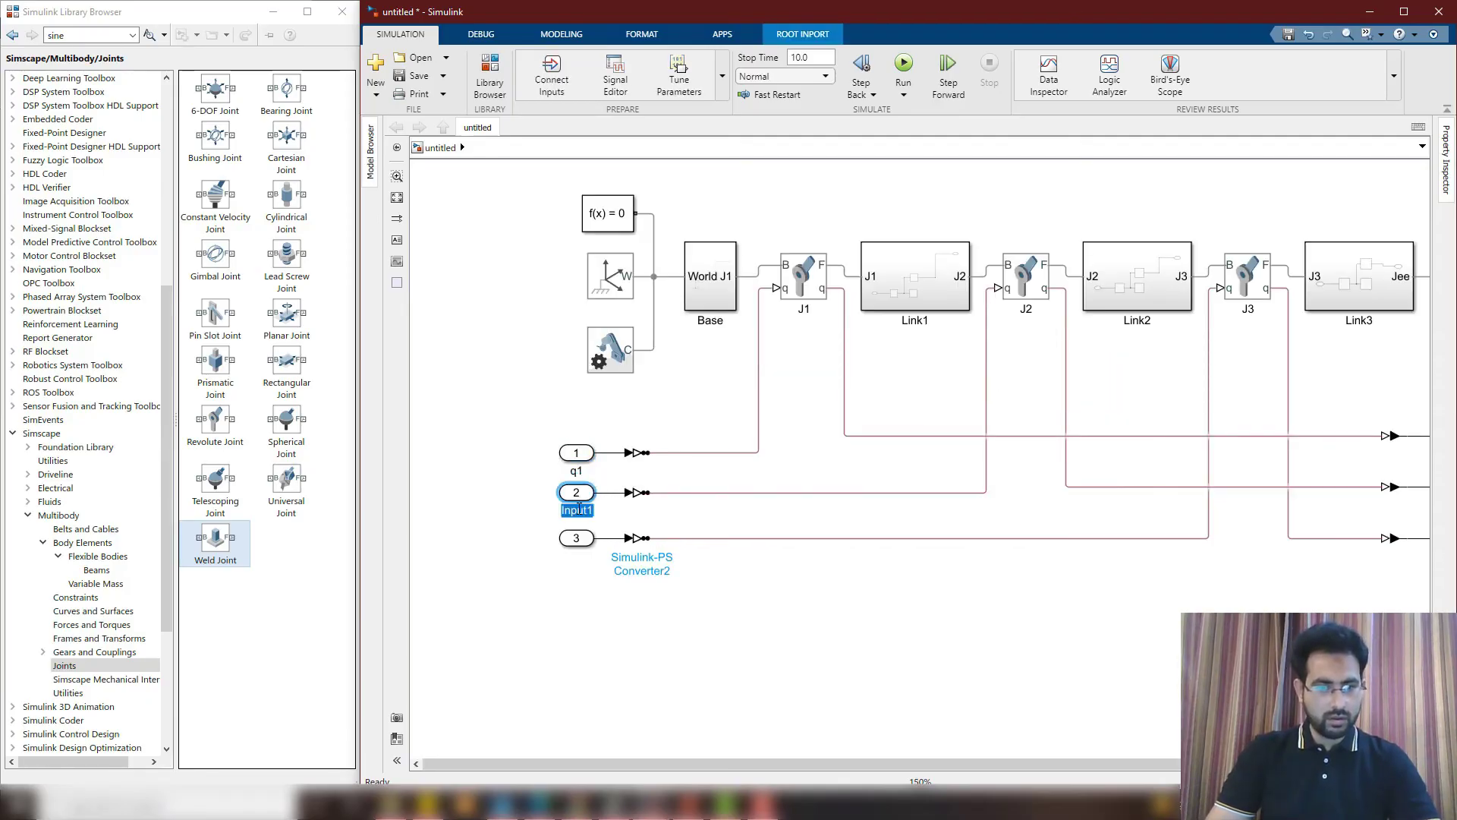
text(q2)
click(580, 548)
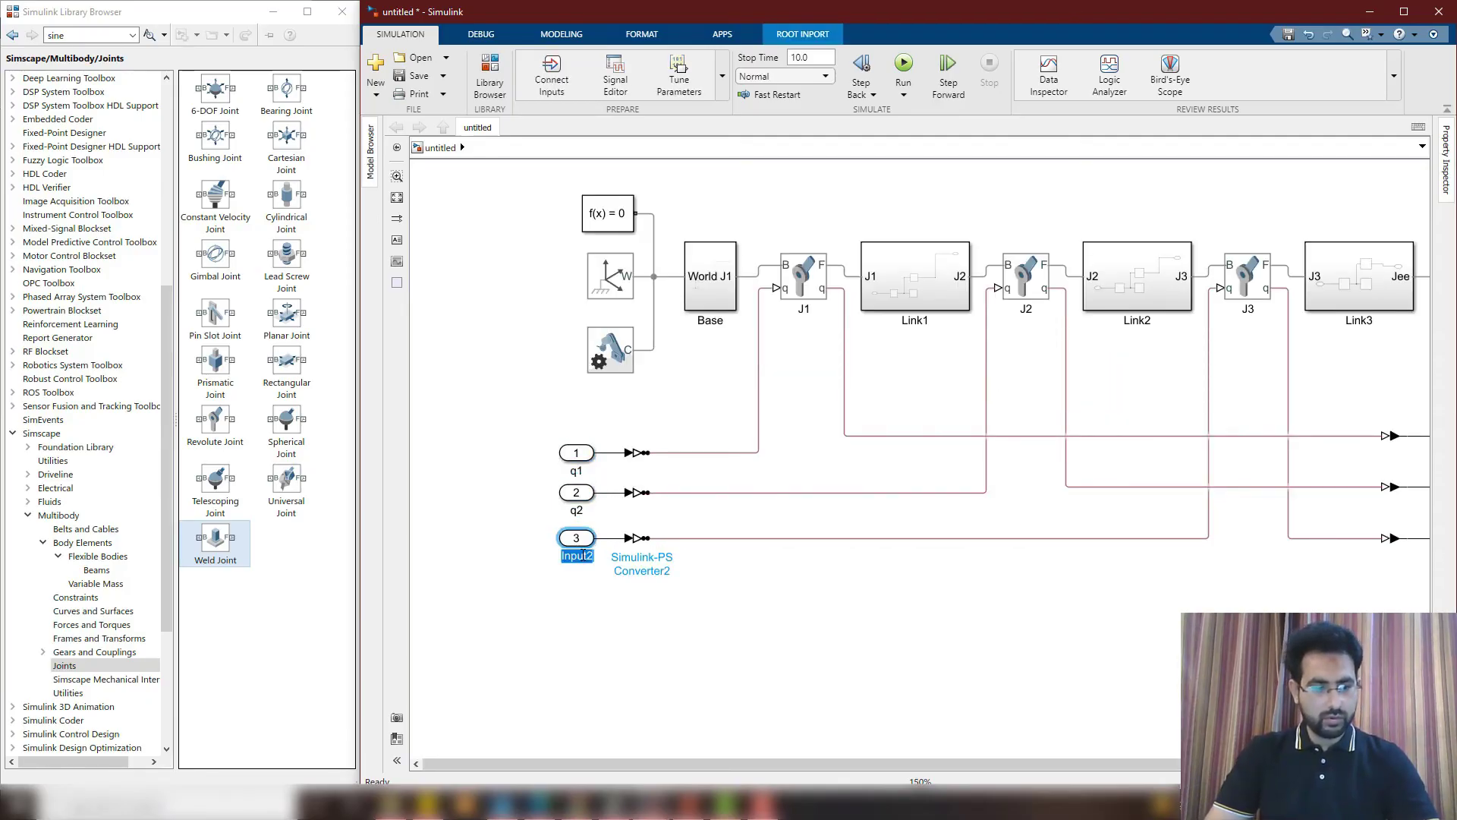
drag(992, 762, 1161, 765)
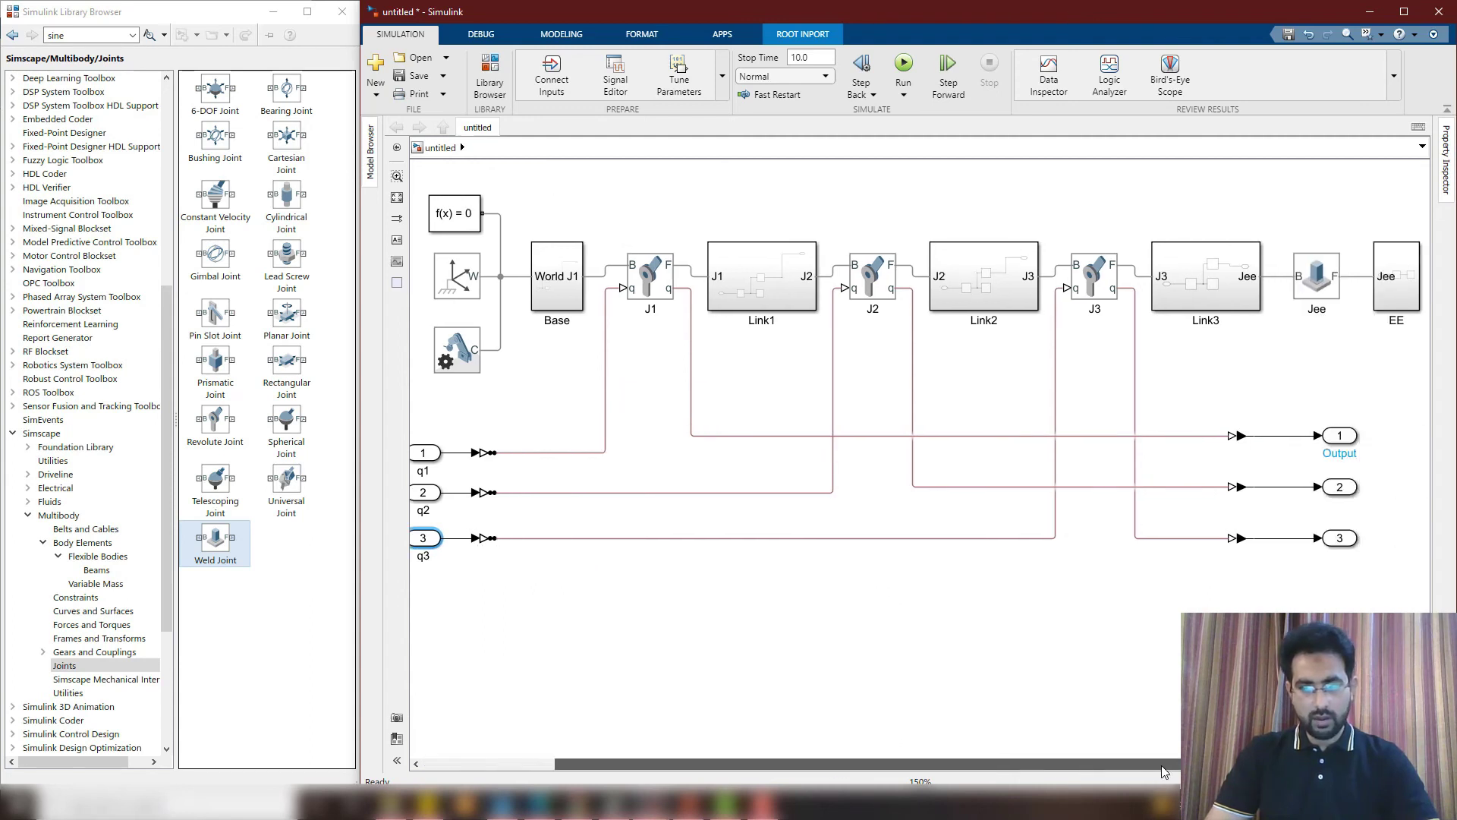
Rename the three output port blocks as q1m, q2m and q3m
click(1343, 455)
text(q1m)
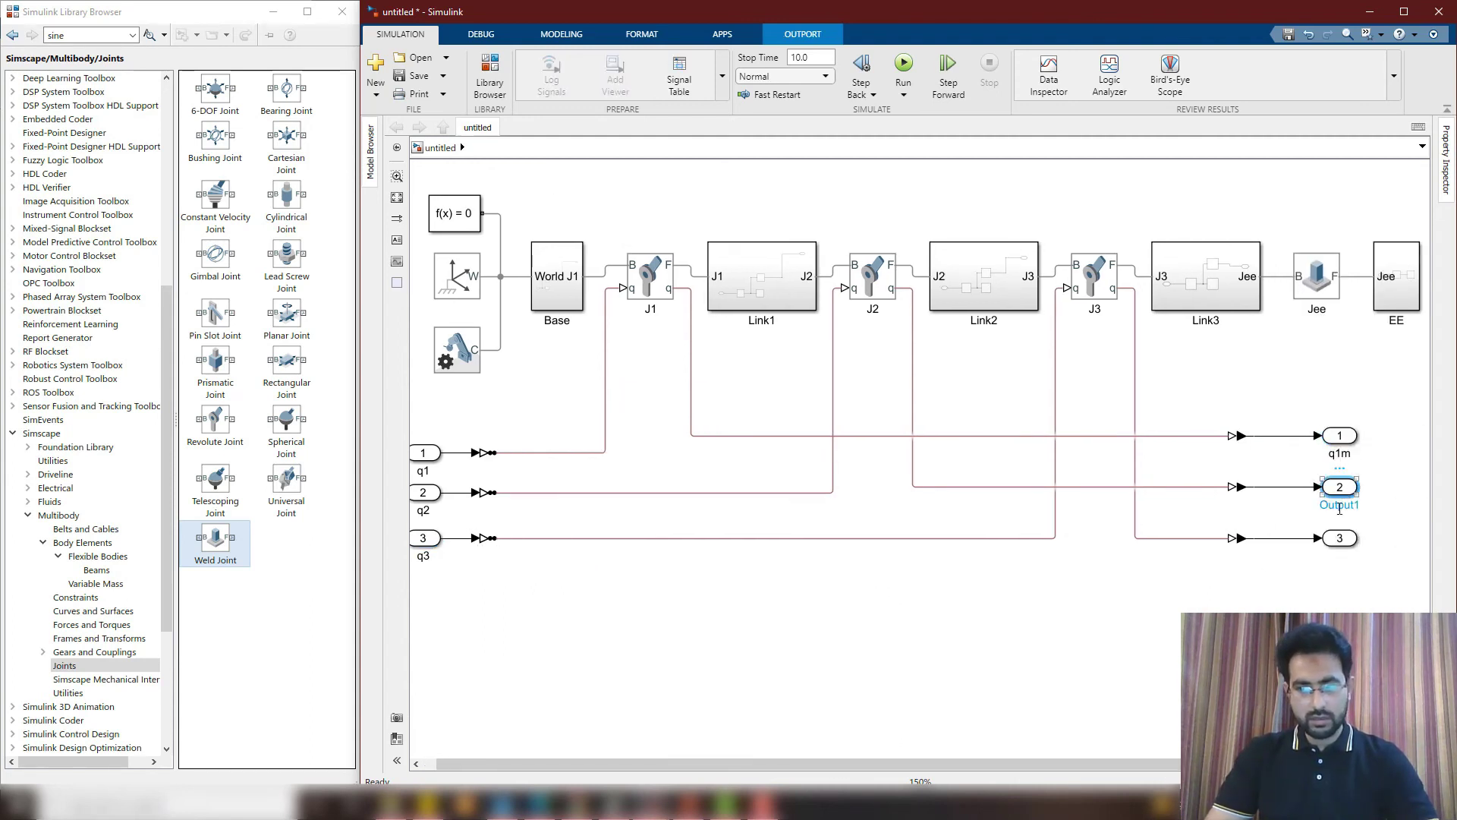
click(1341, 507)
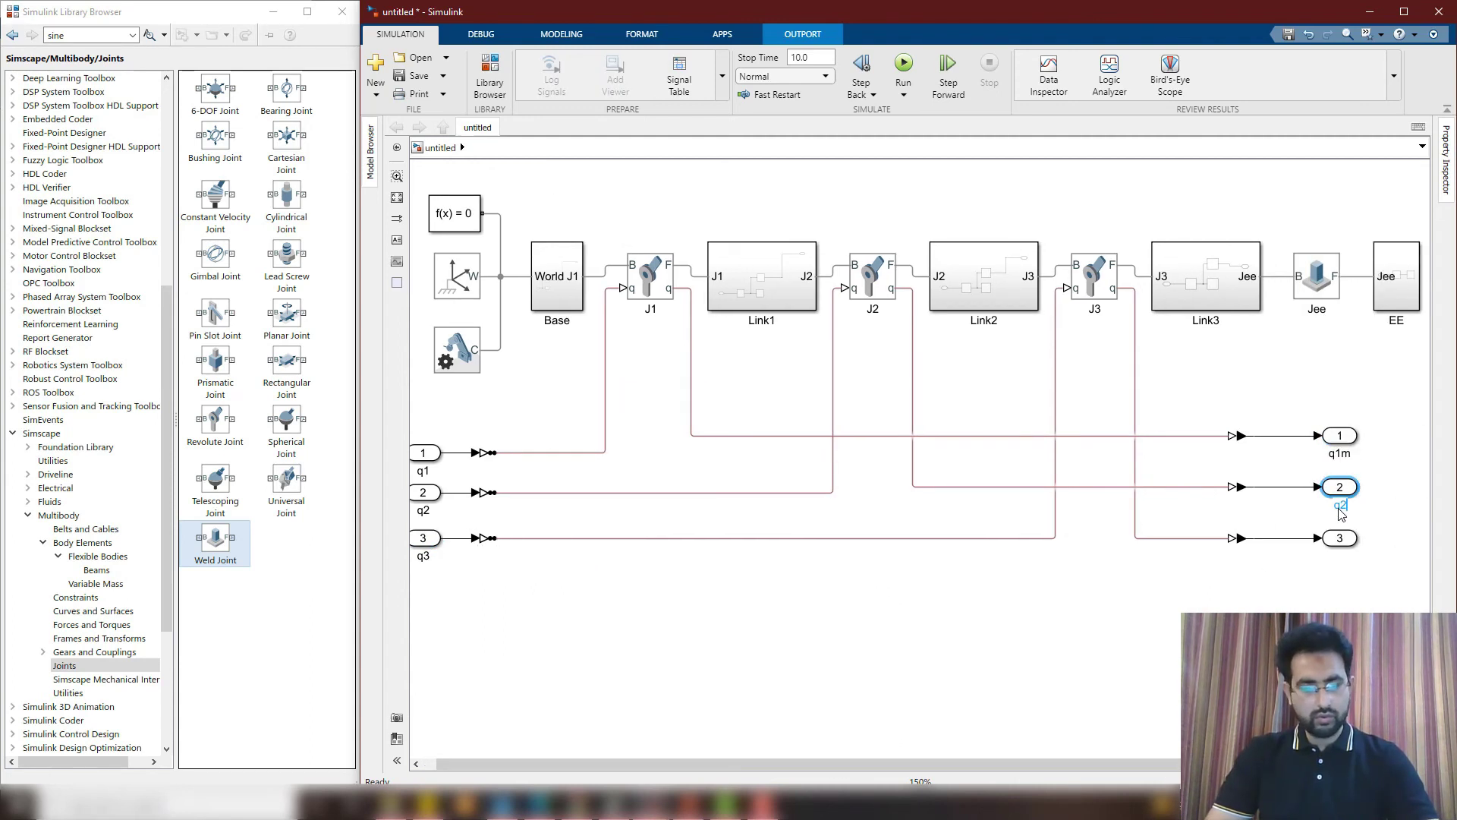
click(1340, 558)
text(q3m)
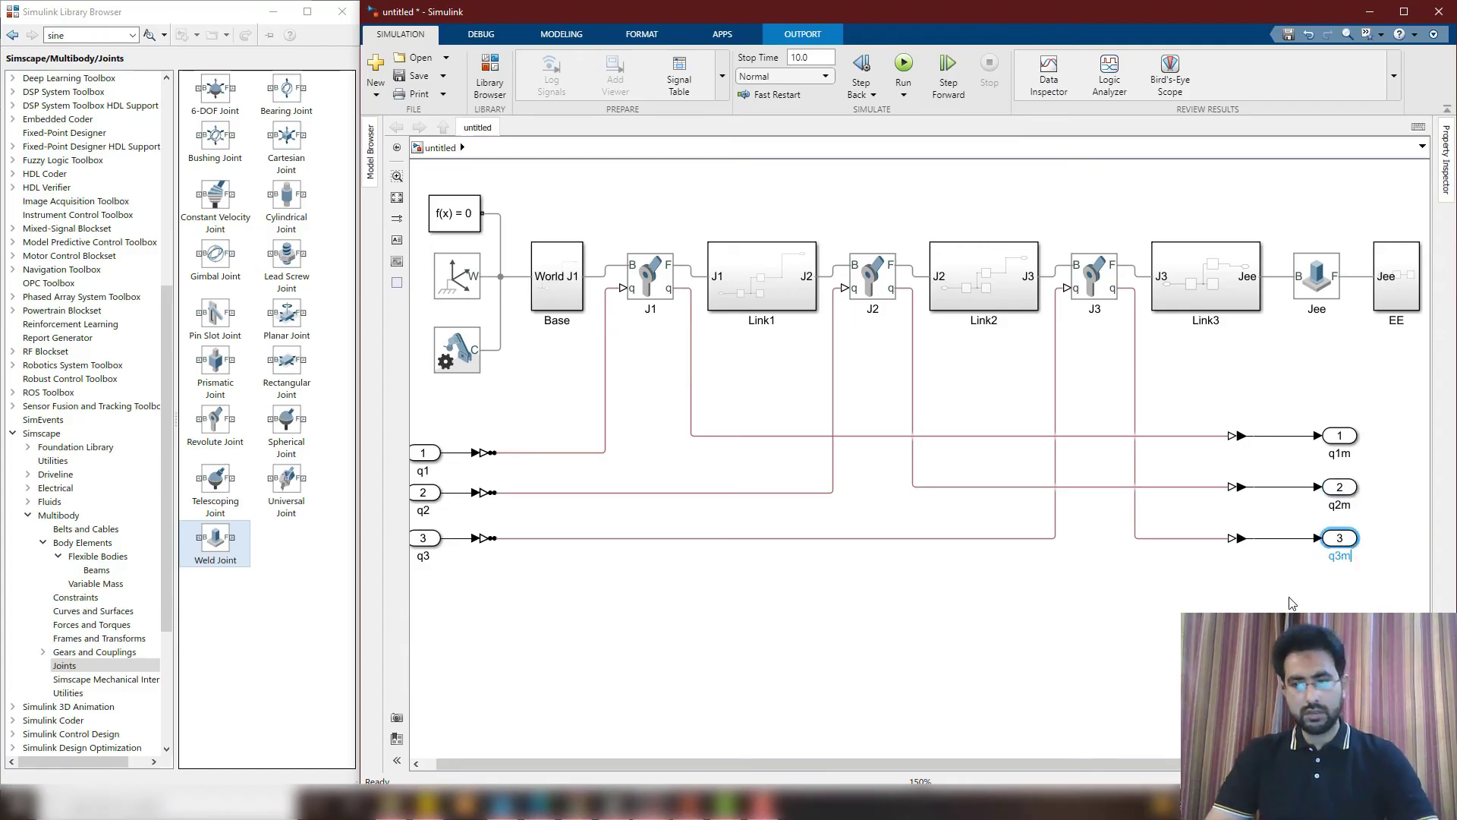
Group all blocks of the arm model, including its input and output ports, into a single subsystem
scroll(1124, 491, down, 2)
drag(1360, 236, 608, 628)
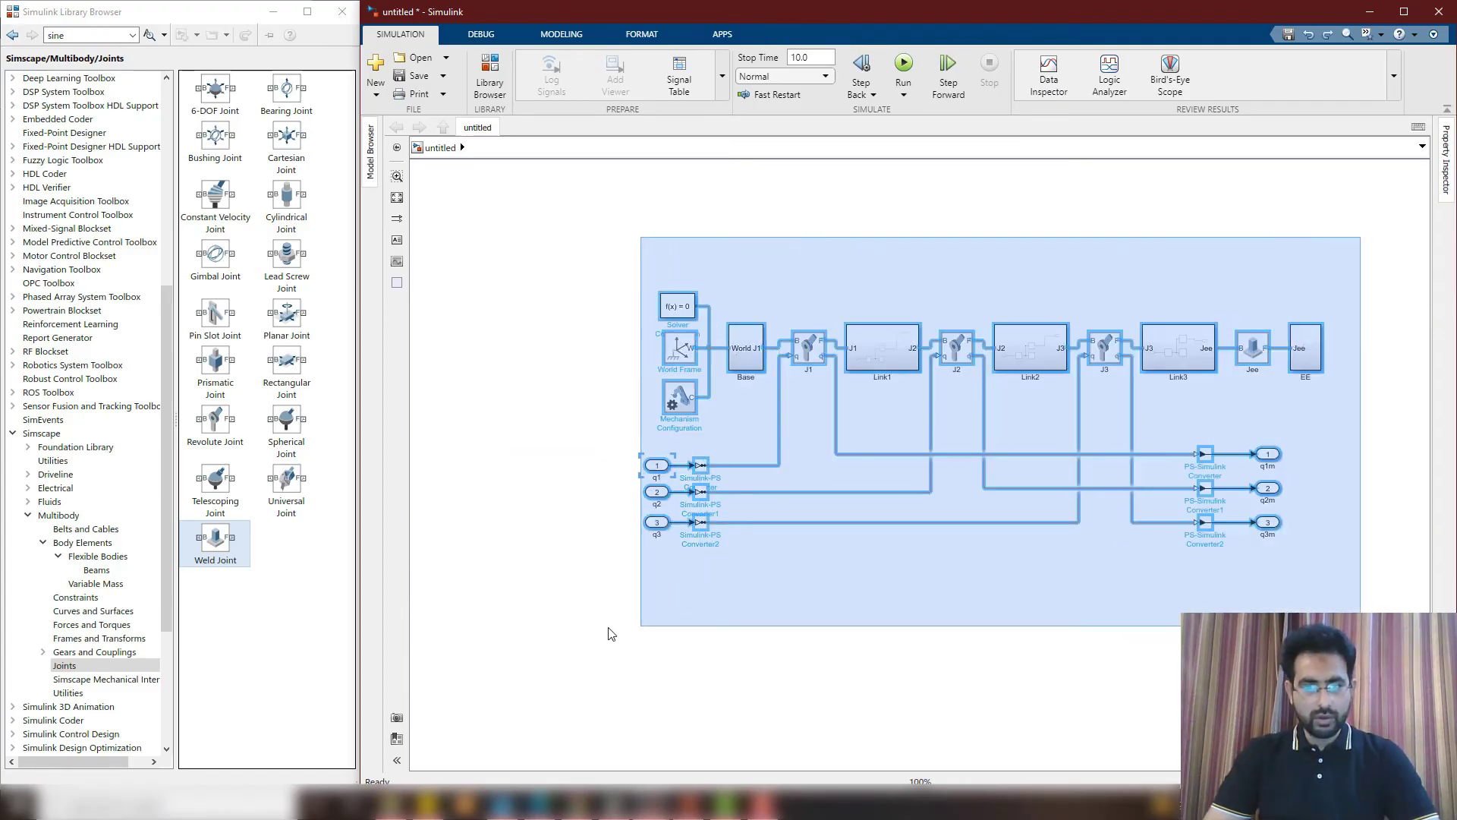
right_click(743, 348)
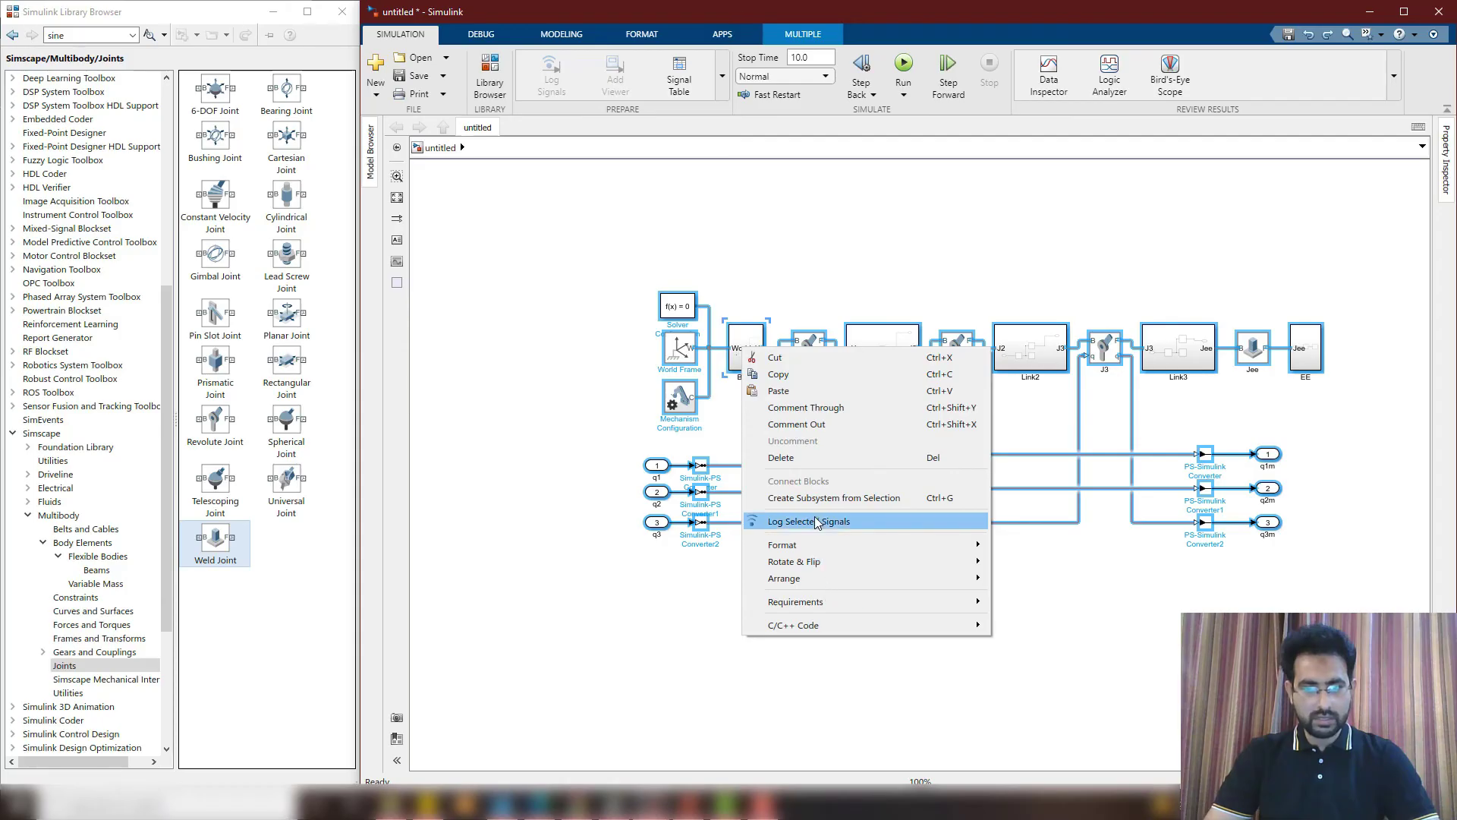
click(821, 503)
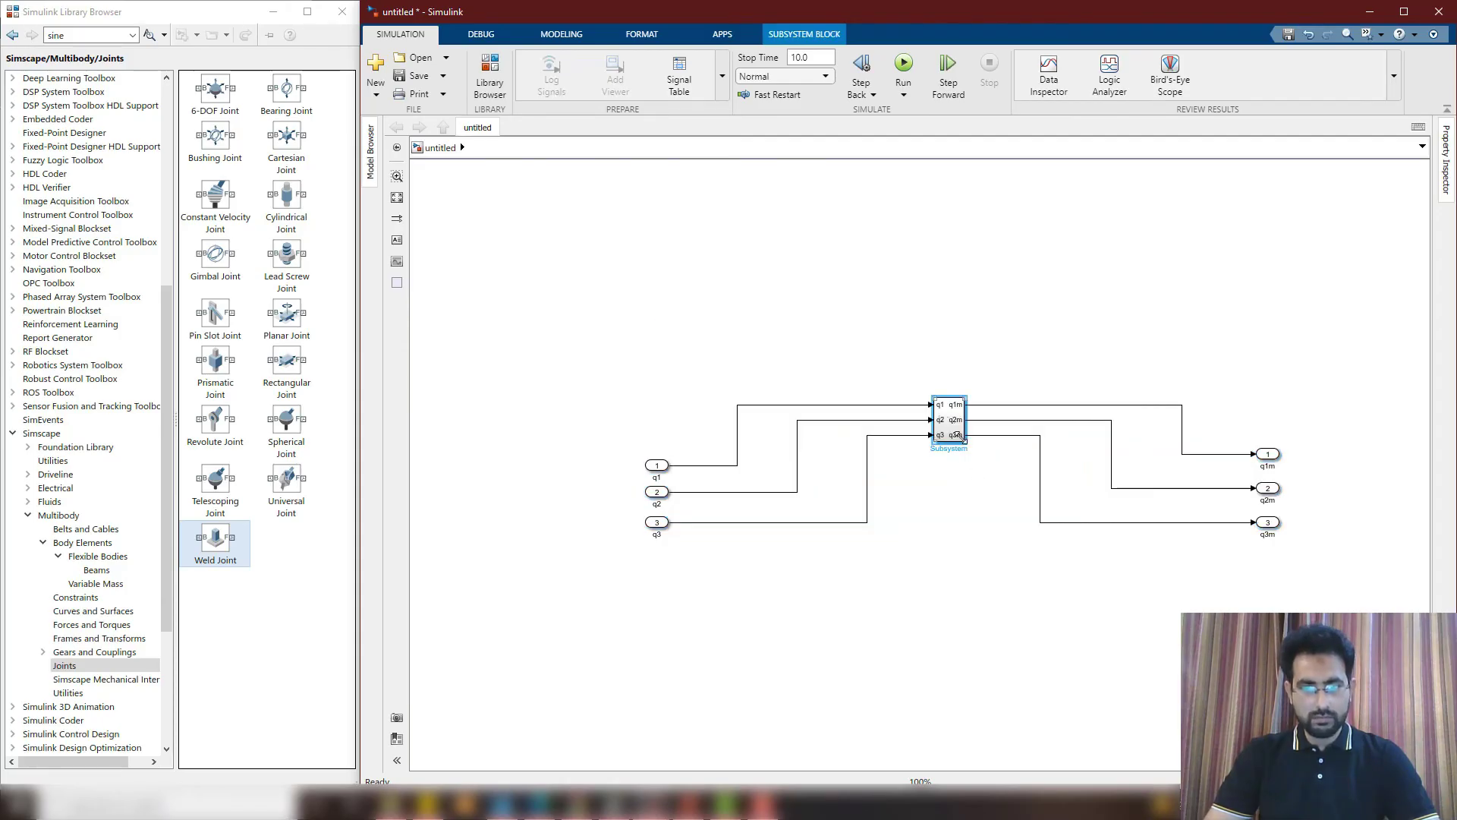
Enlarge the new subsystem block and rename it as Robot
drag(958, 434, 990, 472)
double_click(962, 478)
text(Robot)
click(970, 551)
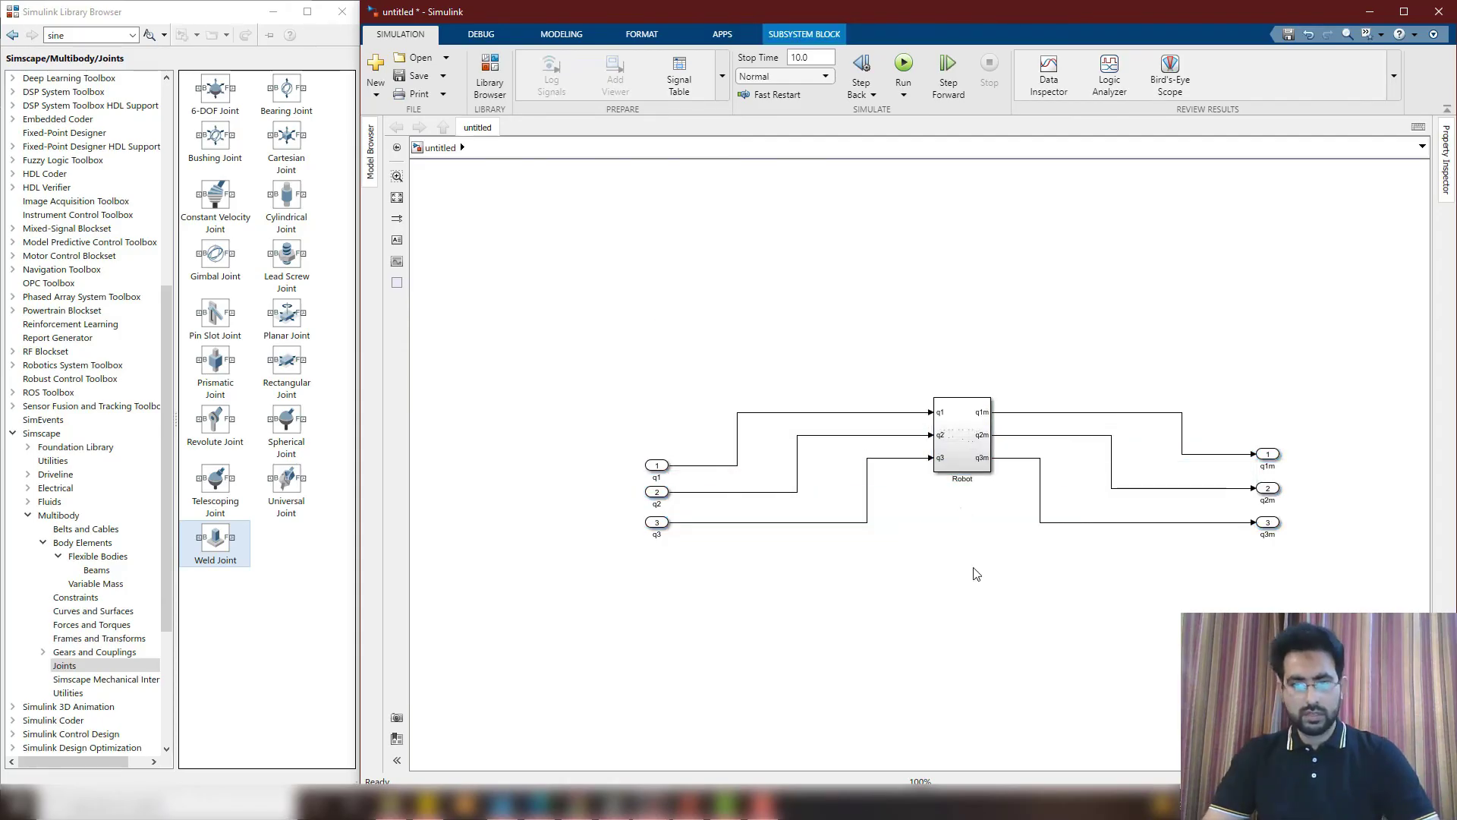
Move input ports q1, q2, q3 and output ports q1m, q2m, q3m close to either side of the Robot subsystem
drag(652, 473, 819, 412)
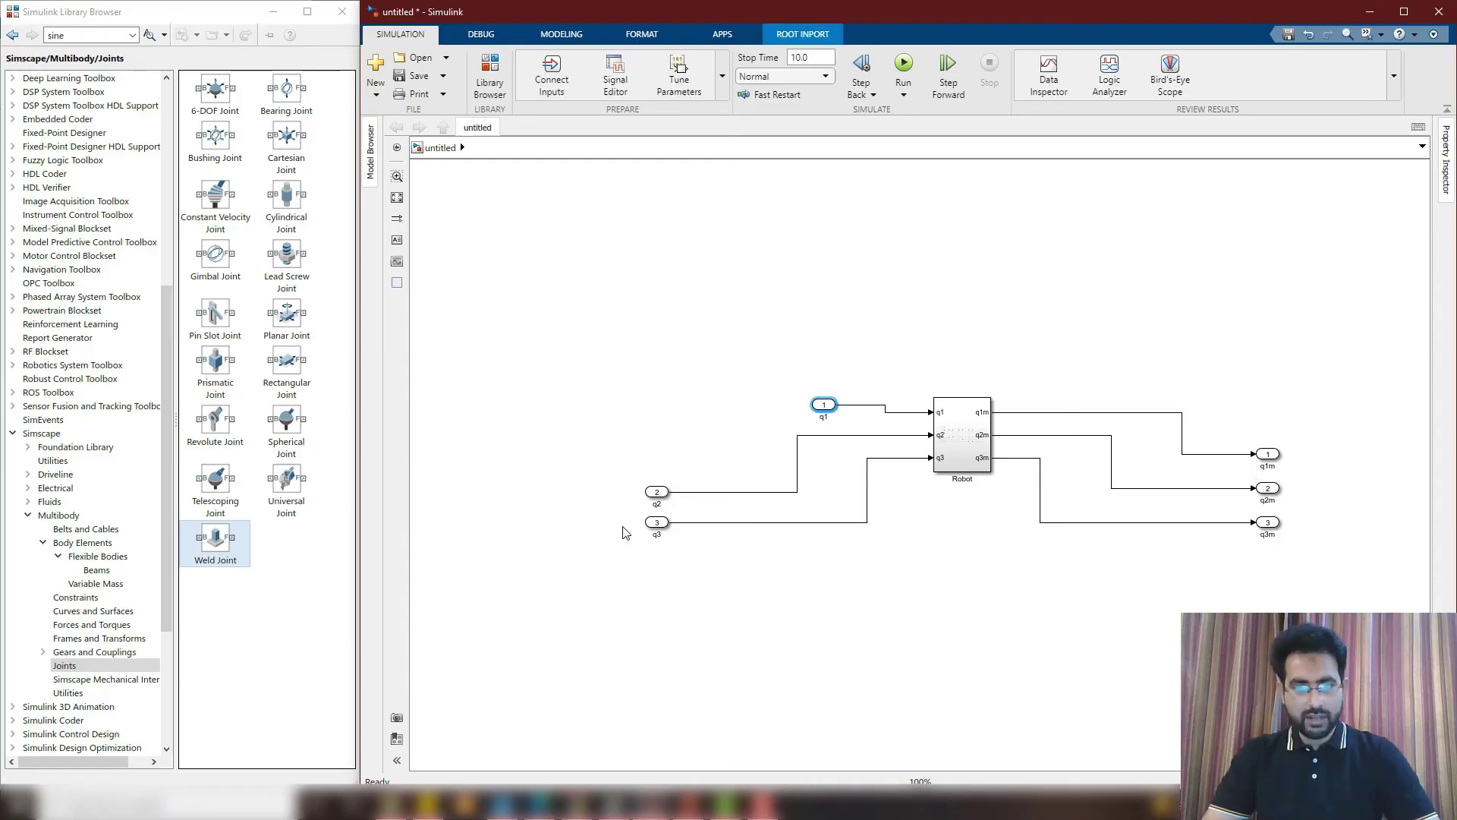
drag(662, 494, 829, 437)
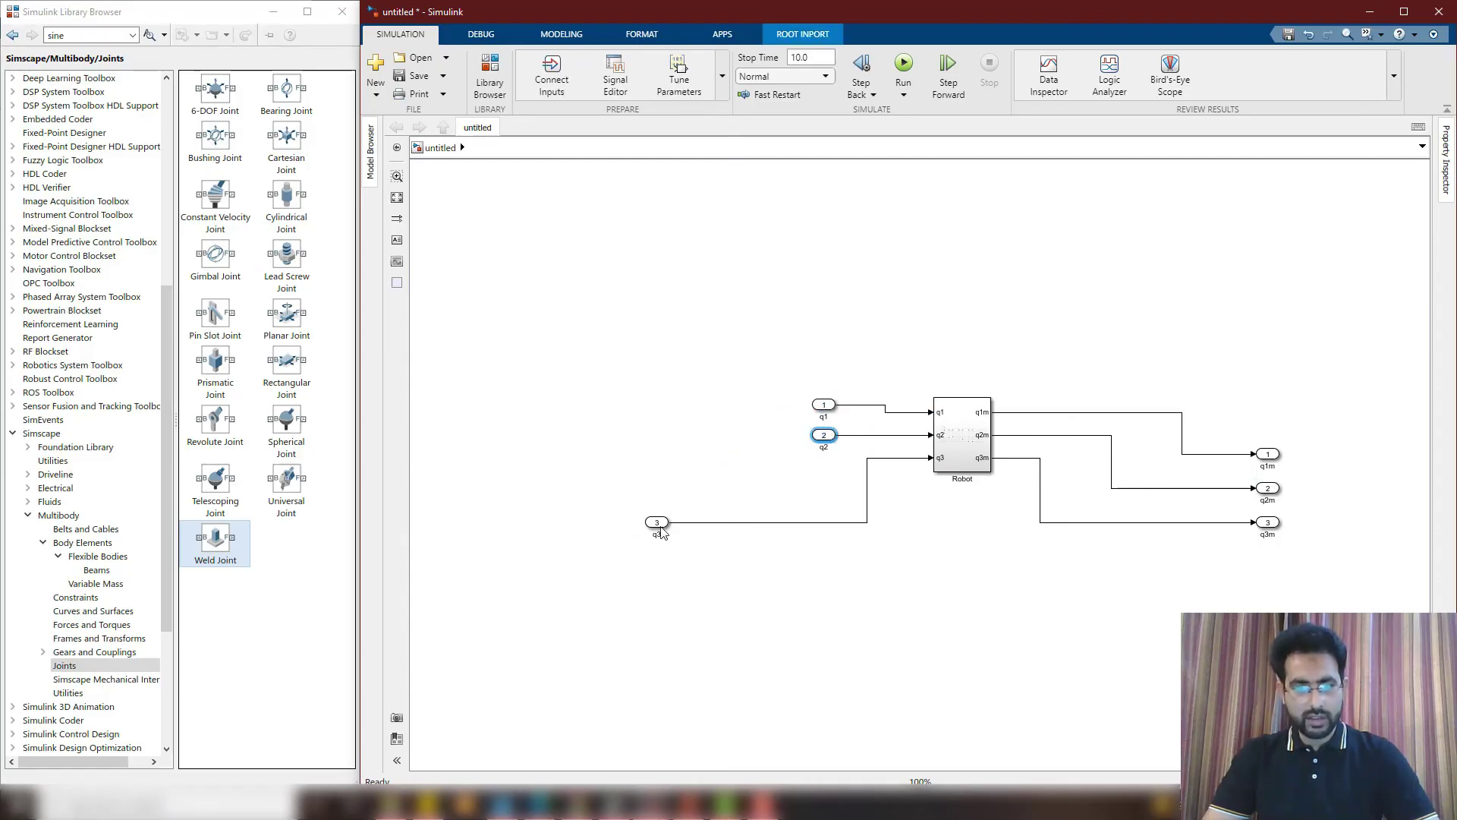
drag(661, 524, 826, 477)
drag(1309, 437, 1246, 581)
drag(1274, 446, 1073, 402)
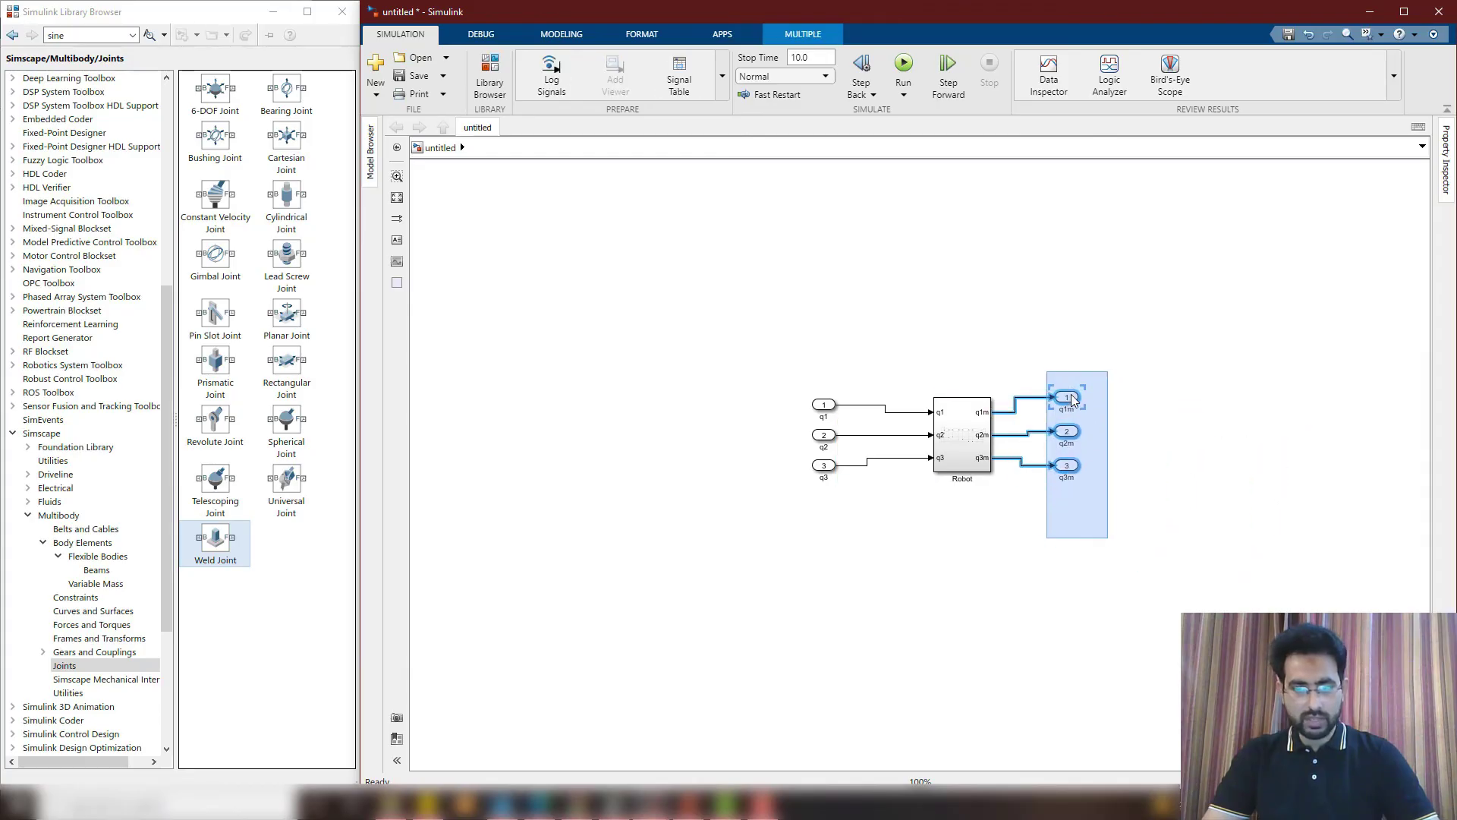
click(690, 554)
key(ctrl+shift+a)
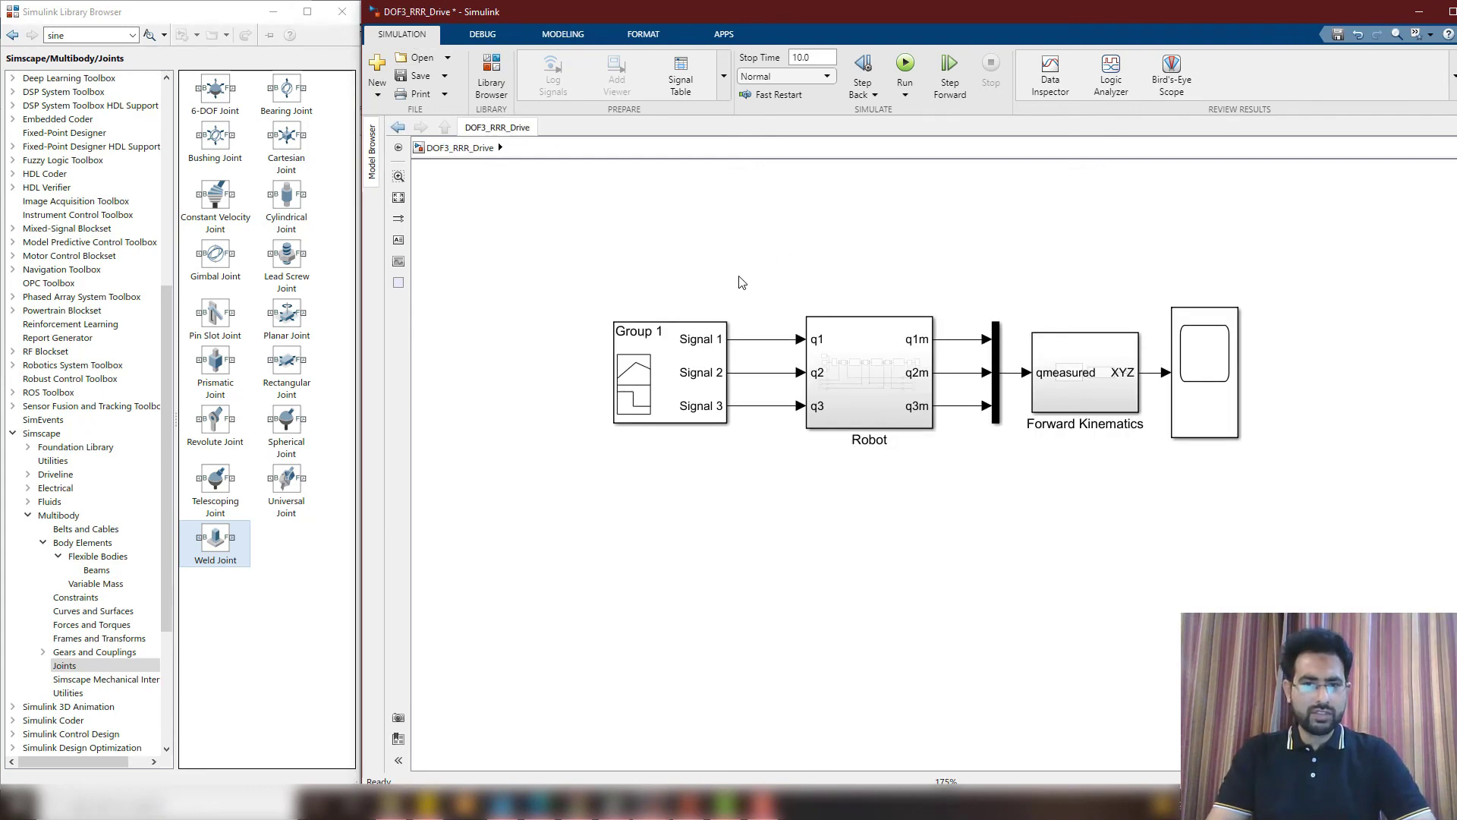
In the DOF3_RRR_Drive model, examine the three Signal Builder signals and the contents of the Robot subsystem
click(680, 351)
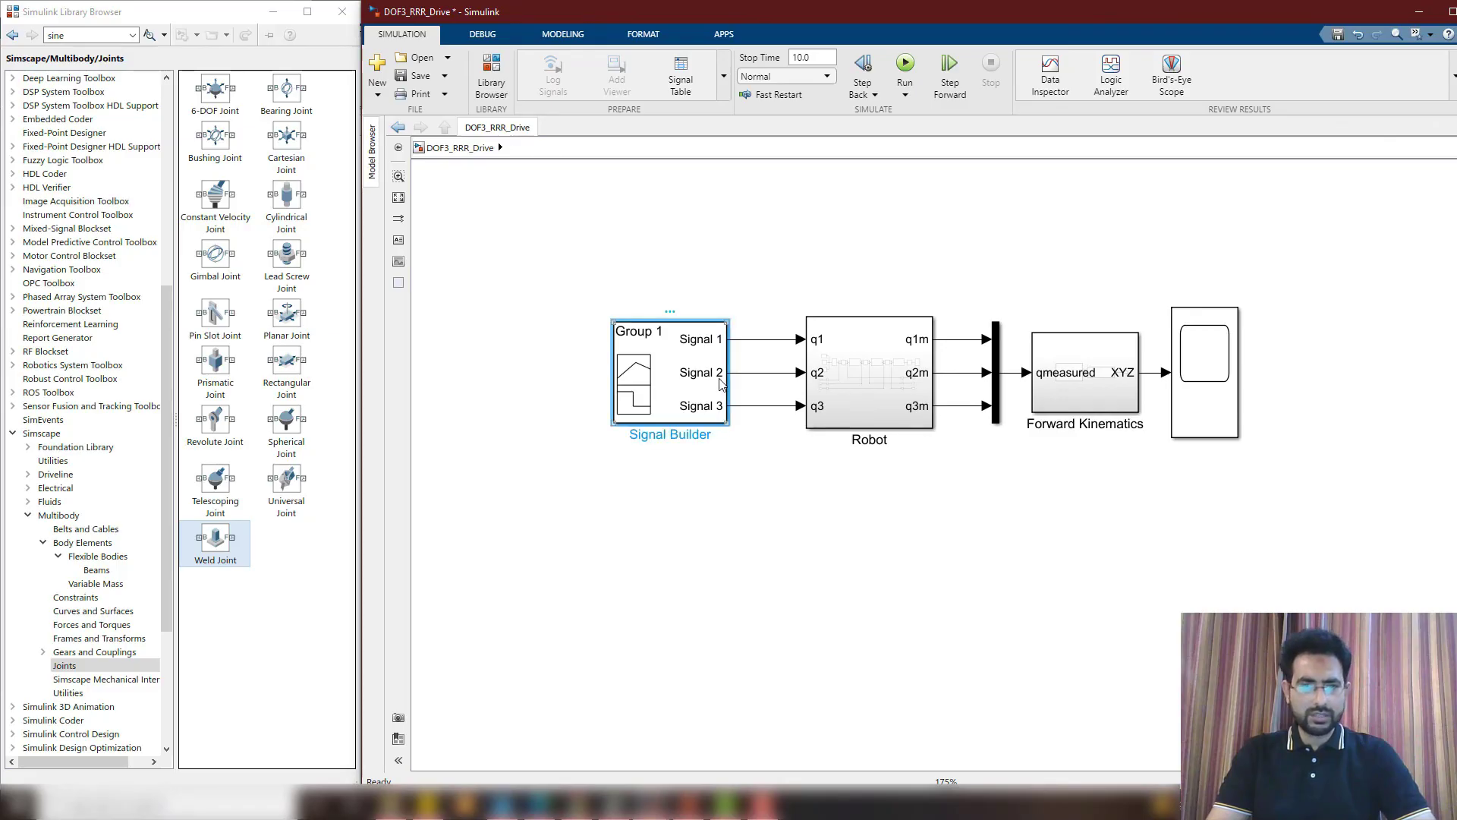
double_click(679, 405)
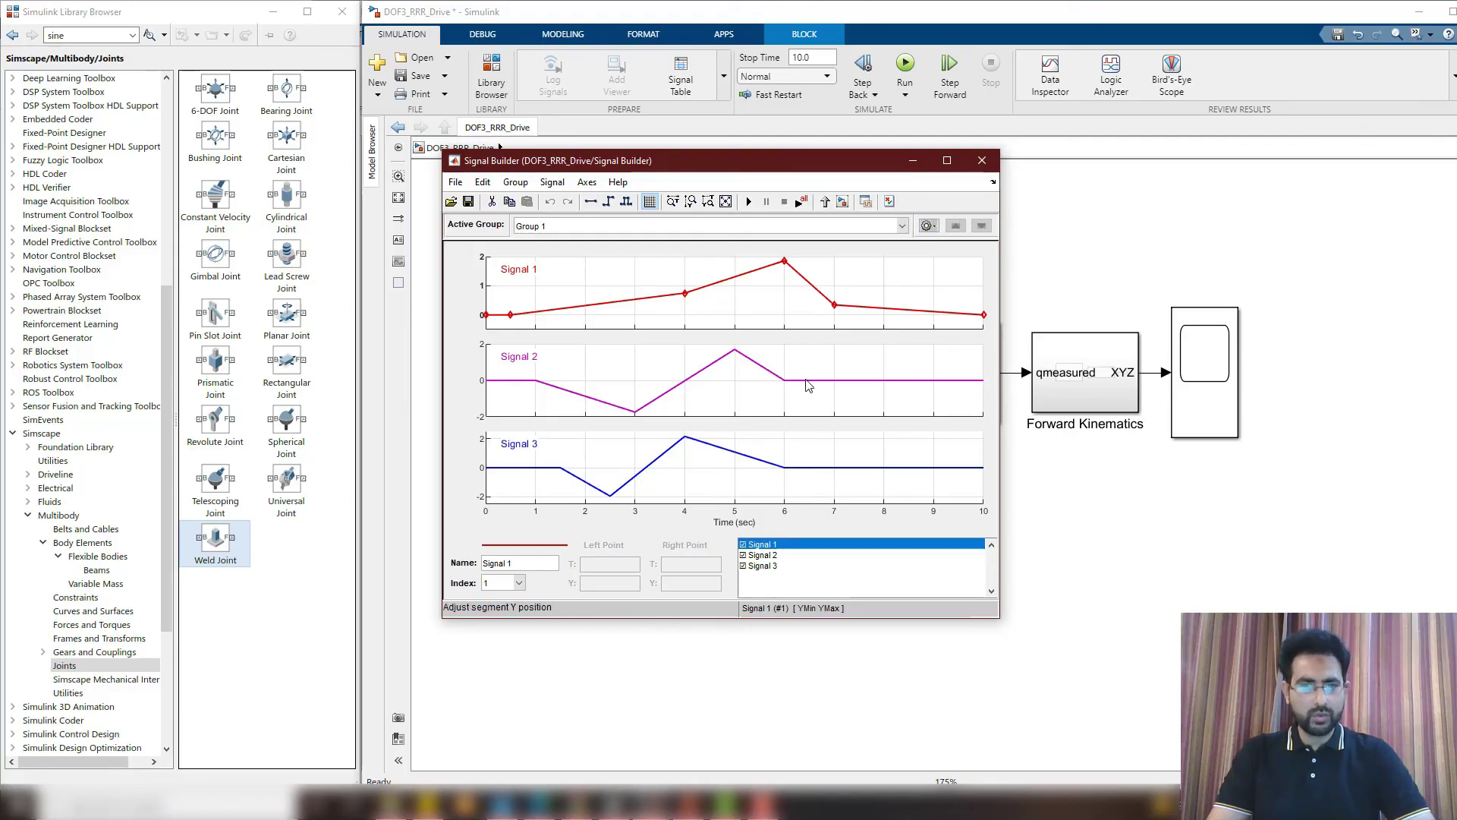
click(982, 161)
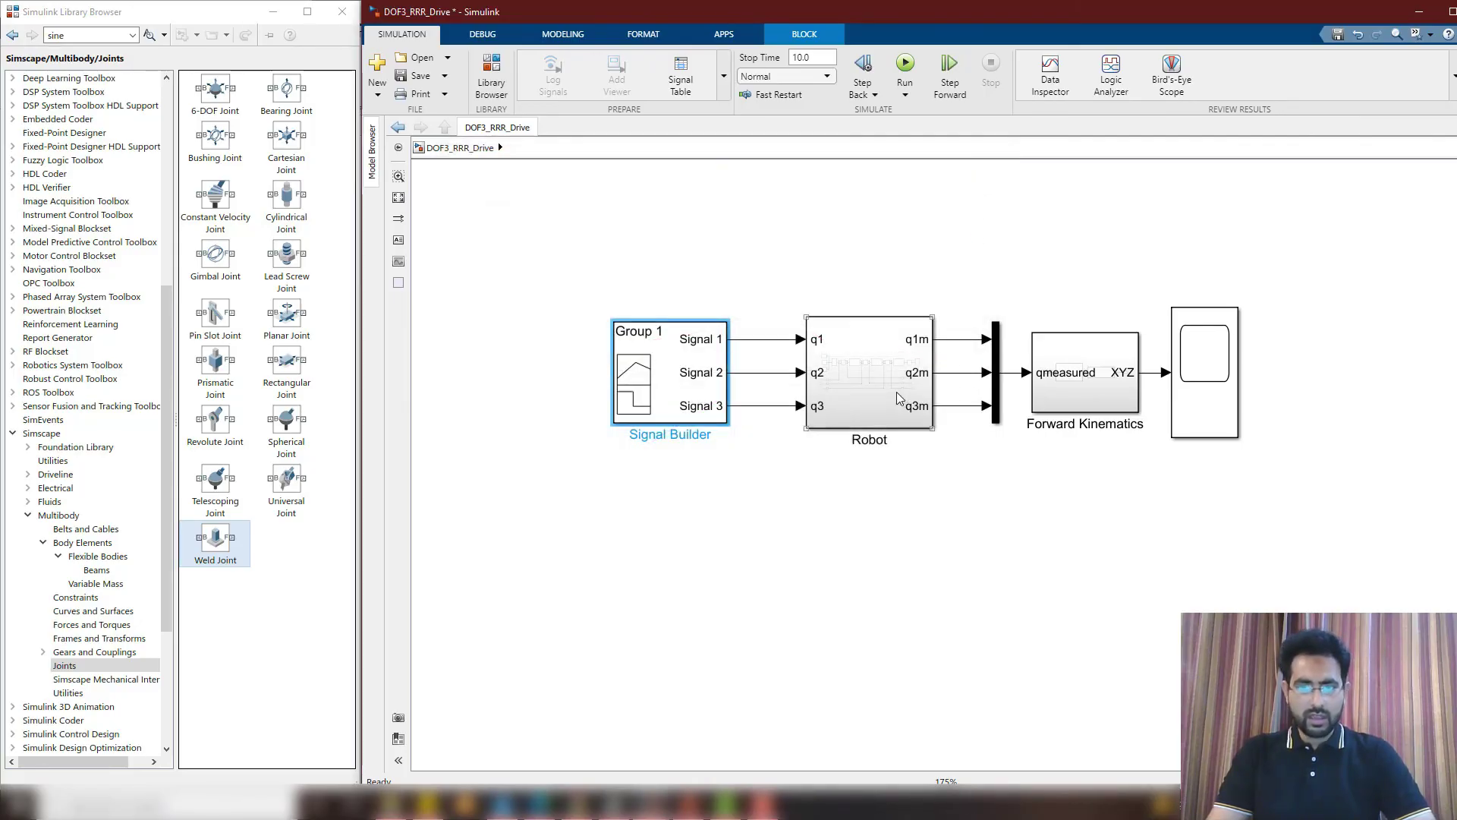
double_click(901, 345)
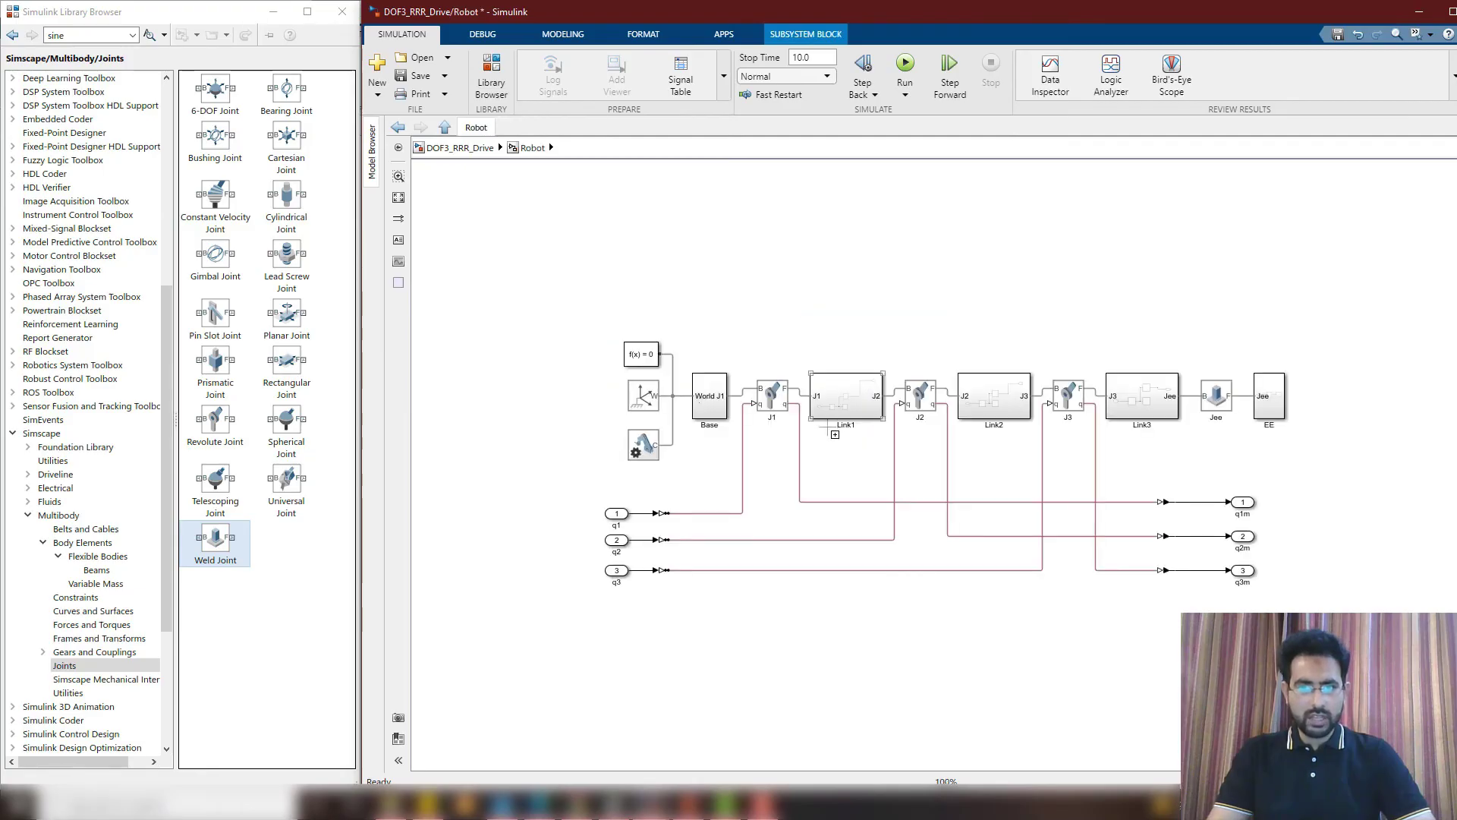
click(433, 152)
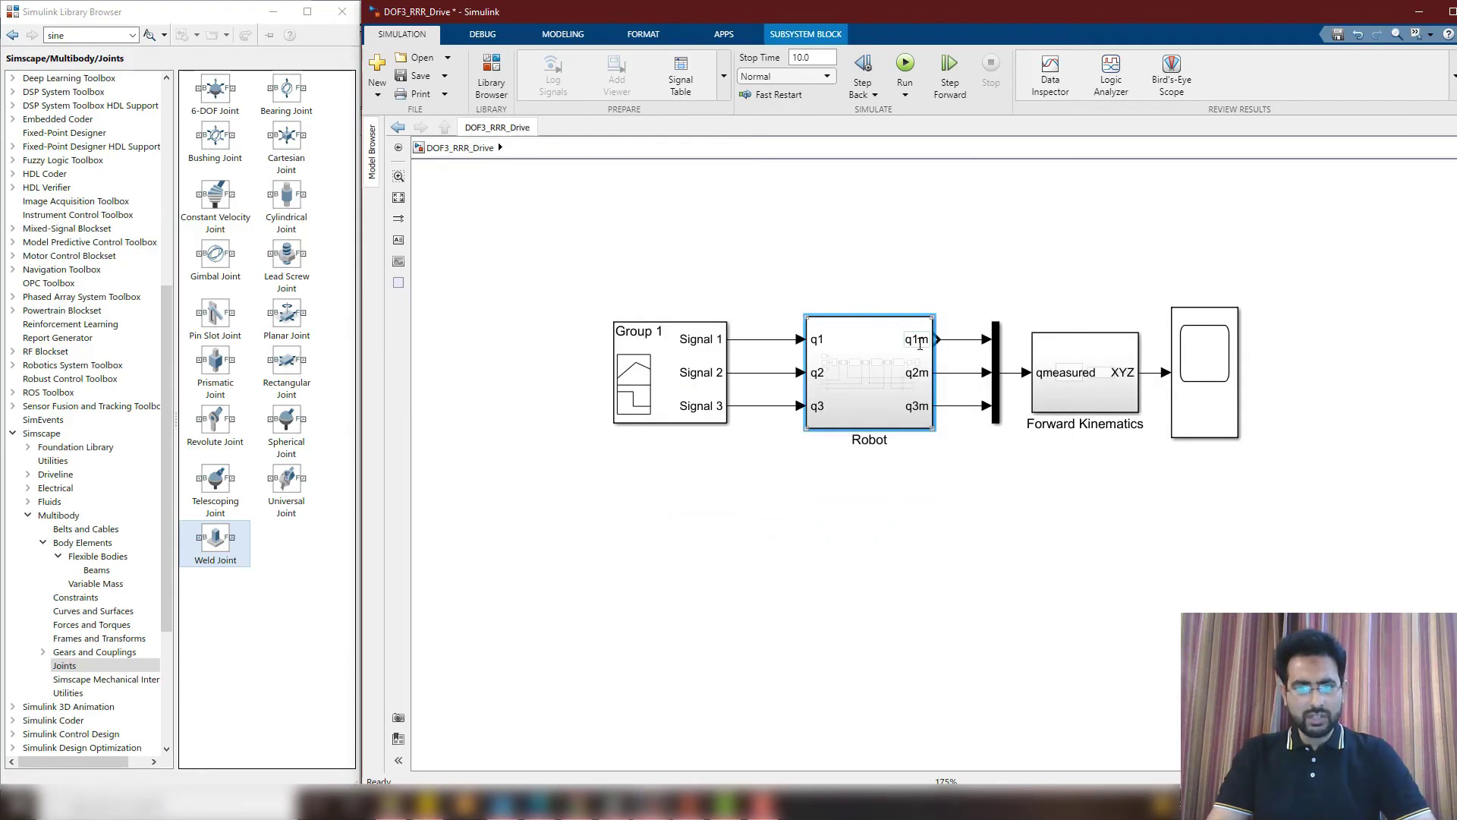
In the Forward Kinematics subsystem, confirm the Get Transform block with rigid body tree DOF3_RRR, source body Body4 and target body Base
click(1102, 382)
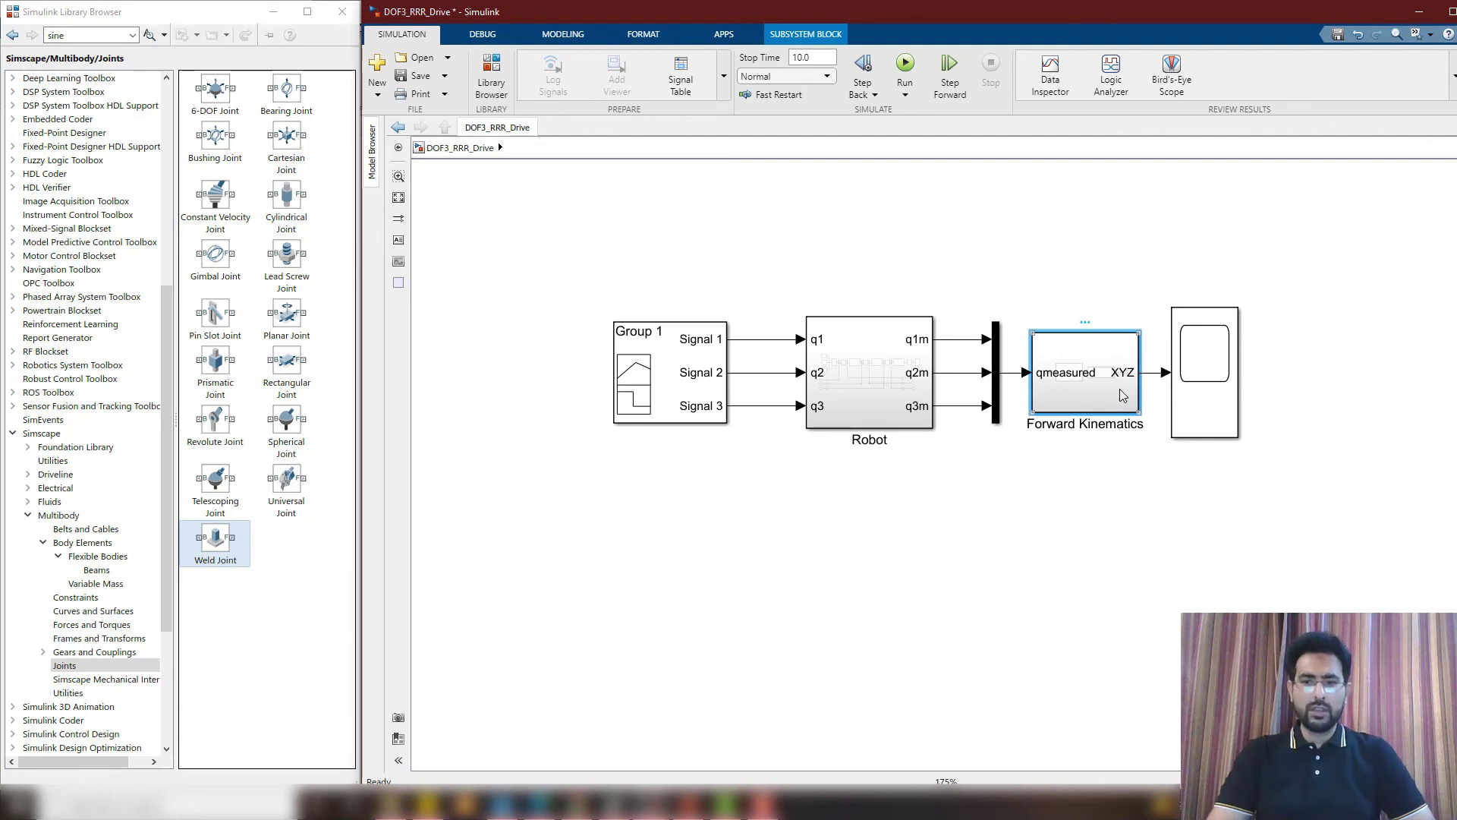
double_click(1098, 395)
click(842, 476)
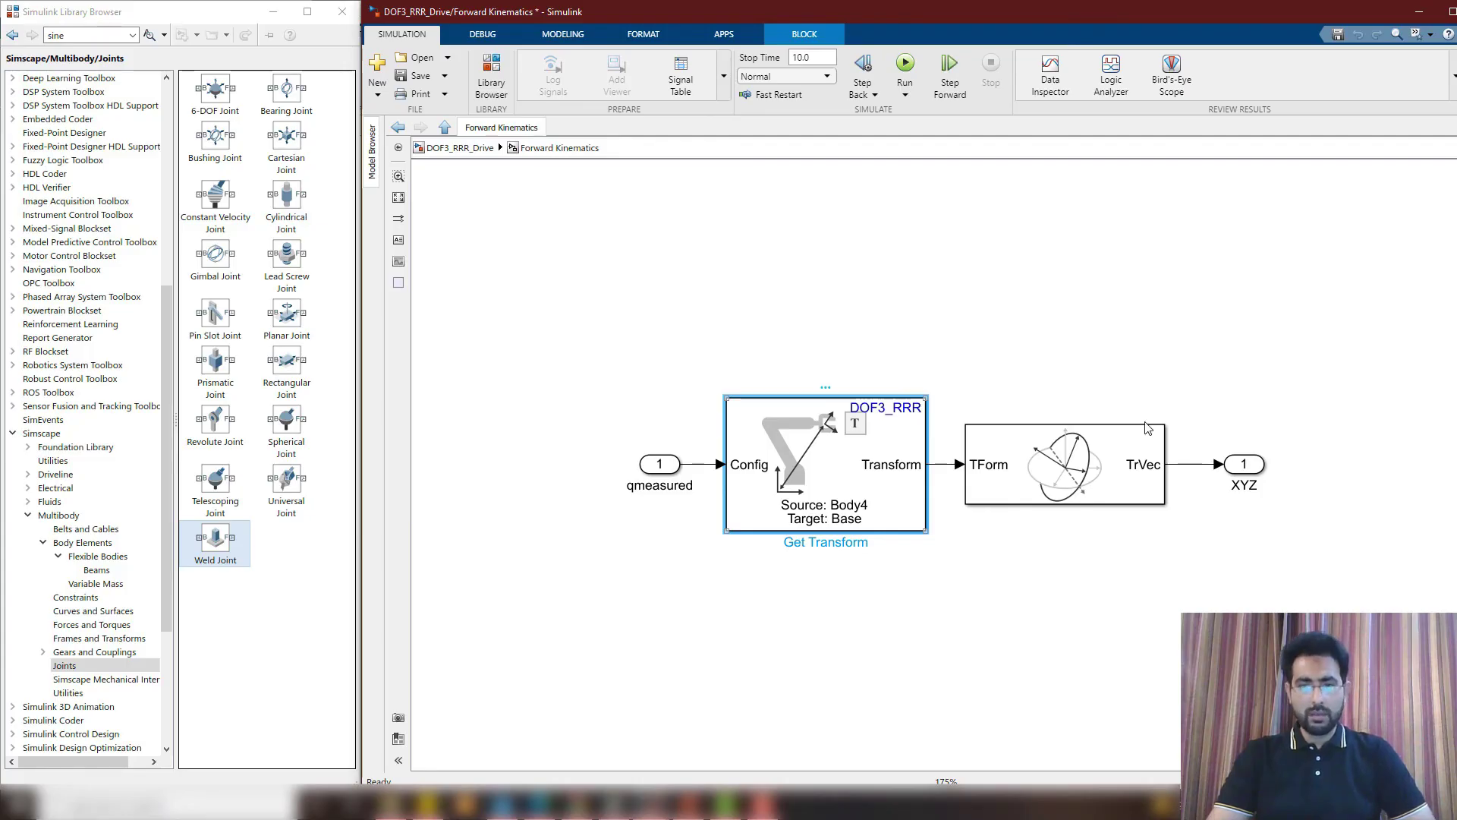
key(Return)
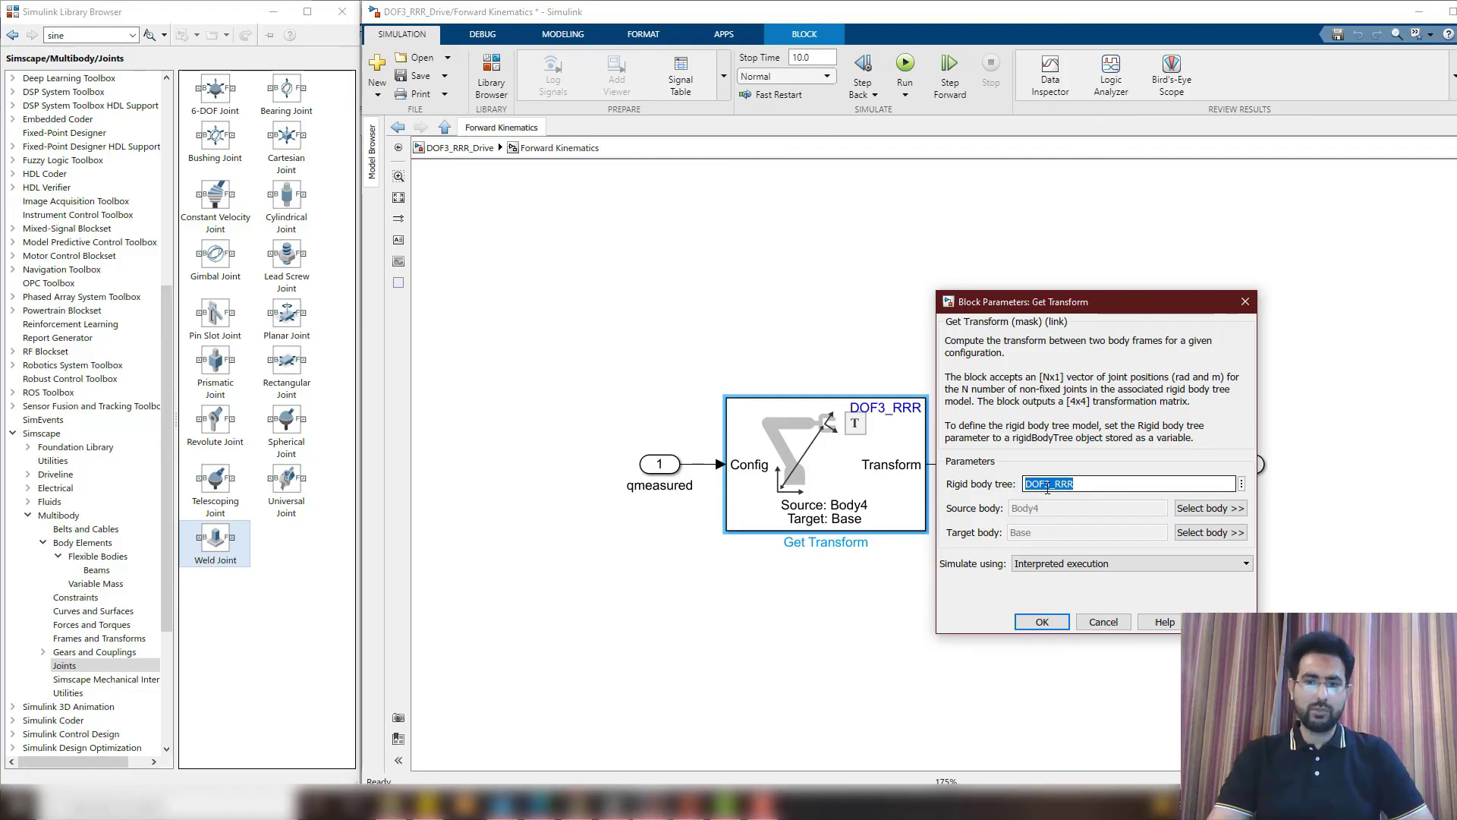
click(1208, 510)
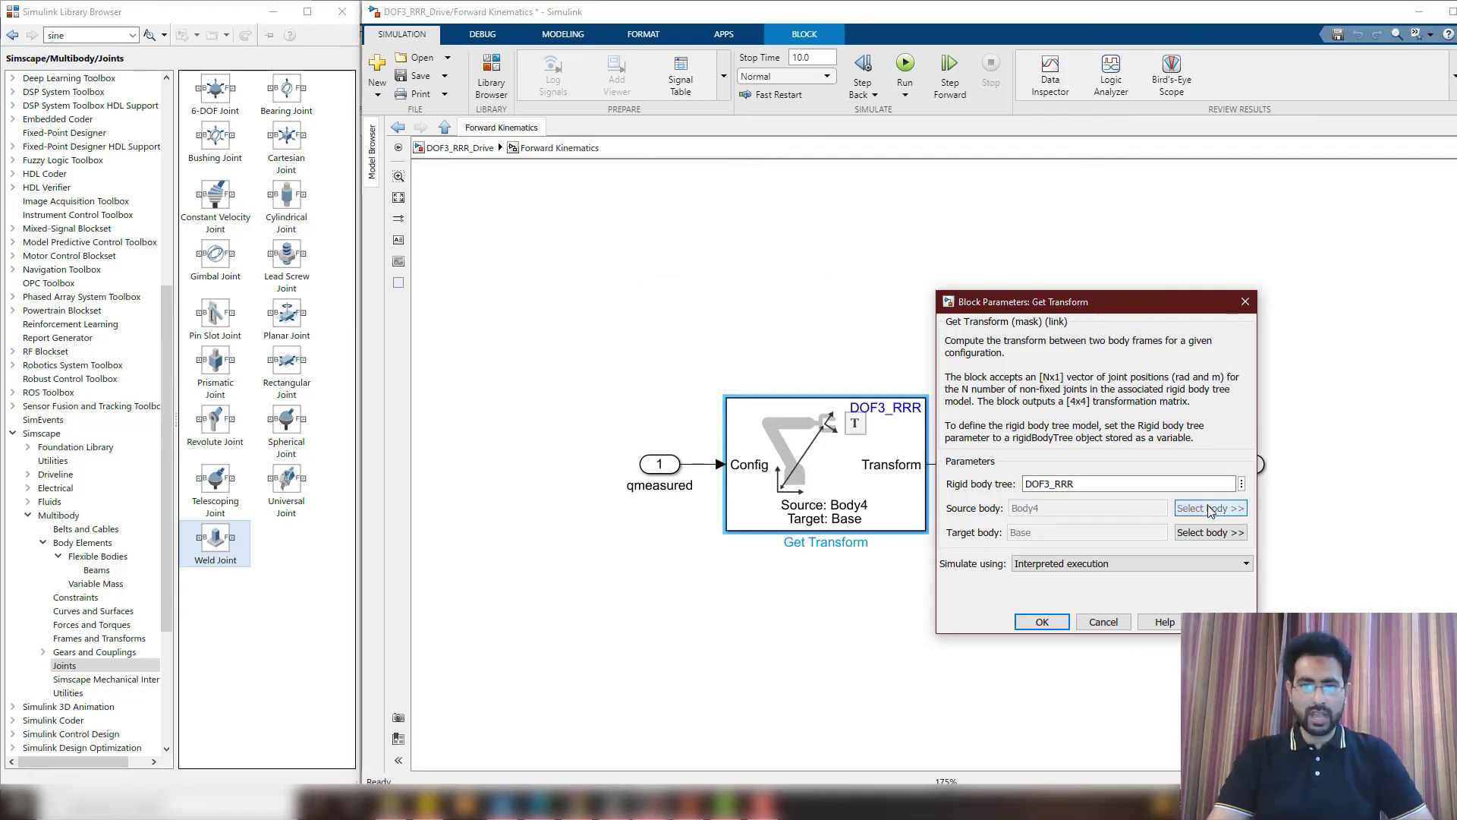
click(736, 471)
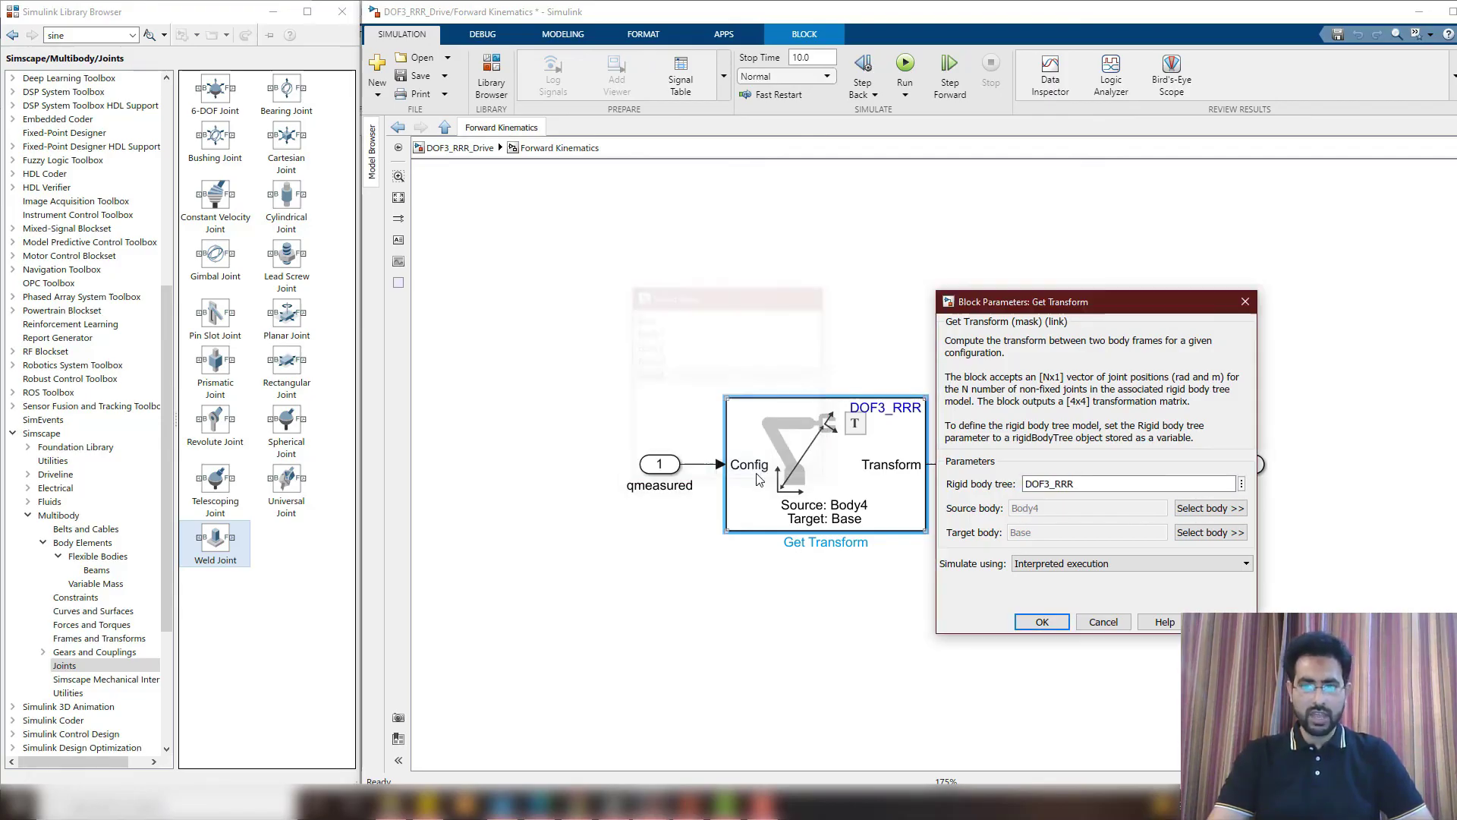
click(1211, 532)
click(676, 319)
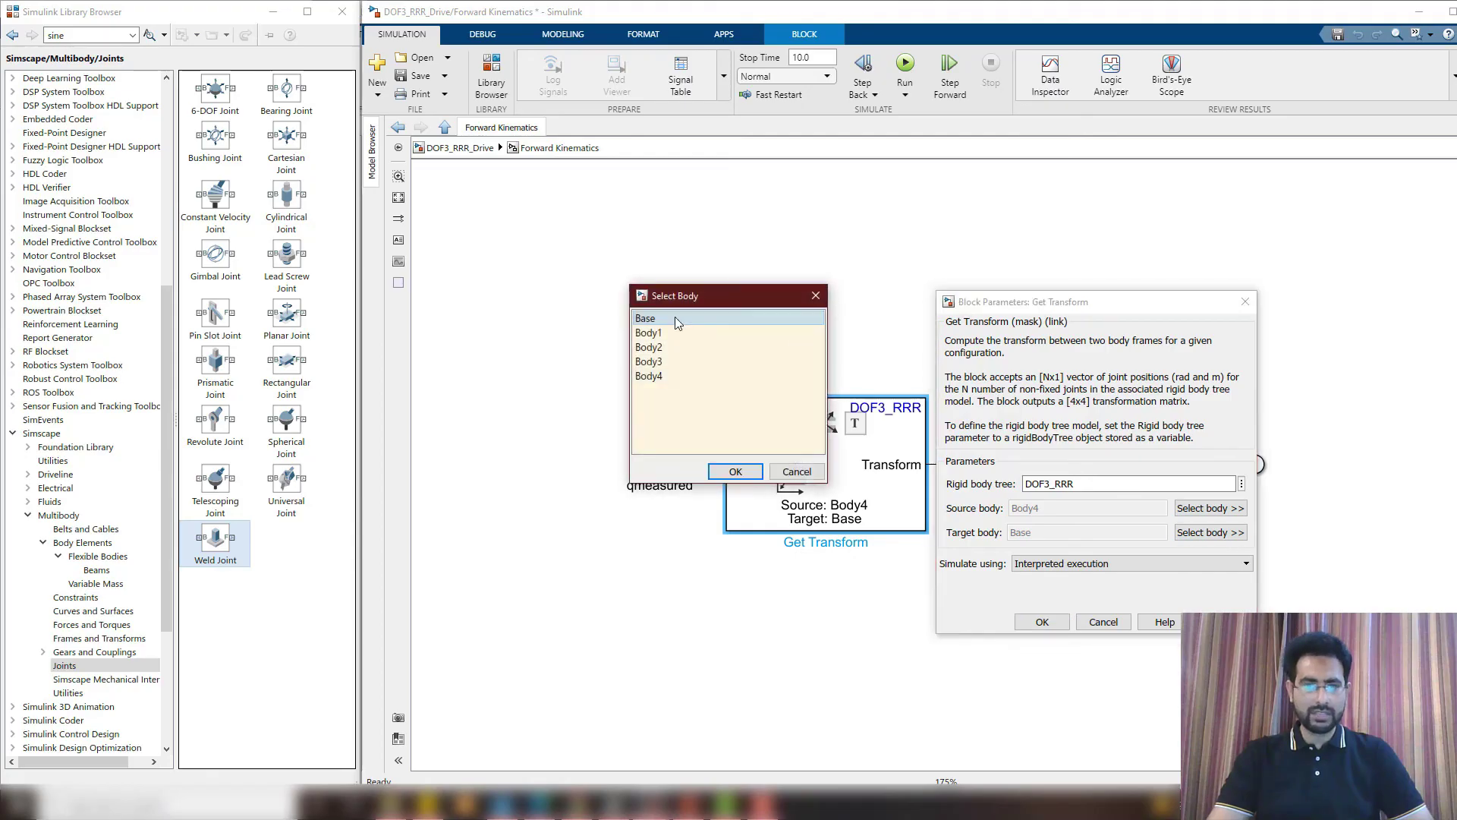
click(759, 473)
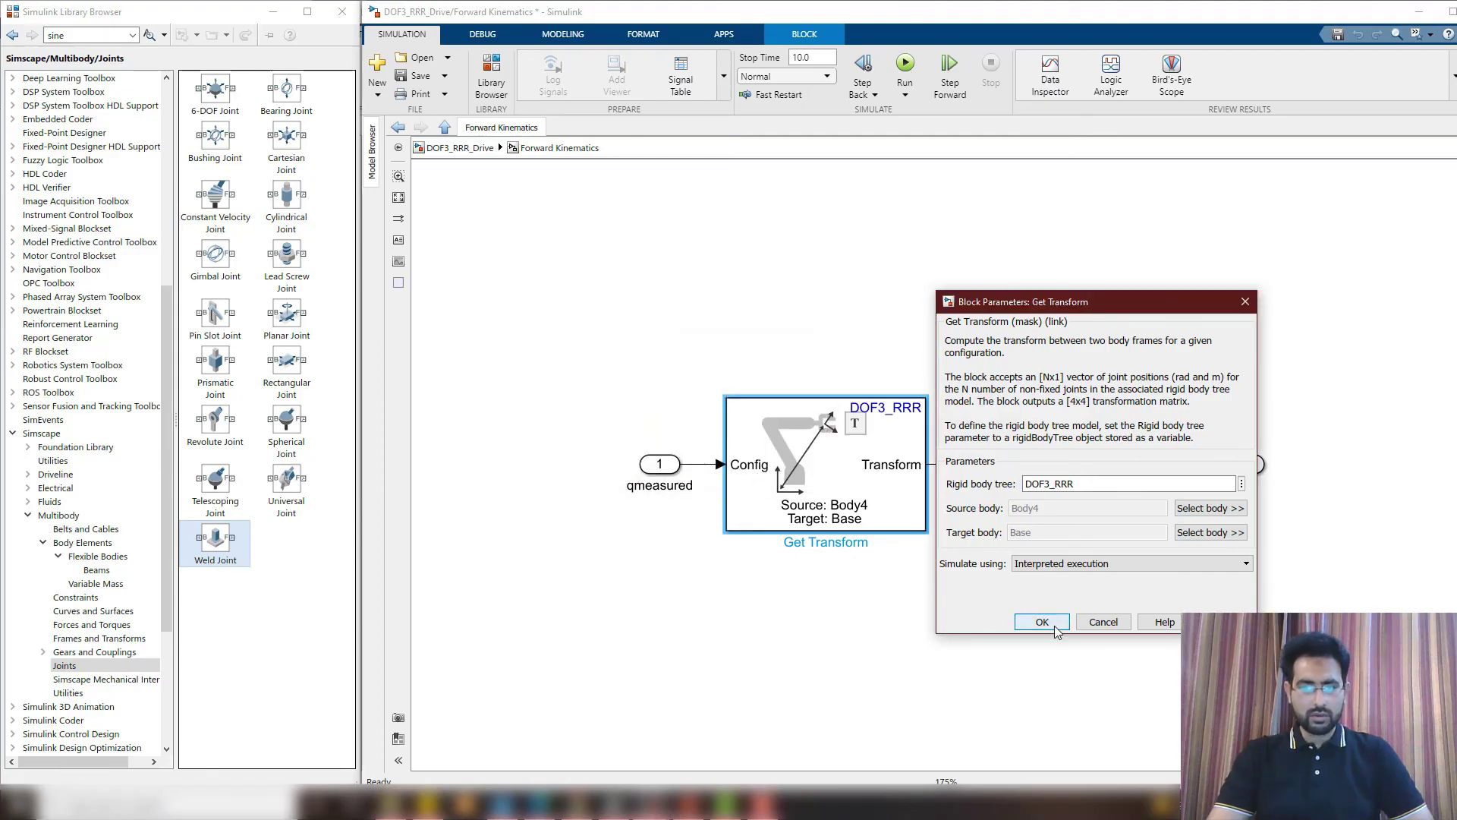
click(1043, 622)
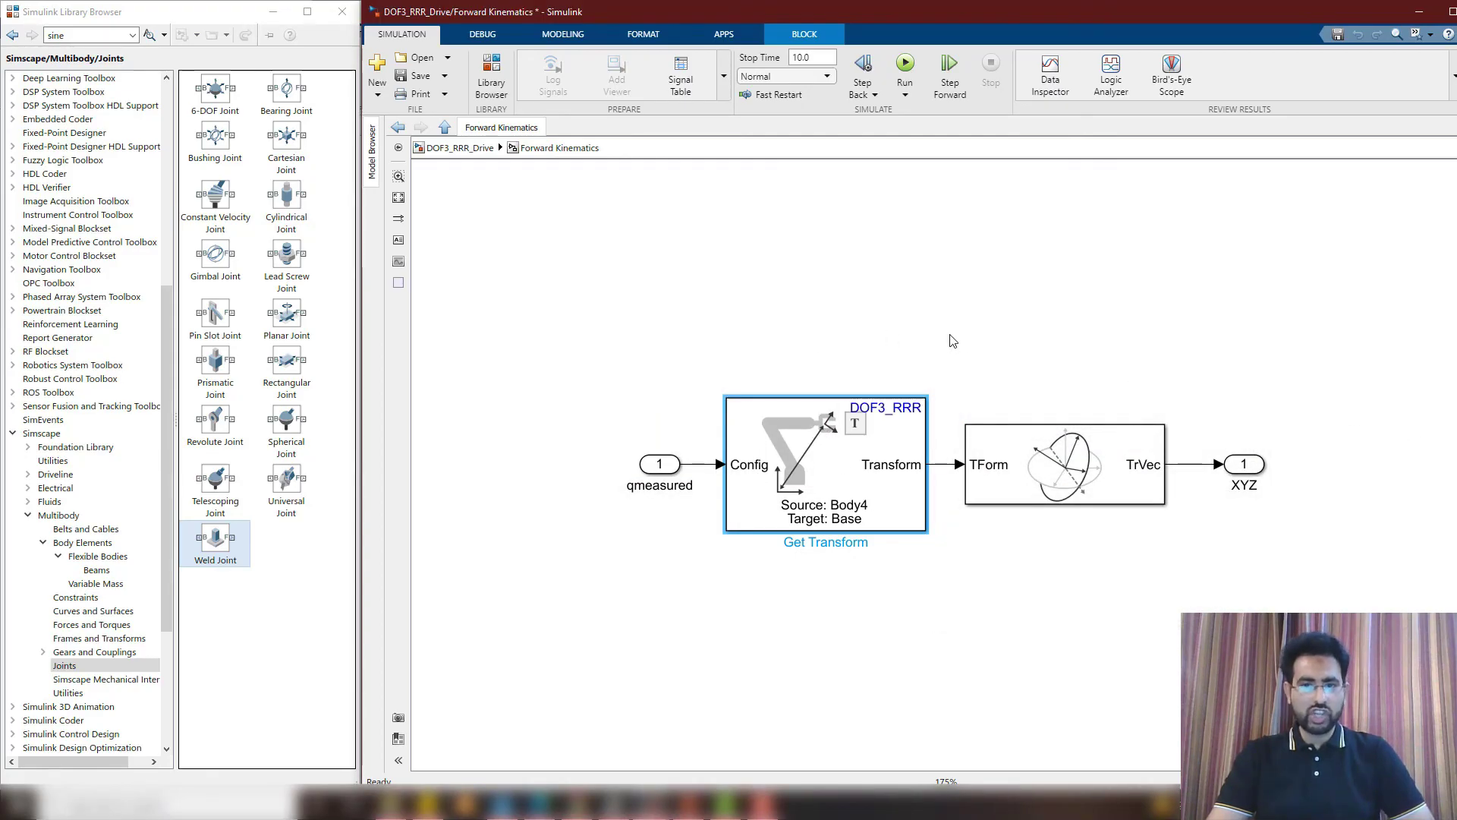
Return to the top level of DOF3_RRR_Drive and run the simulation
click(585, 249)
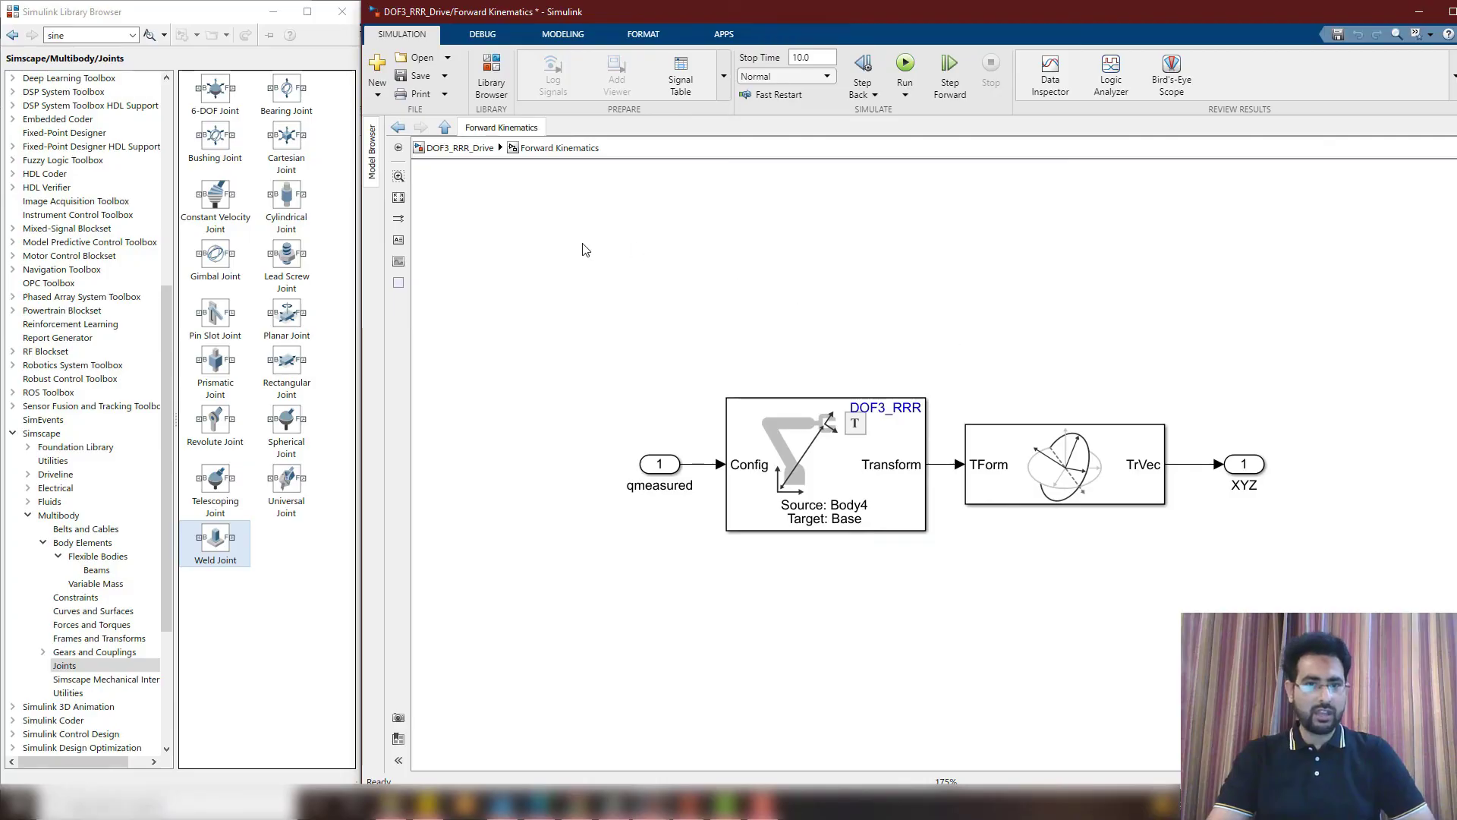
click(459, 148)
click(1006, 550)
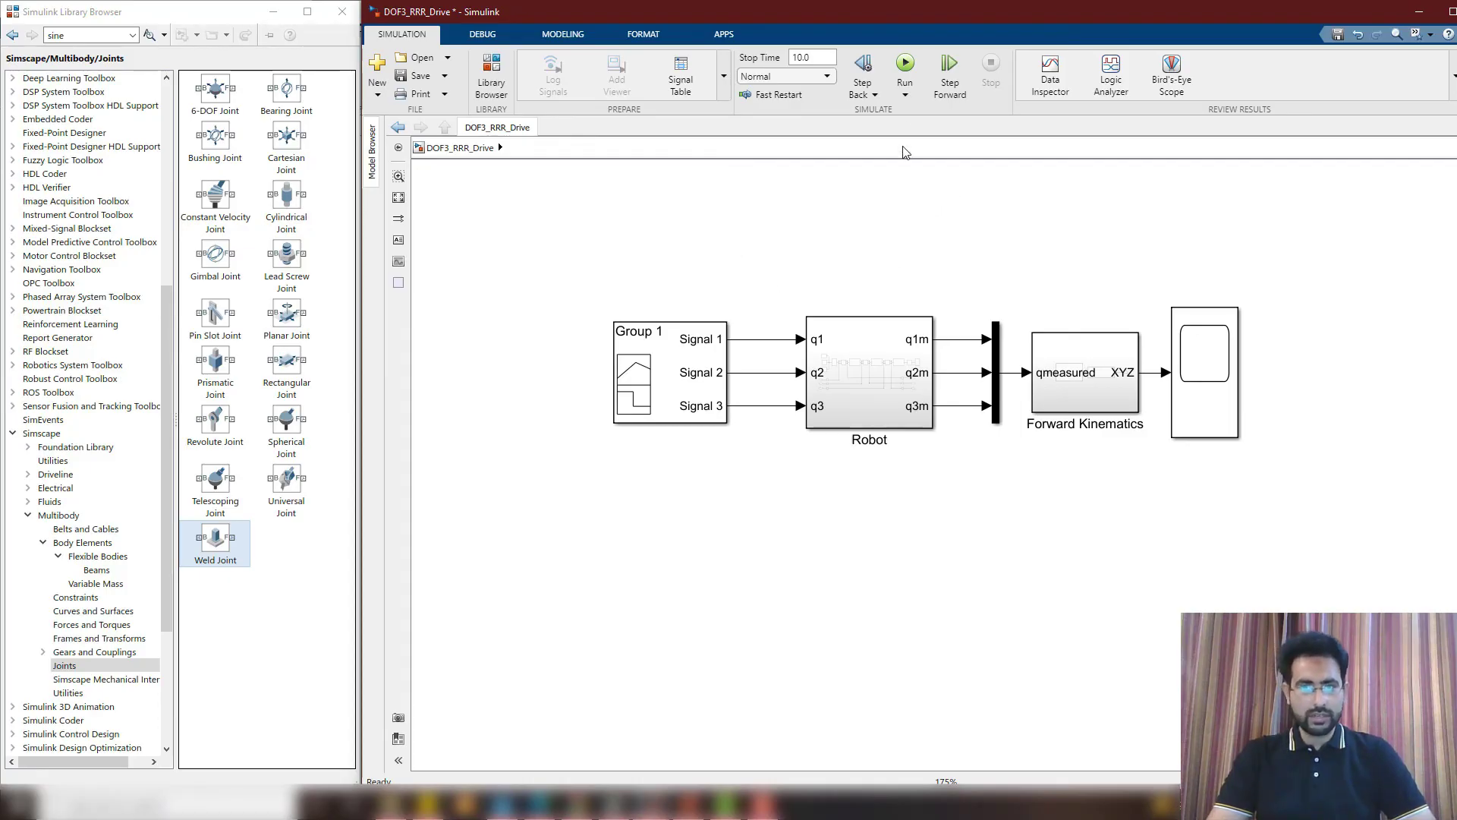
click(905, 64)
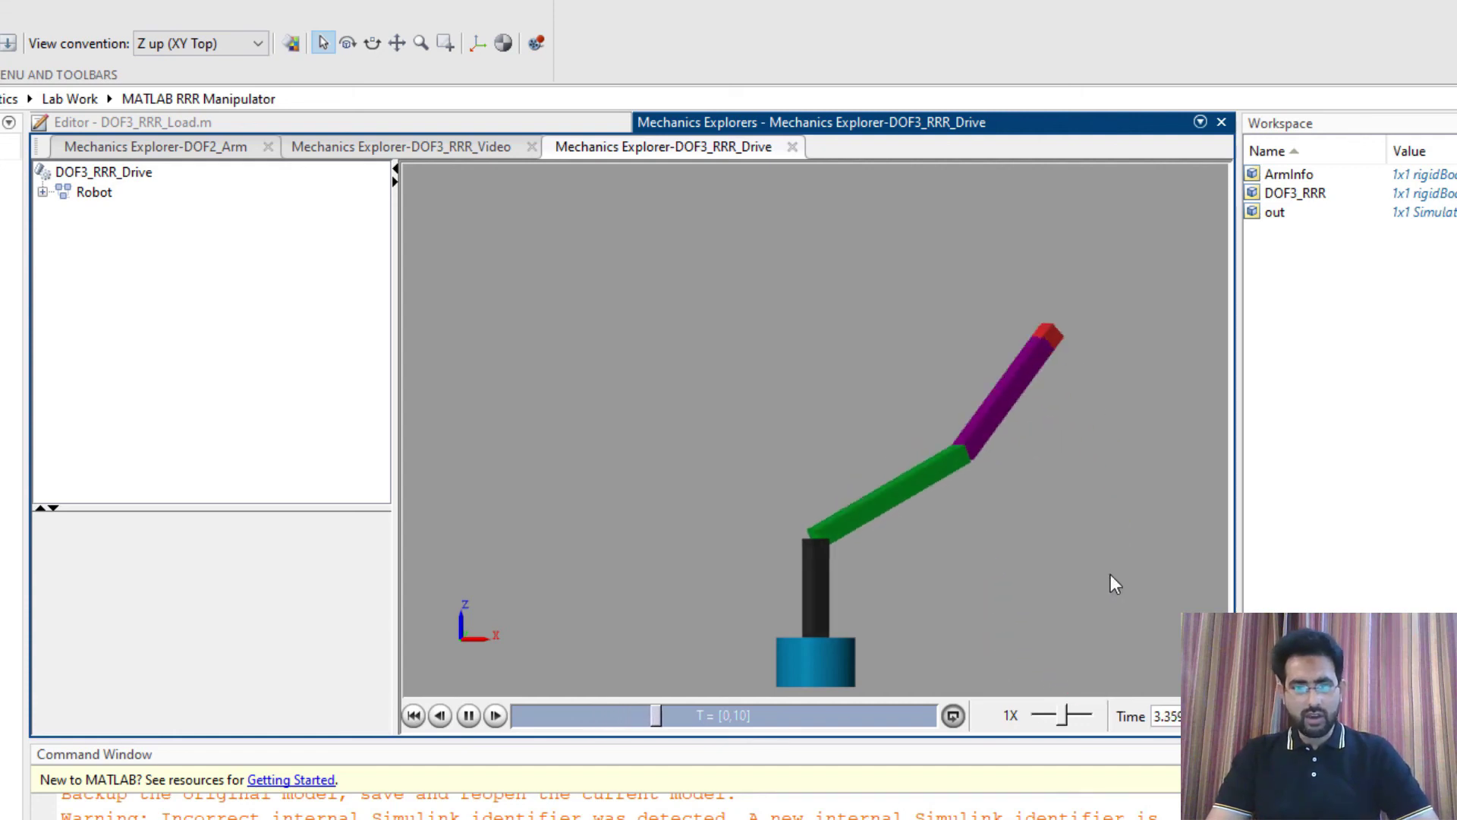
Switch the animated arm in Mechanics Explorer to an isometric view and pan it to examine its motion
right_click(936, 311)
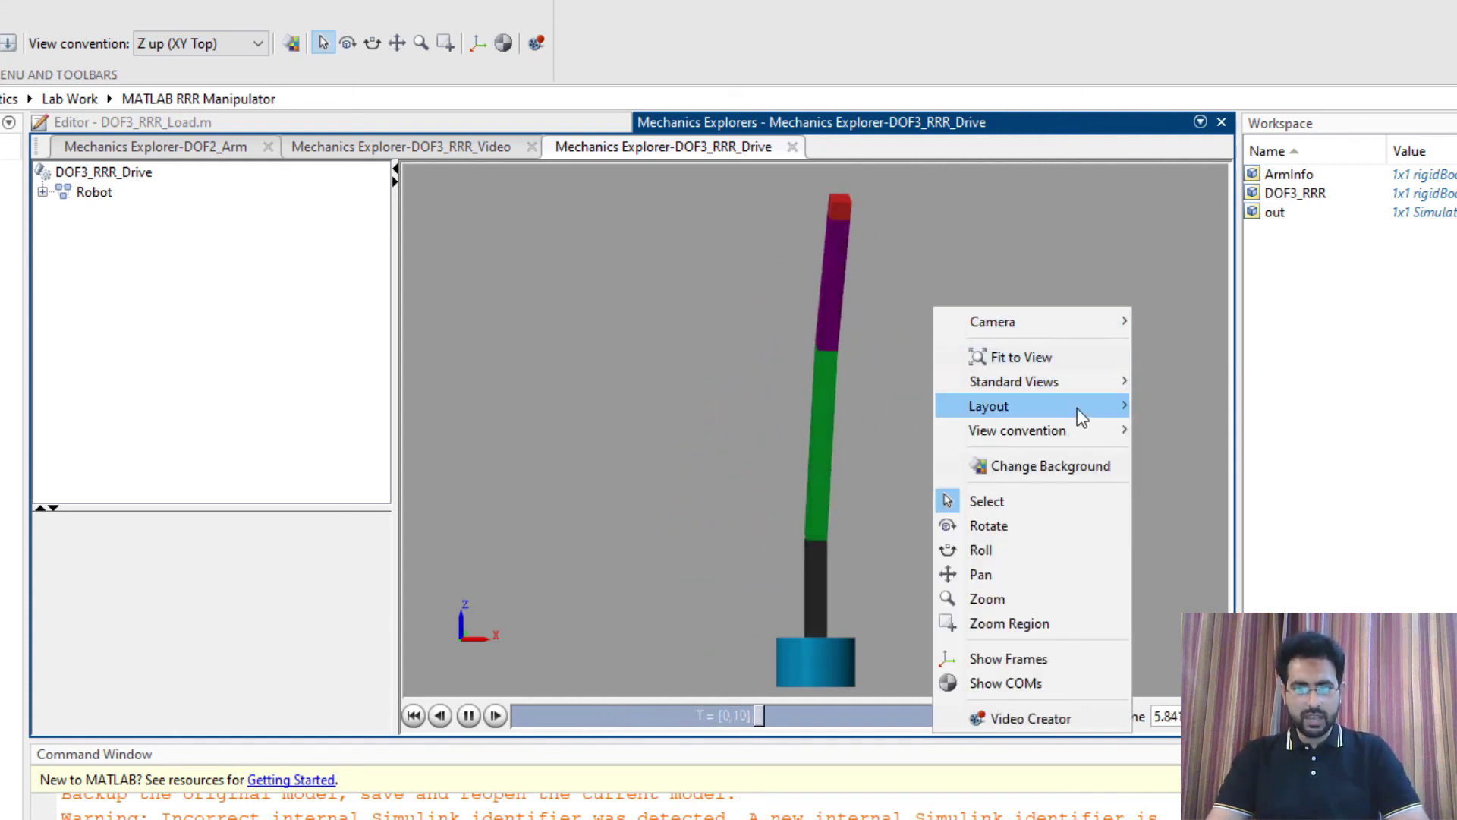
mouse_move(1047, 381)
click(1203, 529)
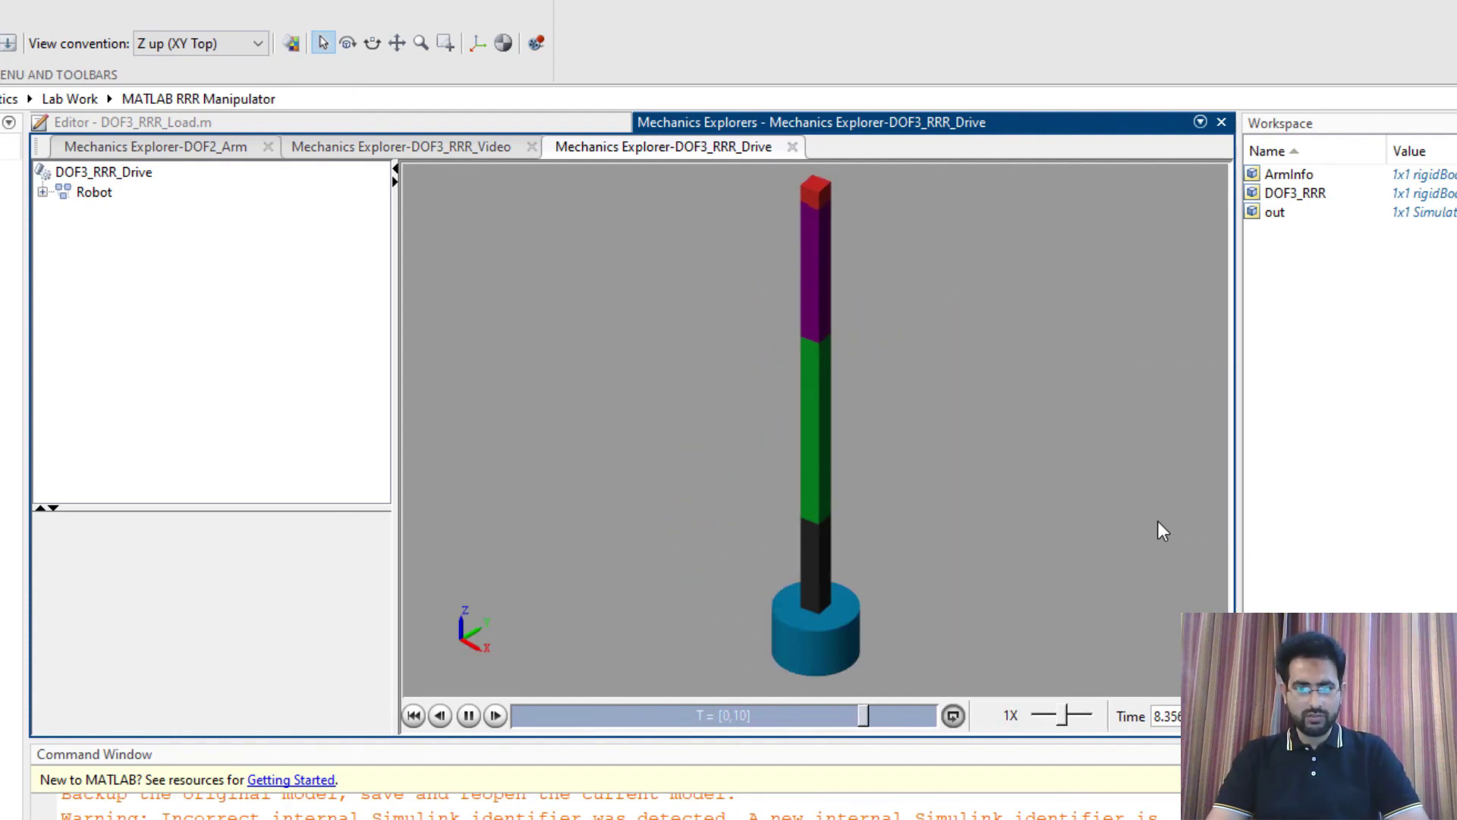
right_click(1121, 449)
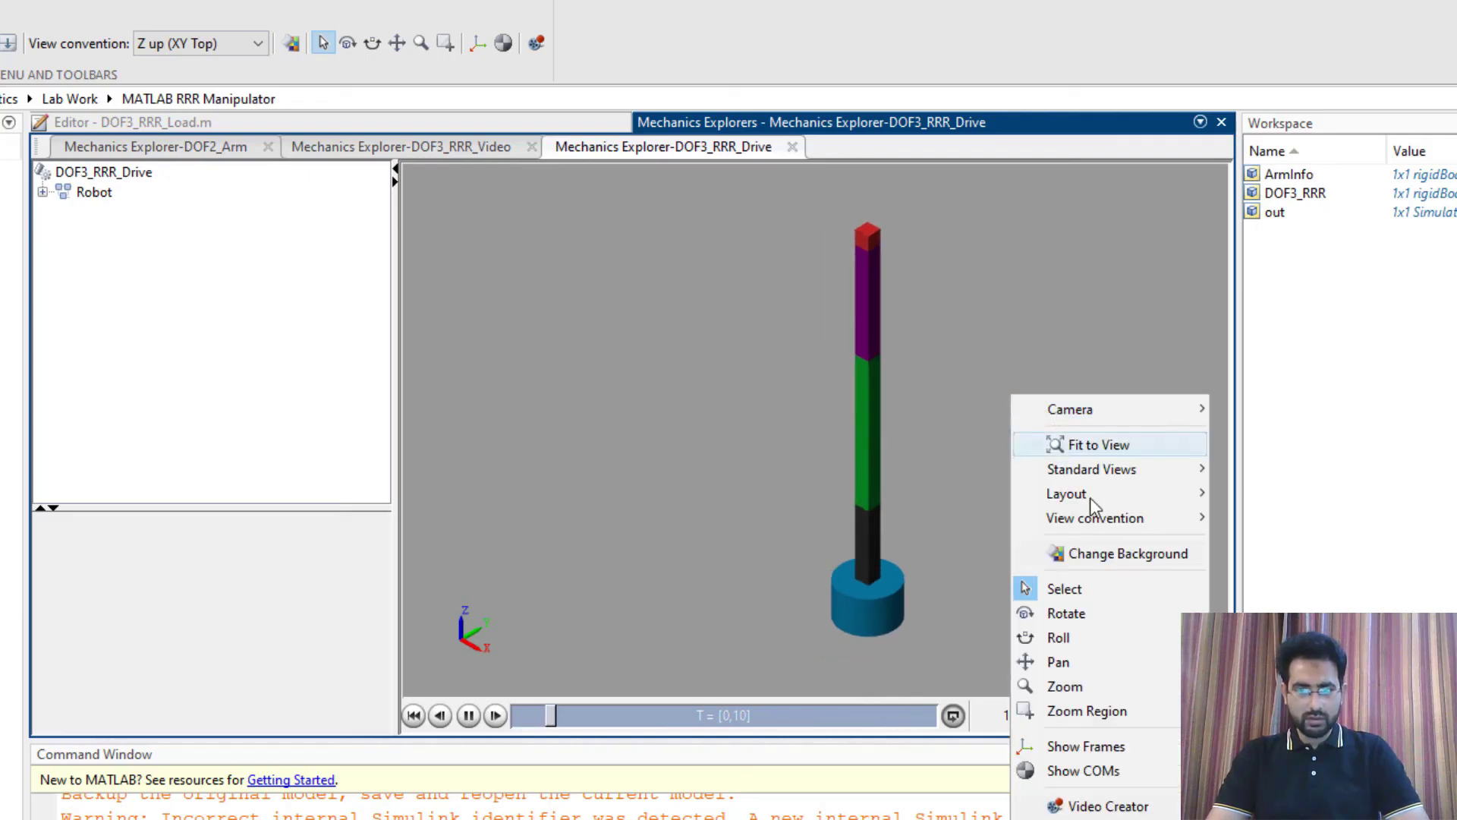
click(1067, 660)
drag(1037, 583, 953, 560)
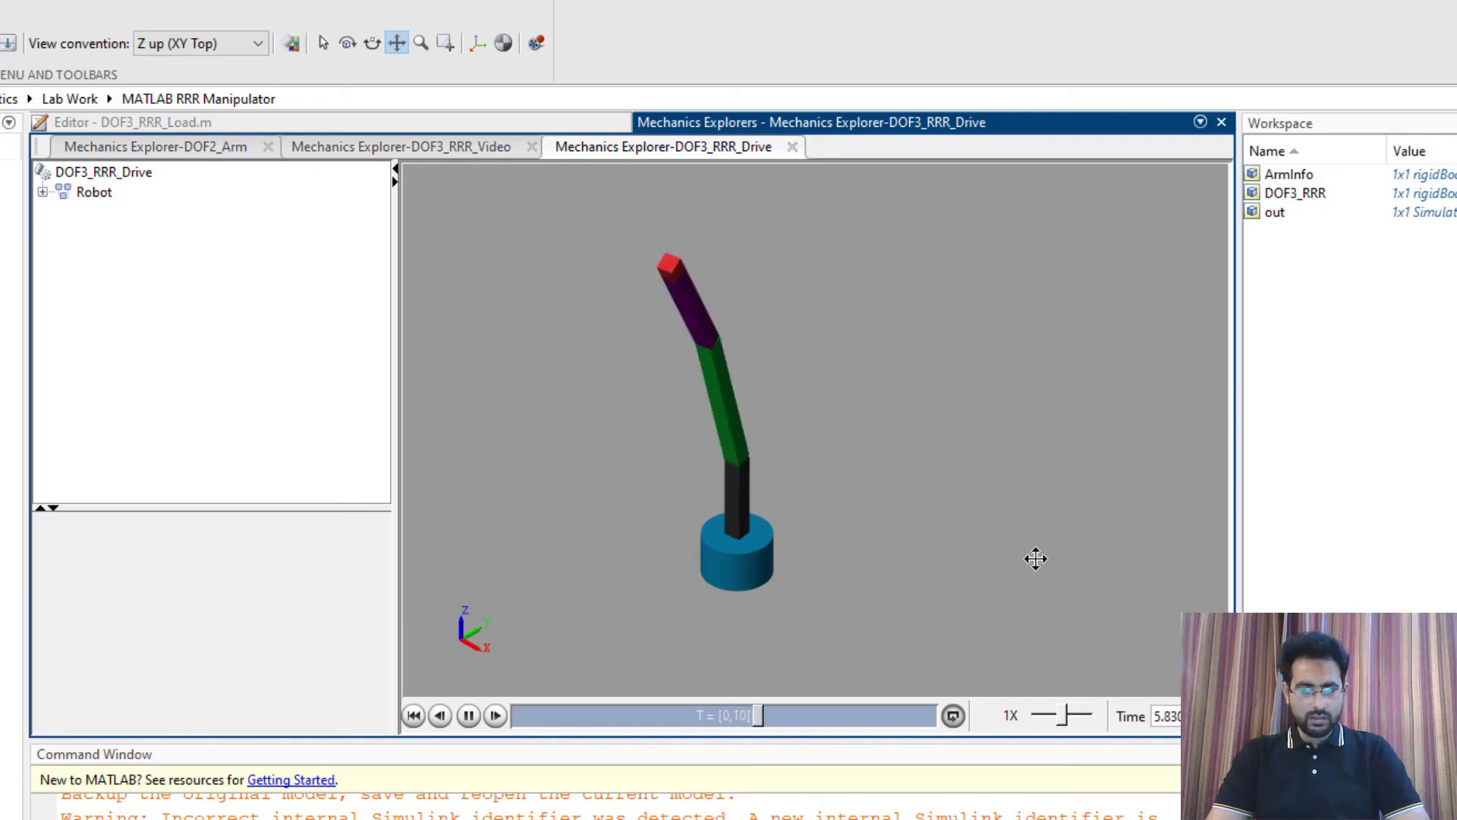